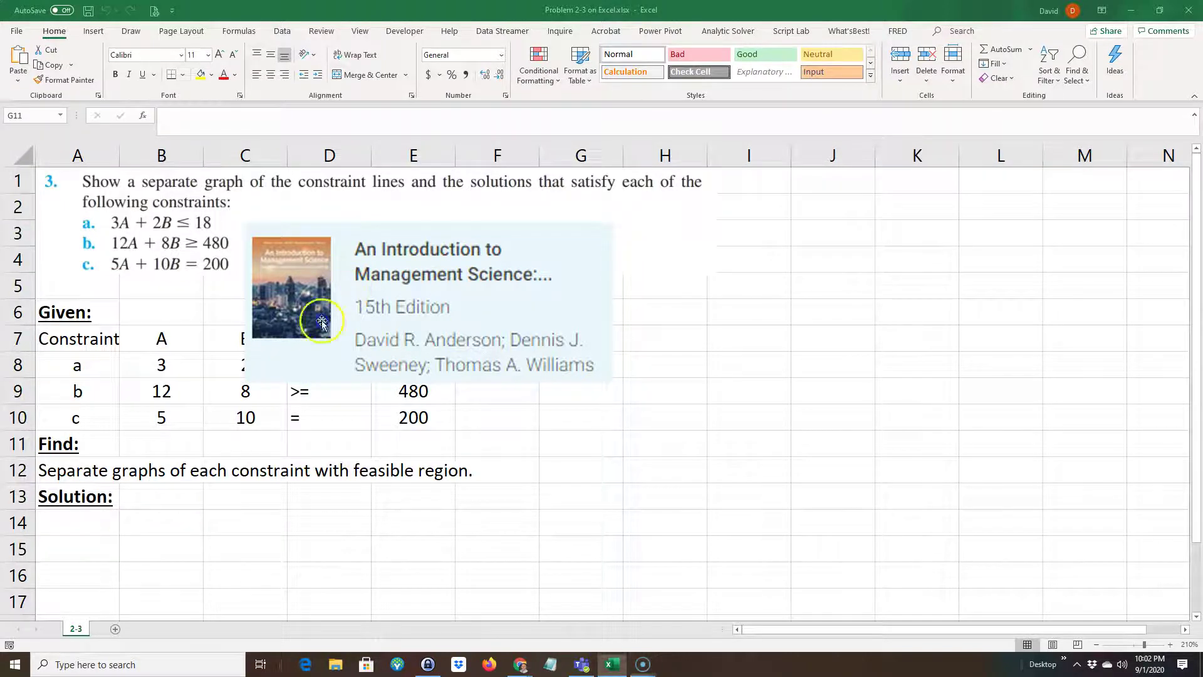
Move the textbook picture off the data to columns J–N beside the problem statement, and slightly widen column A
drag(340, 324, 250, 361)
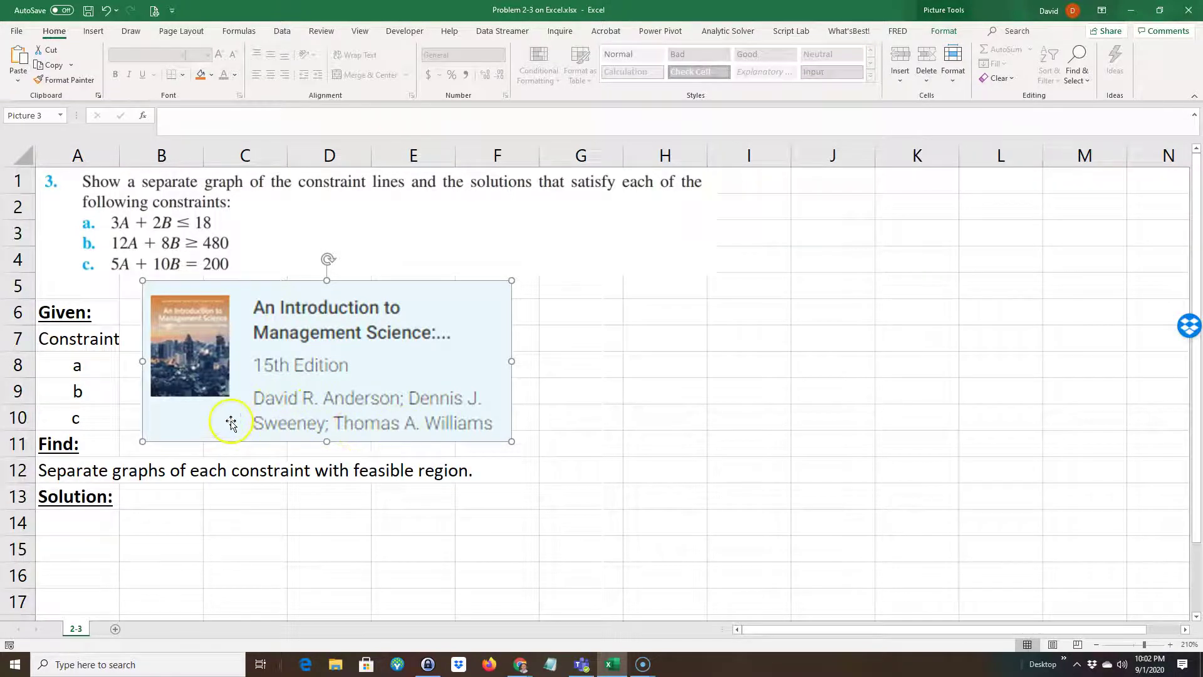
drag(161, 419, 834, 308)
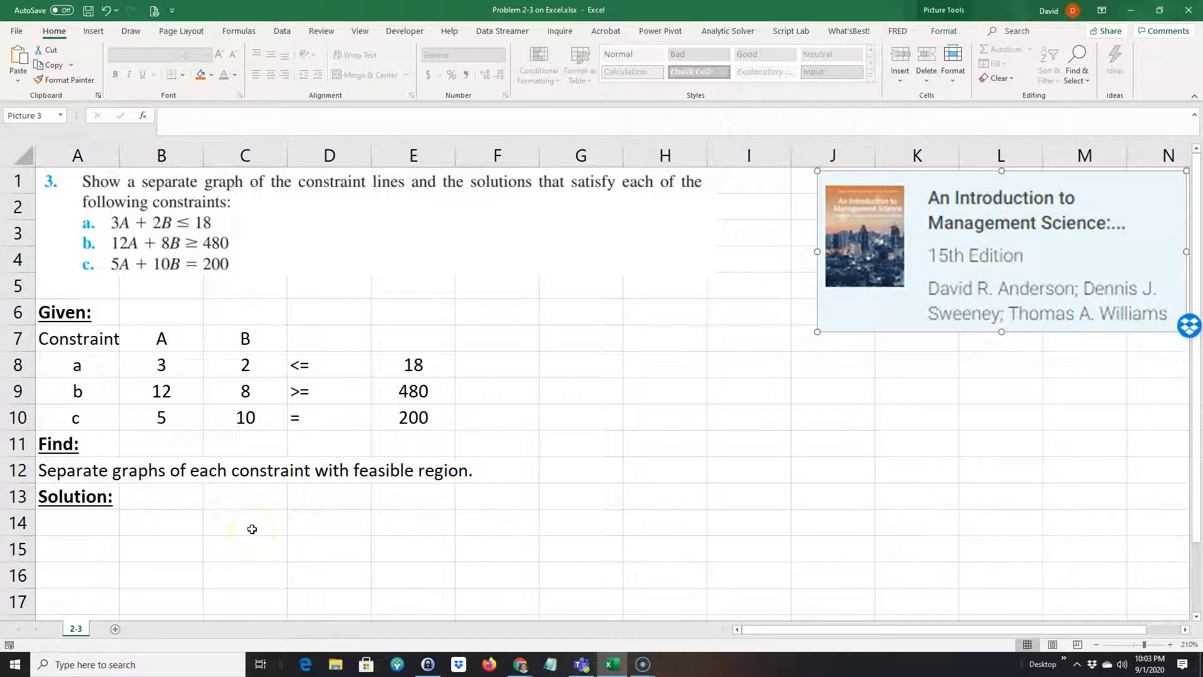
drag(120, 156, 124, 157)
Label cells A14, A15 and A16 under Solution as "Constraint a", "point 1" and "point 2"
click(166, 529)
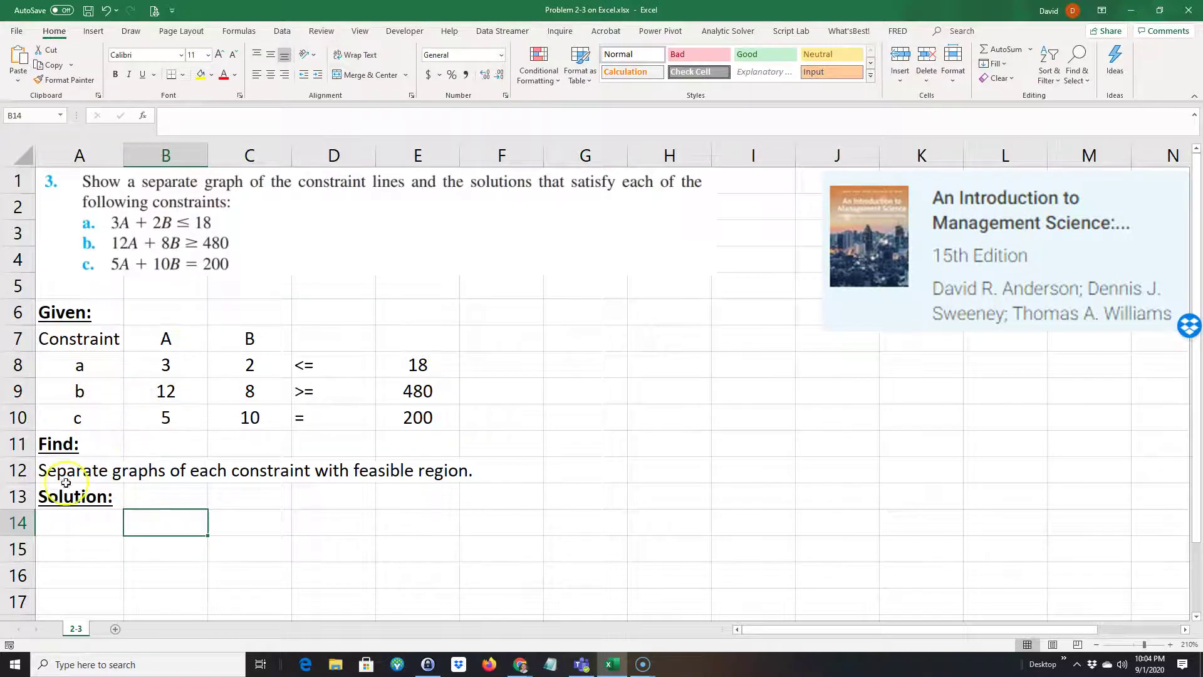
click(55, 528)
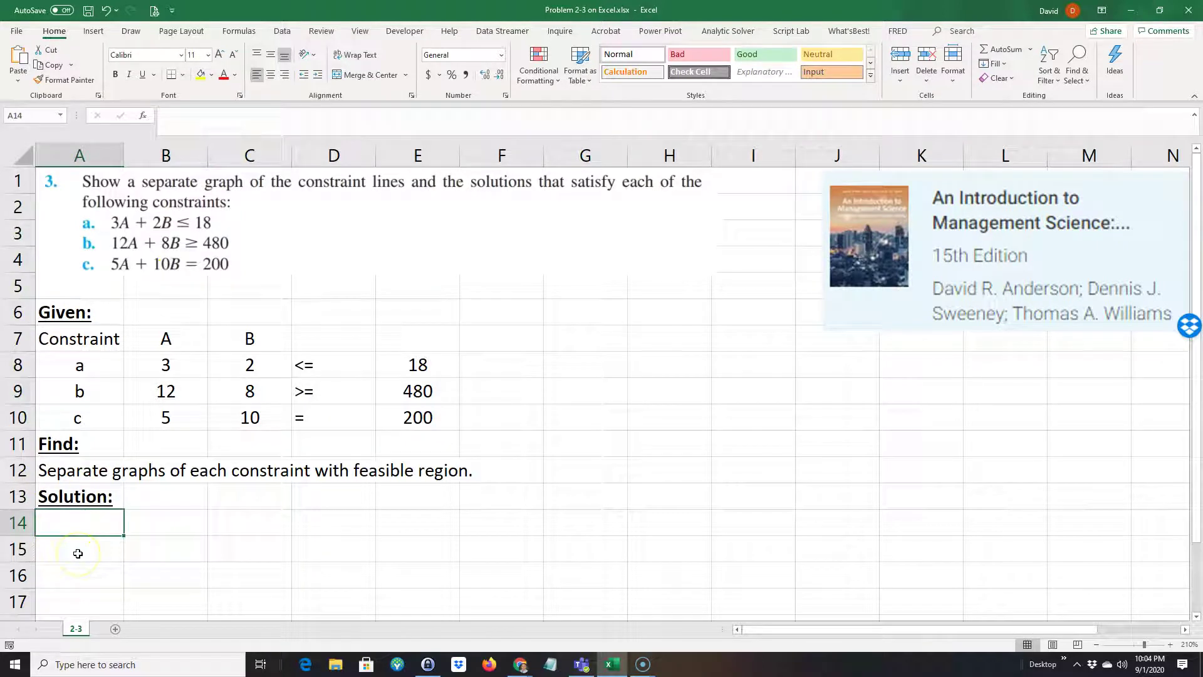
text(Con)
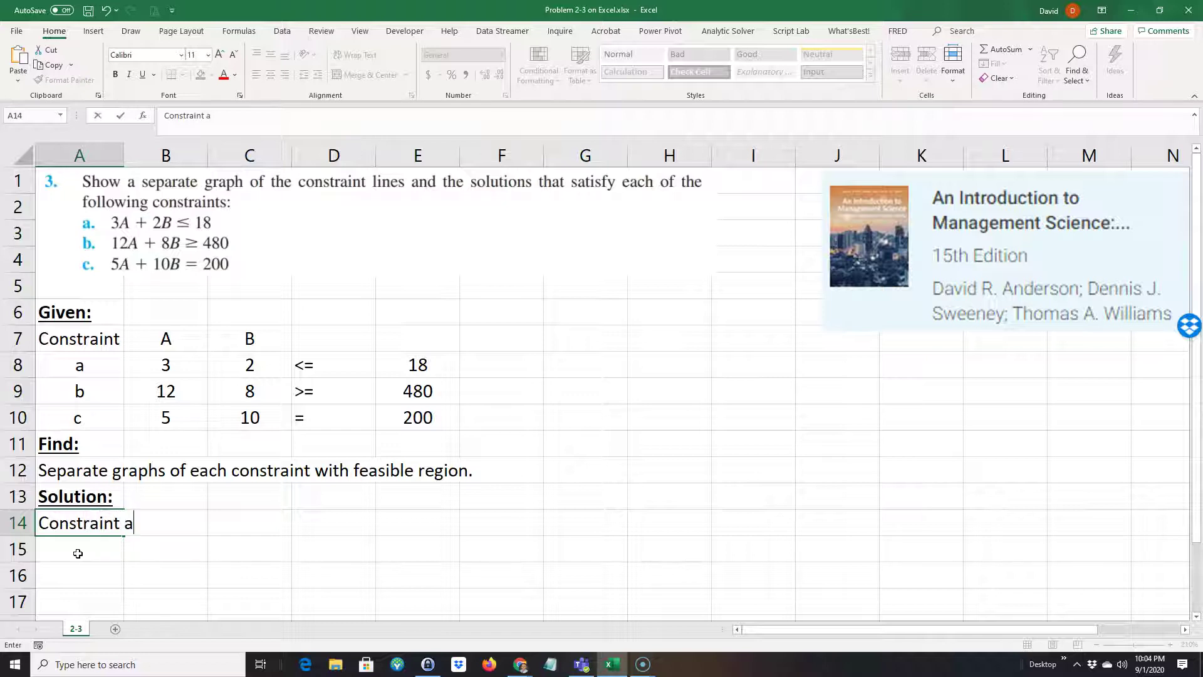
text(straint a)
key(Return)
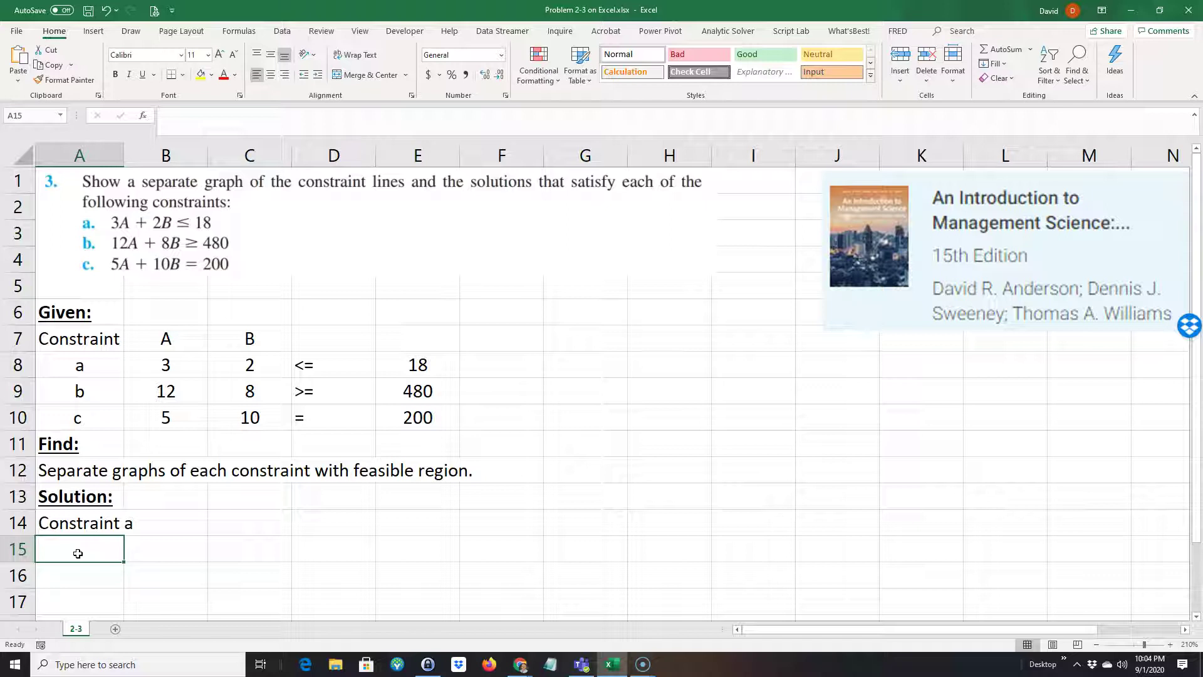
text(p)
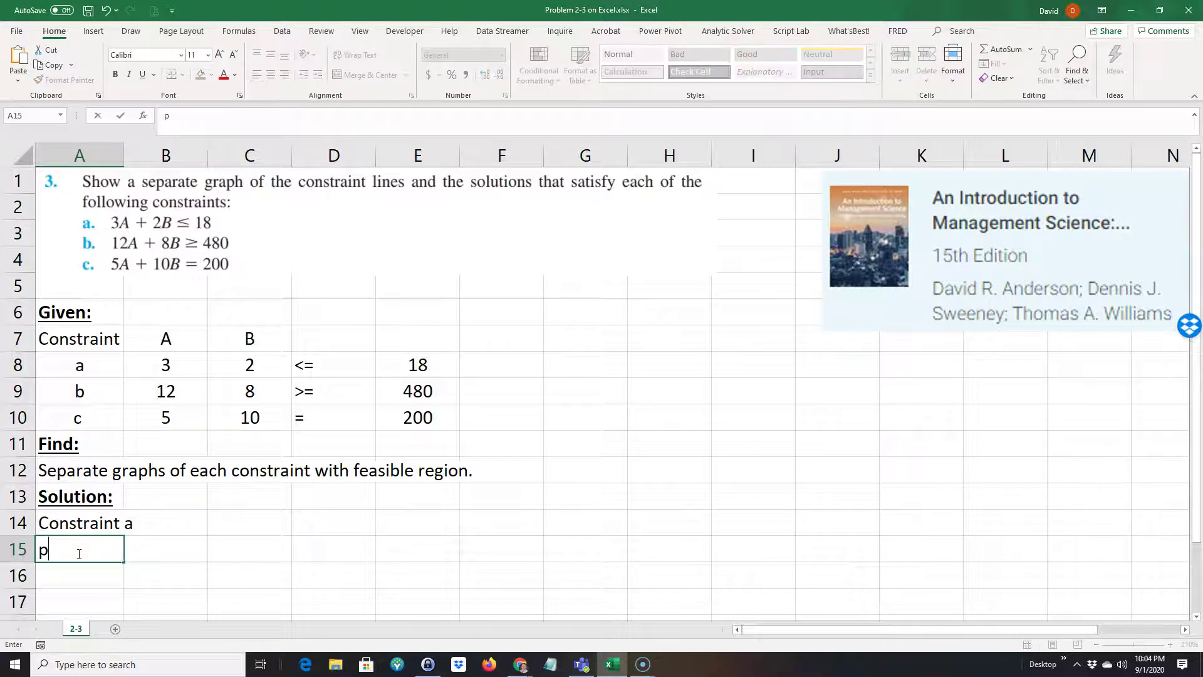
text(oint 1)
key(Return)
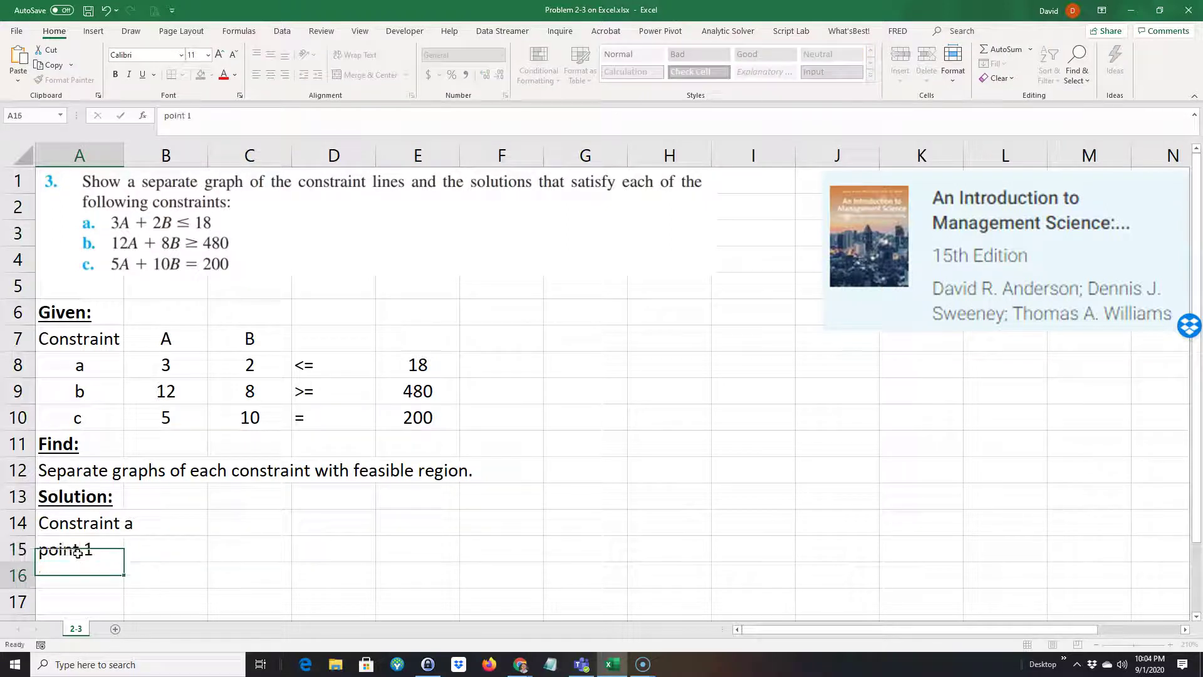
text(p)
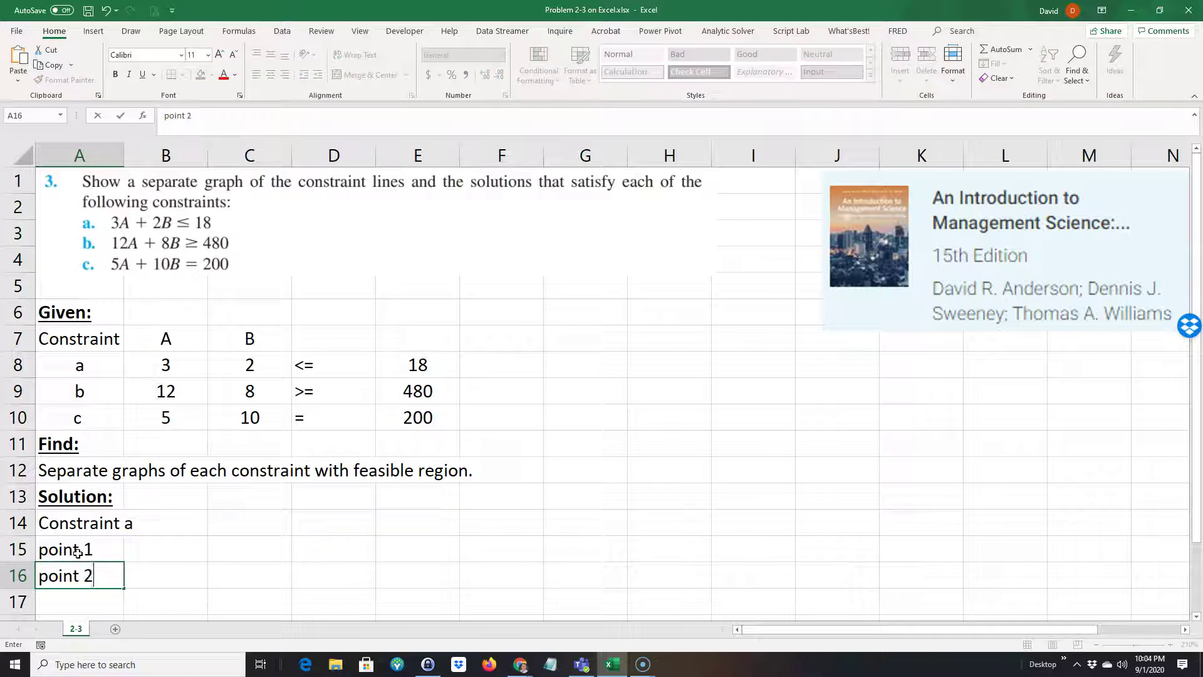
text(oint 2)
key(Return)
Enter 0 in B15 as the A value of point 1
click(154, 548)
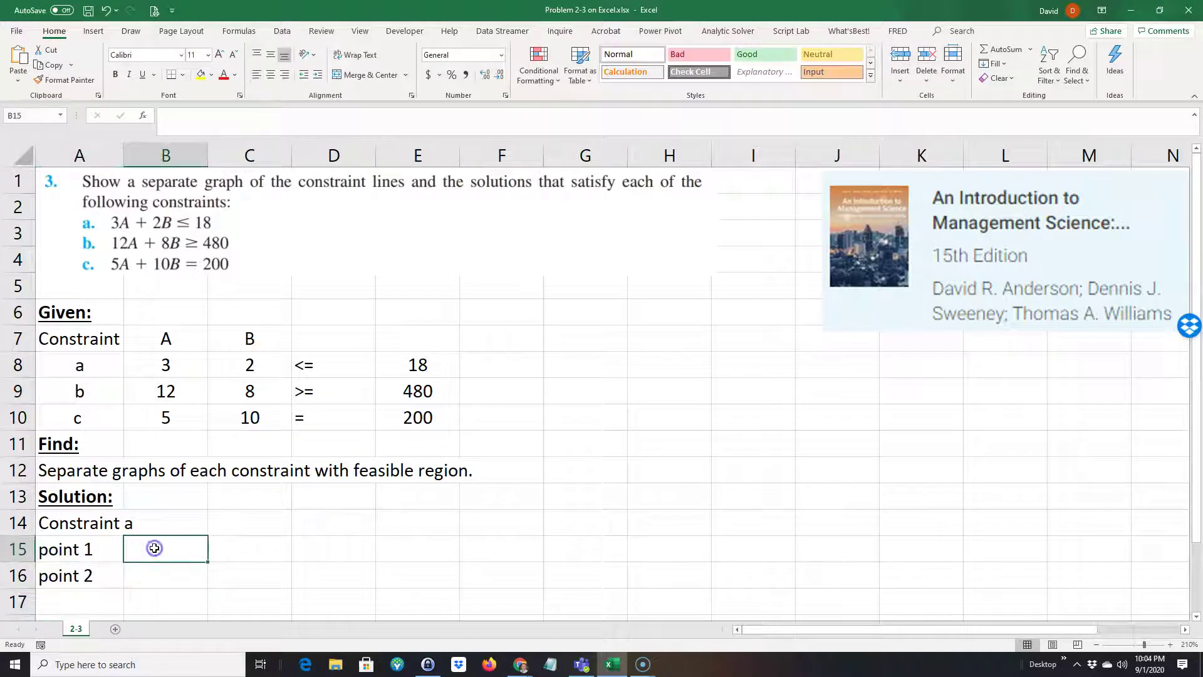
click(161, 563)
text(0)
click(239, 547)
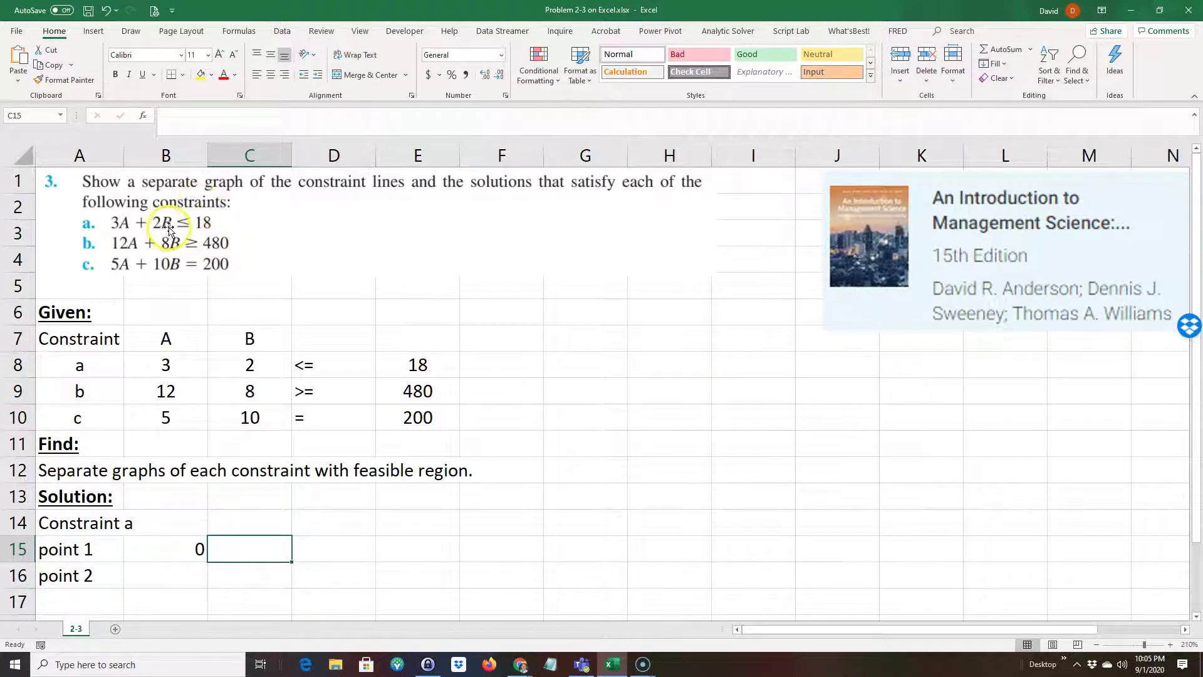
click(223, 549)
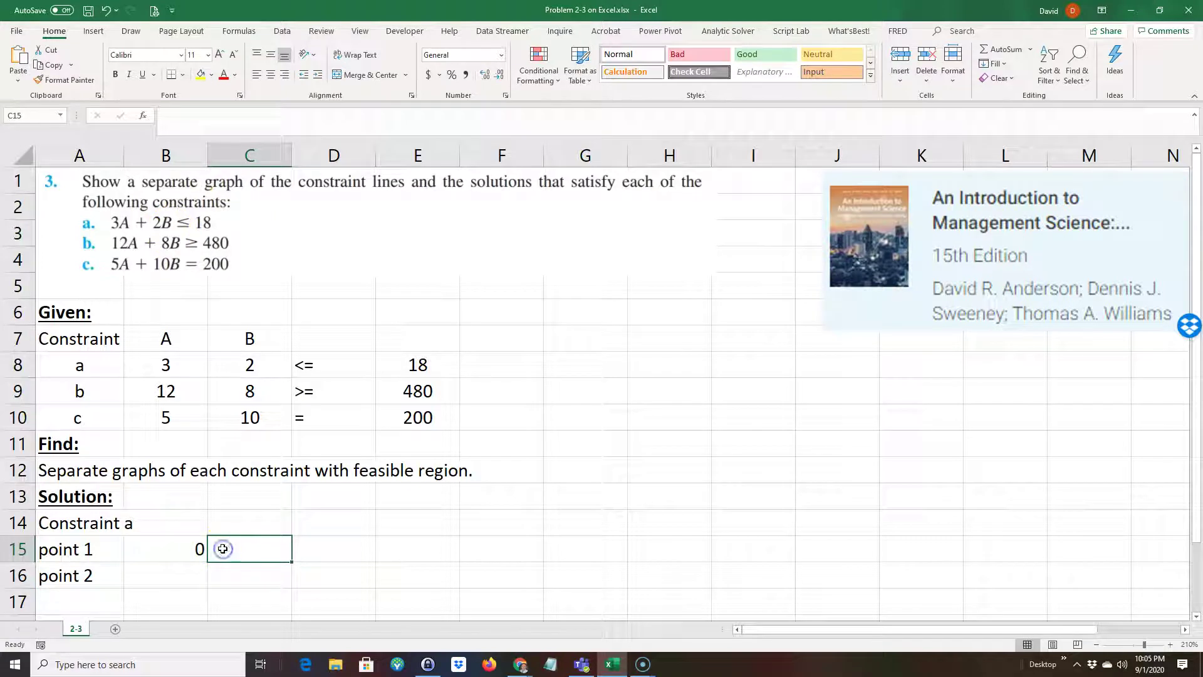
text(=)
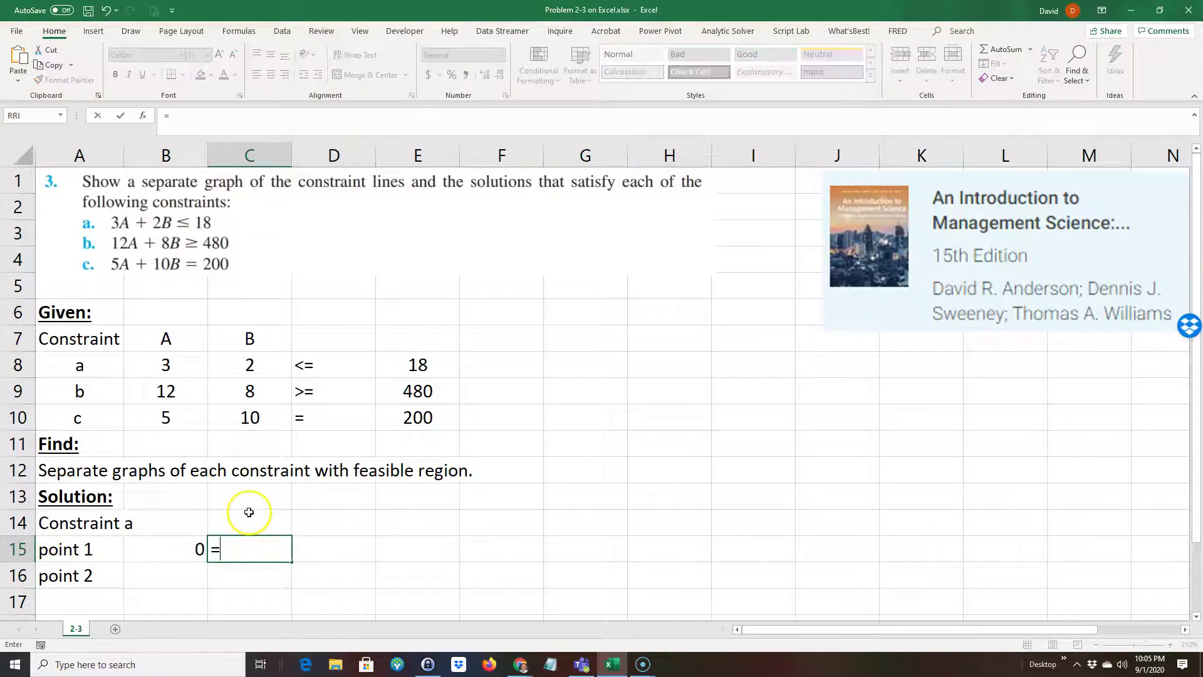
click(166, 368)
text(*)
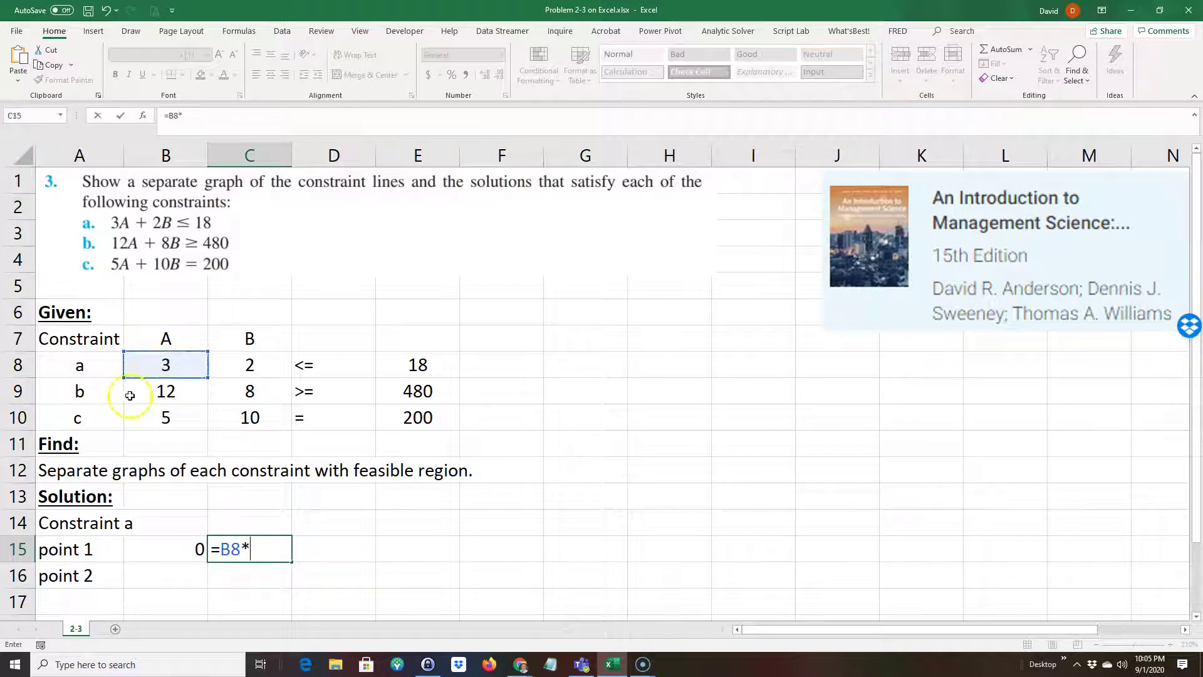
click(183, 546)
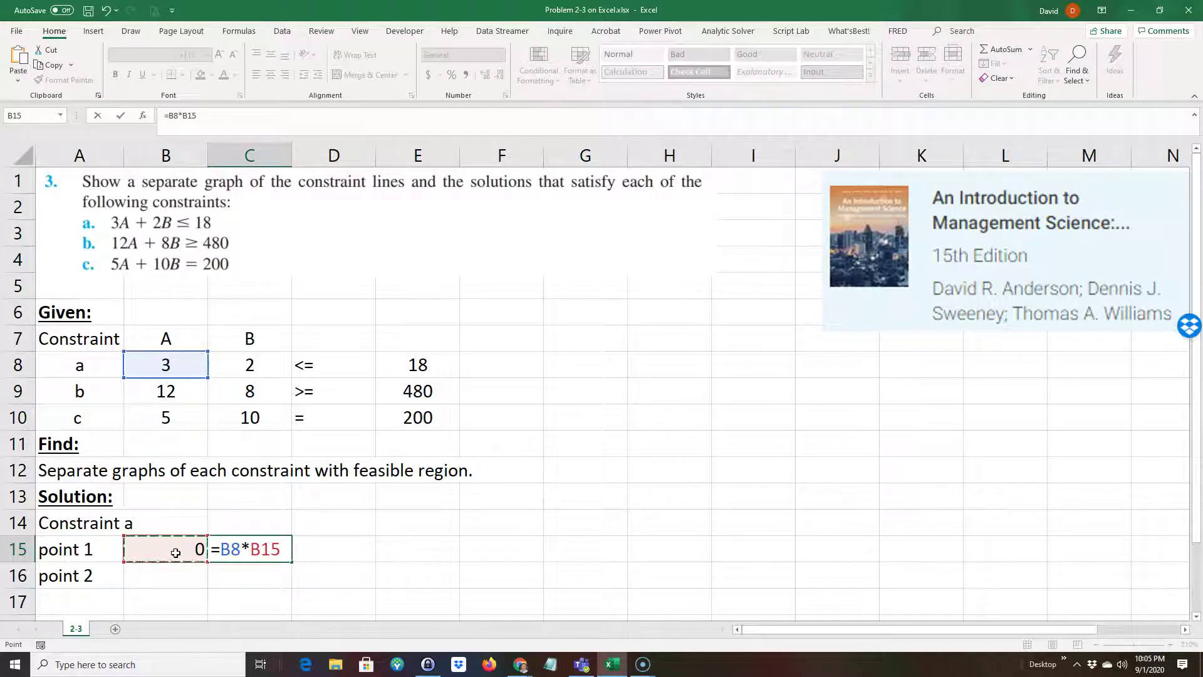
key(BackSpace)
key(BackSpace)
key(BackSpace)
key(BackSpace)
key(BackSpace)
key(BackSpace)
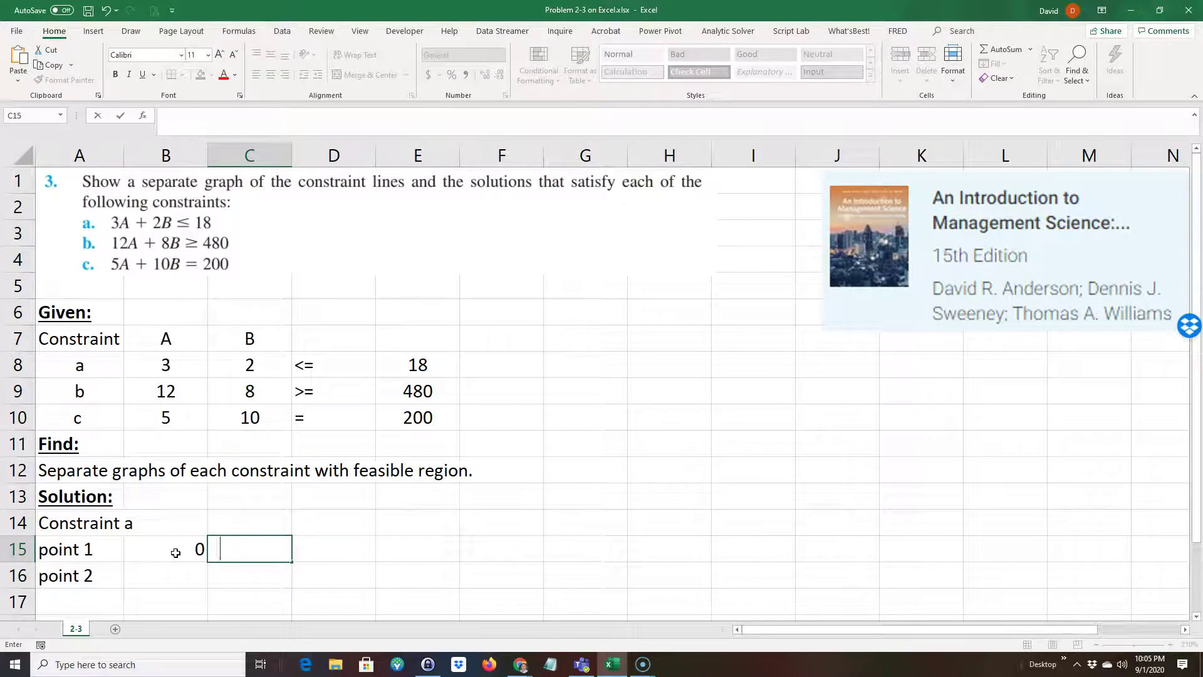
Enter the formula =(E8-3*B15)/C8 in C15 to compute the B value of point 1
text(=)
click(418, 365)
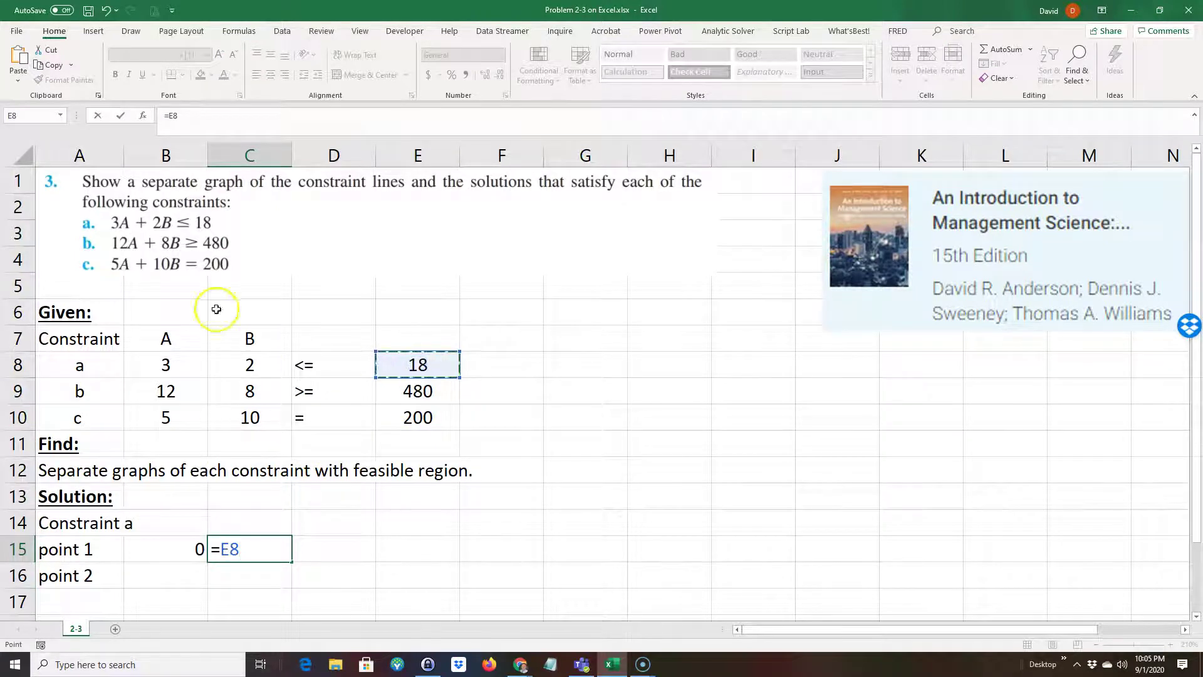
click(222, 551)
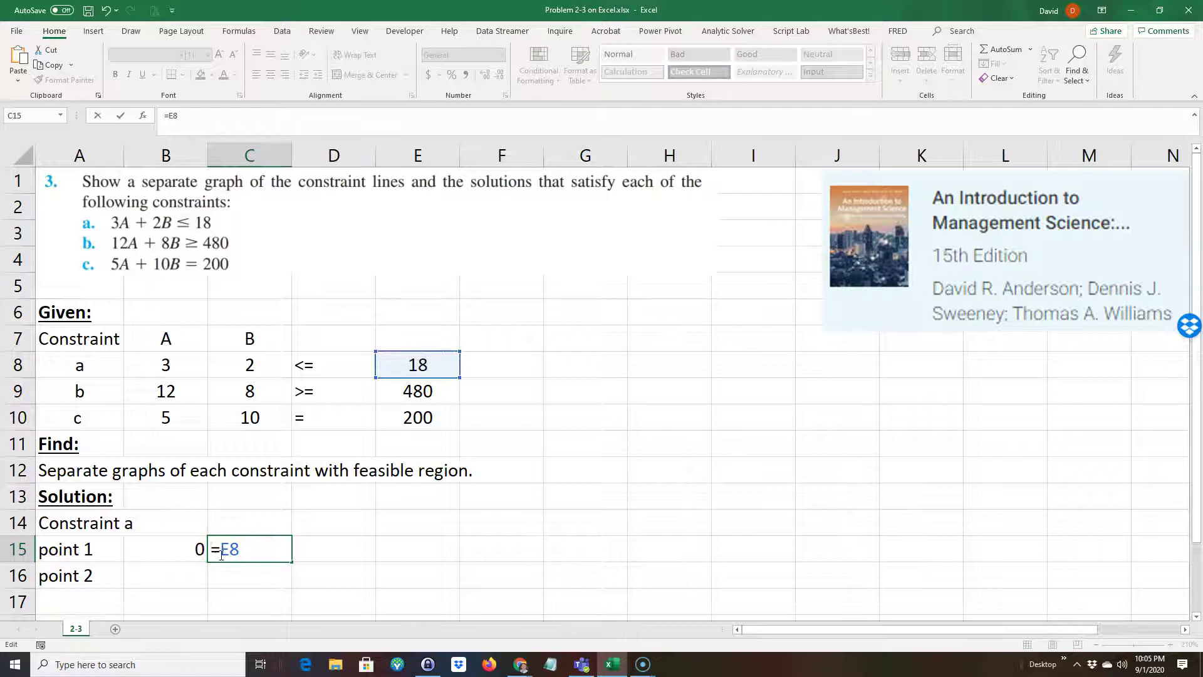
click(269, 558)
text(-3*)
click(188, 552)
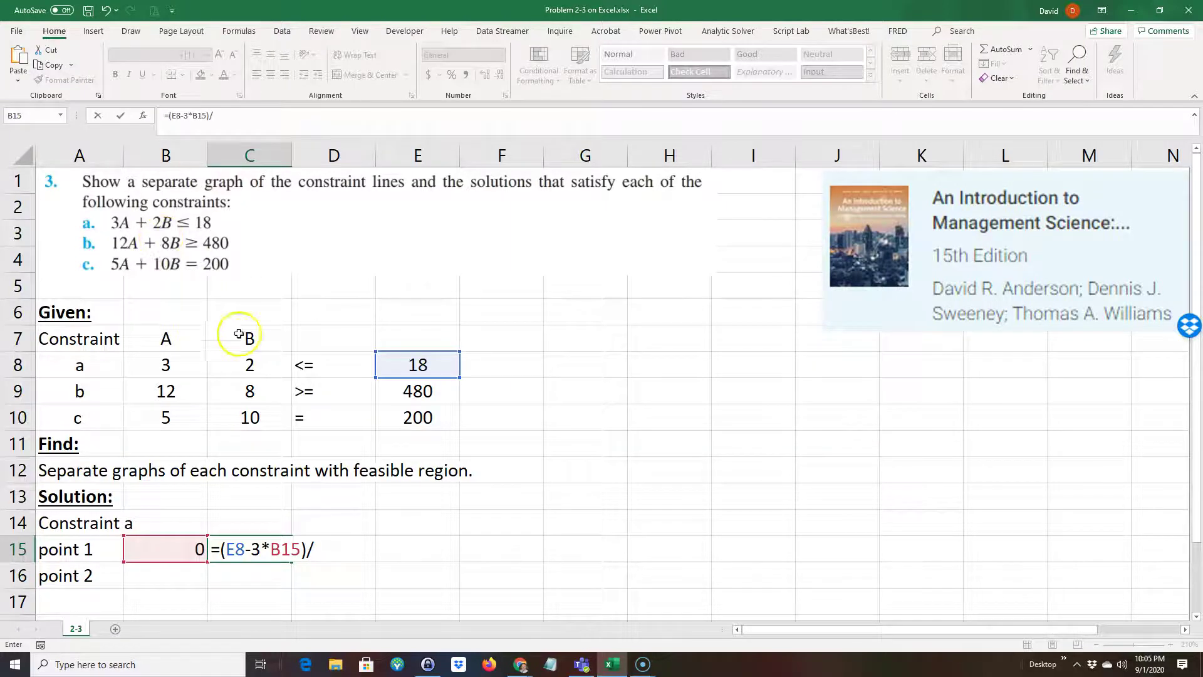
click(249, 365)
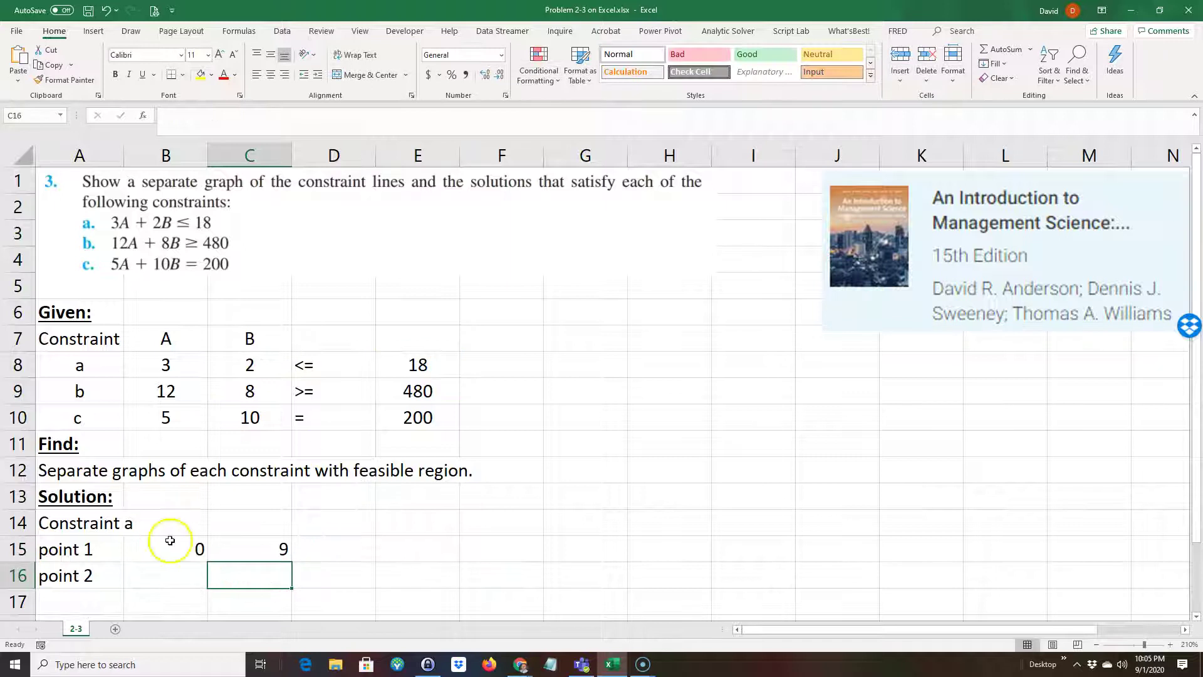
Fill point 1's A value and B formula from B15:C15 down into the point 2 row
click(250, 549)
click(194, 549)
click(237, 549)
click(182, 555)
click(232, 550)
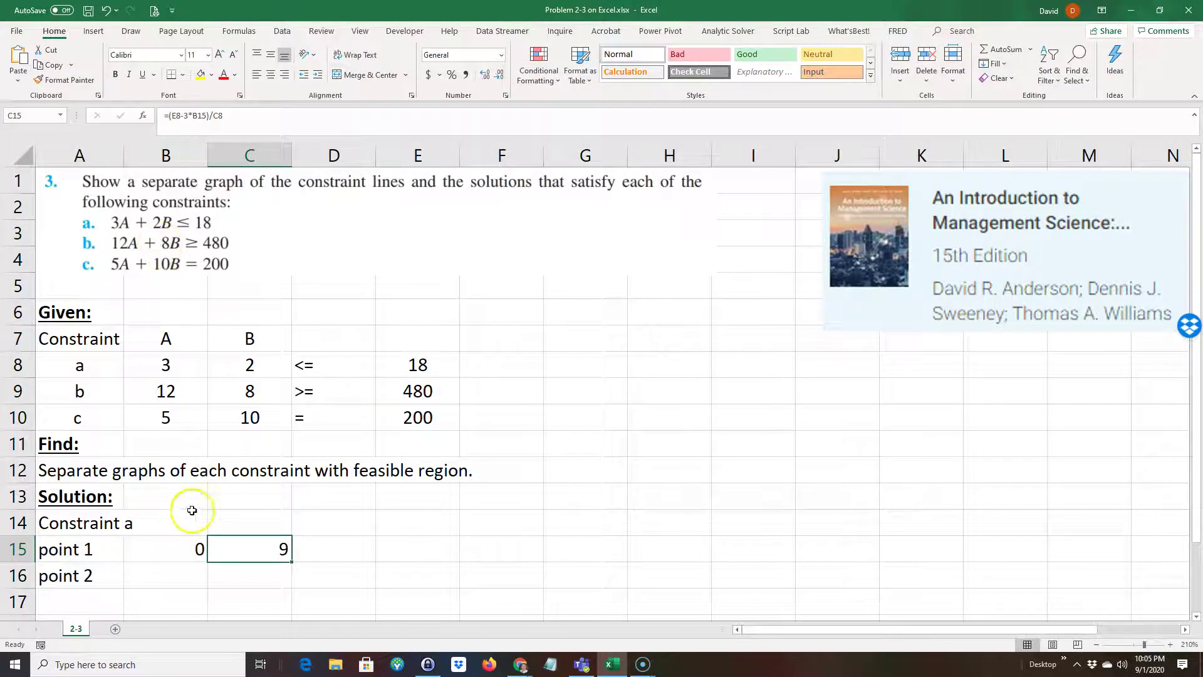
drag(183, 549, 314, 564)
Show the formula of C15 in D15 with FORMULATEXT and fill it down to D16
double_click(325, 553)
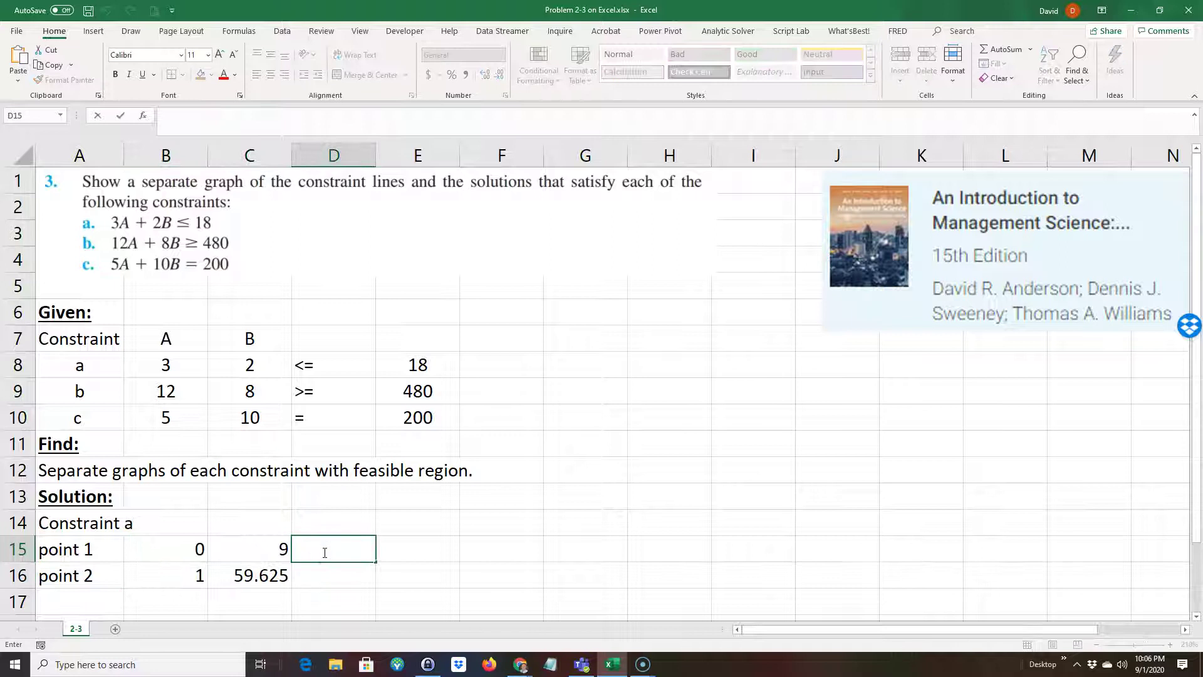
text(=form)
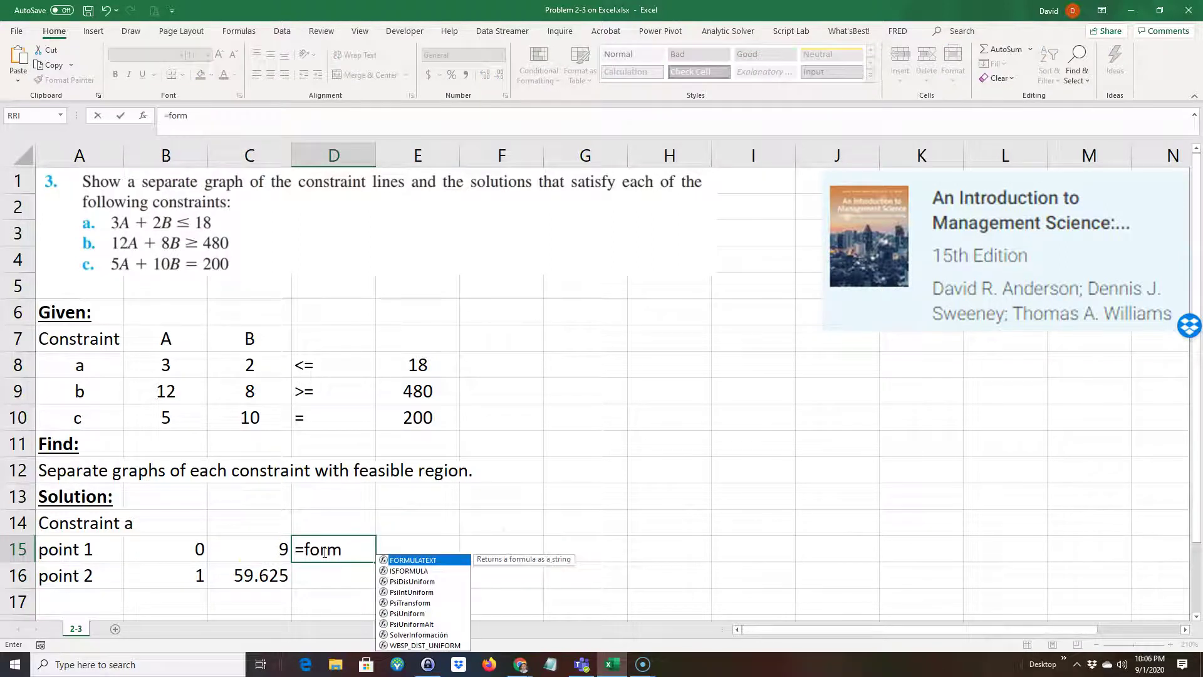
double_click(406, 561)
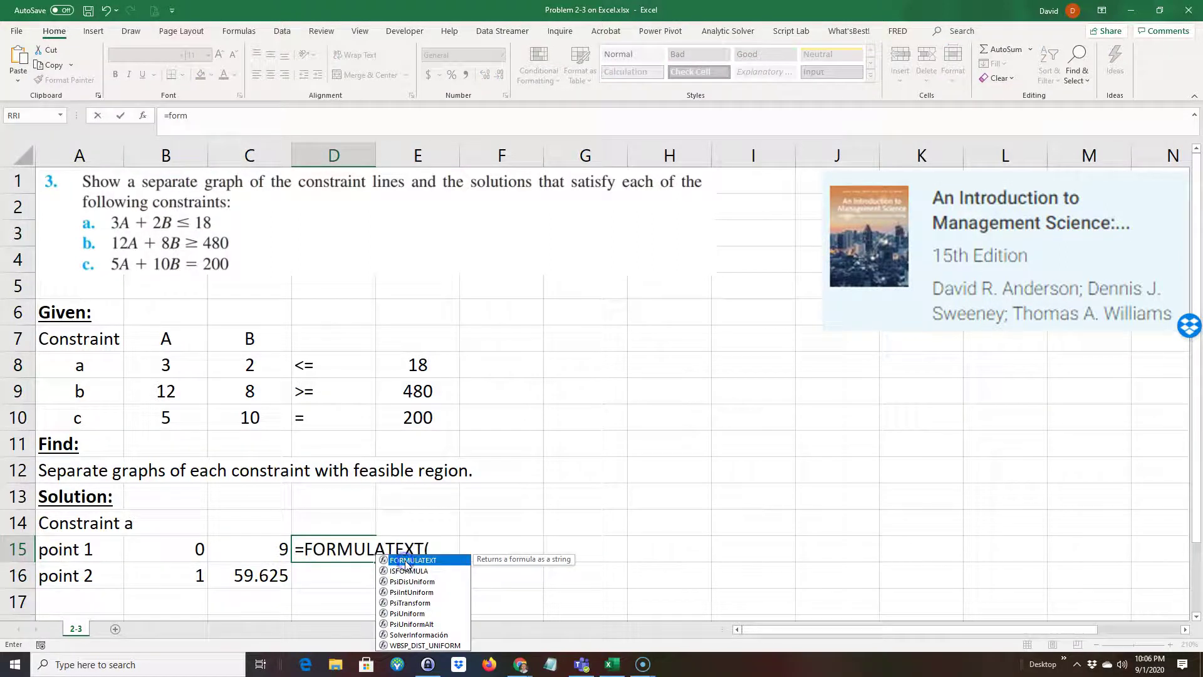
click(265, 543)
key(Return)
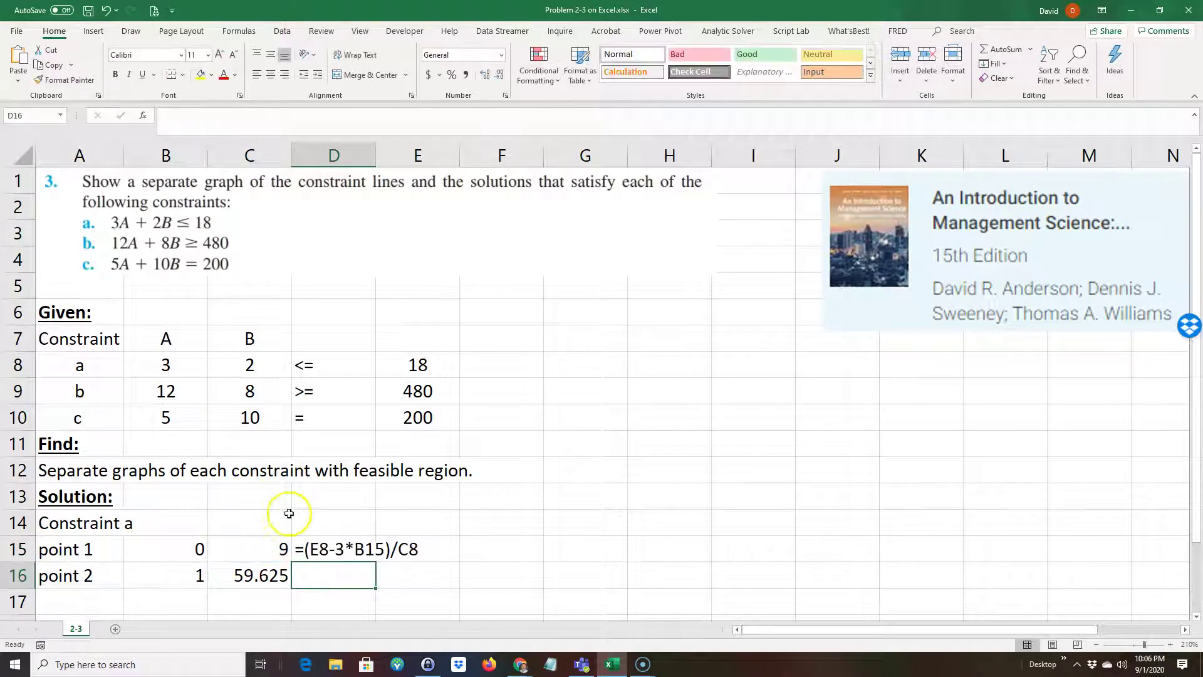
click(318, 553)
drag(375, 564, 376, 578)
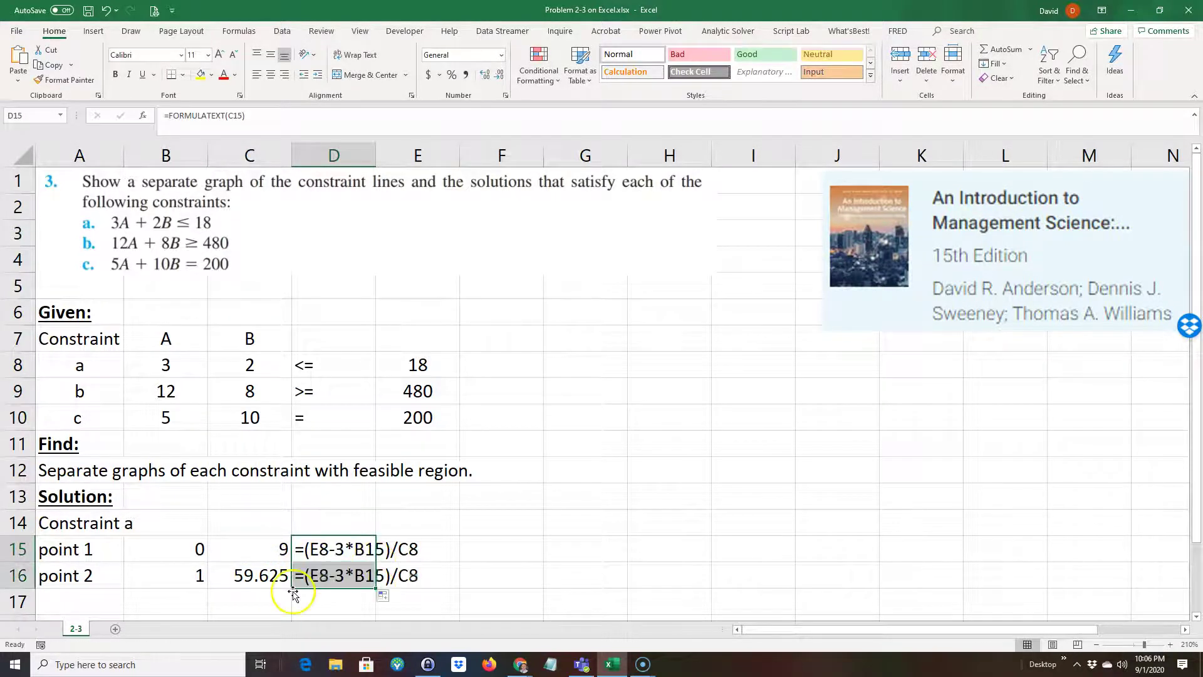
Set B16 to 0 and correct the point 2 formula in C16 to =(E8-3*B16)/C8
click(185, 581)
text(0)
click(255, 575)
double_click(262, 575)
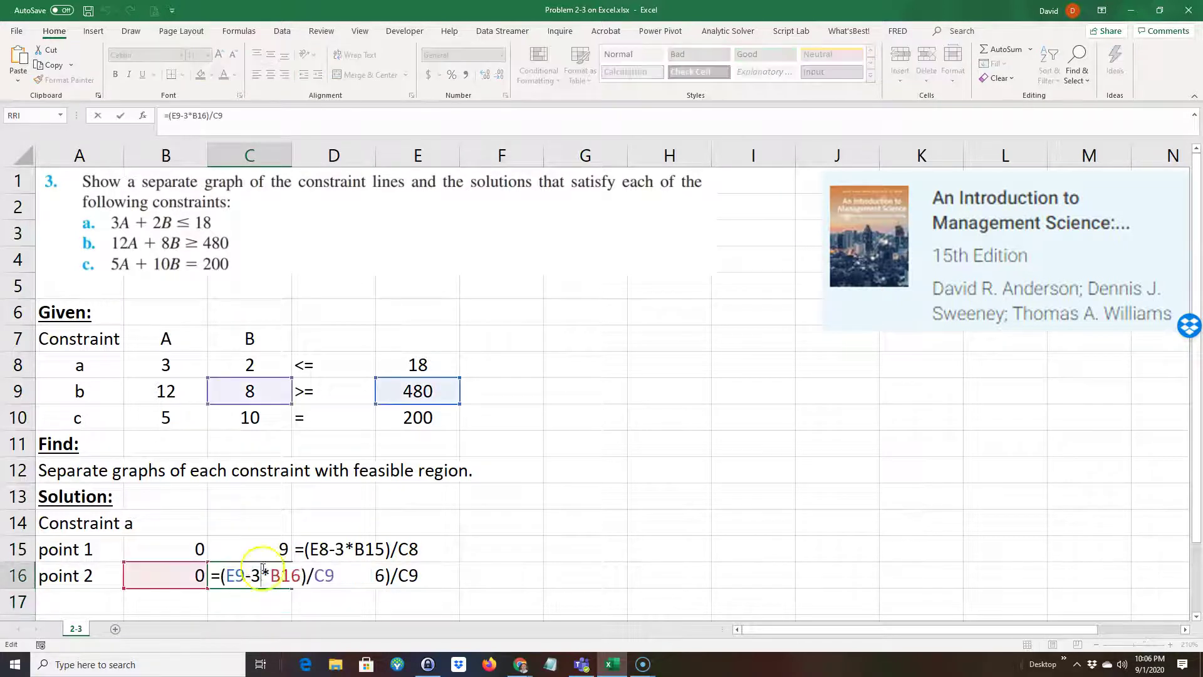
click(260, 366)
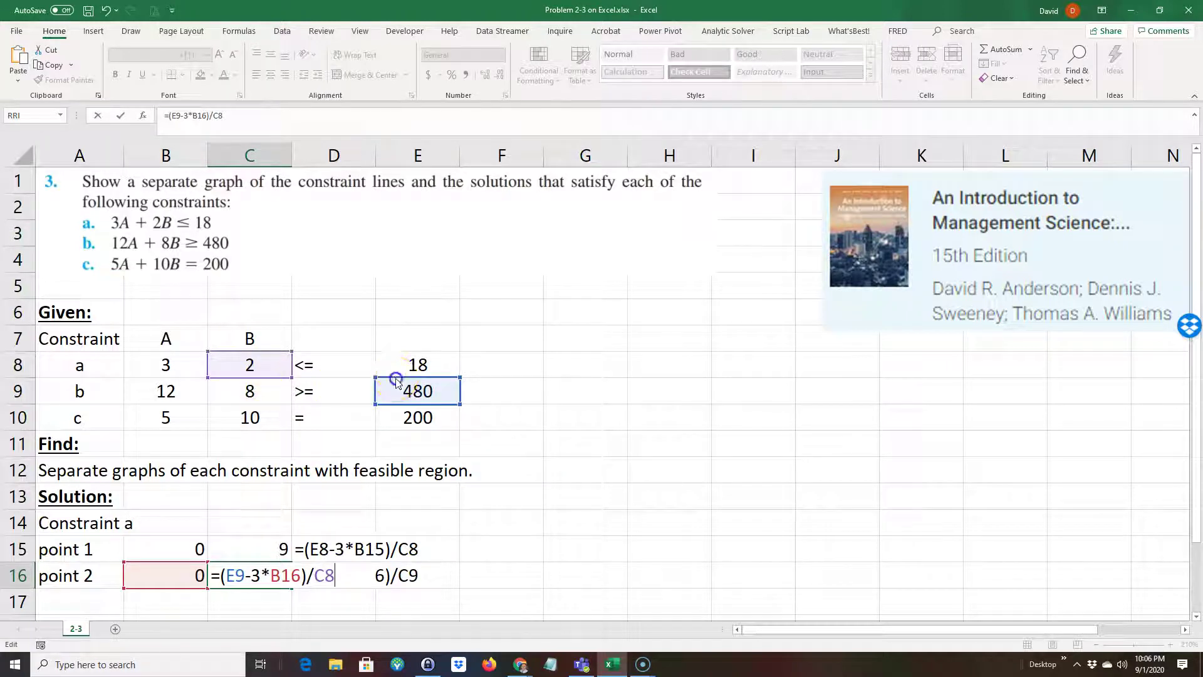
click(407, 365)
key(Return)
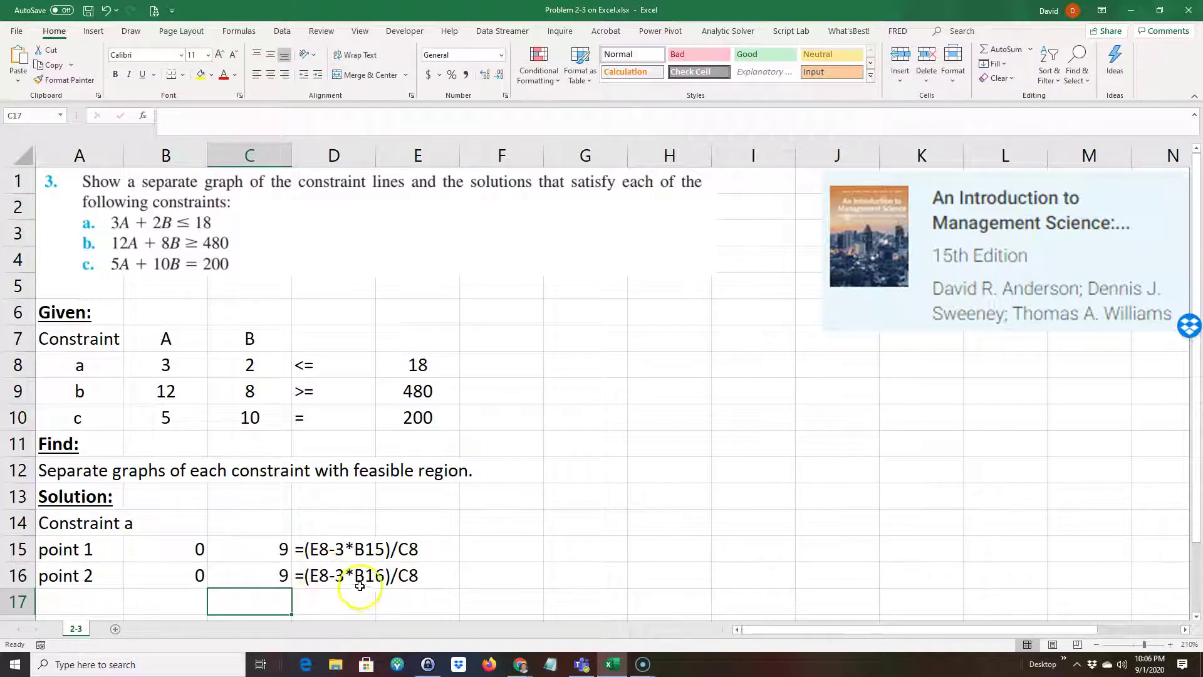
Check the point formulas in C16 and C15, and set point 2's A value in B16 to 6
click(185, 578)
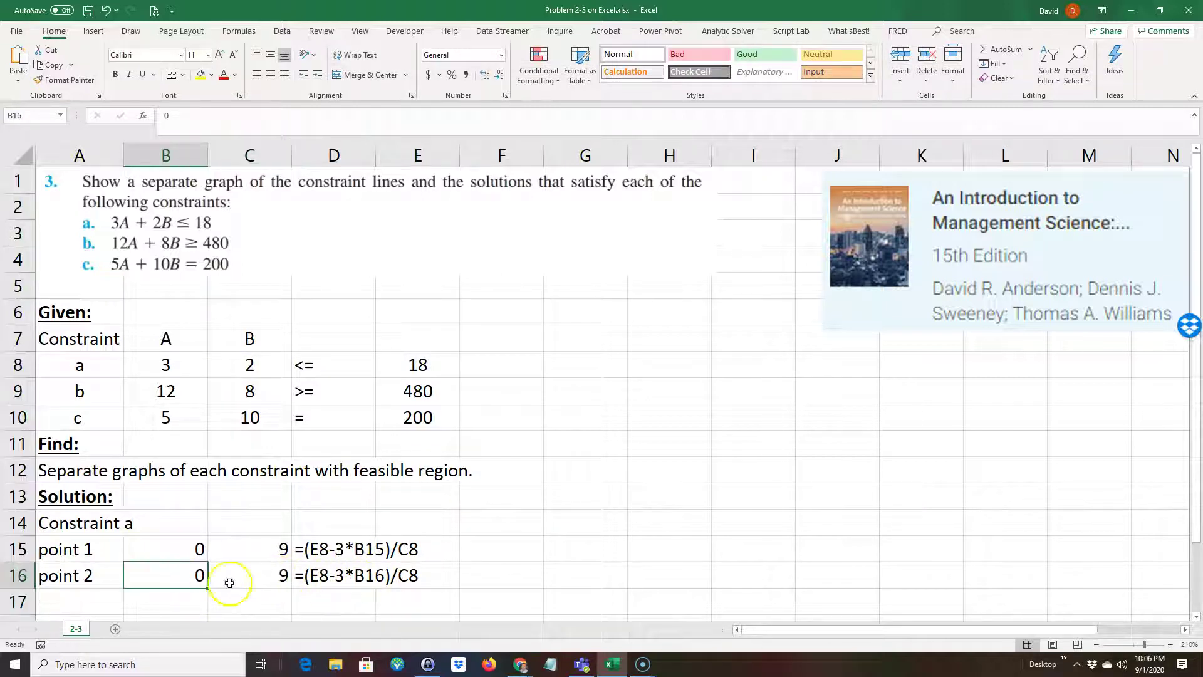
double_click(270, 582)
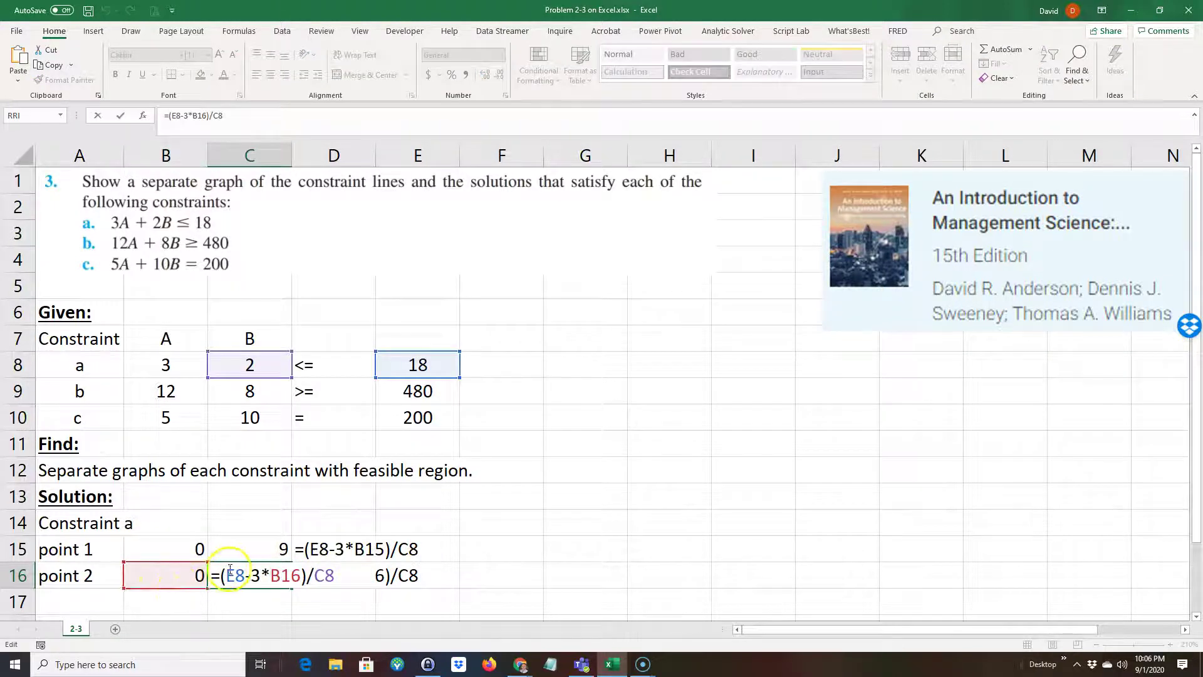
key(Escape)
double_click(248, 550)
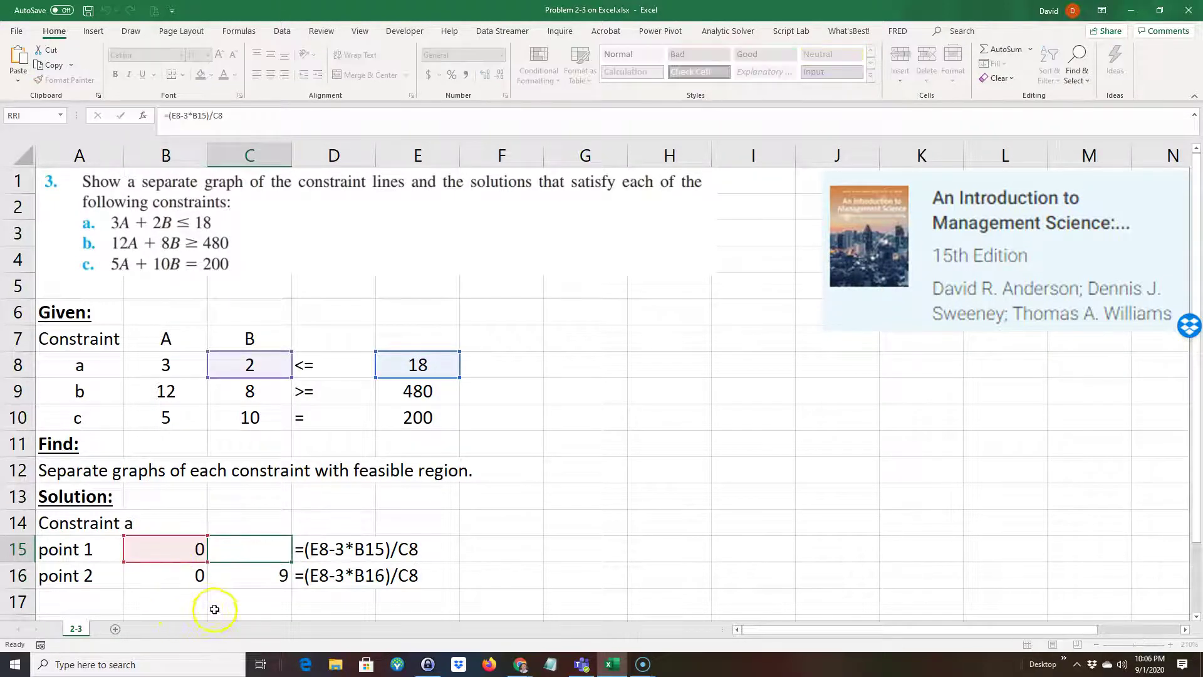
key(Escape)
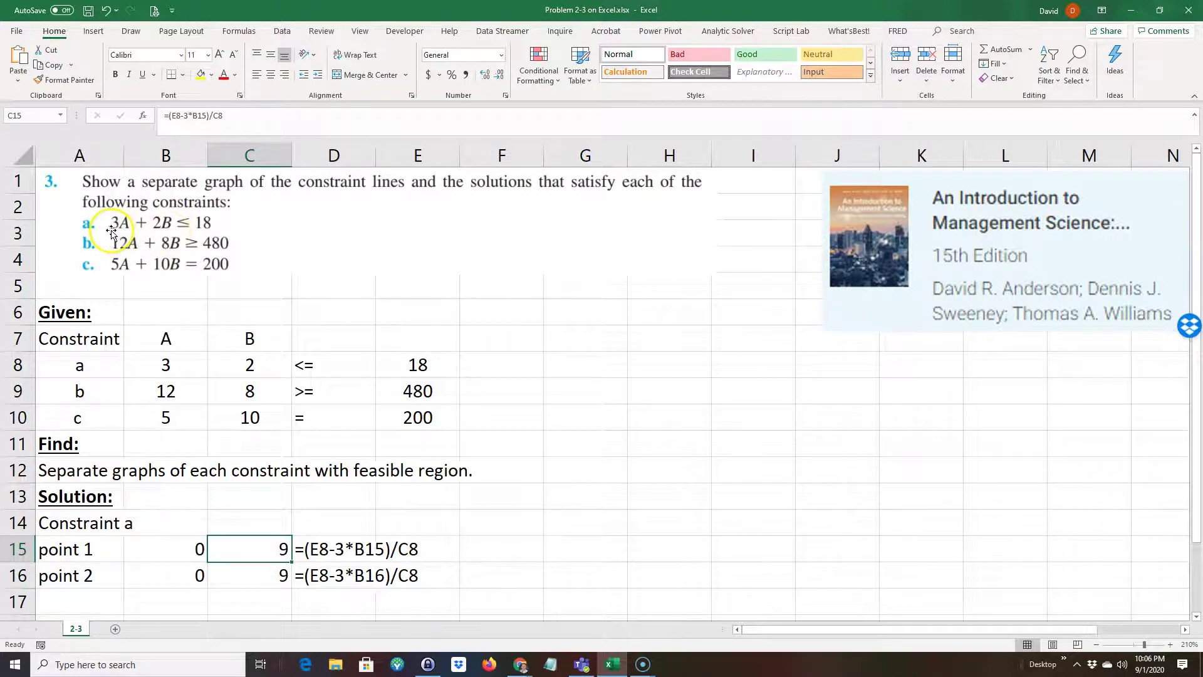
click(183, 576)
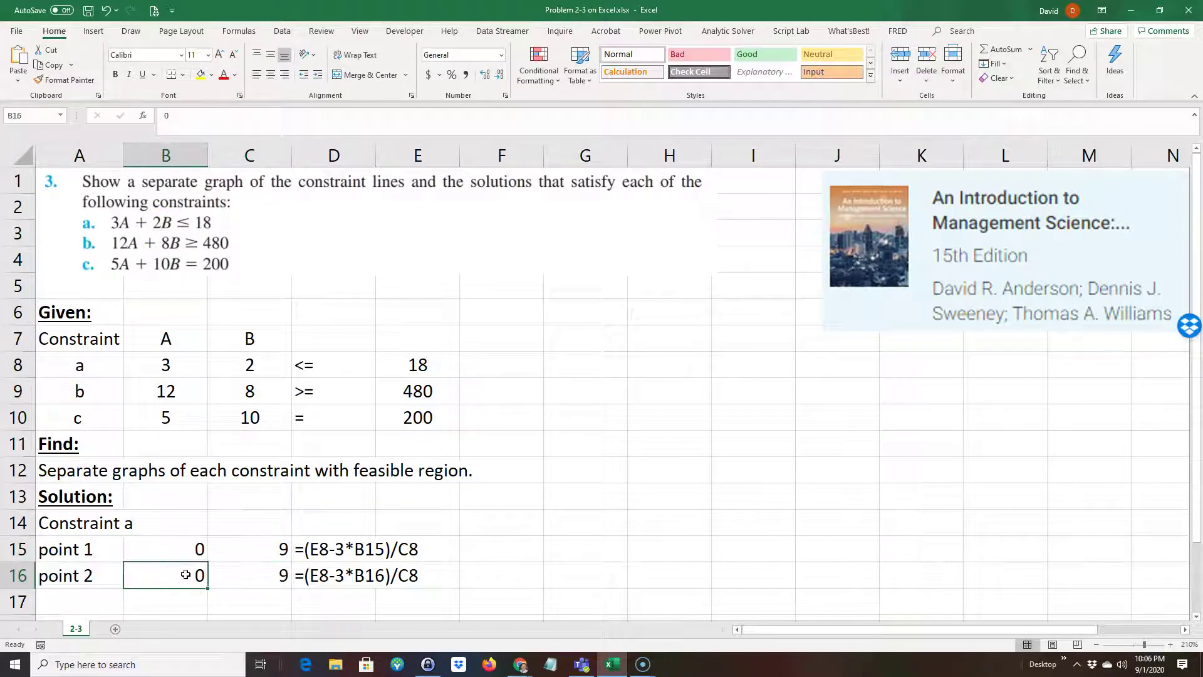
text(6)
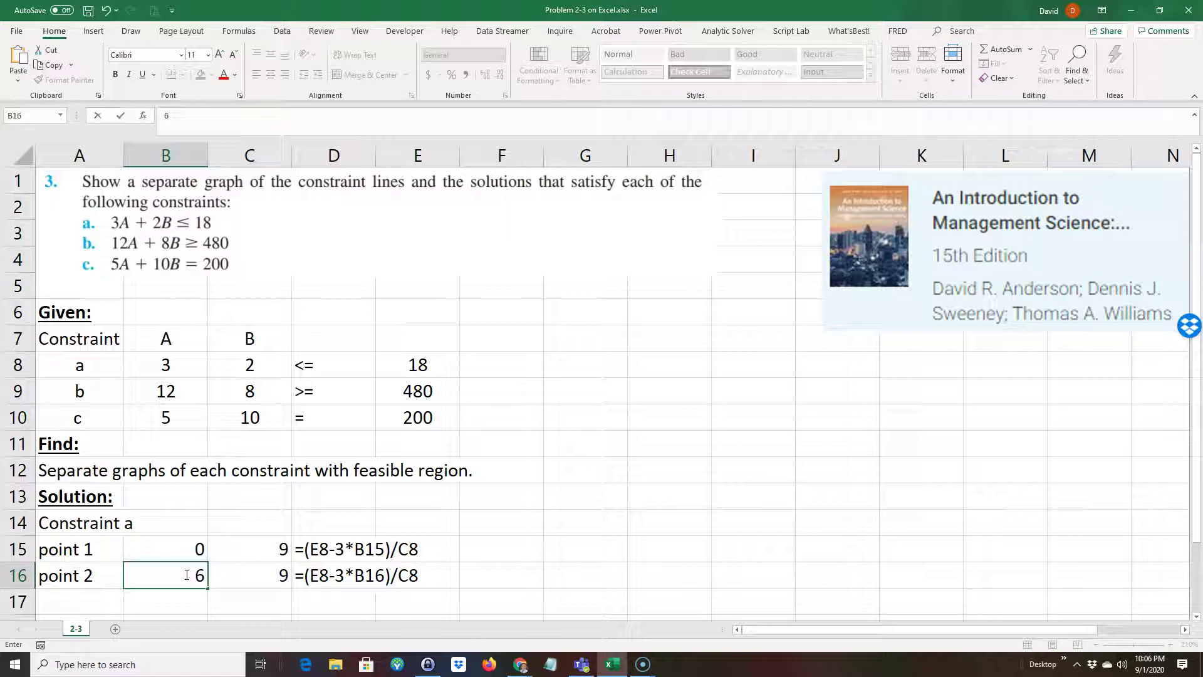
key(Return)
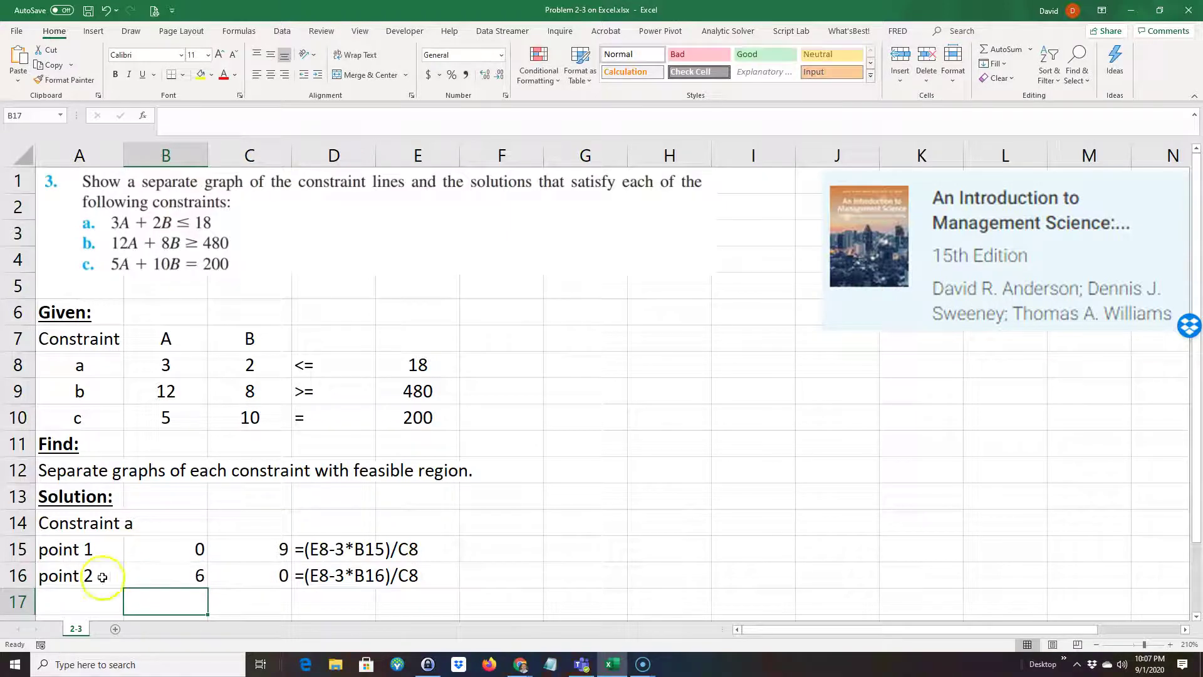
Insert a scatter chart with straight lines and markers from the point coordinates in B15:C16
drag(175, 541, 236, 570)
click(240, 582)
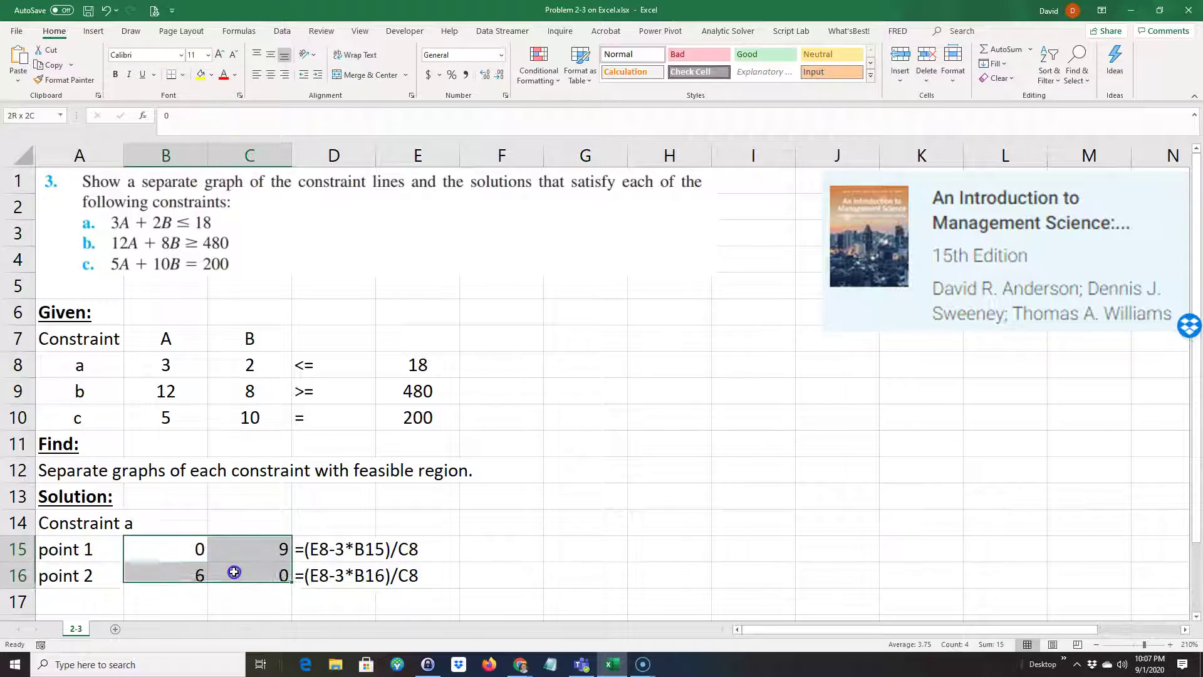
click(95, 31)
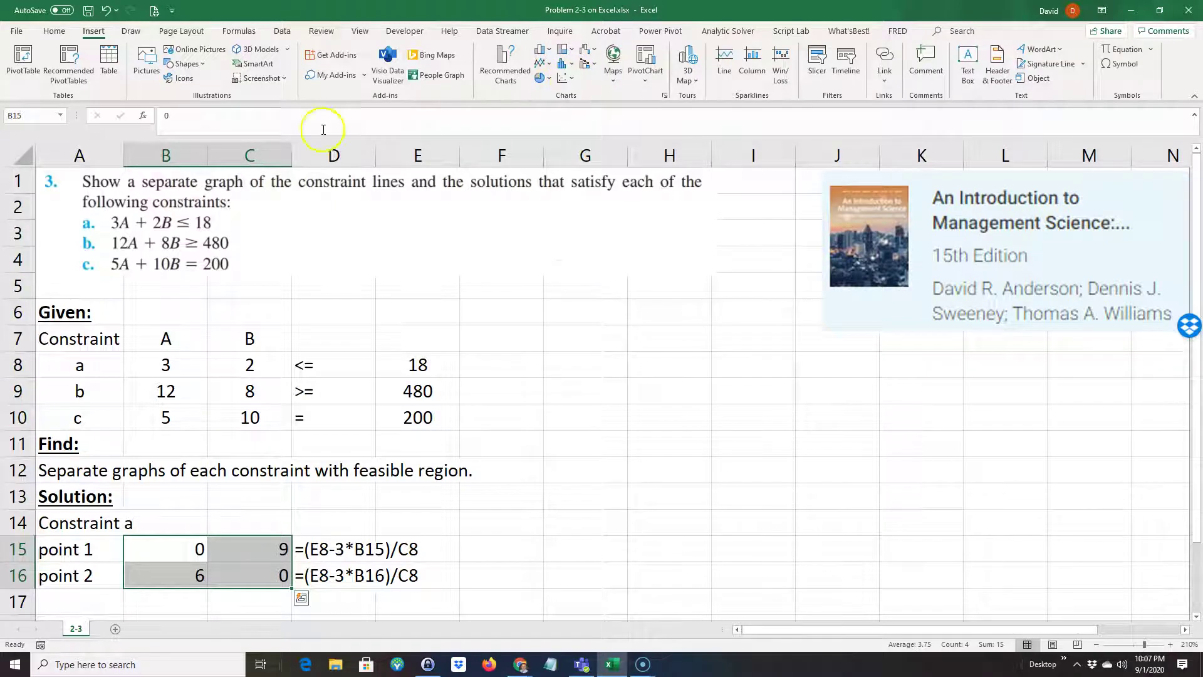
click(568, 80)
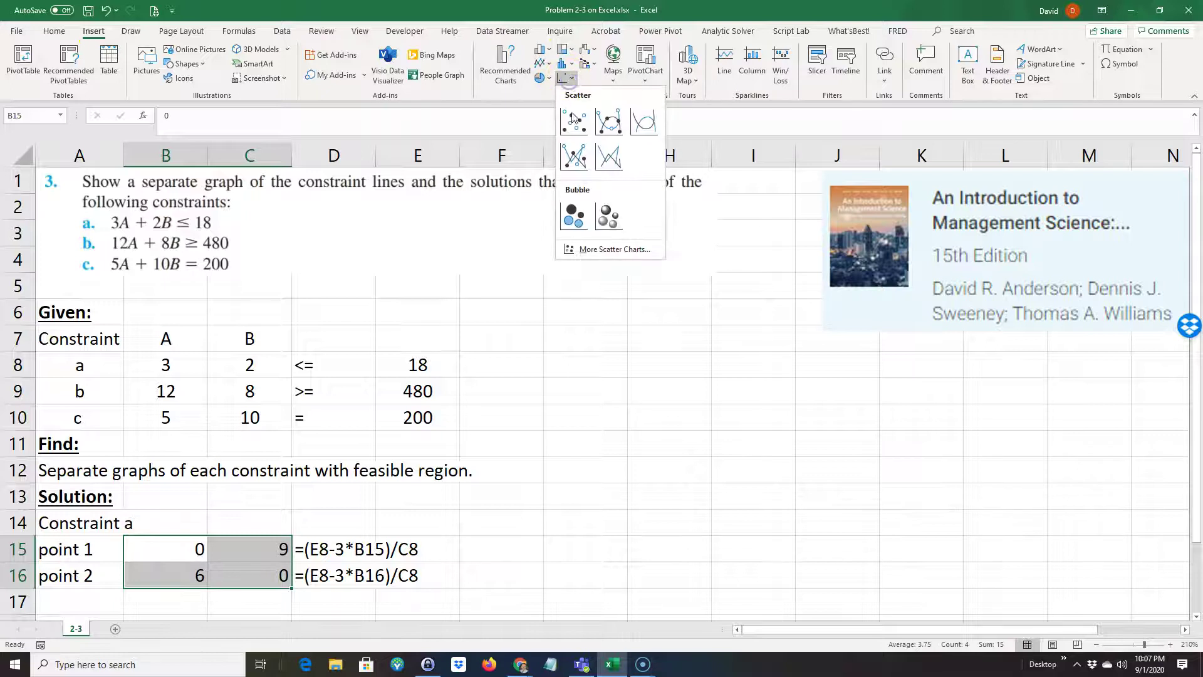
click(575, 157)
click(574, 156)
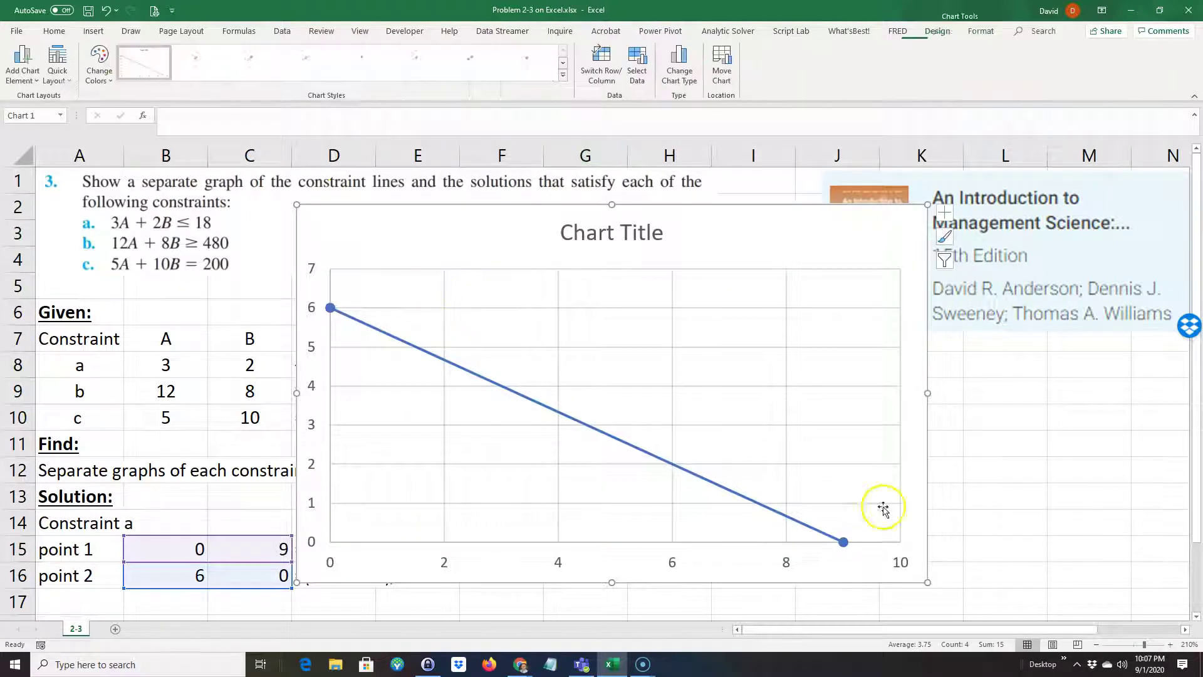
Shrink the chart and place it beside the point table, spanning columns F to J from row 14 to row 21
click(605, 376)
drag(307, 210, 519, 370)
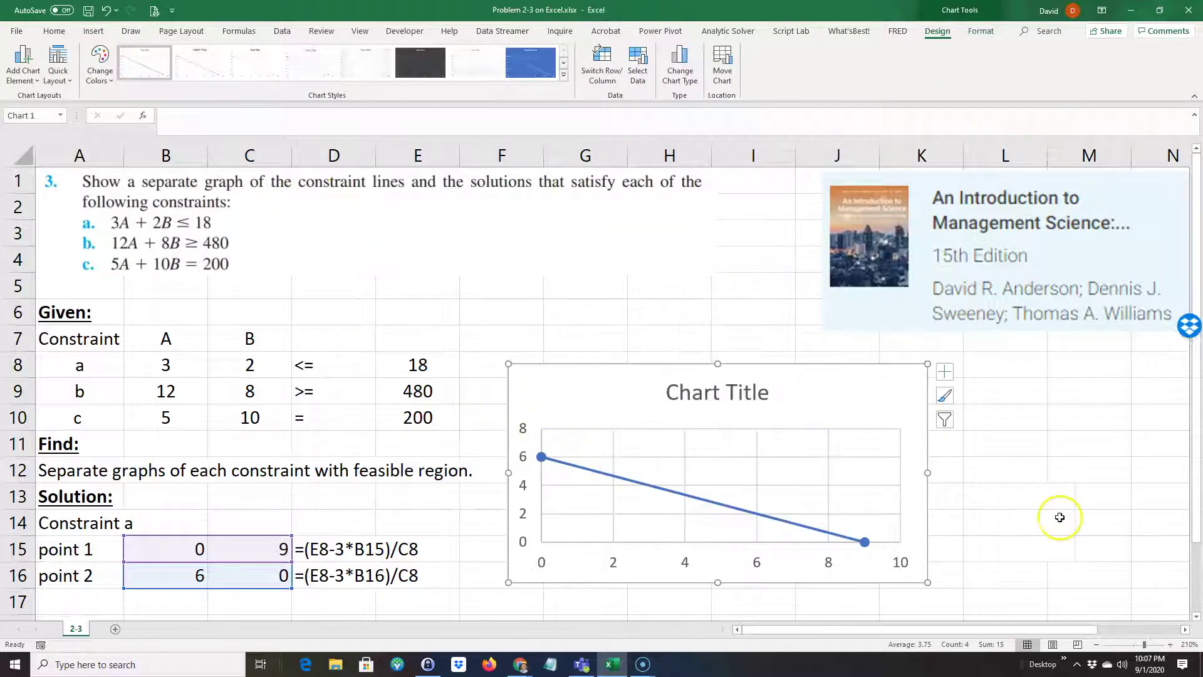
scroll(1063, 500, down, 1)
scroll(1062, 501, down, 2)
drag(565, 226, 522, 362)
Link the chart title to cell A14 so it reads Constraint a
click(660, 371)
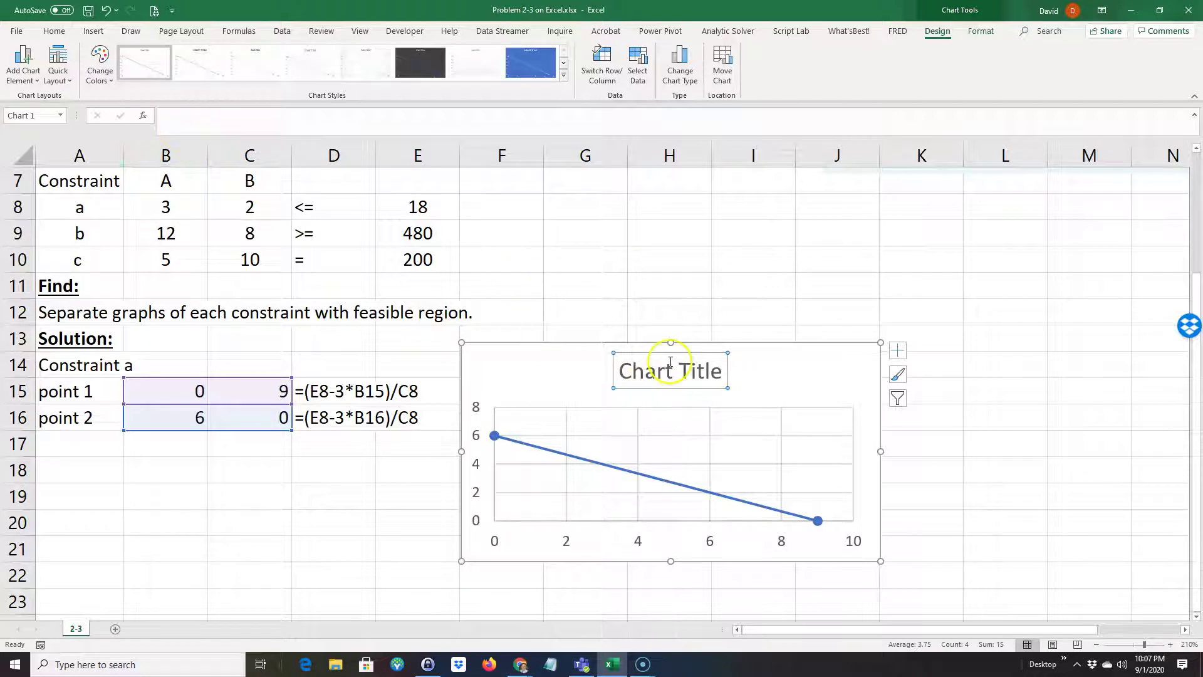
click(192, 130)
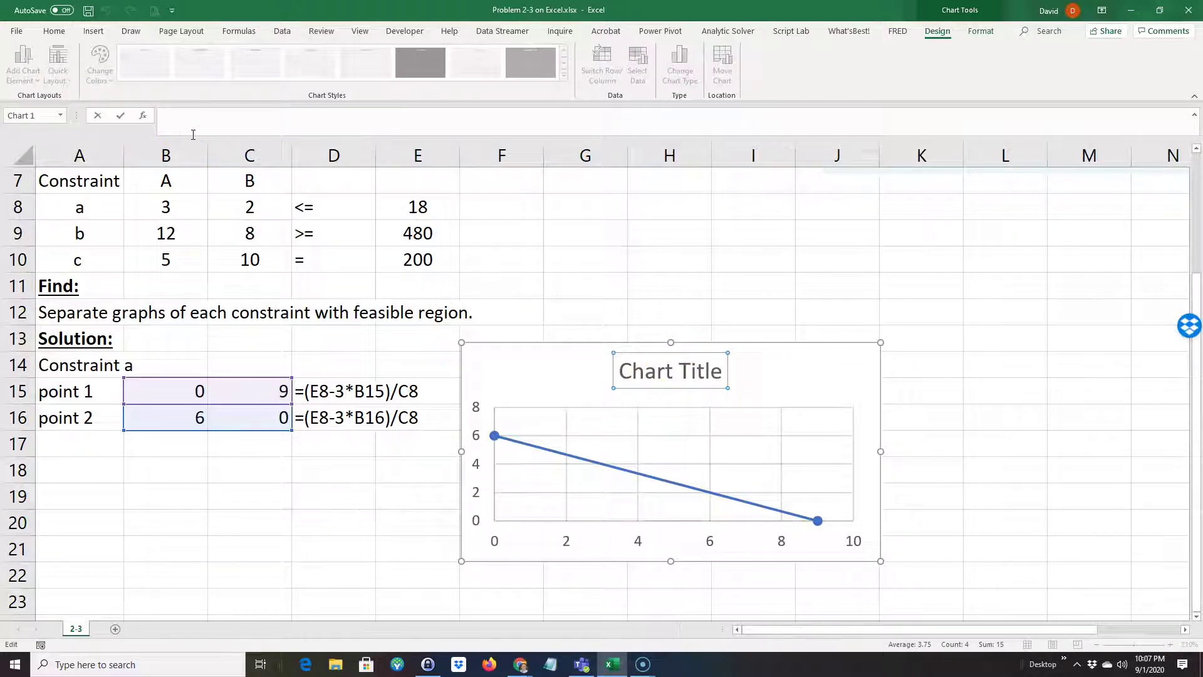
text(=)
click(82, 365)
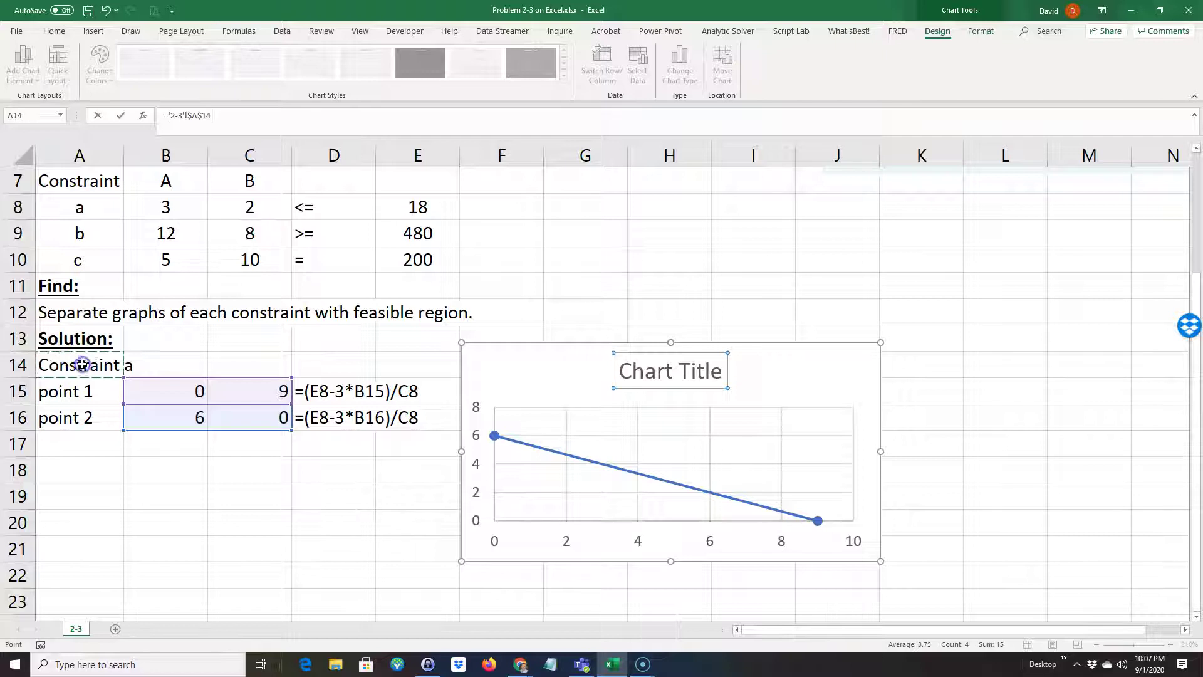
key(Return)
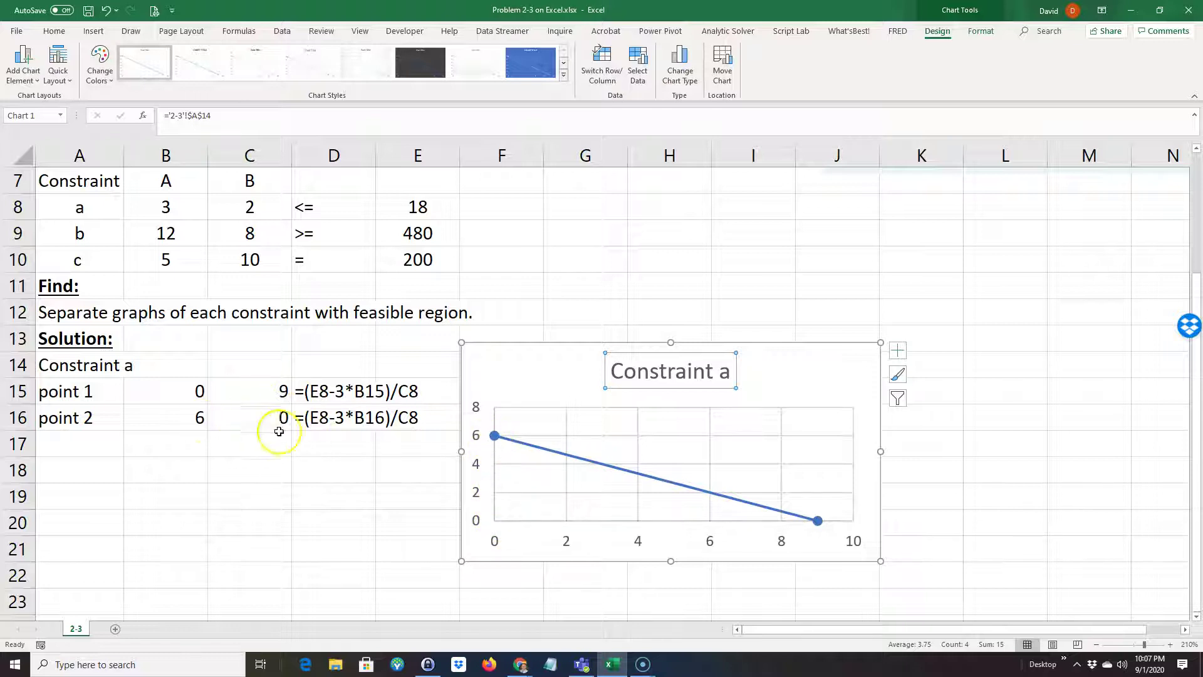
Switch the chart's rows and columns to plot A on the horizontal axis and B on the vertical axis
scroll(215, 470, up, 1)
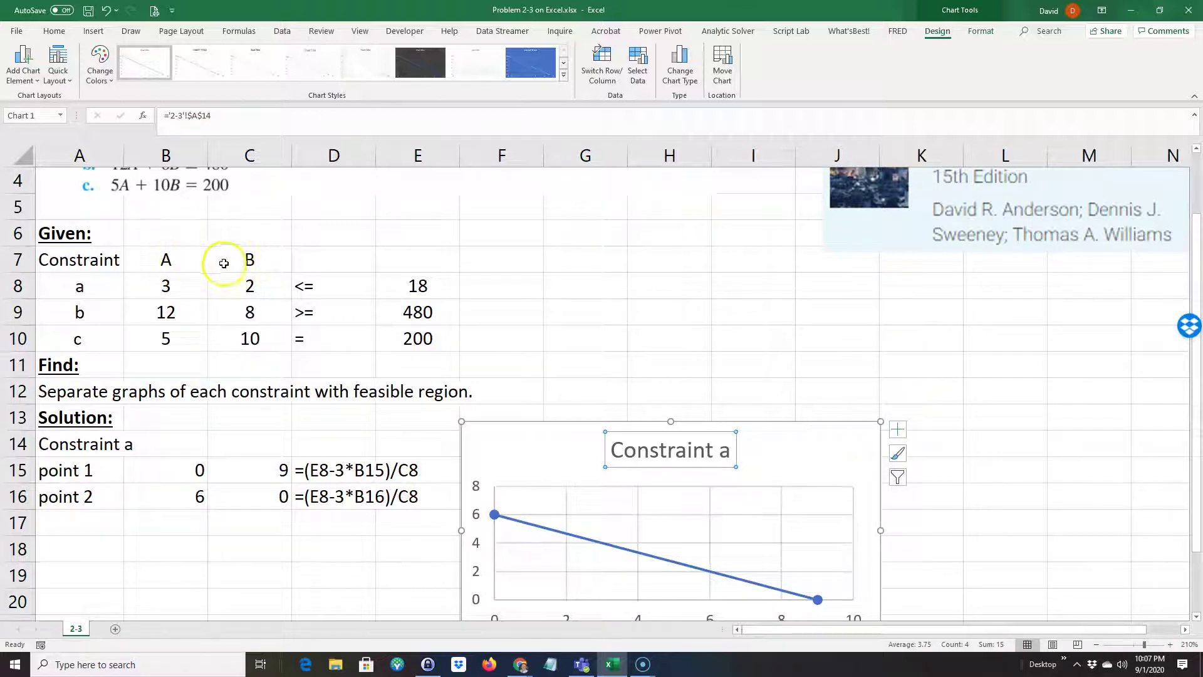
scroll(480, 539, down, 1)
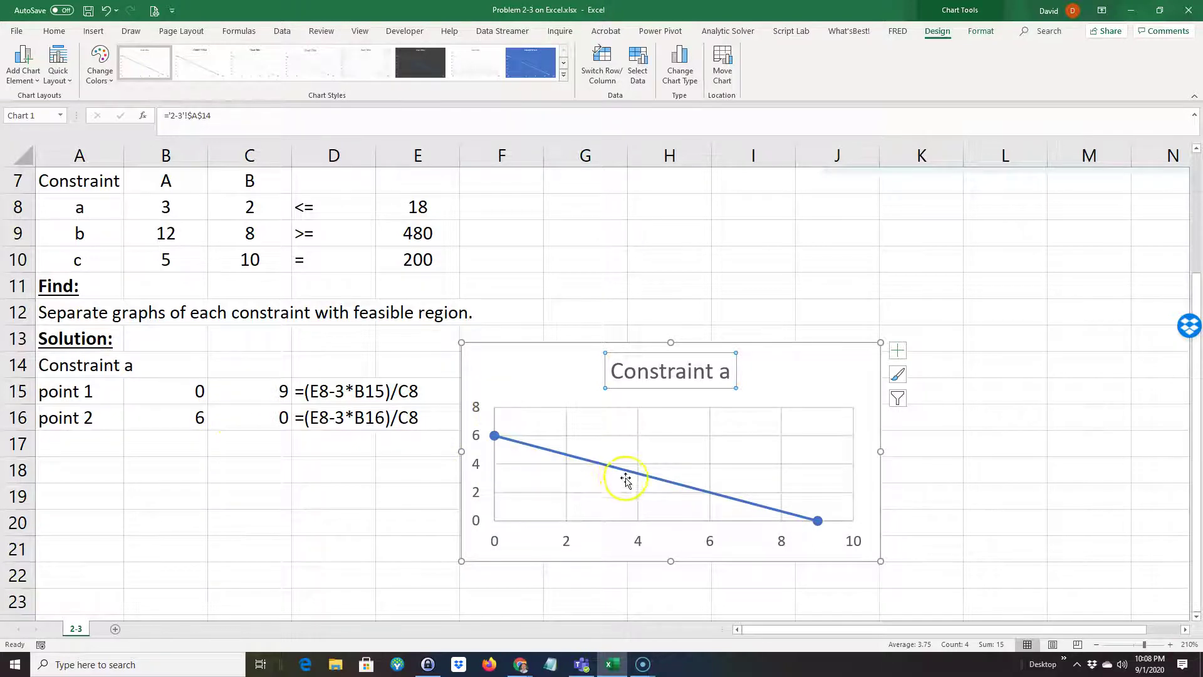
scroll(633, 277, up, 2)
scroll(596, 382, down, 2)
click(539, 395)
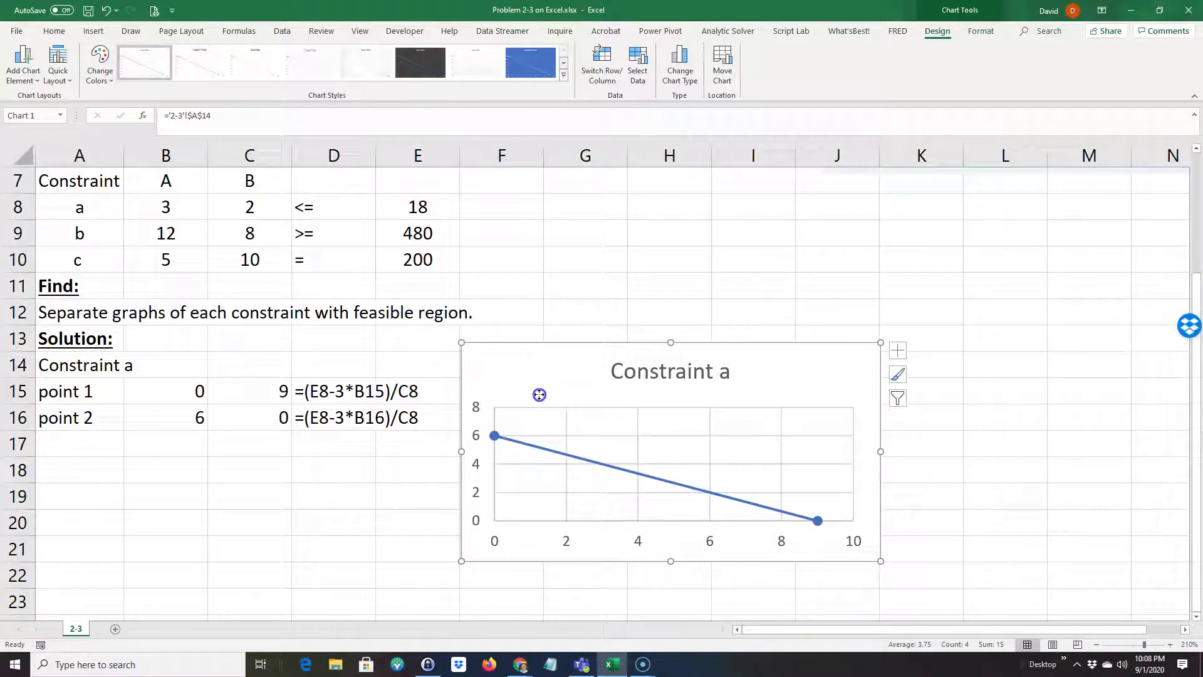
click(347, 513)
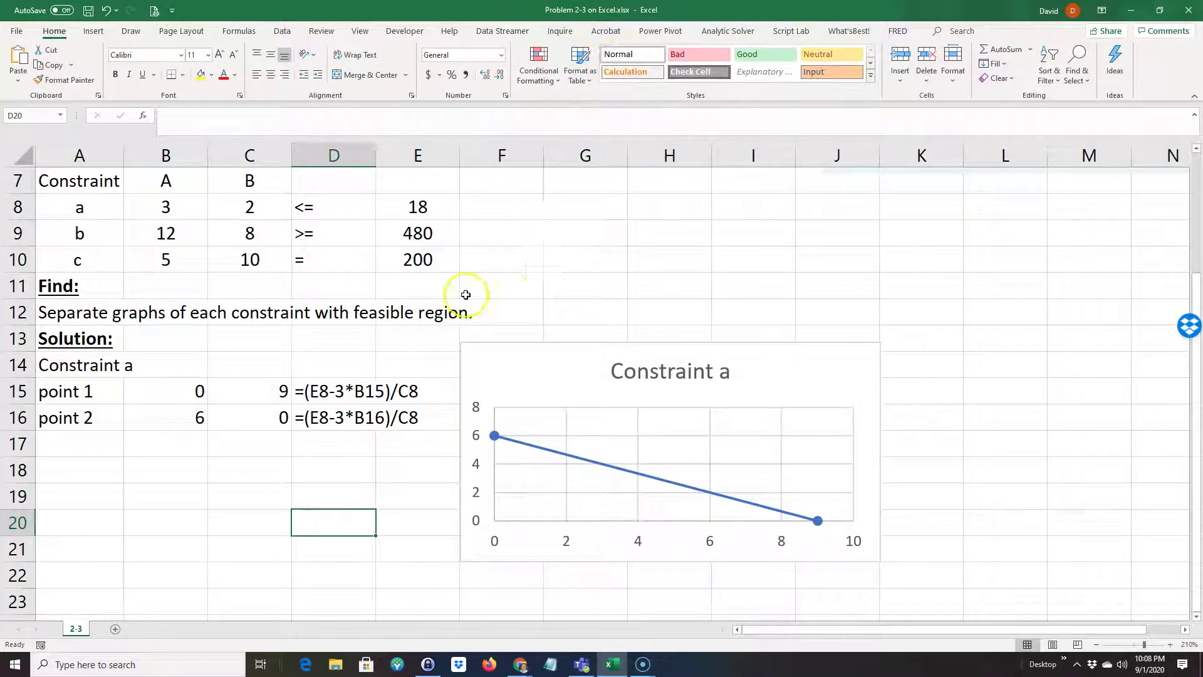
click(514, 374)
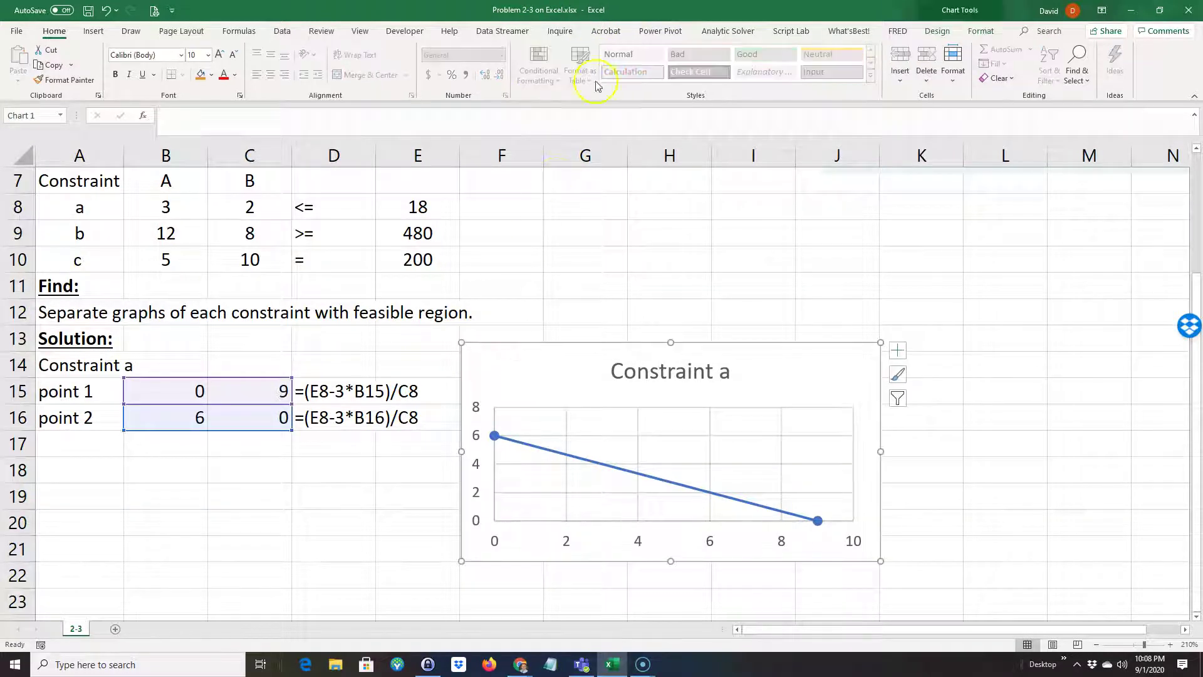
click(939, 31)
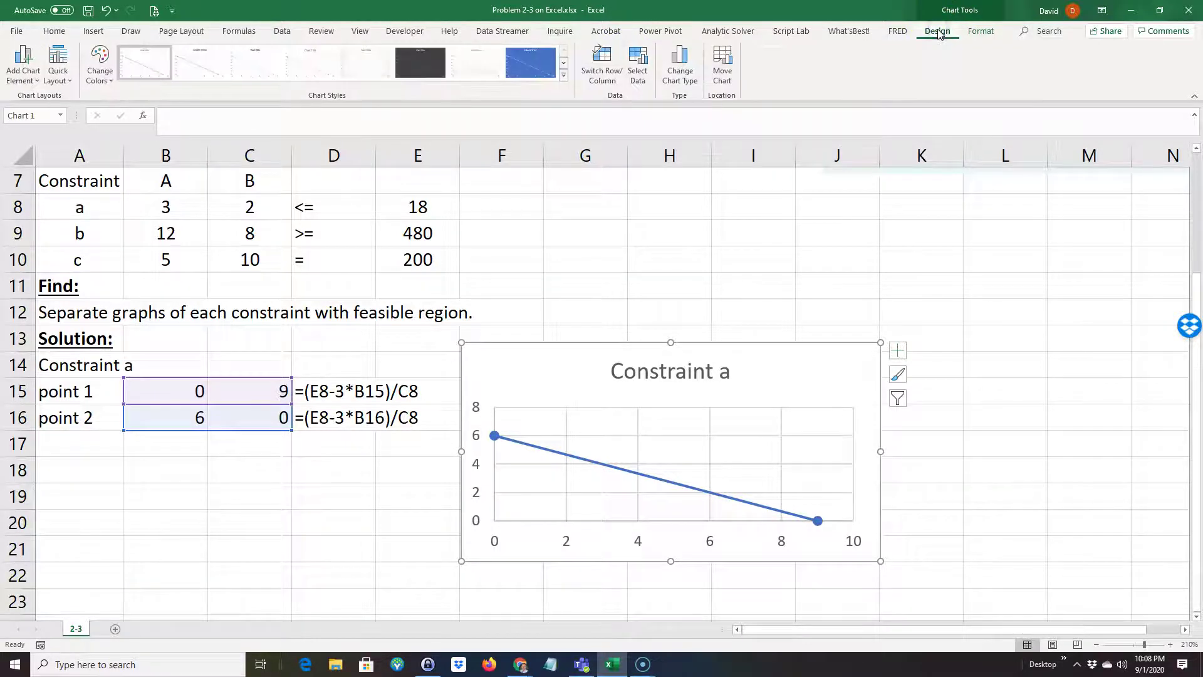
click(600, 61)
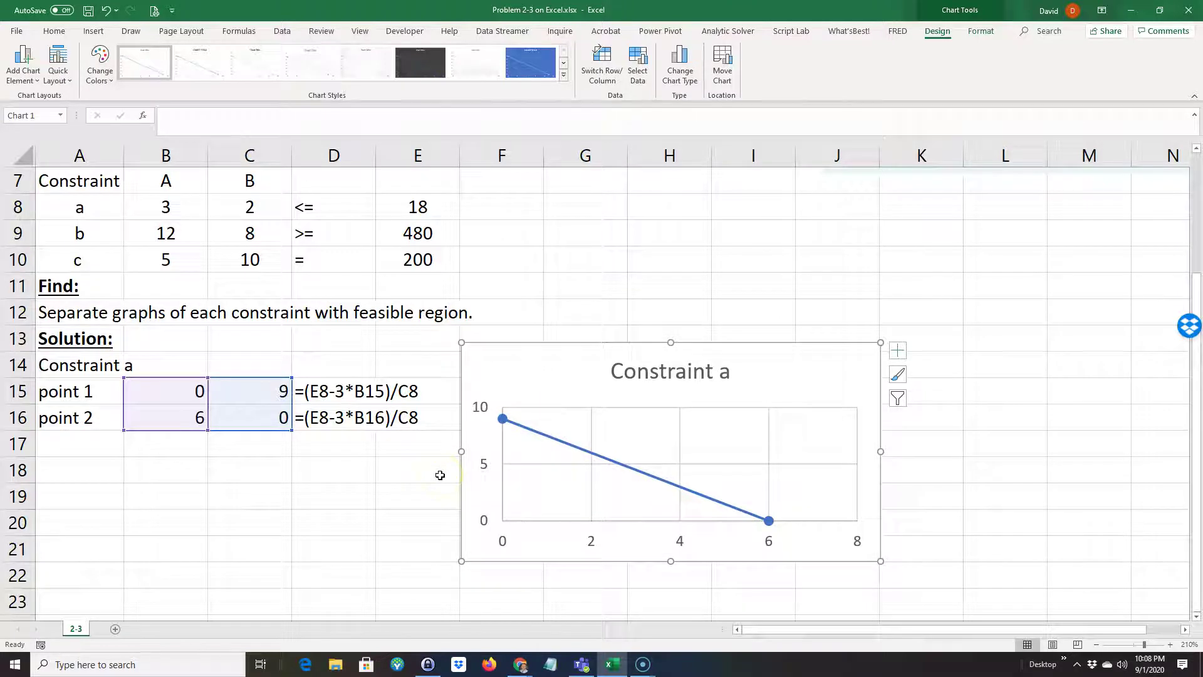
Extend the constraint line by setting the A value of point 1 to -10 and of point 2 to 15
scroll(338, 416, up, 1)
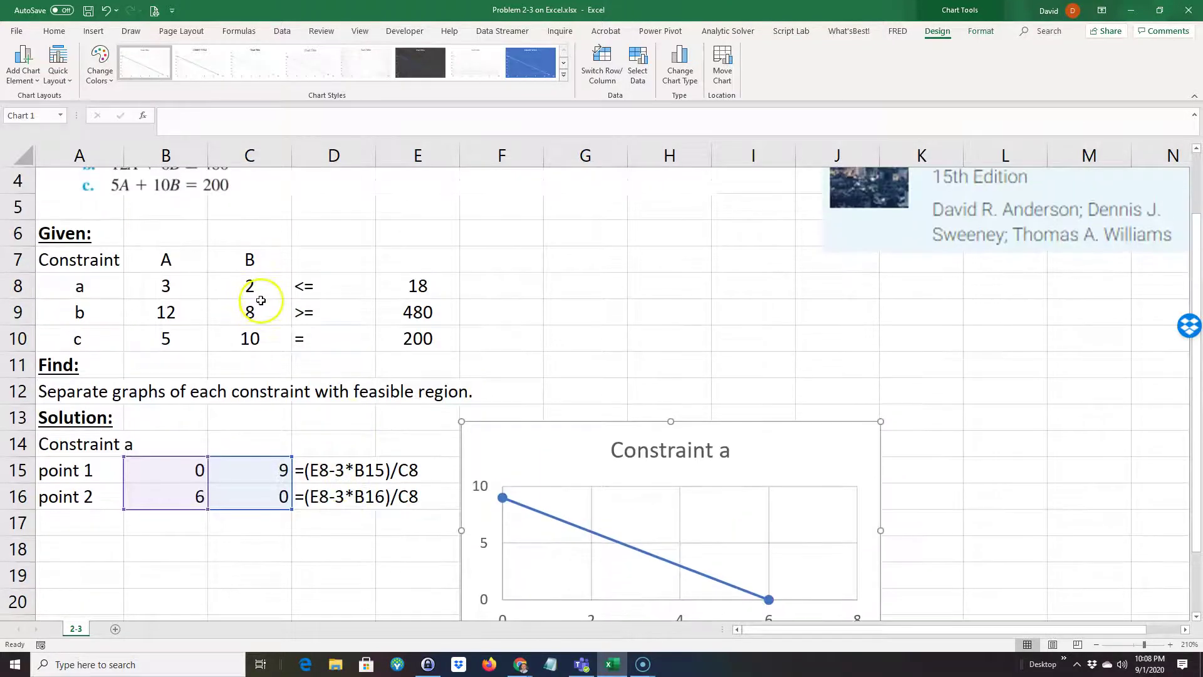
scroll(524, 500, down, 1)
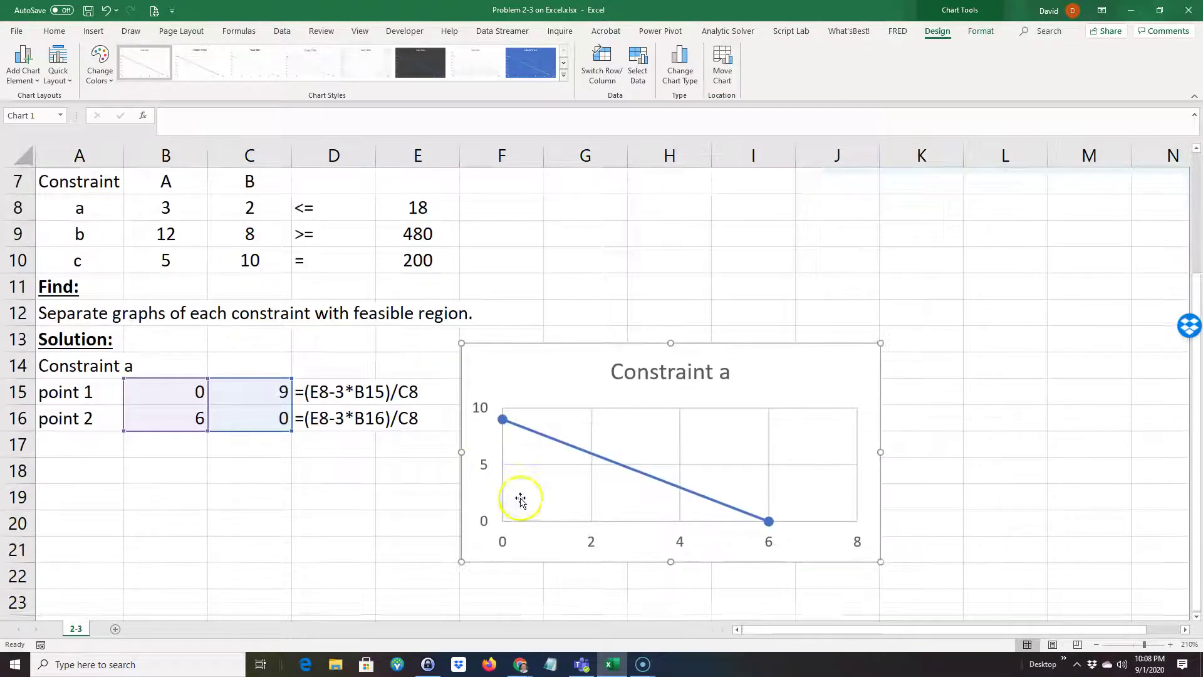
scroll(275, 345, up, 1)
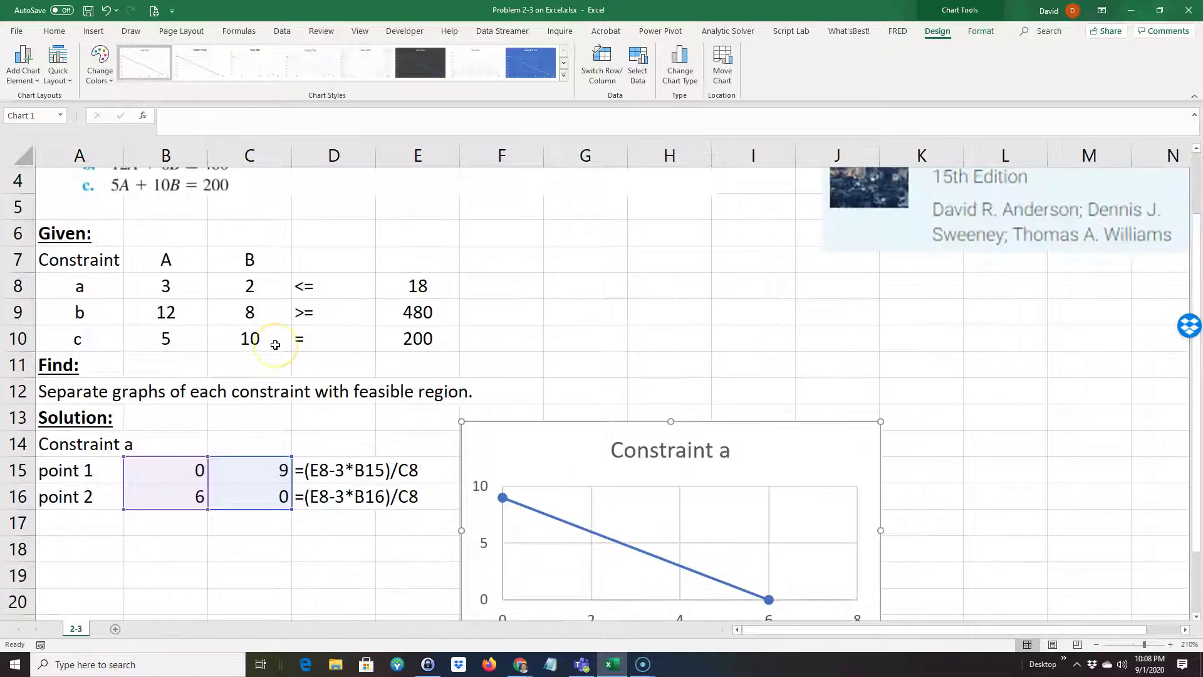
scroll(583, 429, down, 1)
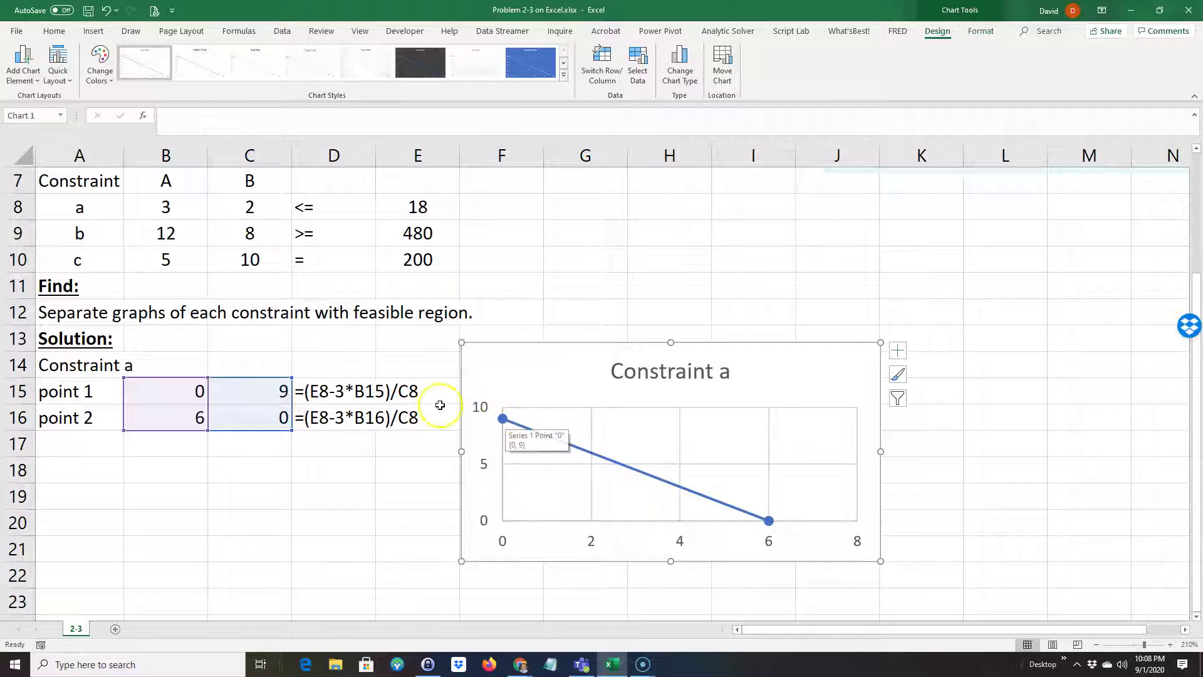
click(188, 390)
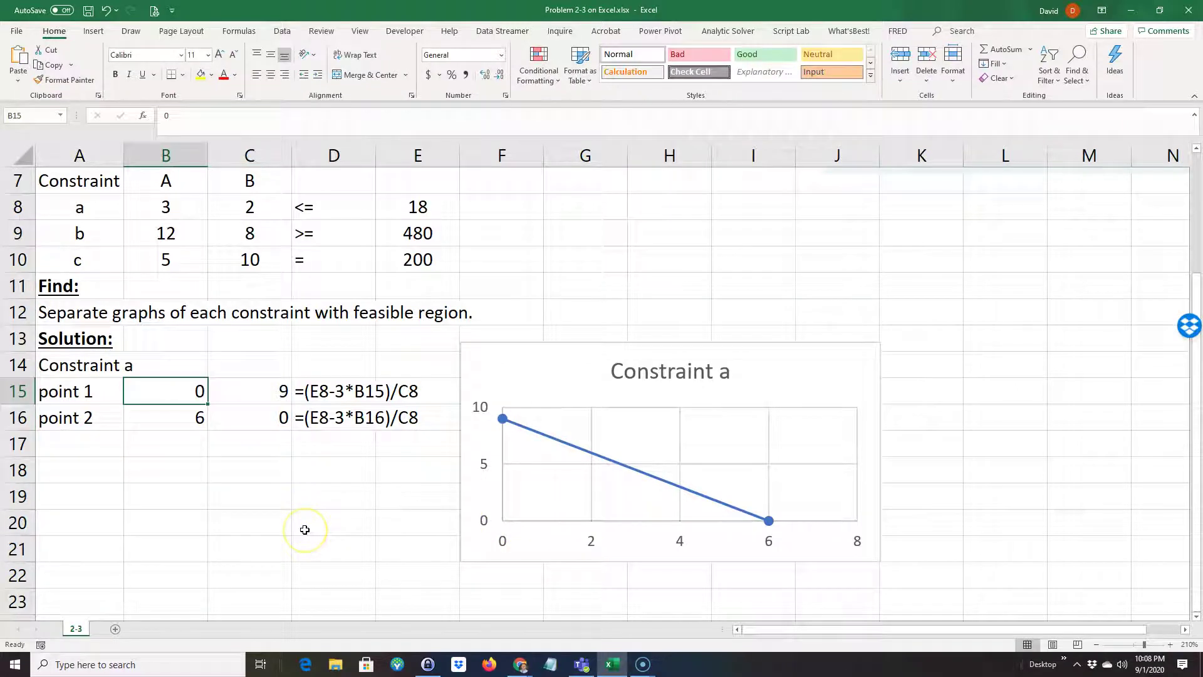
text(-1)
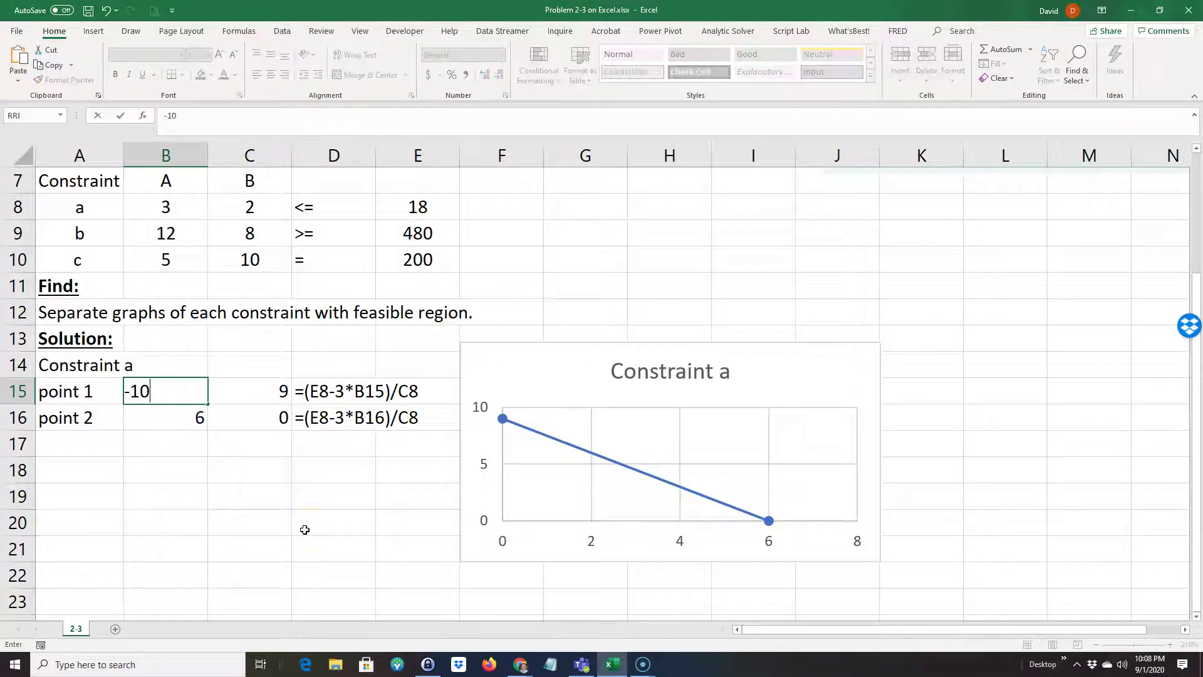
key(Return)
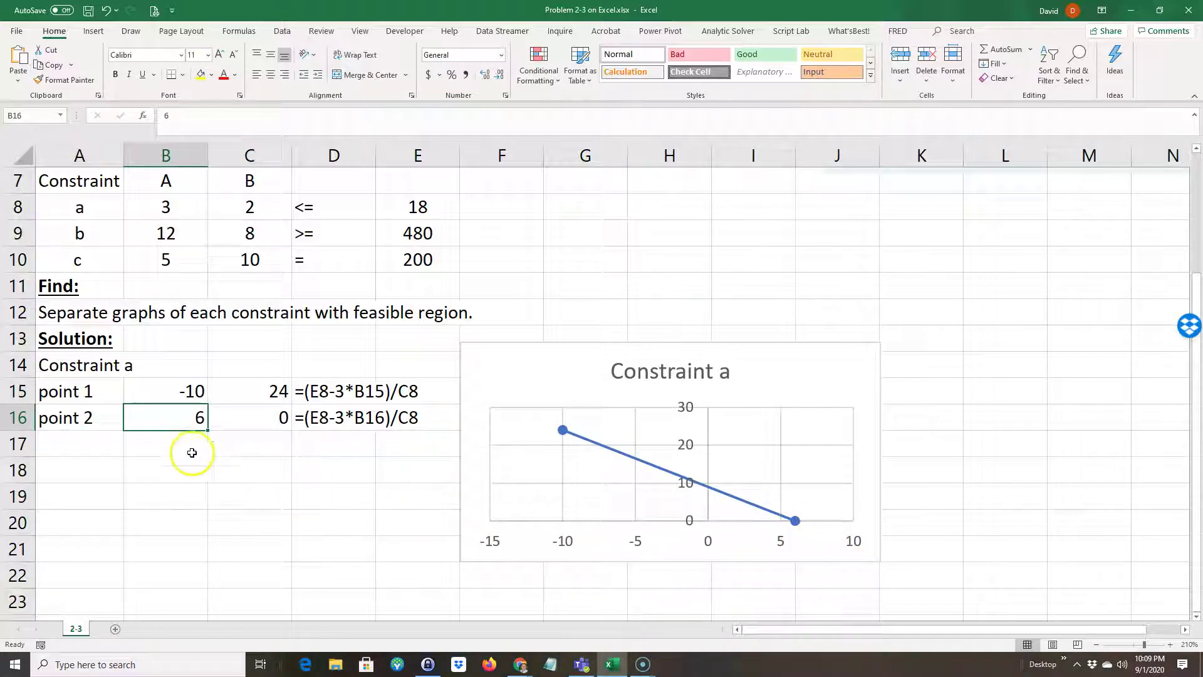
key(BackSpace)
text(15)
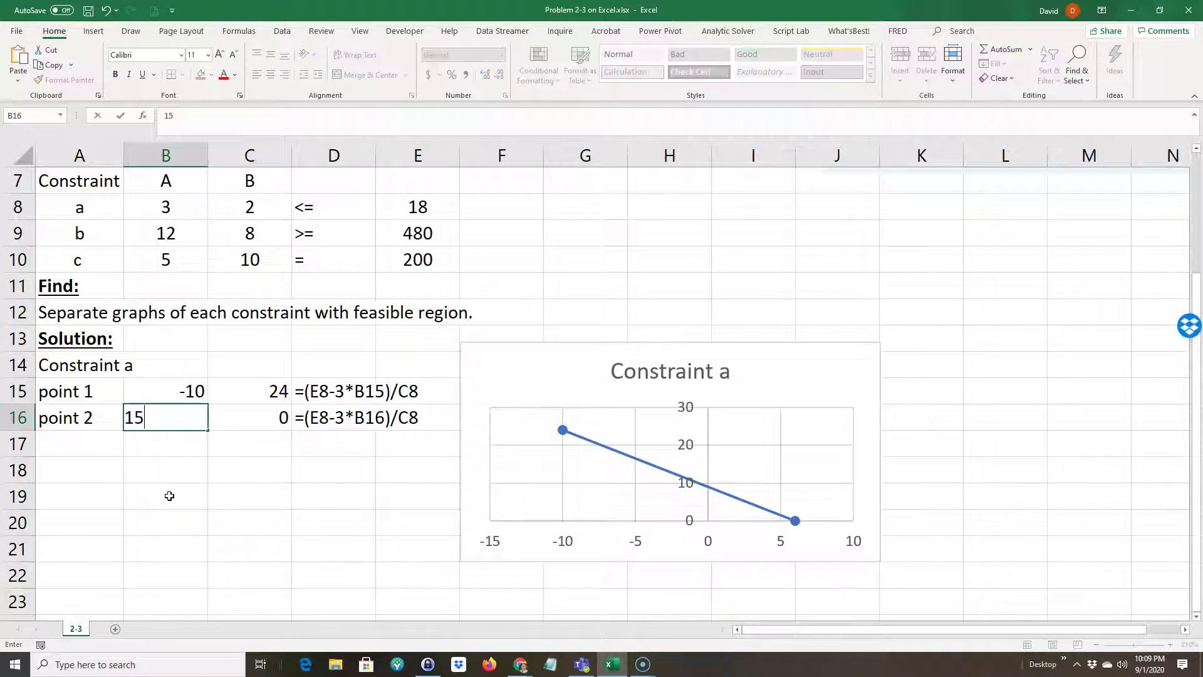
key(Return)
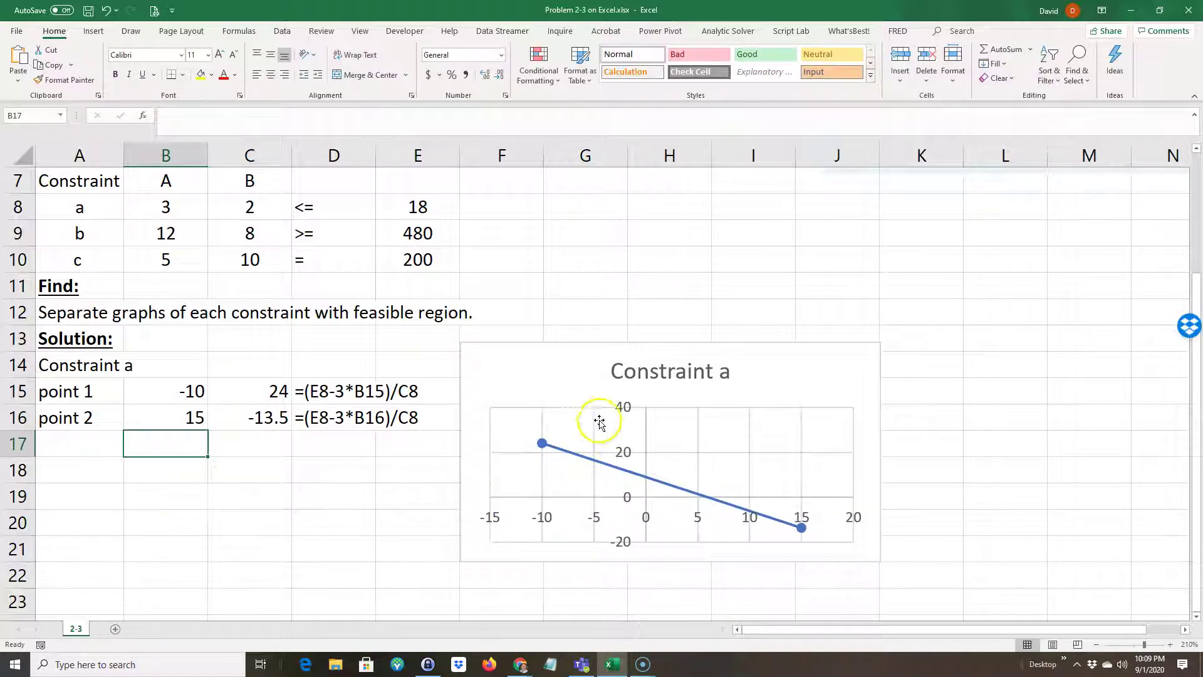
Make the Constraint a chart slightly taller by extending its lower edge to row 22, and review constraint a in the problem statement
click(656, 558)
drag(671, 561, 671, 577)
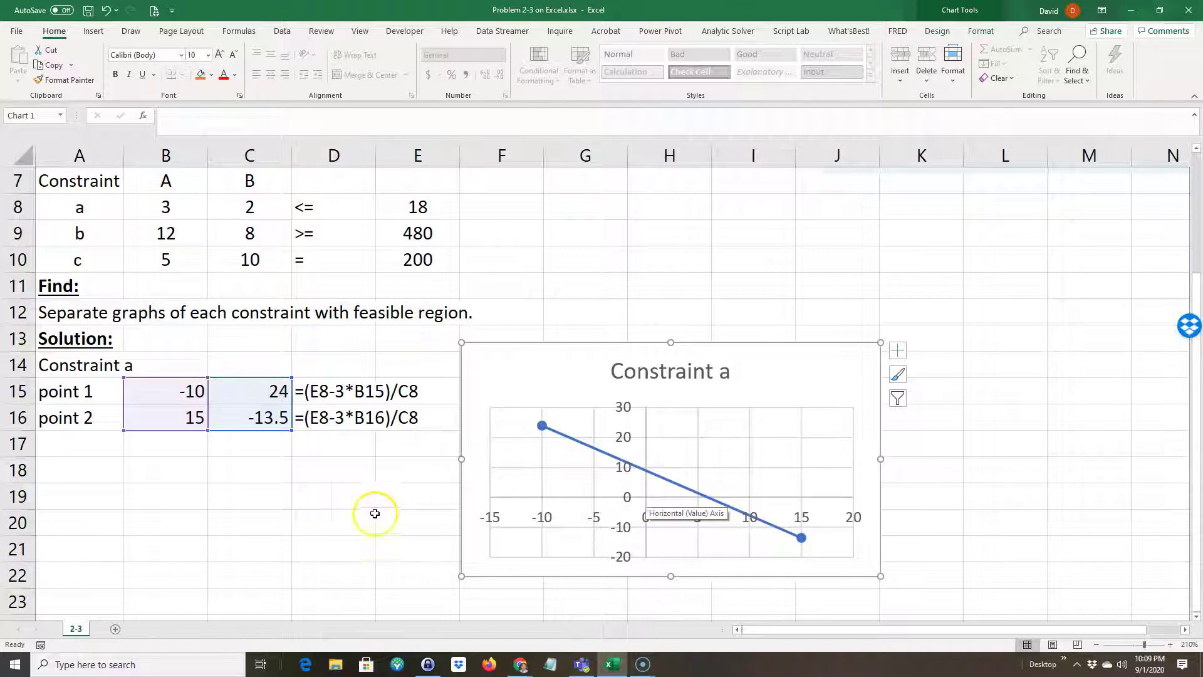
scroll(358, 510, up, 2)
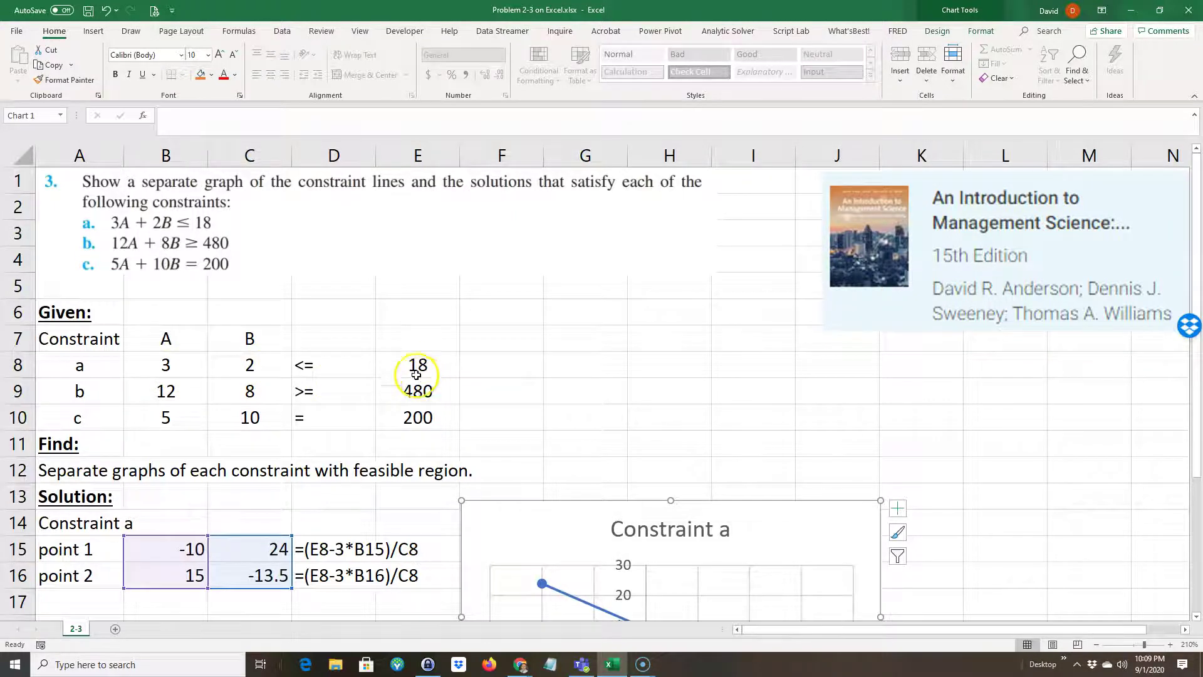
scroll(417, 374, down, 2)
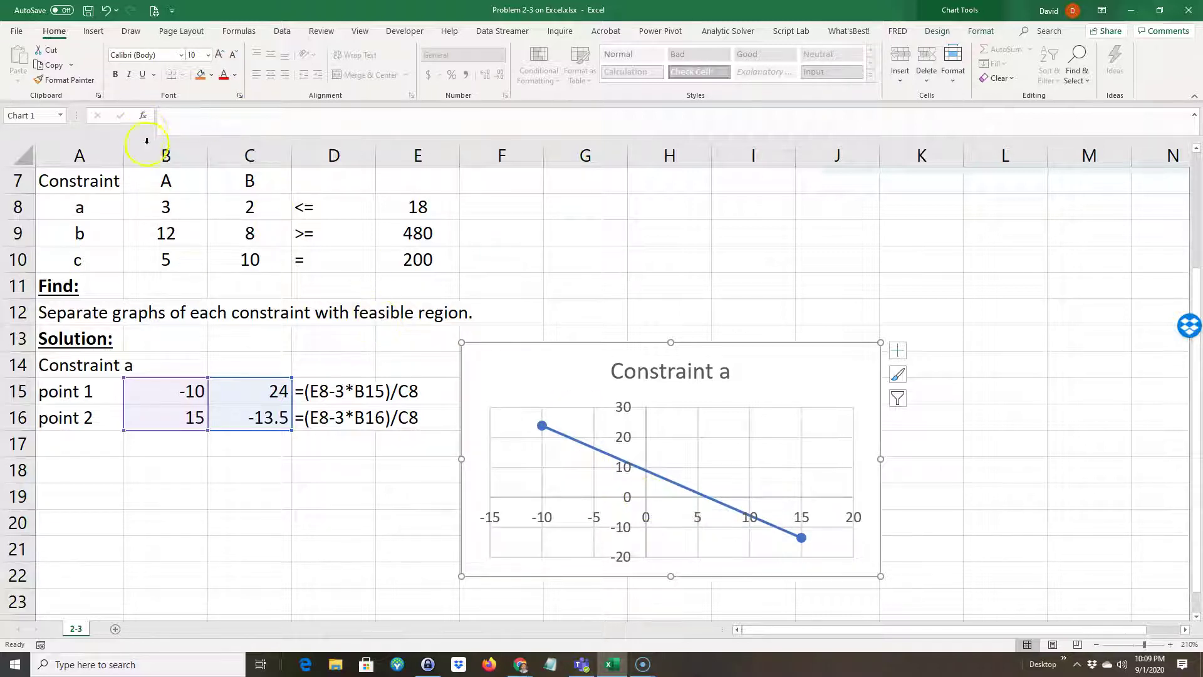
Draw a short arrow shape inside the Constraint a chart, about 0.28" high and 0.15" wide, pointing down-left from the constraint line
click(92, 31)
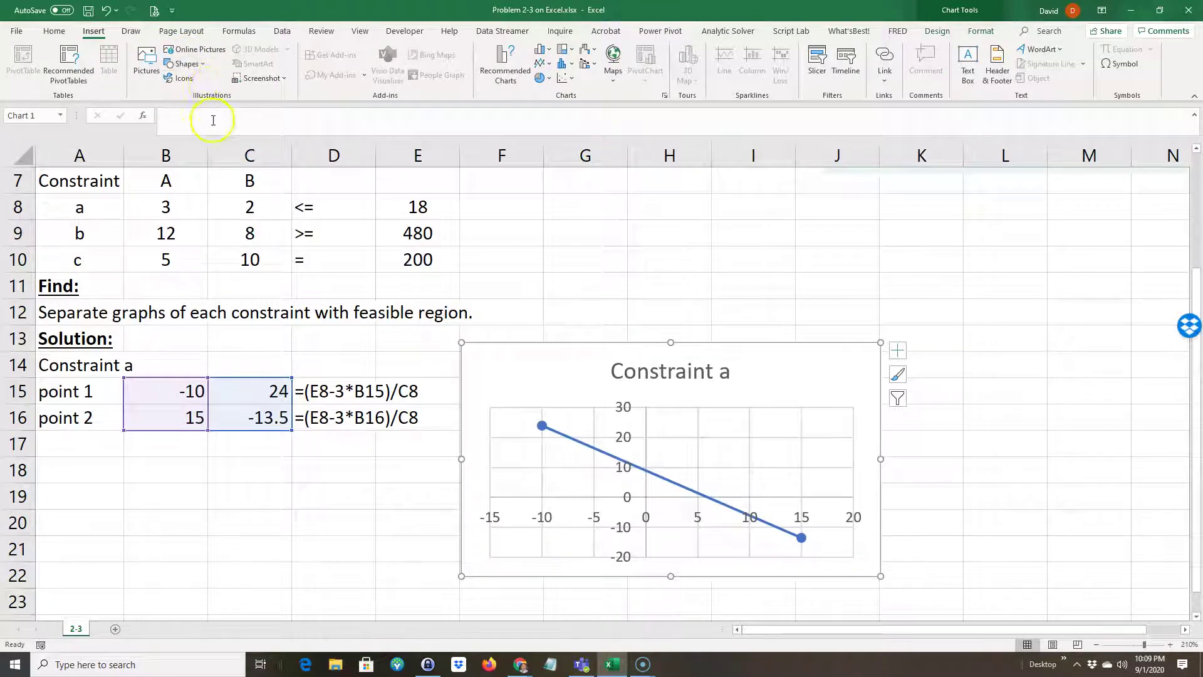
click(195, 64)
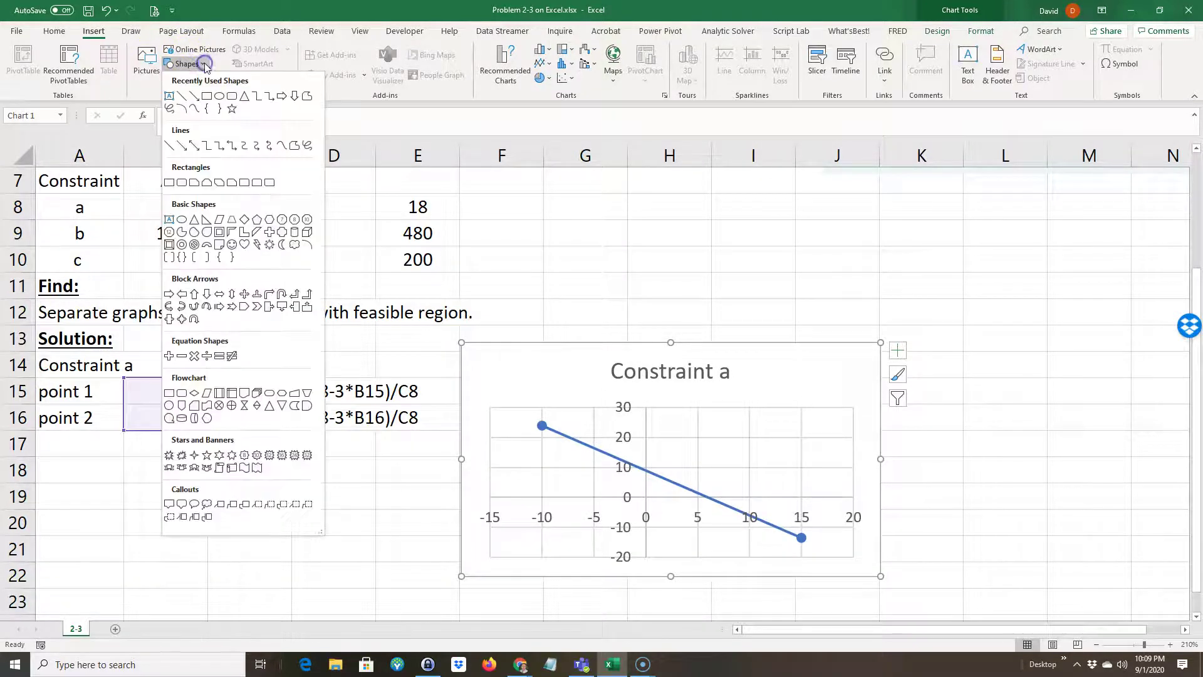
click(195, 95)
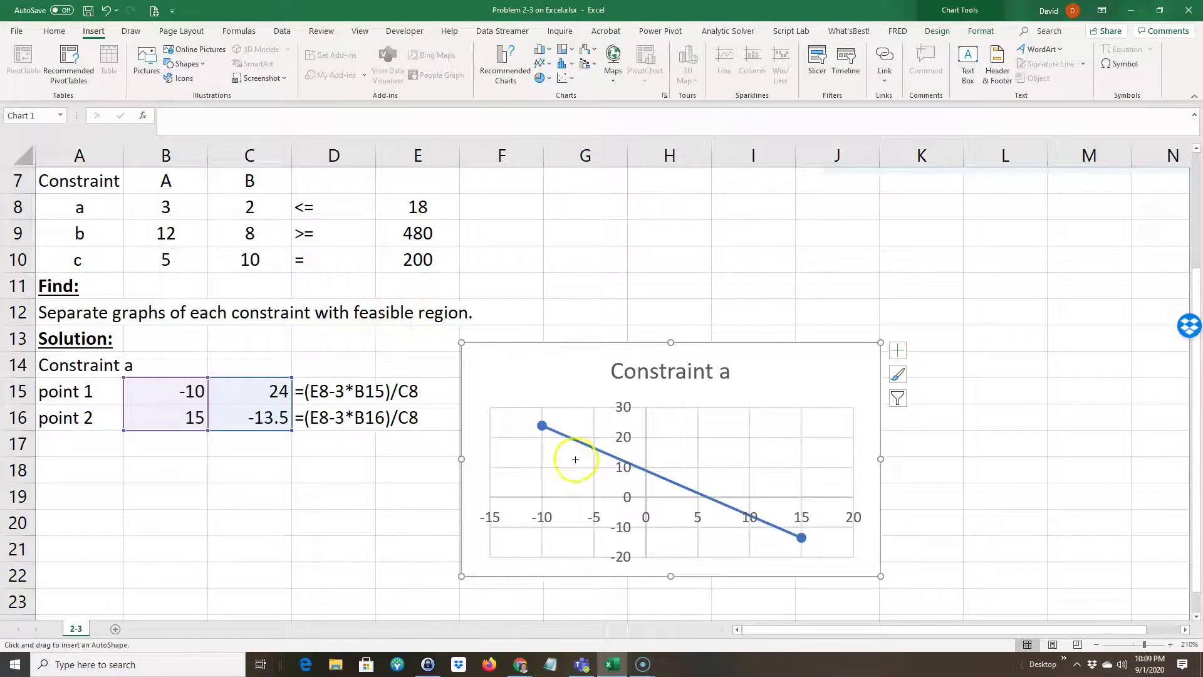
drag(577, 454, 557, 488)
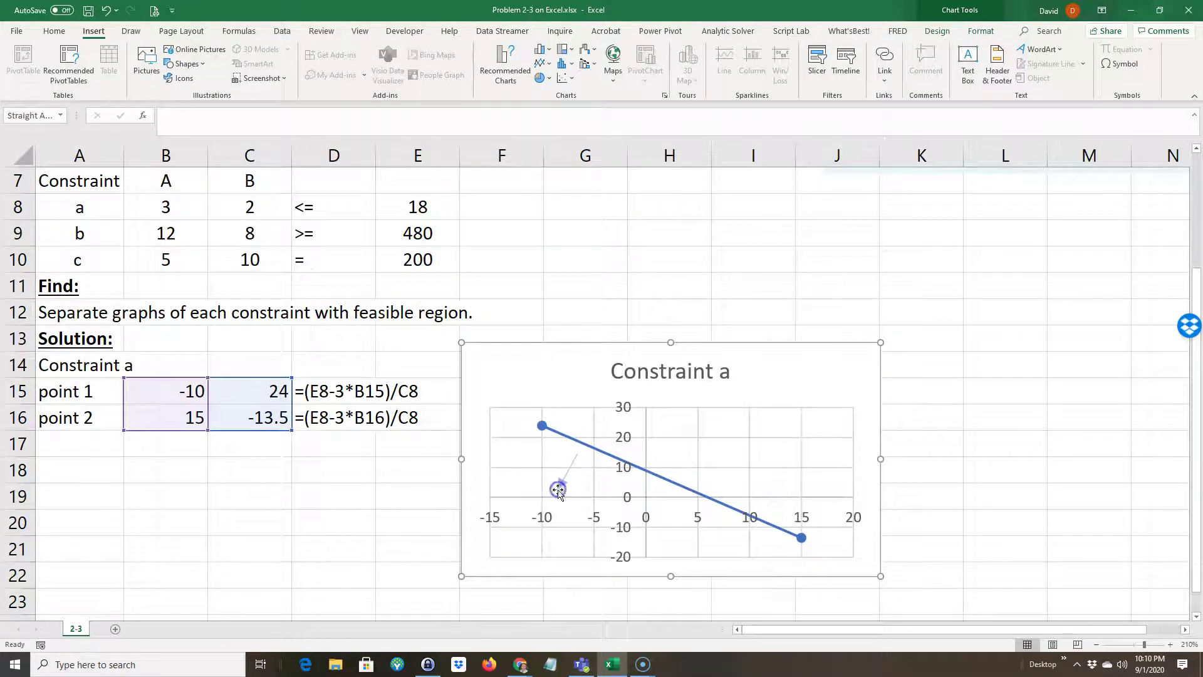
Copy the arrow and place five duplicates along the underside of the constraint line to mark the feasible region
right_click(564, 475)
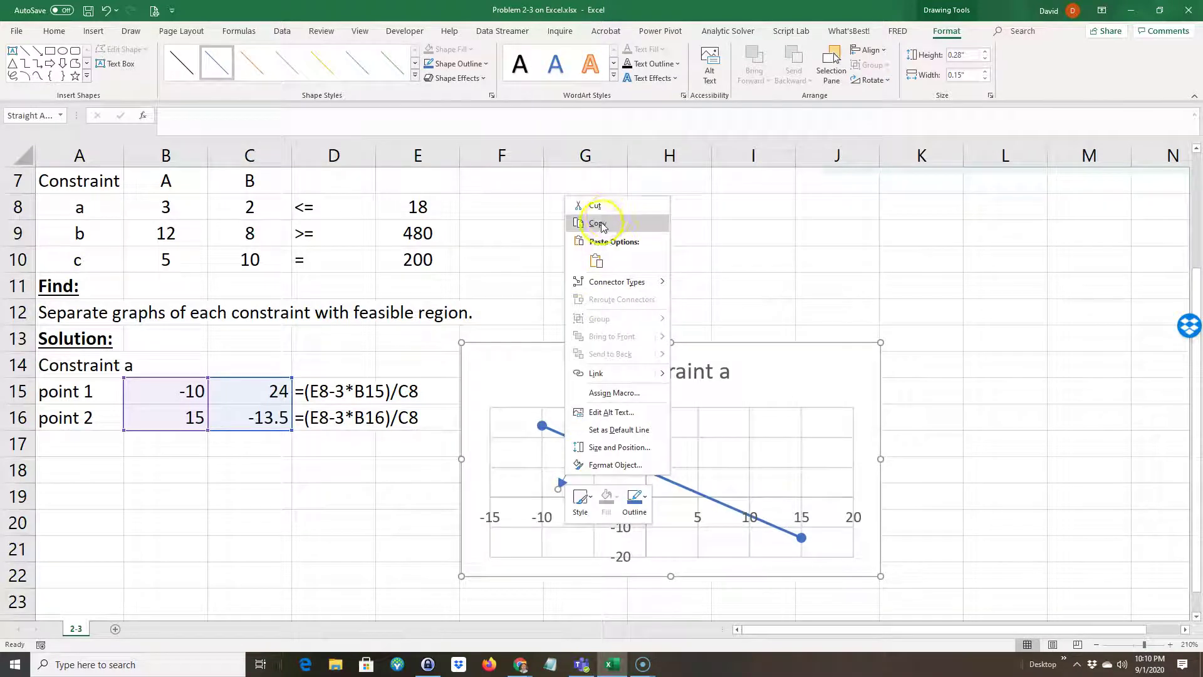
click(596, 224)
click(490, 437)
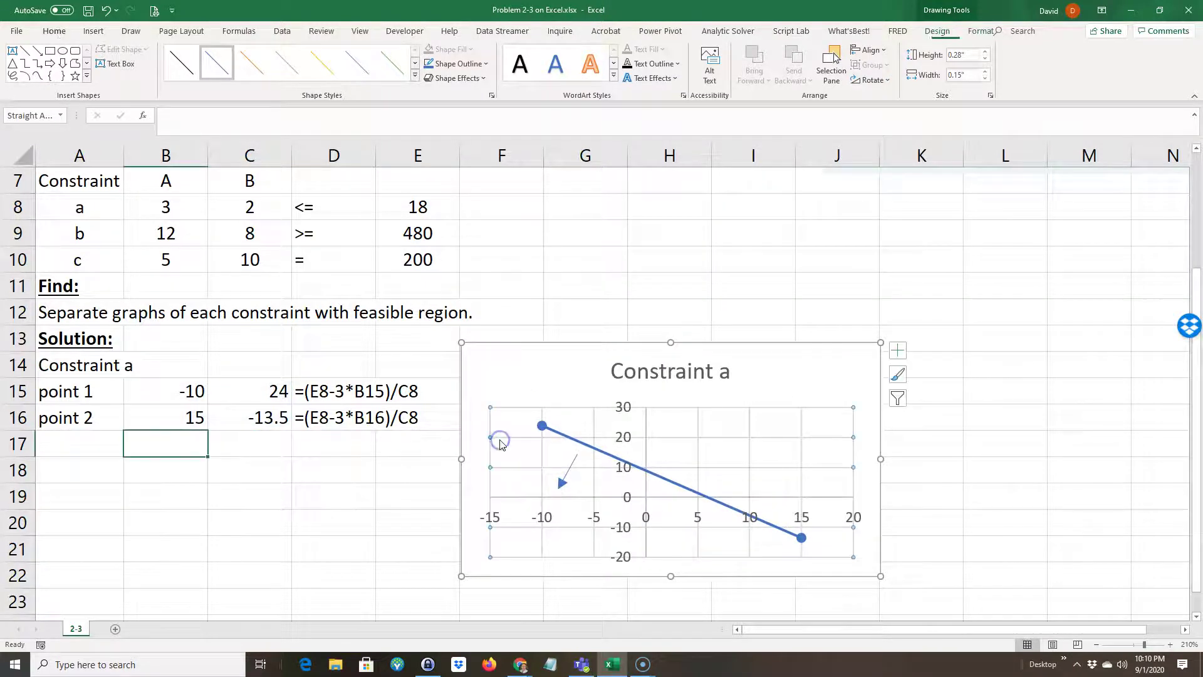
key(ctrl+v)
drag(478, 370, 537, 460)
key(ctrl+v)
drag(487, 384, 597, 482)
key(ctrl+v)
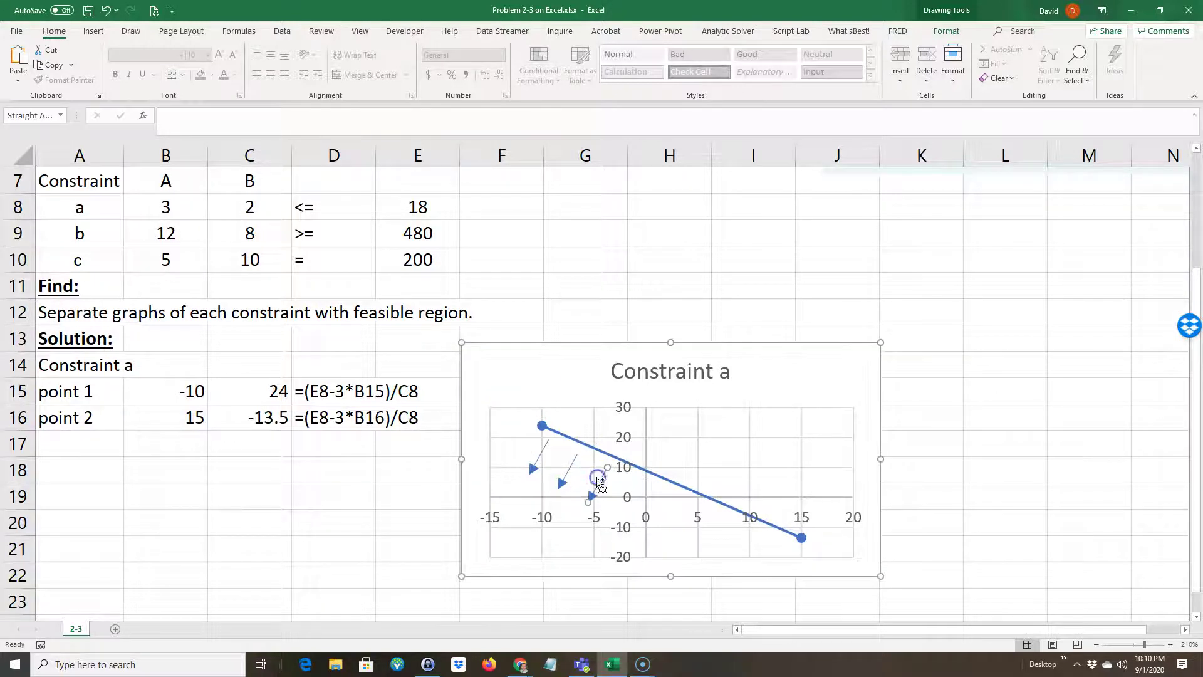
drag(489, 368, 630, 489)
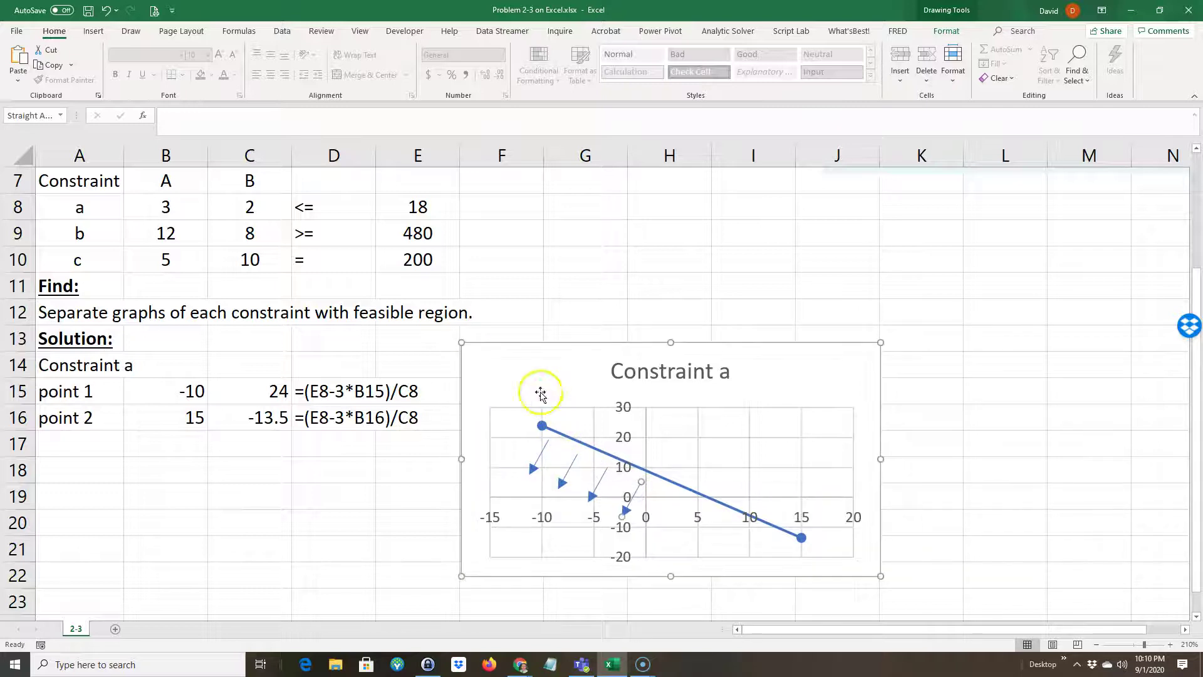
key(ctrl+v)
drag(480, 361, 659, 500)
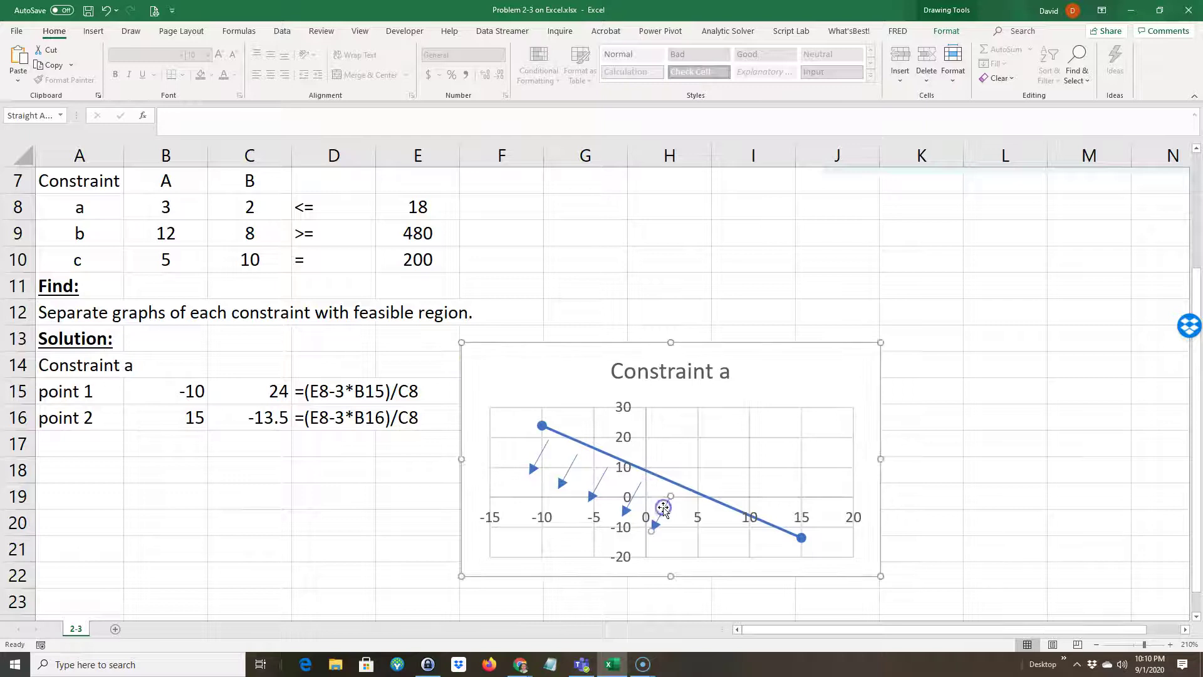
key(ctrl+v)
drag(479, 362, 707, 525)
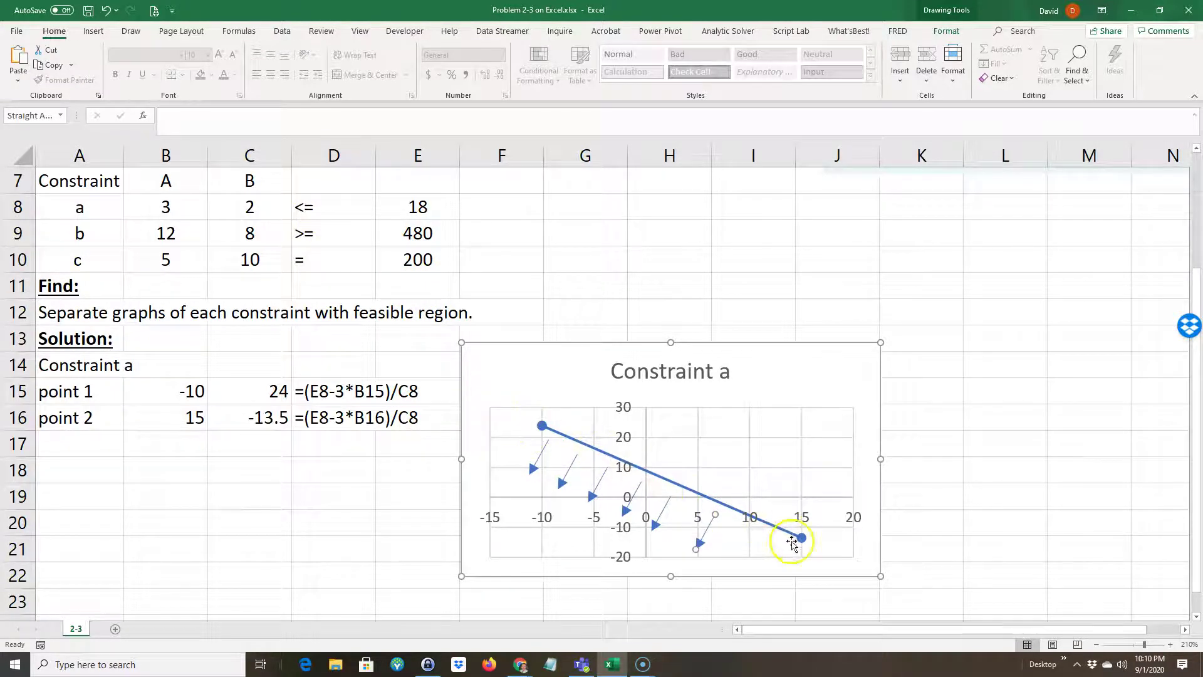
Try to change the outline formatting of the constraint line in the Constraint a chart
click(664, 480)
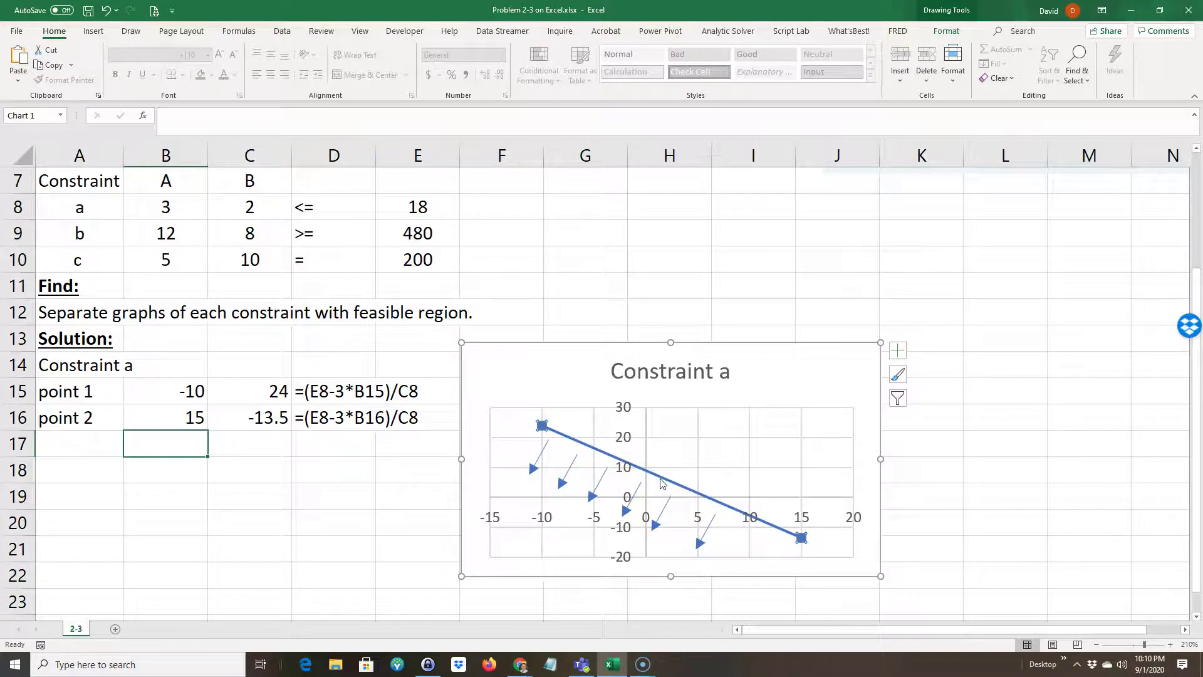
double_click(662, 481)
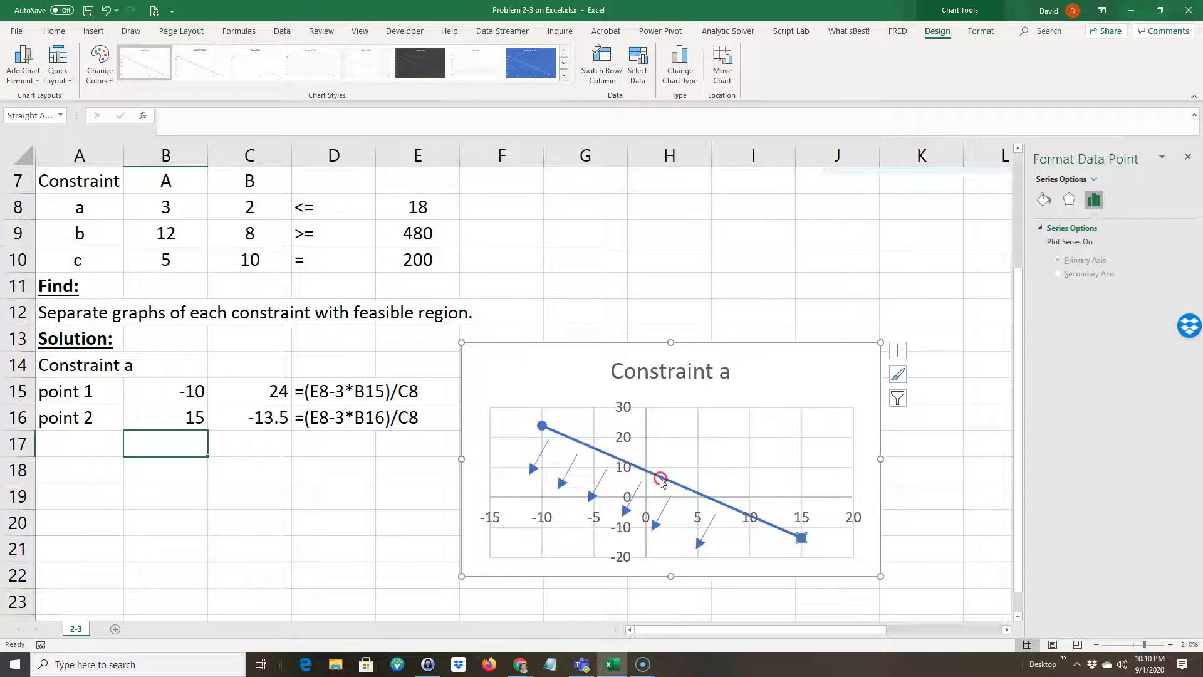
right_click(662, 479)
right_click(697, 449)
click(654, 479)
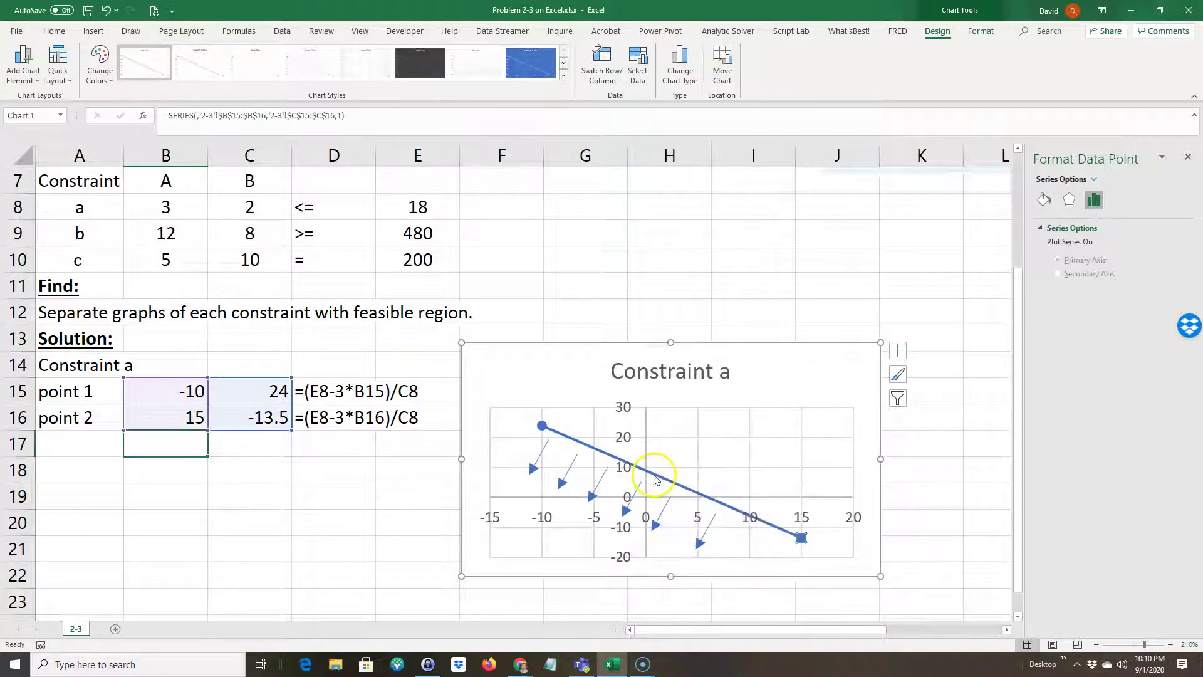
right_click(654, 479)
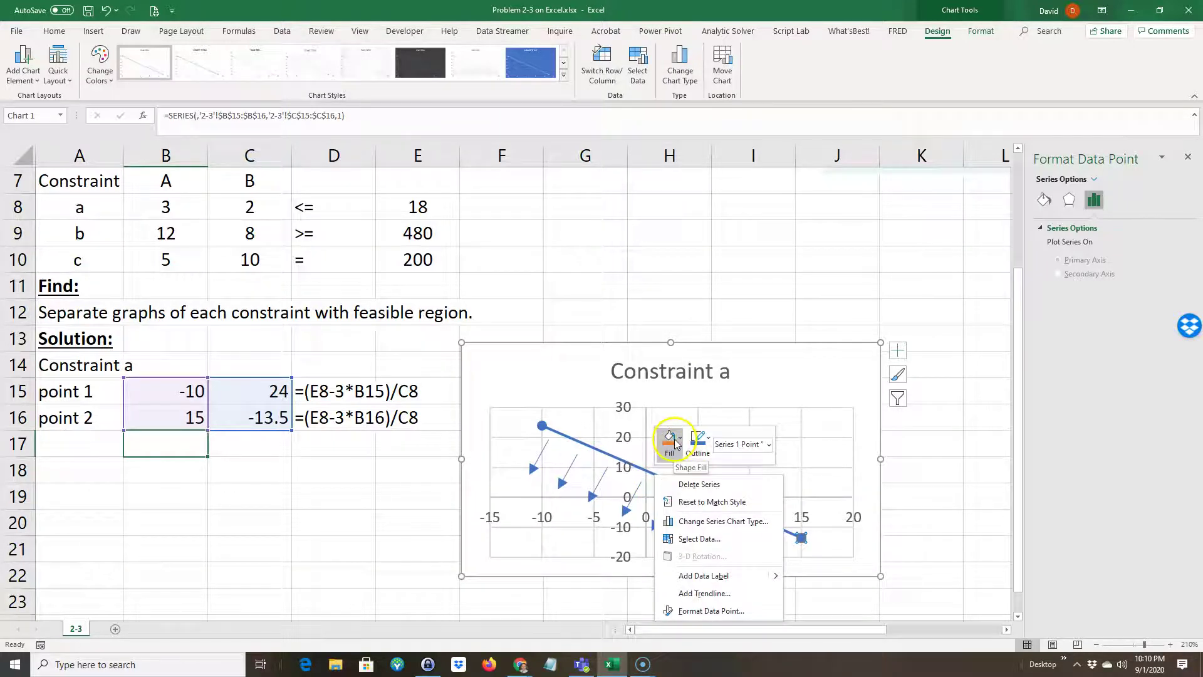
click(709, 441)
click(707, 441)
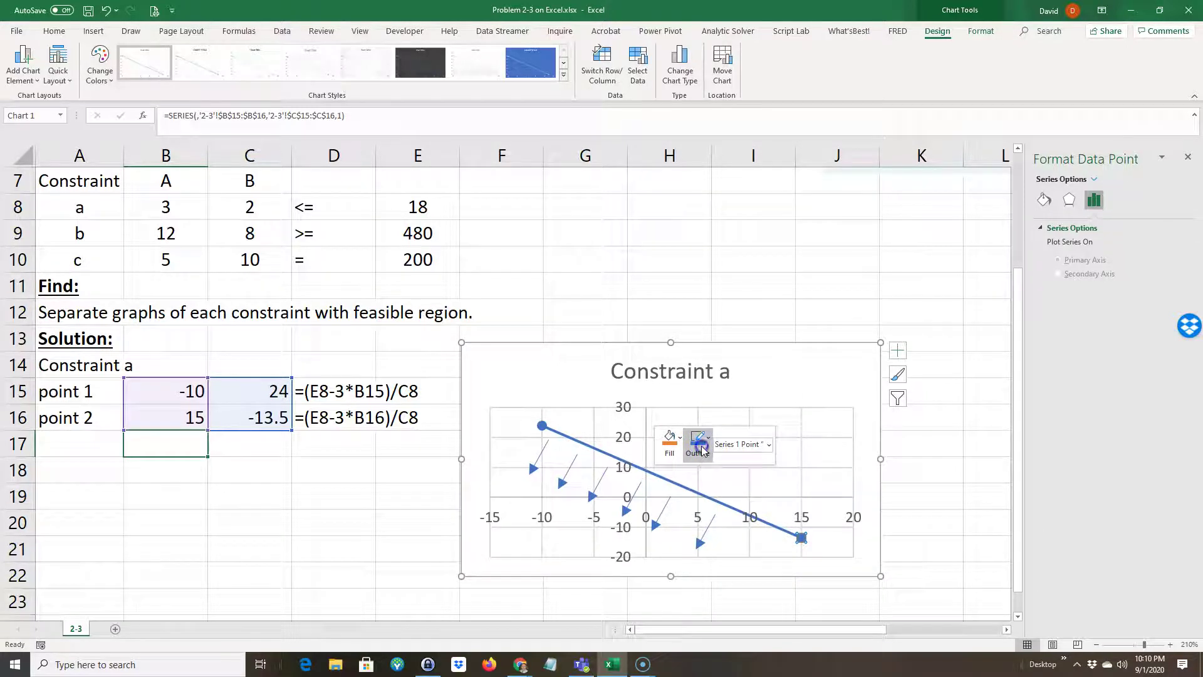
click(702, 447)
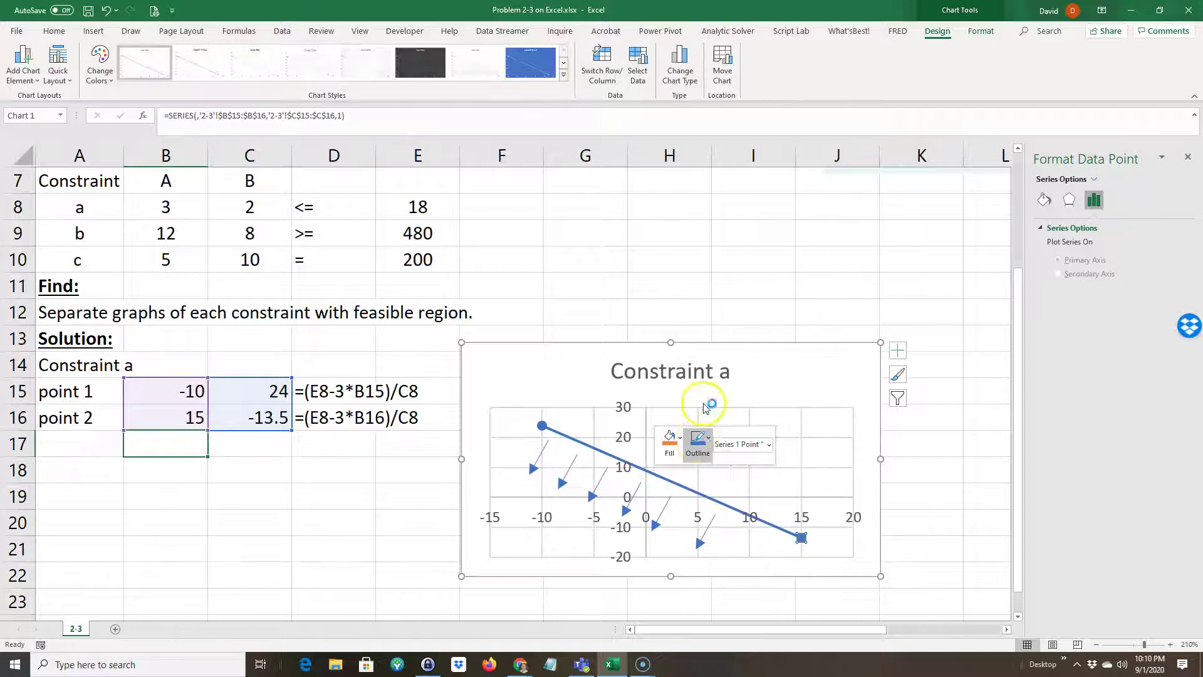
click(543, 426)
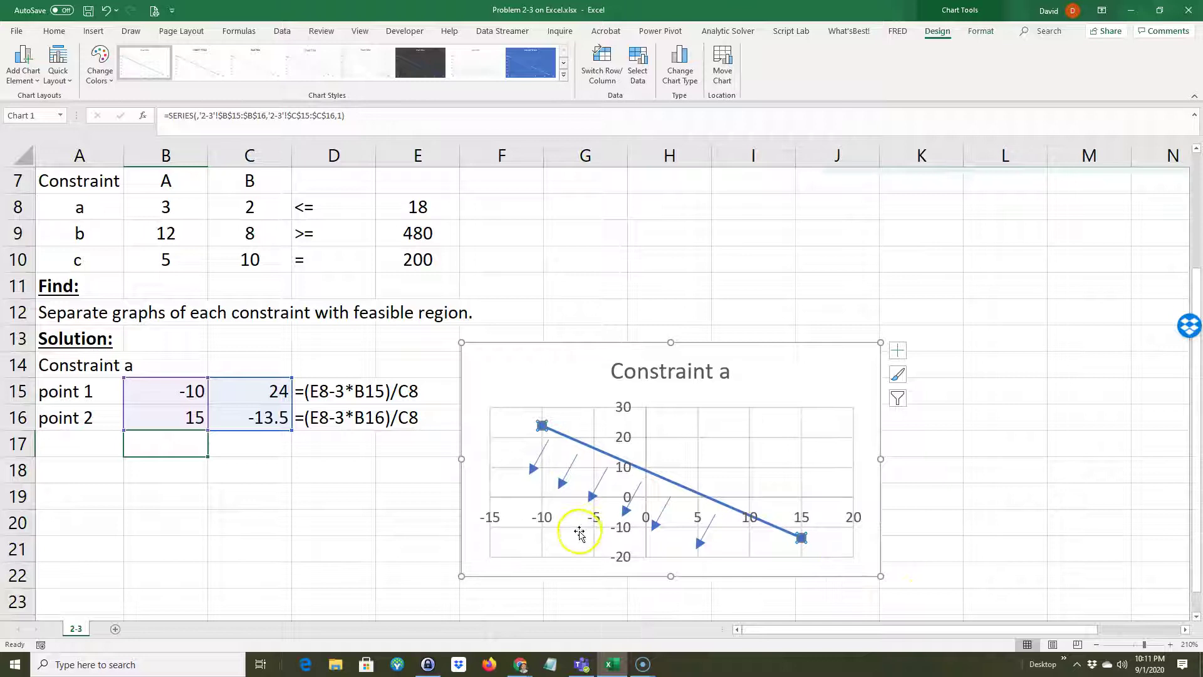
click(670, 488)
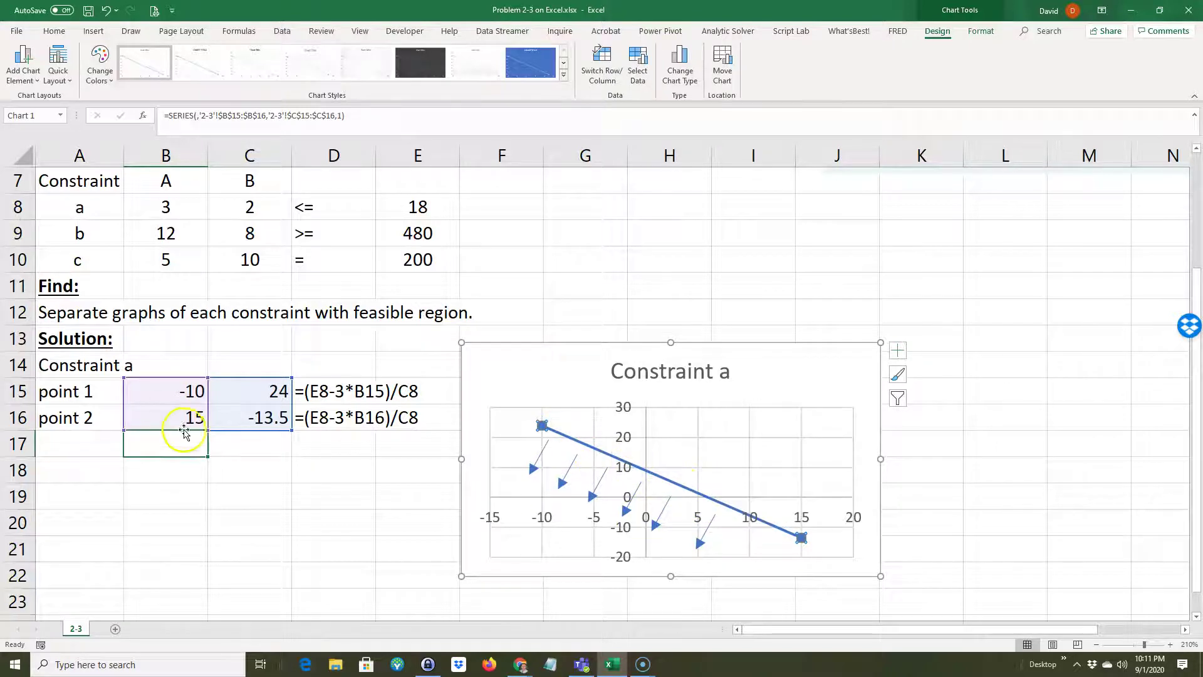
Move the Constraint a chart slightly left and down so its upper edge lies in row 14
click(228, 493)
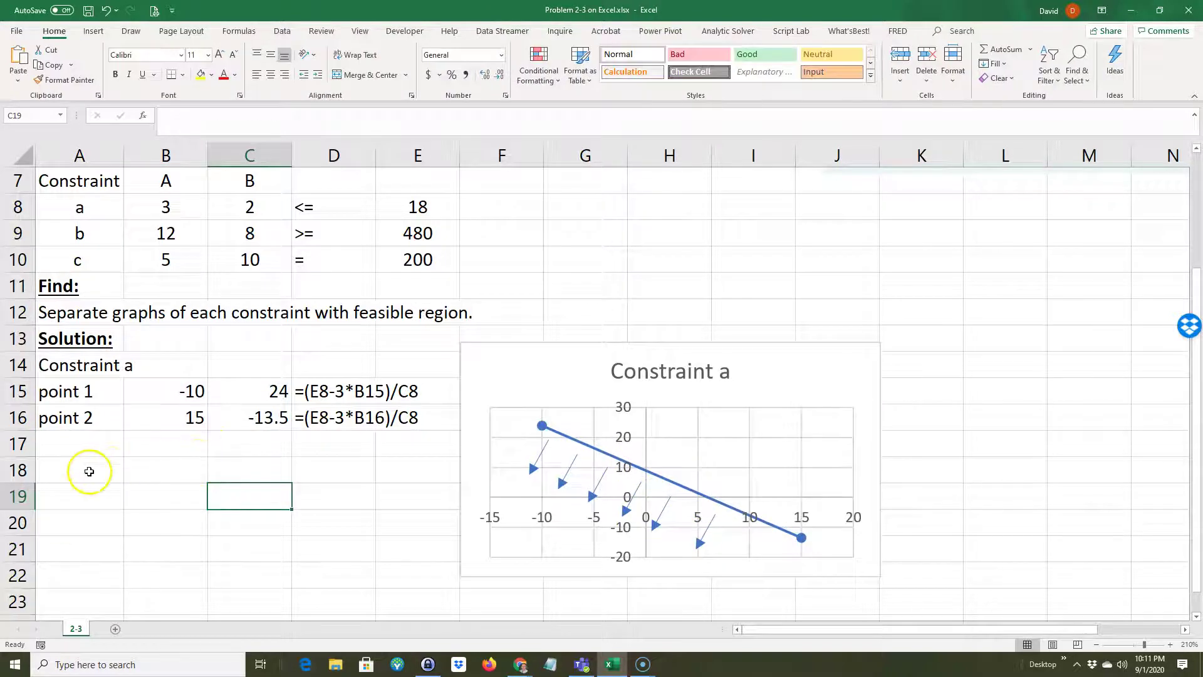
click(471, 378)
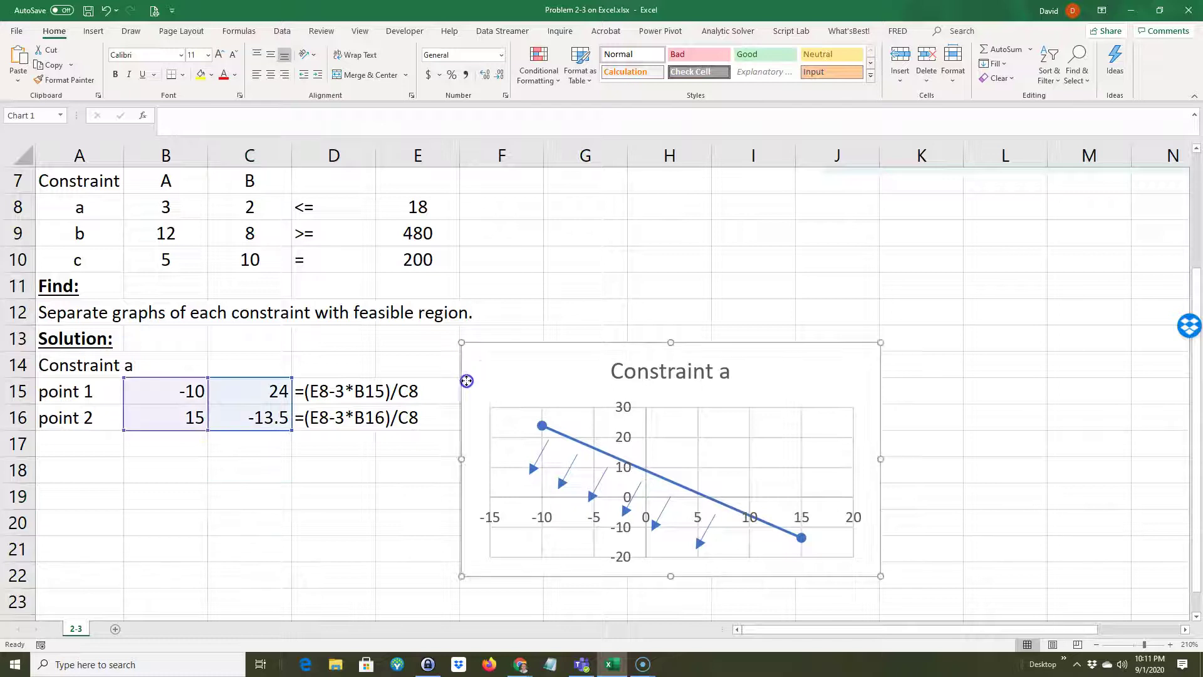
drag(467, 381, 447, 395)
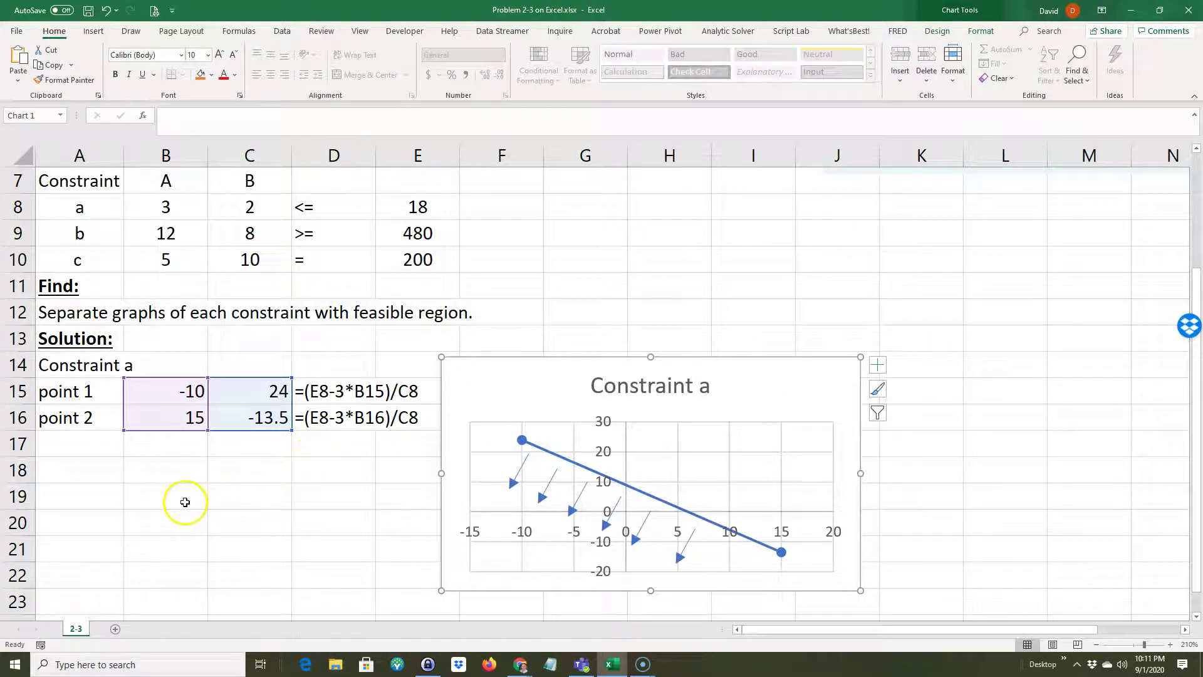
Copy the Constraint a point table in A14:D16 and paste it at A24
drag(62, 366, 287, 406)
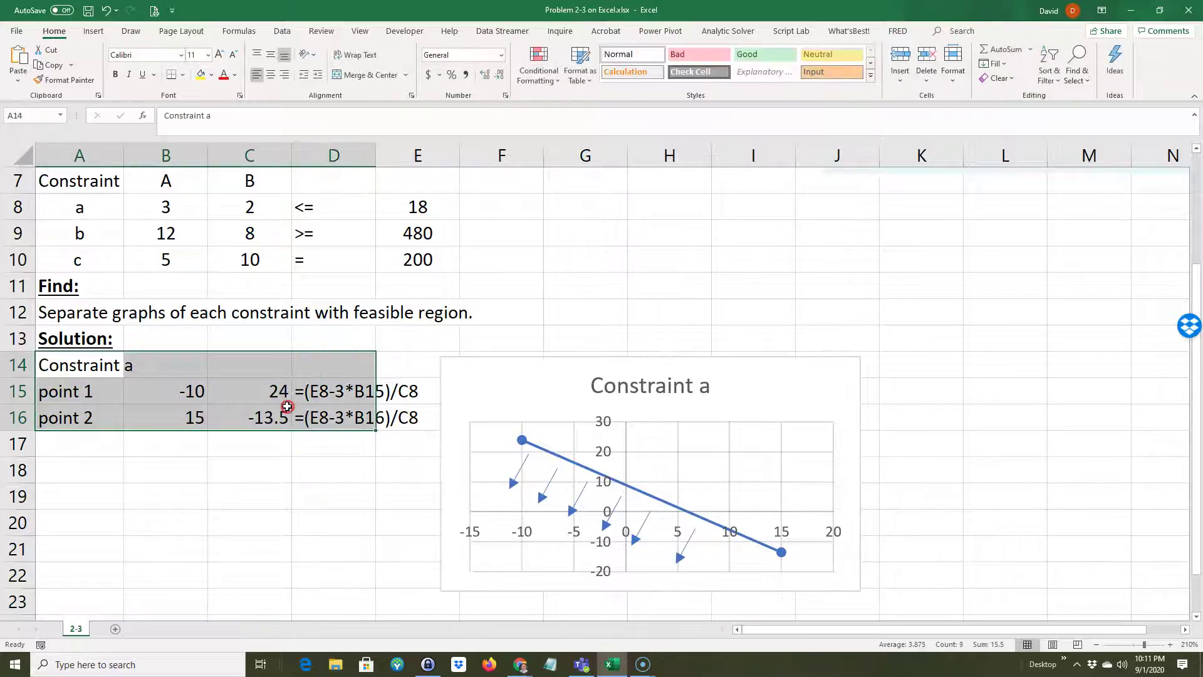
right_click(287, 406)
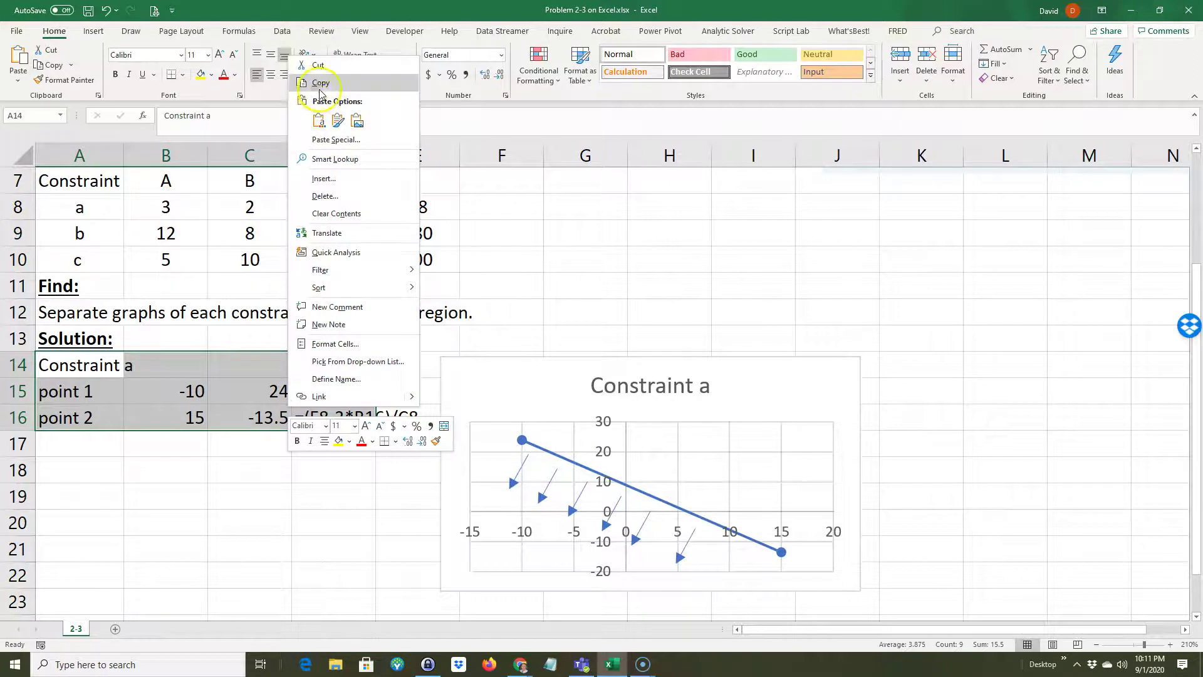
click(261, 222)
scroll(188, 422, down, 2)
click(84, 475)
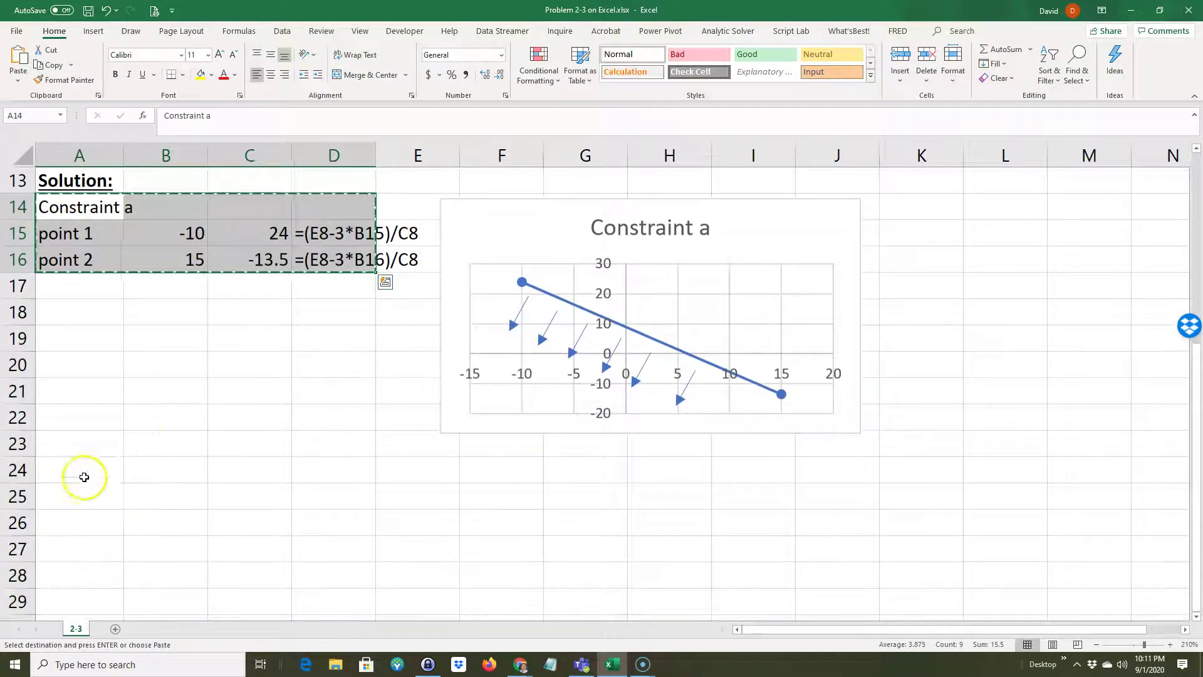
key(ctrl+v)
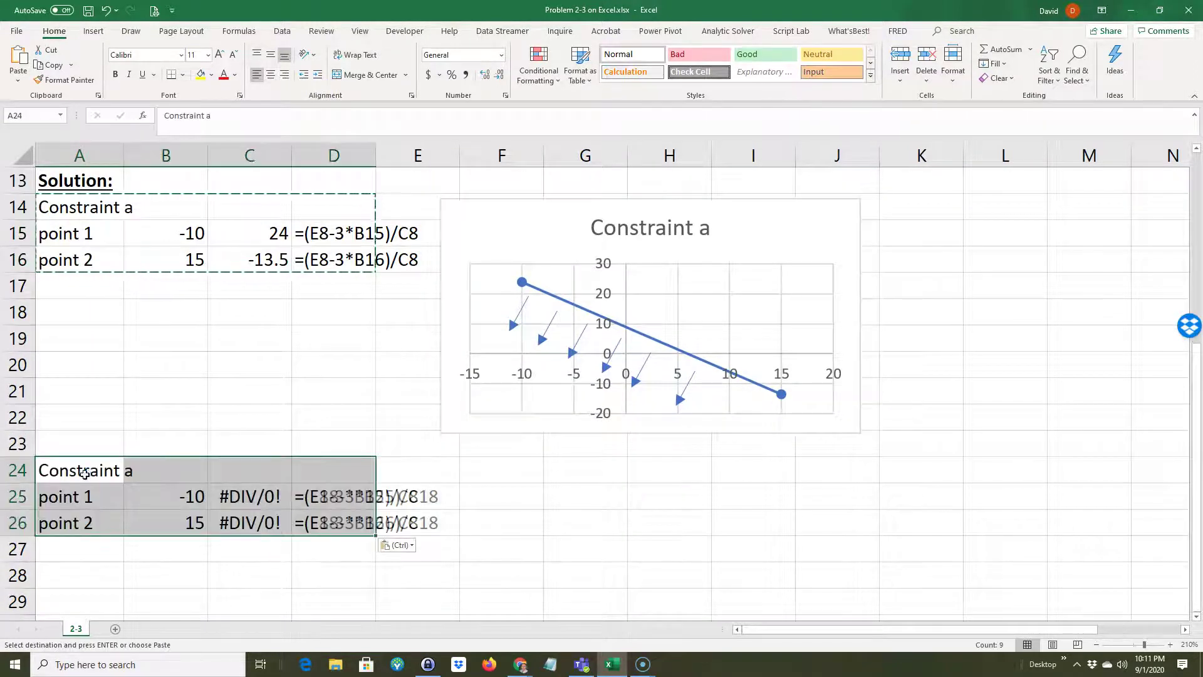
Redirect the point 1 formula in C25 to constraint b's row so it reads =(E9-3*B25)/C9
scroll(134, 438, up, 2)
scroll(166, 462, down, 2)
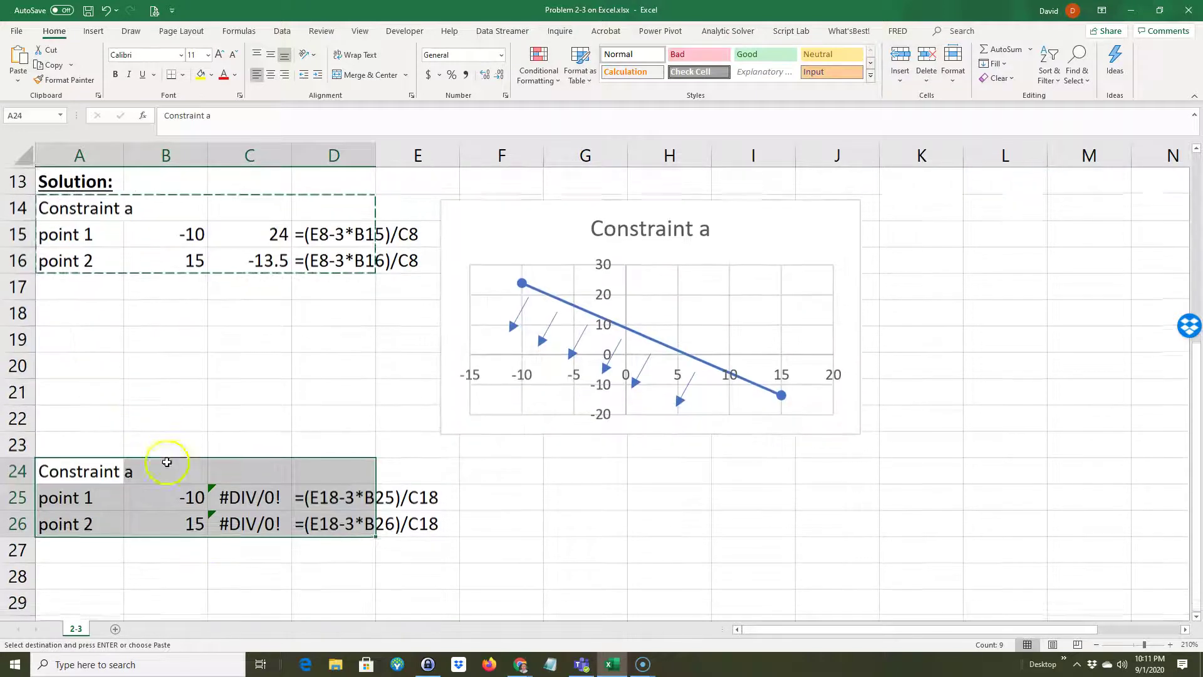
double_click(250, 500)
scroll(267, 403, up, 3)
drag(257, 538, 242, 321)
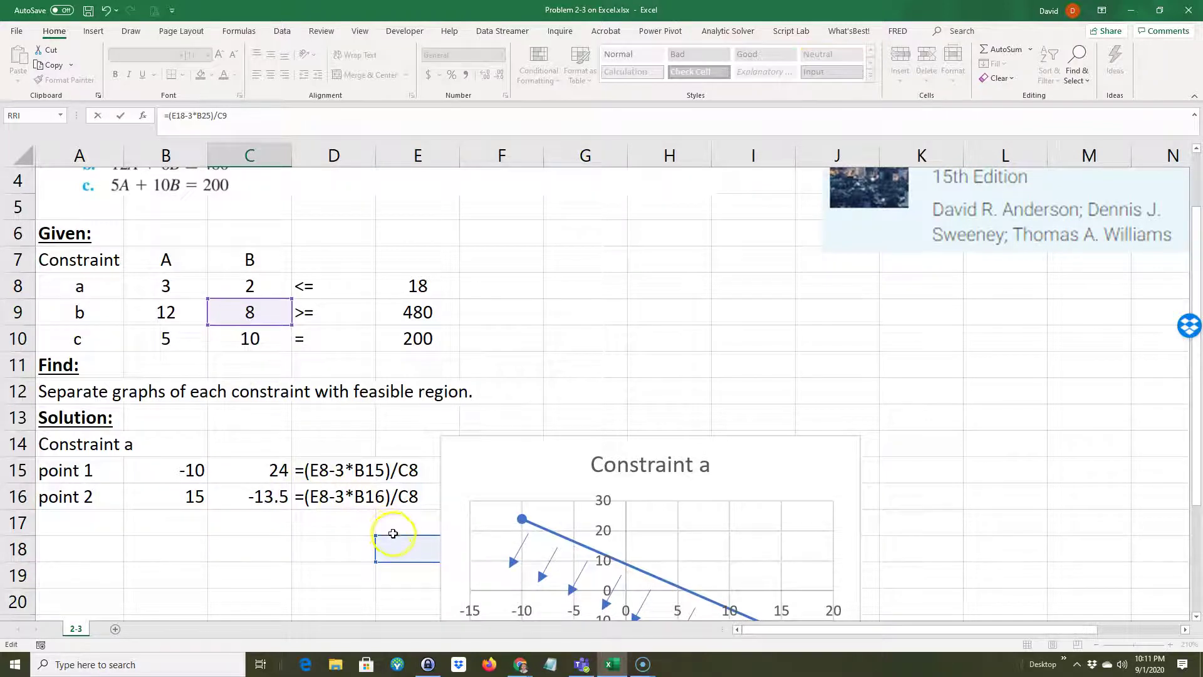
drag(393, 538, 397, 312)
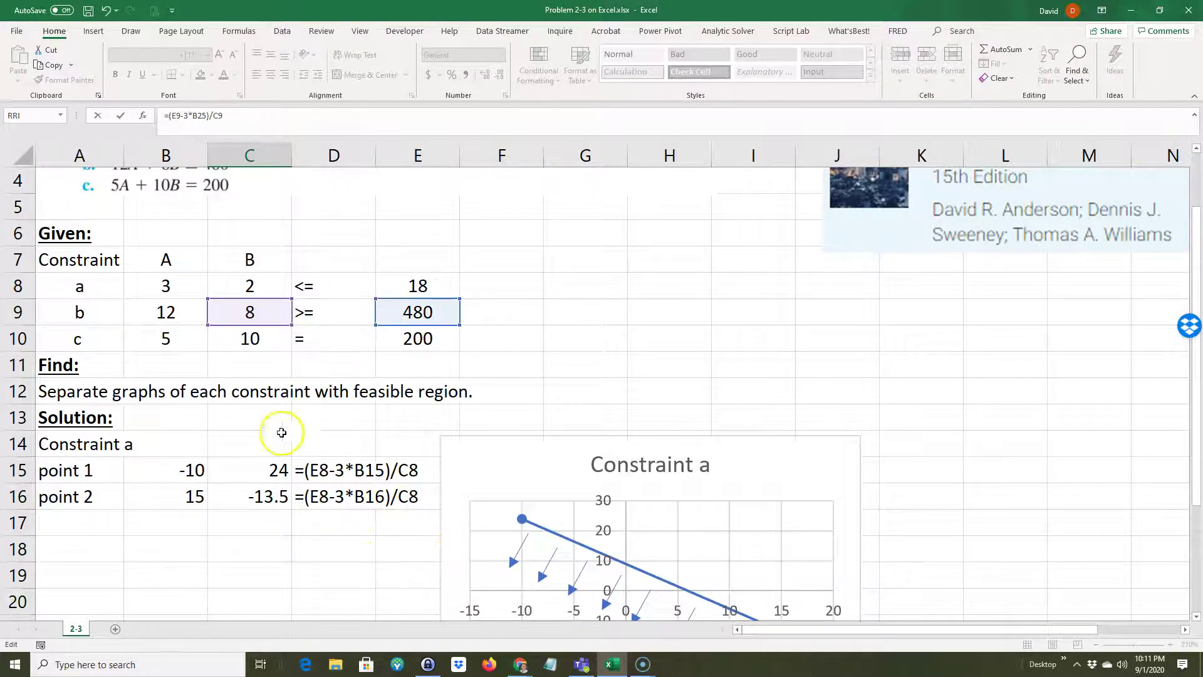
scroll(264, 464, down, 3)
key(Return)
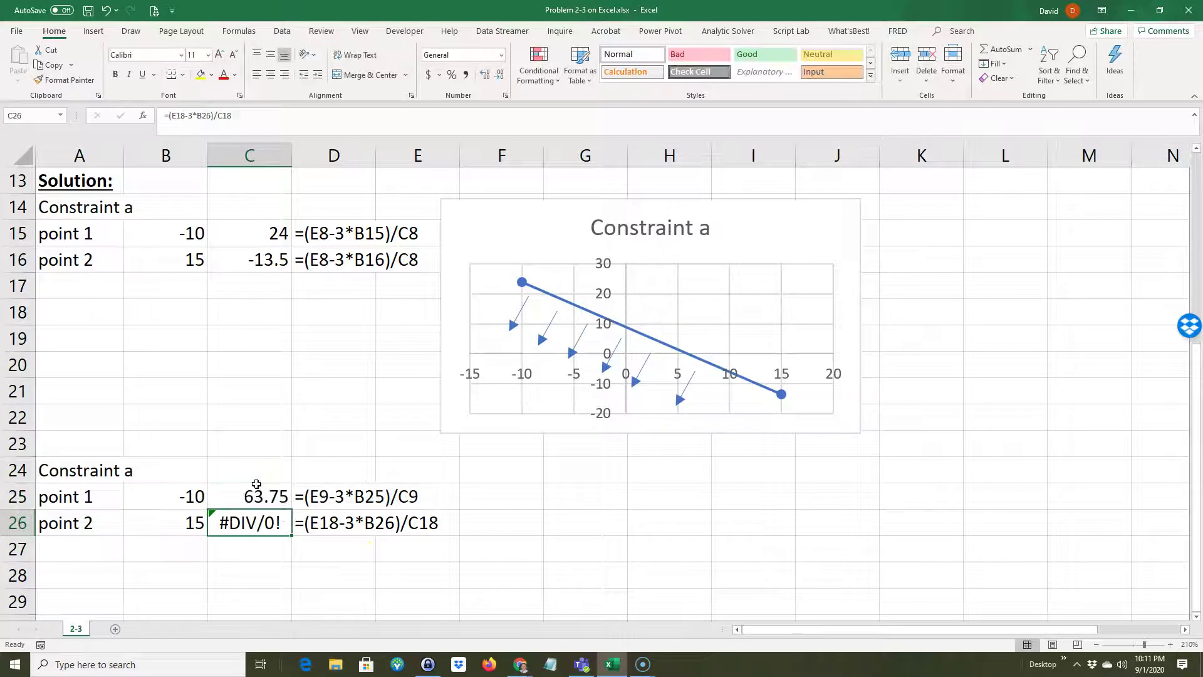
Redirect the divisor reference in the point 2 formula in C26 to constraint b's B coefficient in C9
double_click(286, 513)
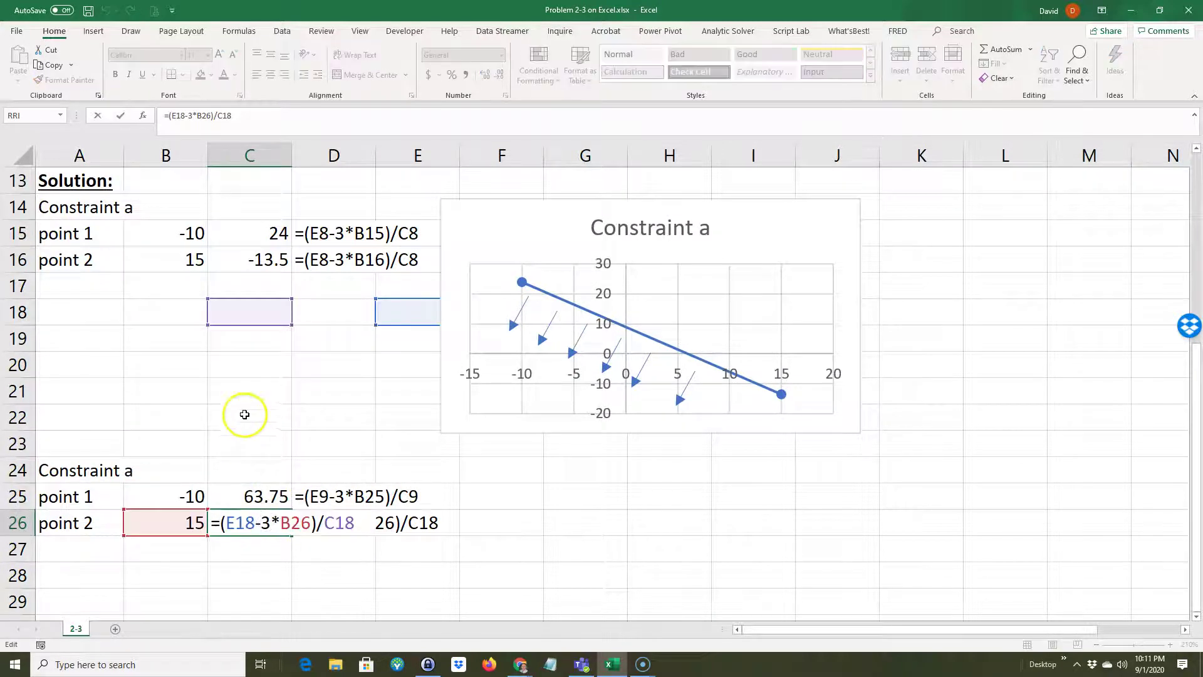
scroll(251, 410, up, 1)
scroll(250, 409, up, 2)
drag(249, 459, 248, 225)
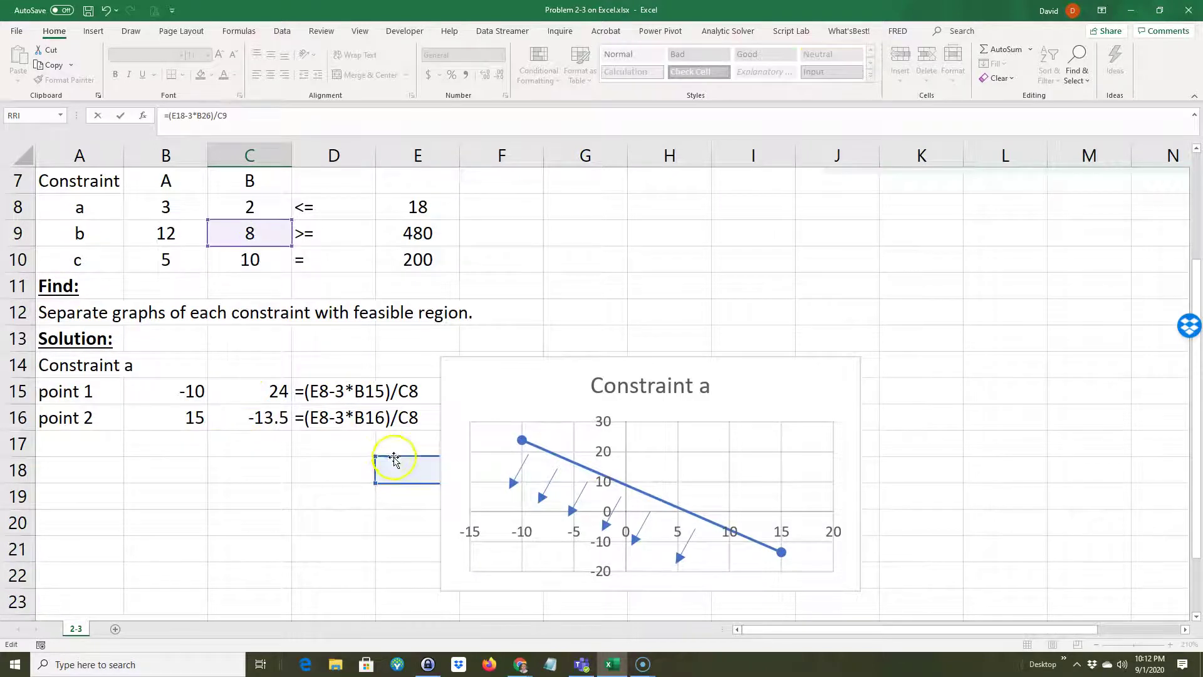
drag(395, 453, 376, 499)
click(333, 525)
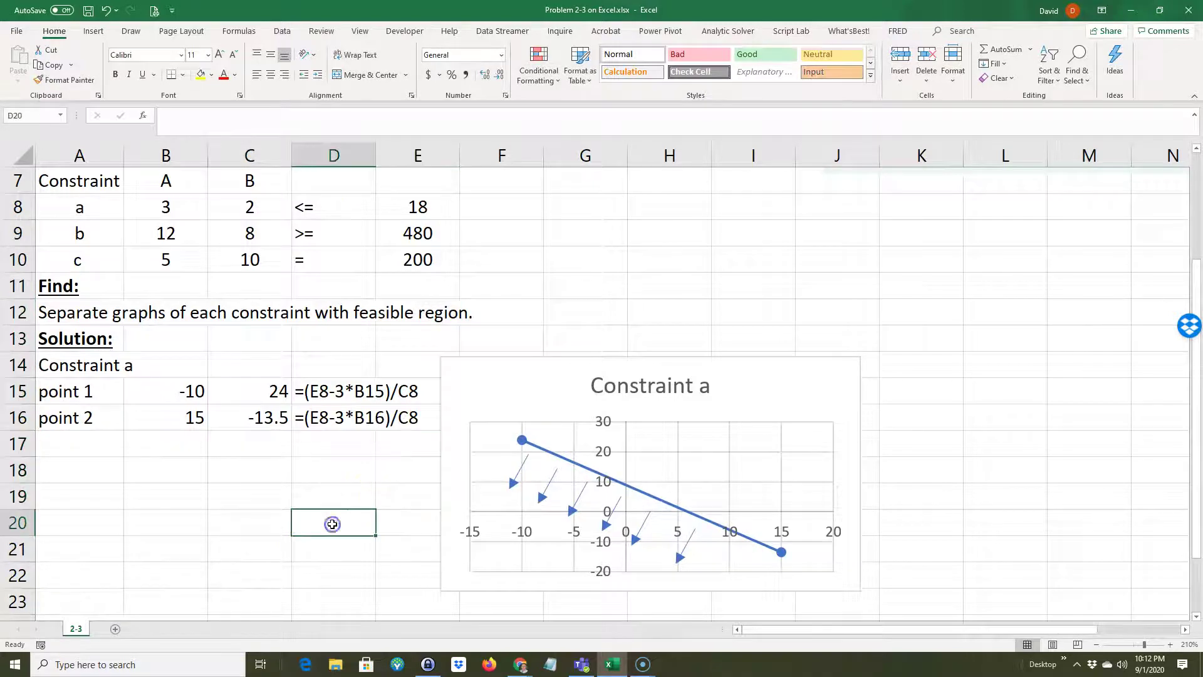
Redirect the right-hand-side reference in the point 2 formula in C26 to E9 so it reads =(E9-3*B26)/C9
scroll(265, 546, down, 4)
scroll(265, 546, down, 2)
scroll(255, 499, up, 3)
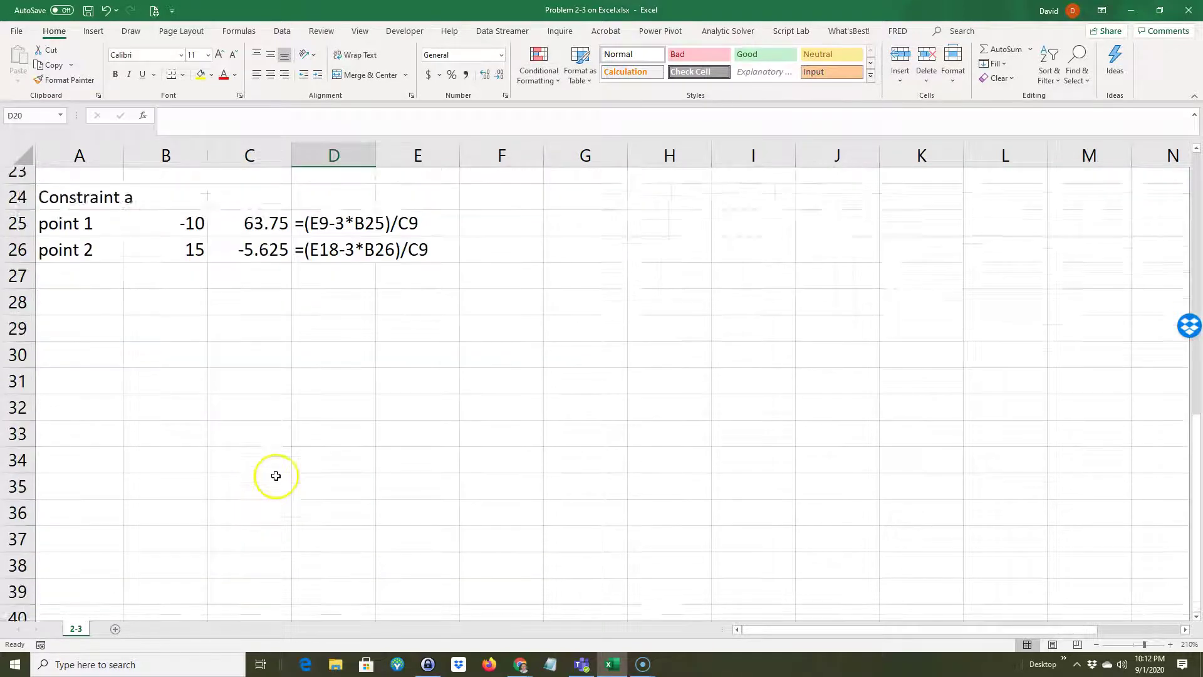
click(256, 447)
double_click(256, 447)
scroll(261, 346, up, 4)
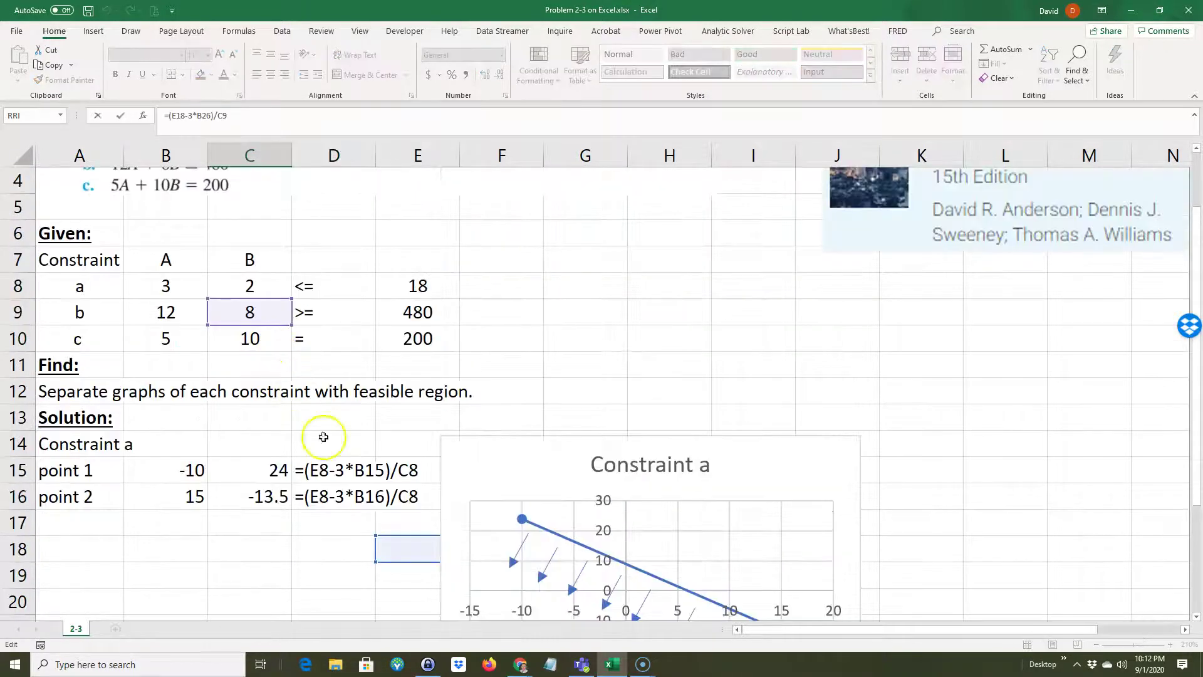
drag(392, 538, 392, 302)
scroll(293, 502, down, 3)
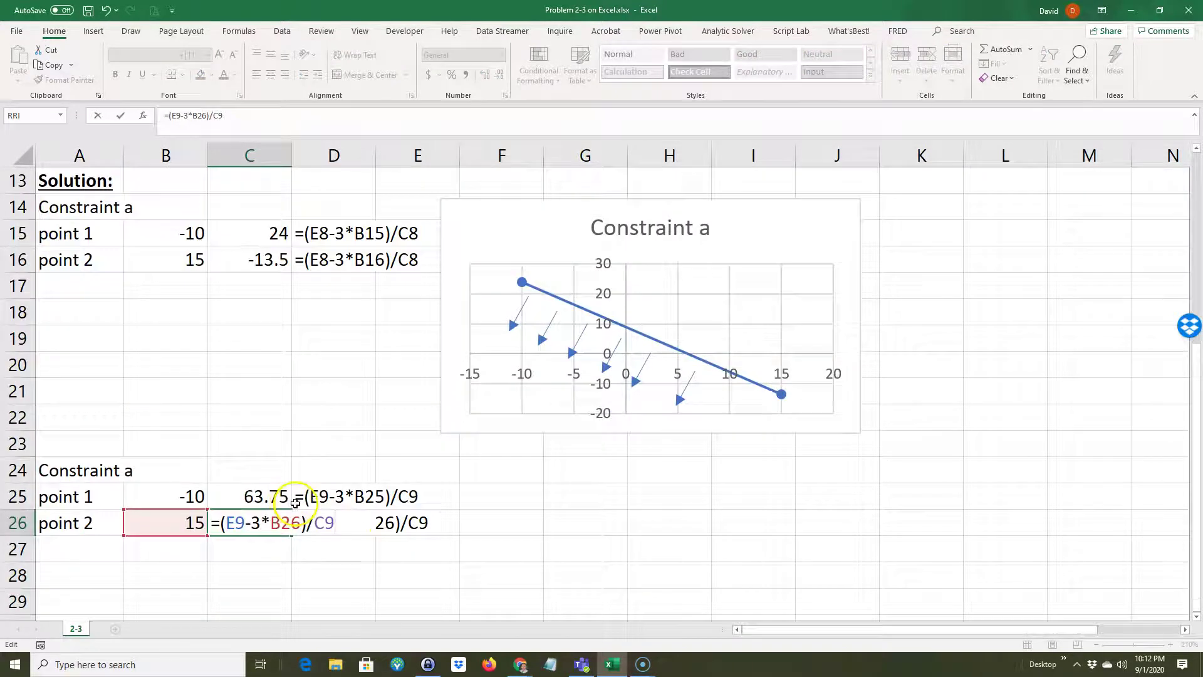
key(Return)
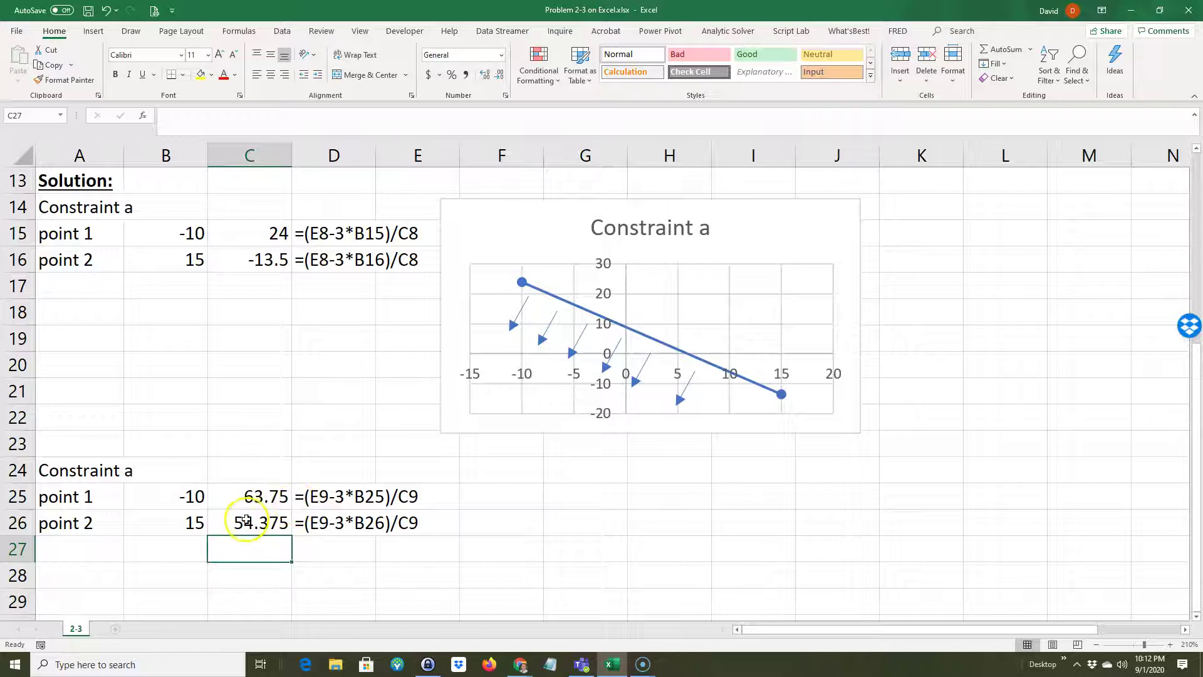
double_click(248, 521)
key(Escape)
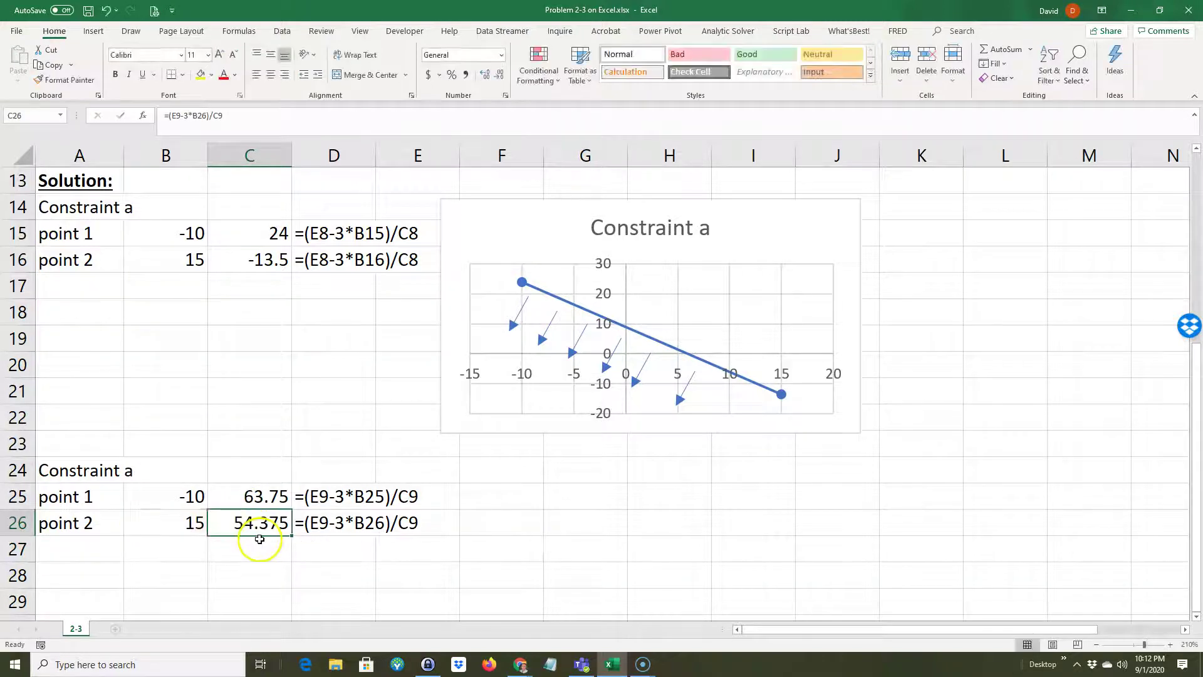
Set the A value of the second constraint table's point 2 in B26 to 0
scroll(254, 348, up, 3)
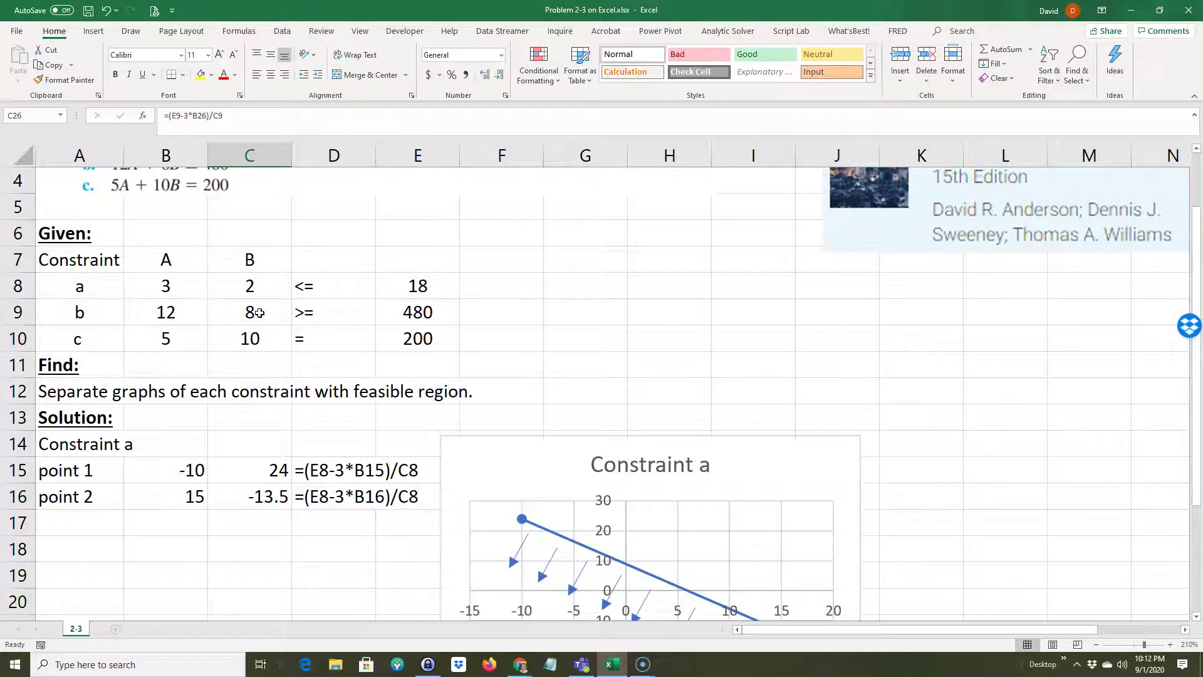
scroll(260, 313, down, 4)
scroll(264, 350, up, 2)
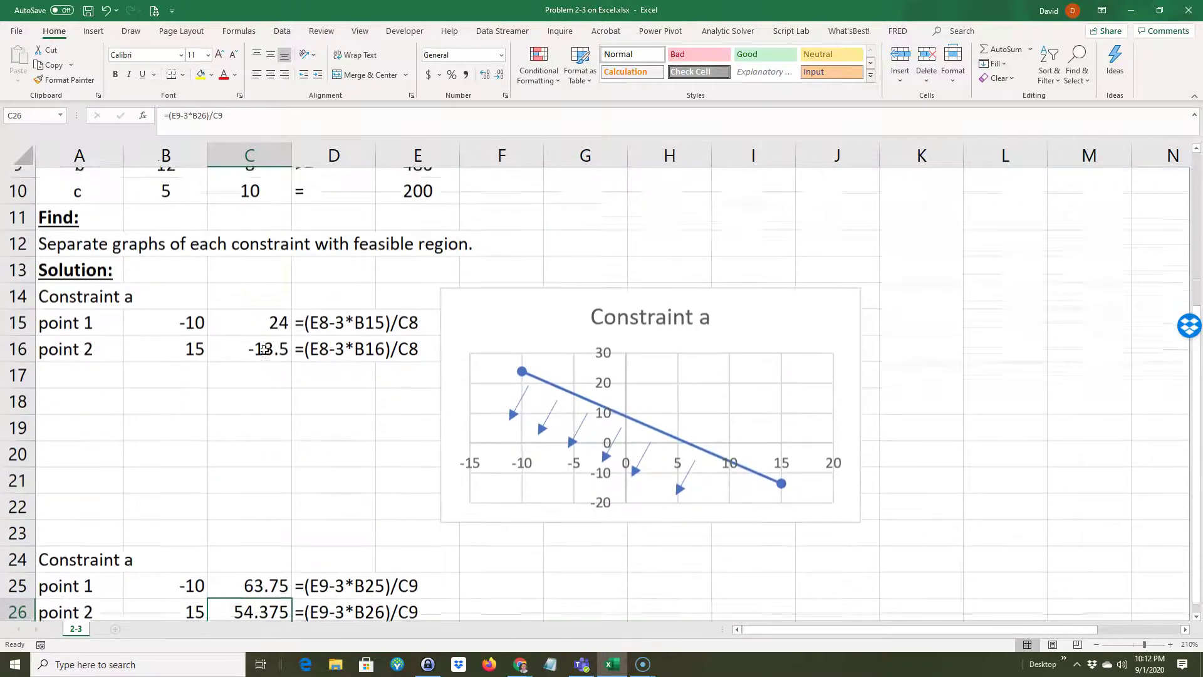
scroll(194, 472, down, 1)
click(190, 528)
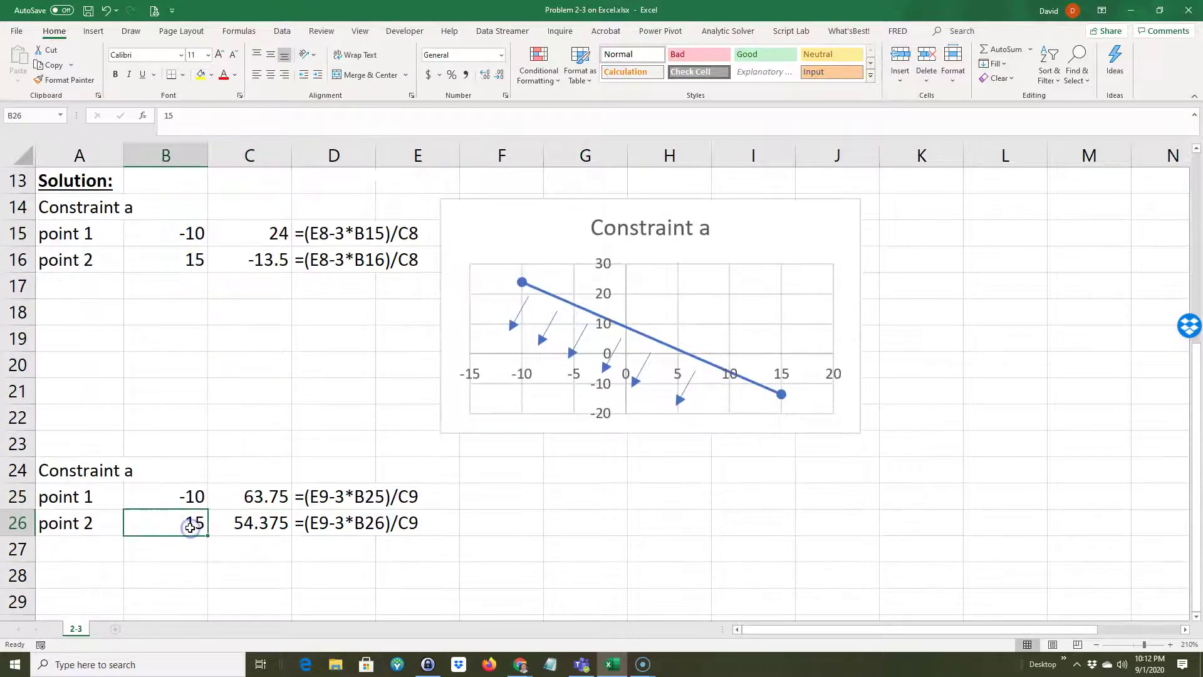
text(0)
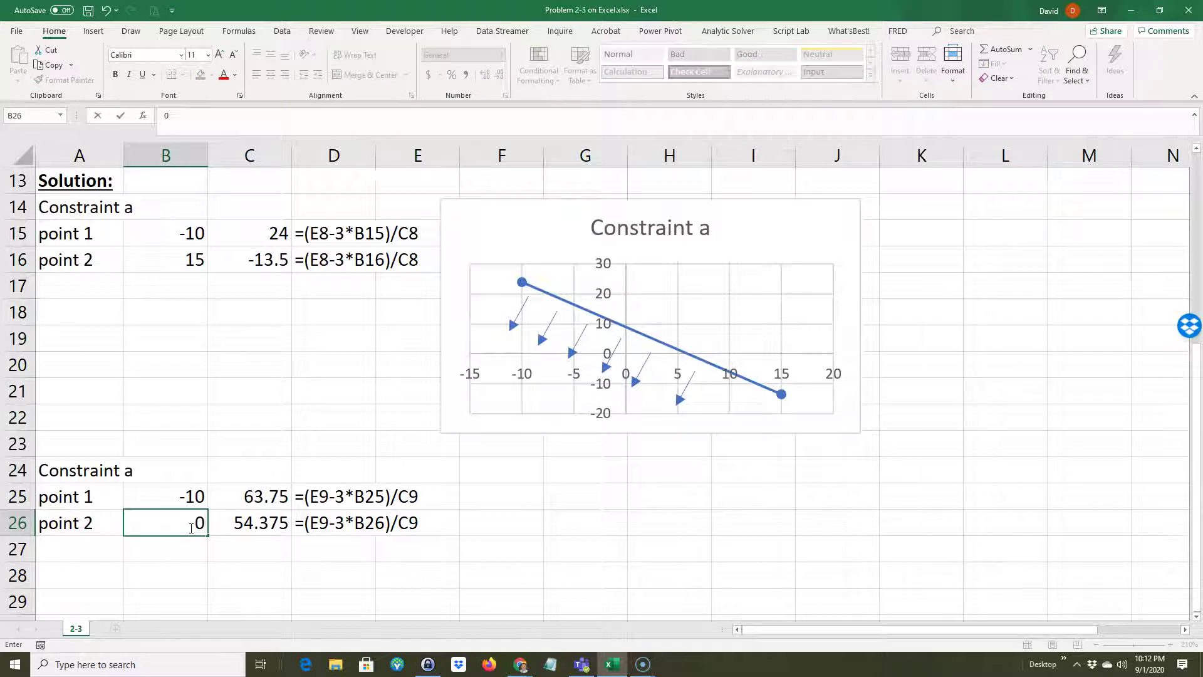
key(Return)
Try 40 as the A value of the second constraint table's point 1 in B25
scroll(244, 527, up, 4)
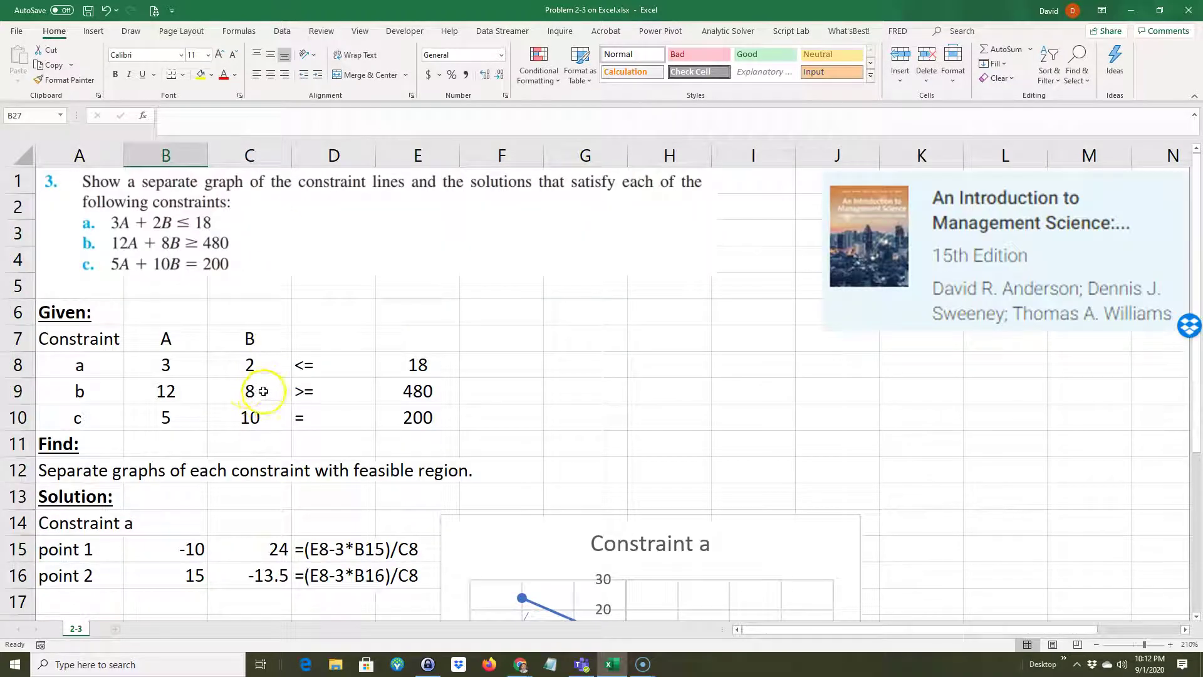
scroll(214, 424, down, 1)
scroll(215, 424, down, 5)
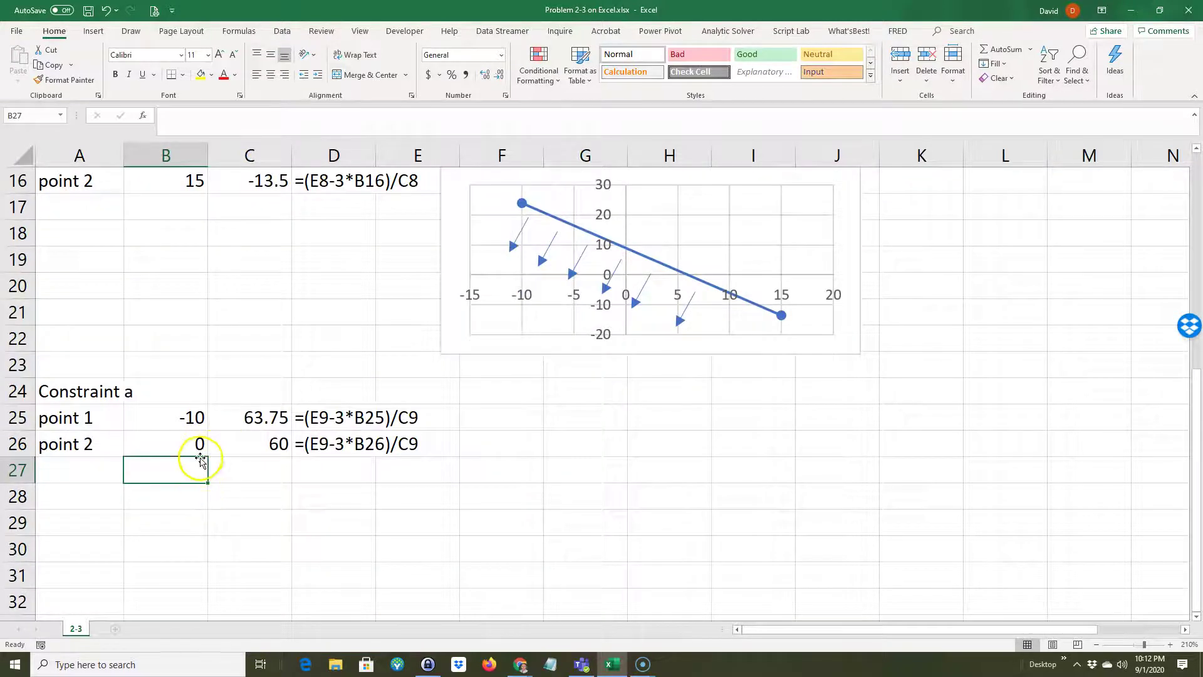
click(175, 422)
key(BackSpace)
key(BackSpace)
key(BackSpace)
text(40)
key(Return)
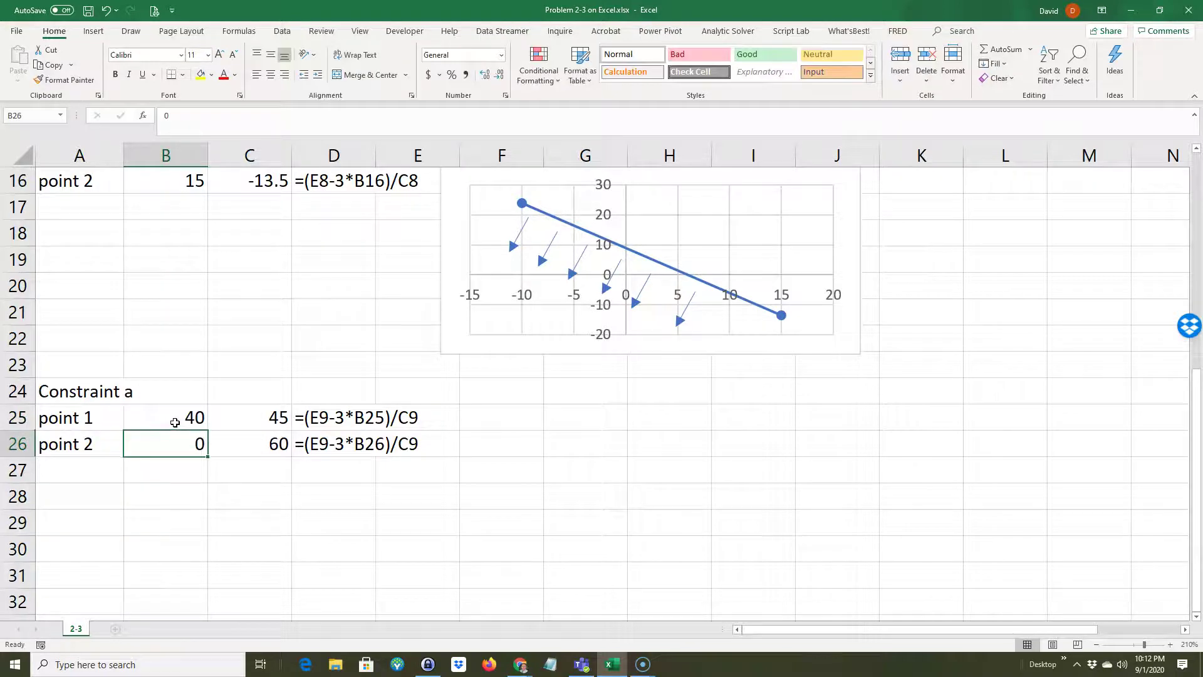
Check the point 1 formula in C25 against constraint b's given coefficients and right-hand side in row 9
click(186, 422)
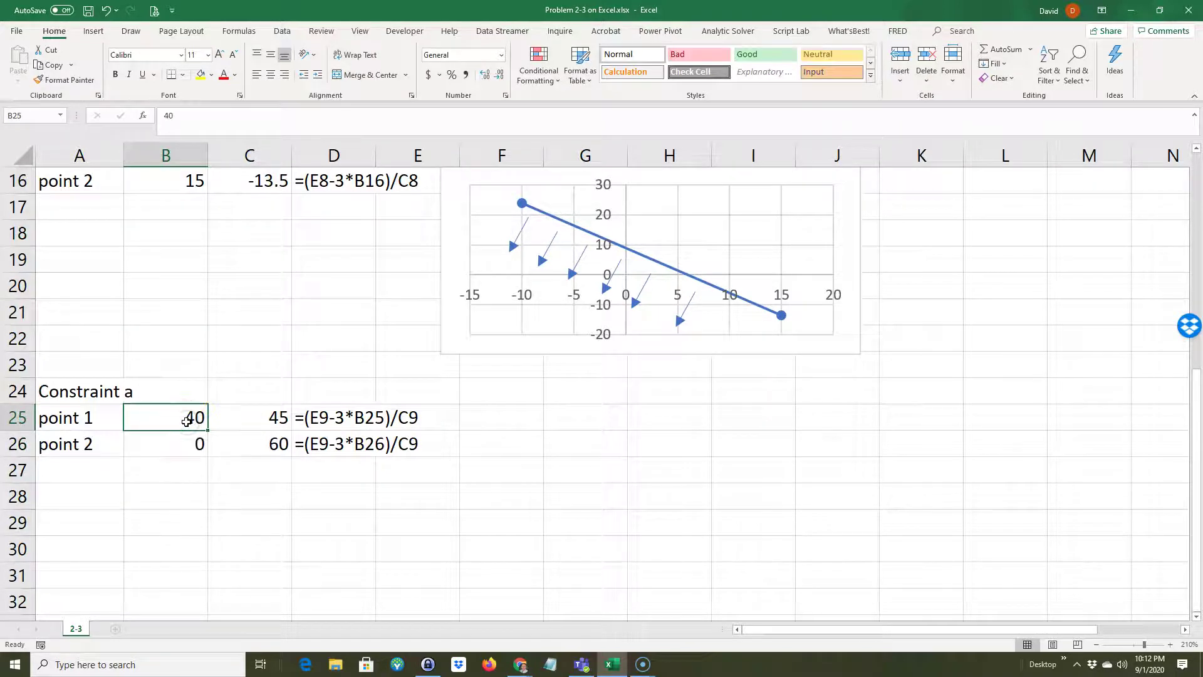
scroll(191, 417, up, 4)
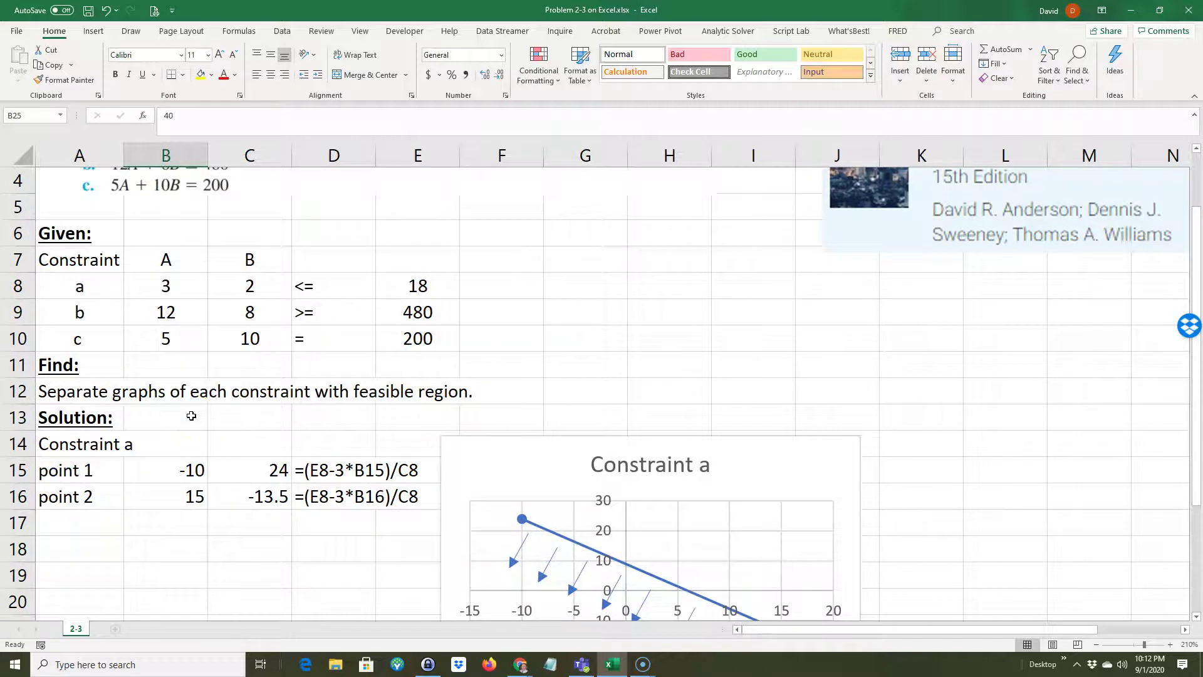
scroll(203, 365, up, 1)
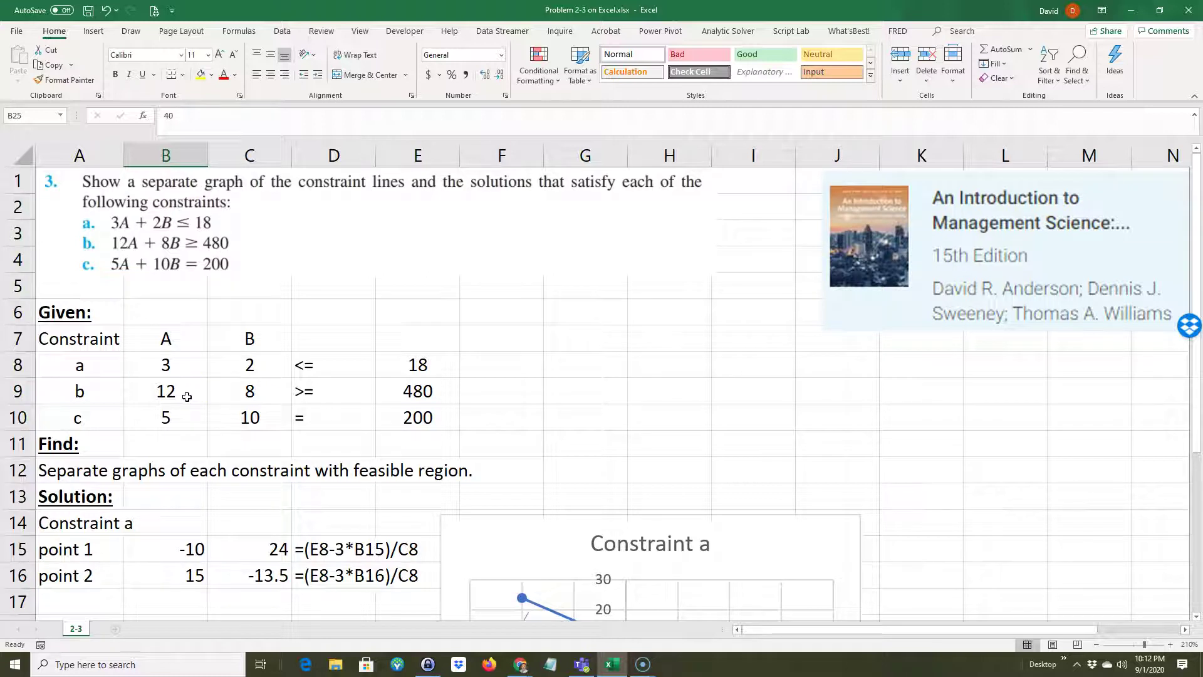
scroll(187, 396, down, 4)
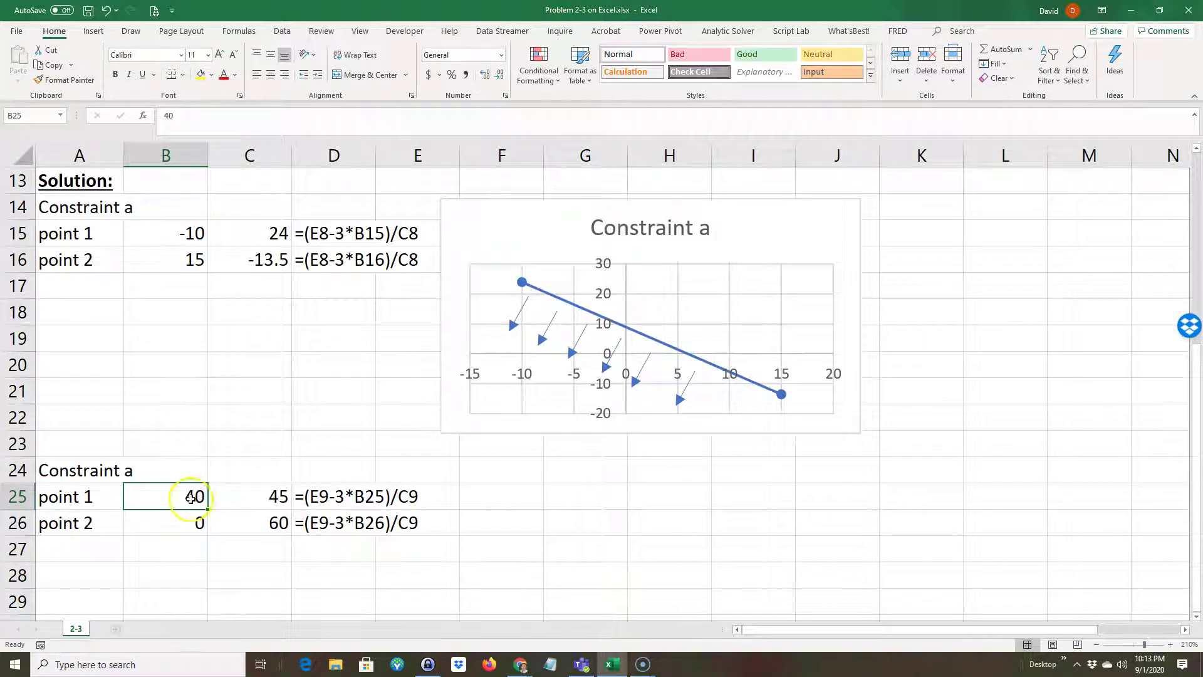
click(228, 550)
double_click(260, 501)
scroll(272, 414, up, 3)
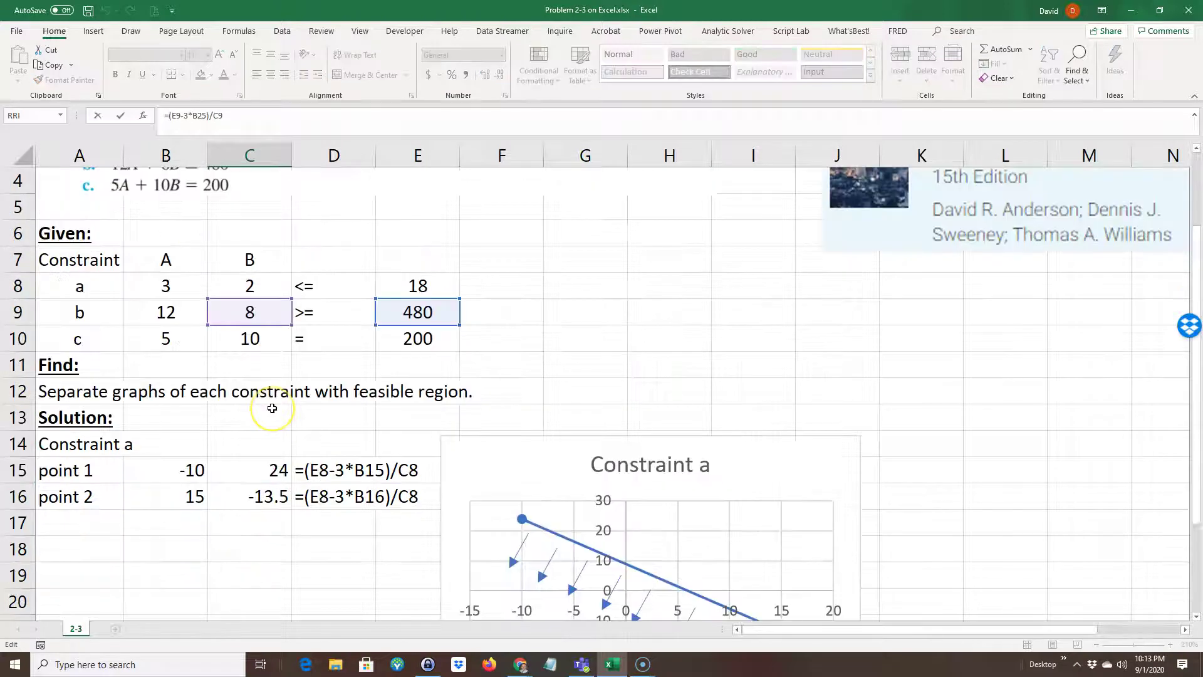
scroll(272, 408, down, 2)
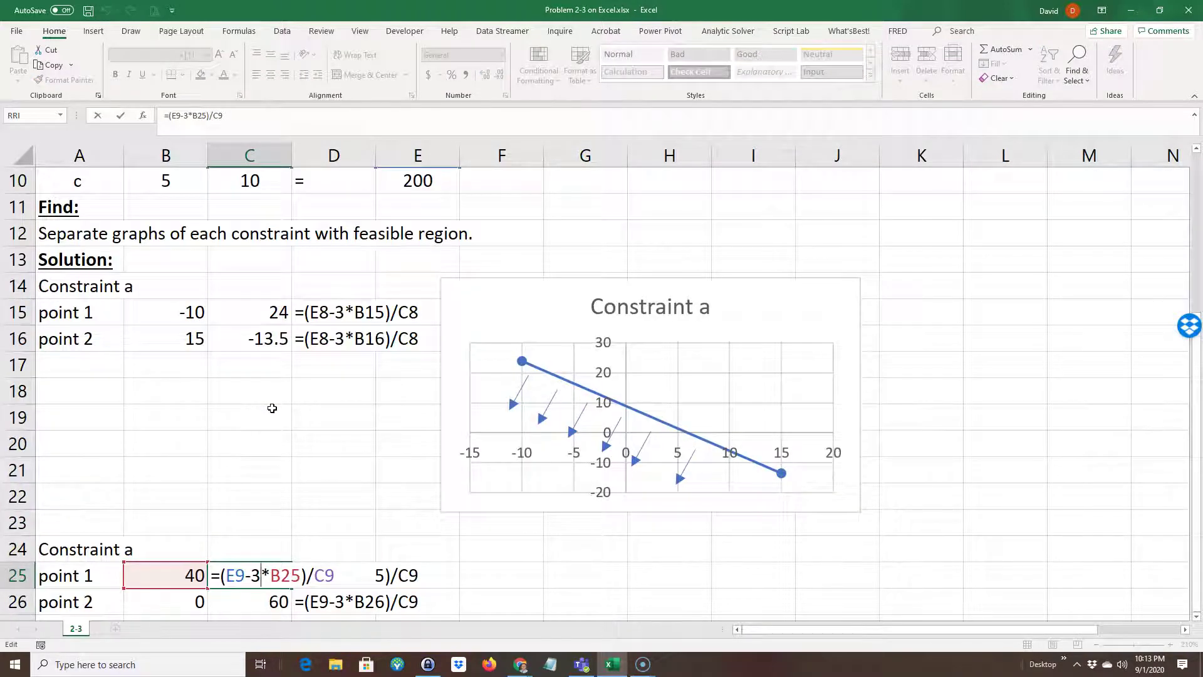
key(Escape)
click(232, 578)
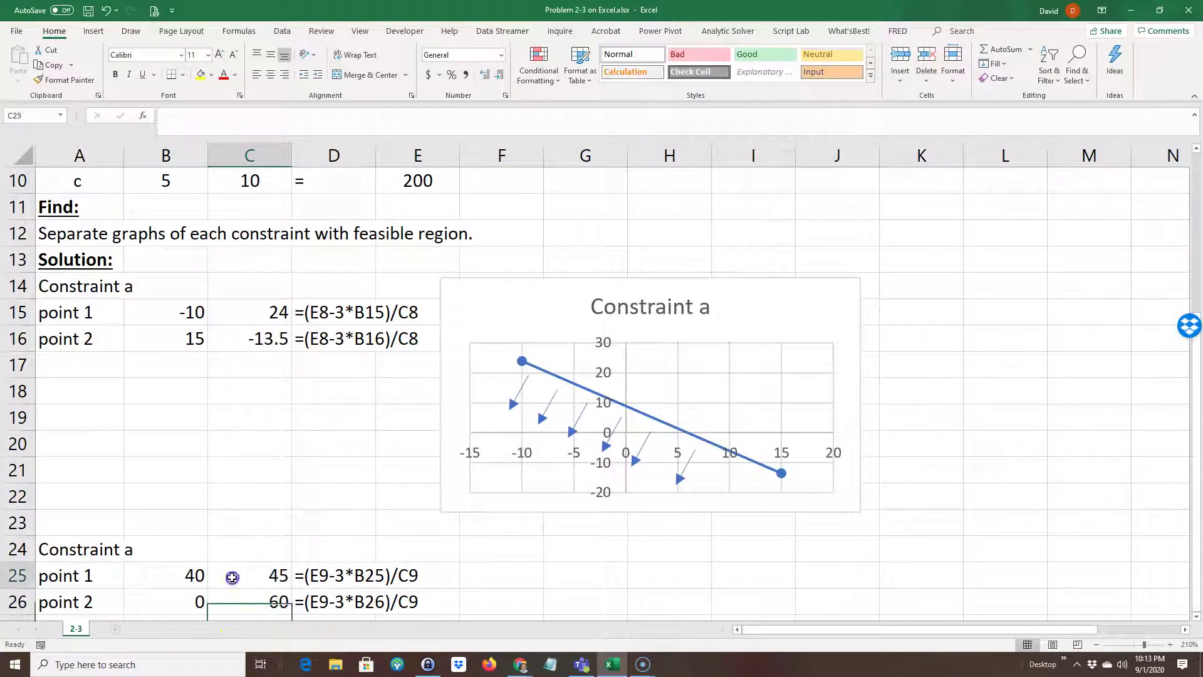
double_click(232, 577)
key(Escape)
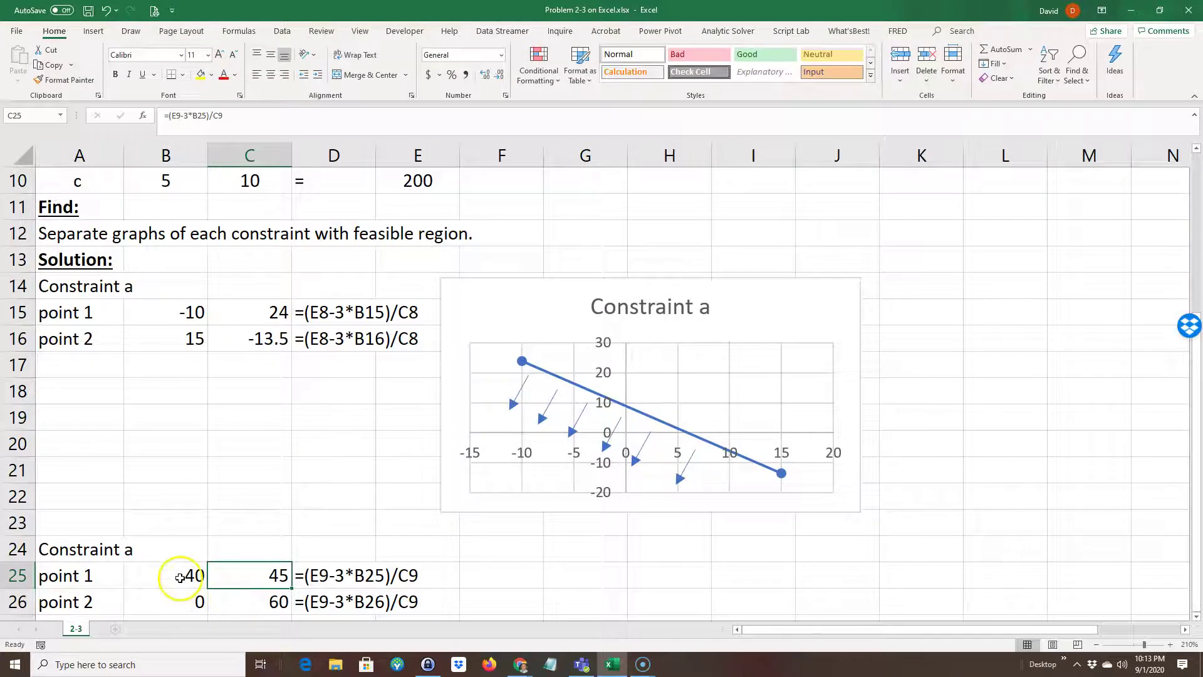
scroll(231, 489, up, 2)
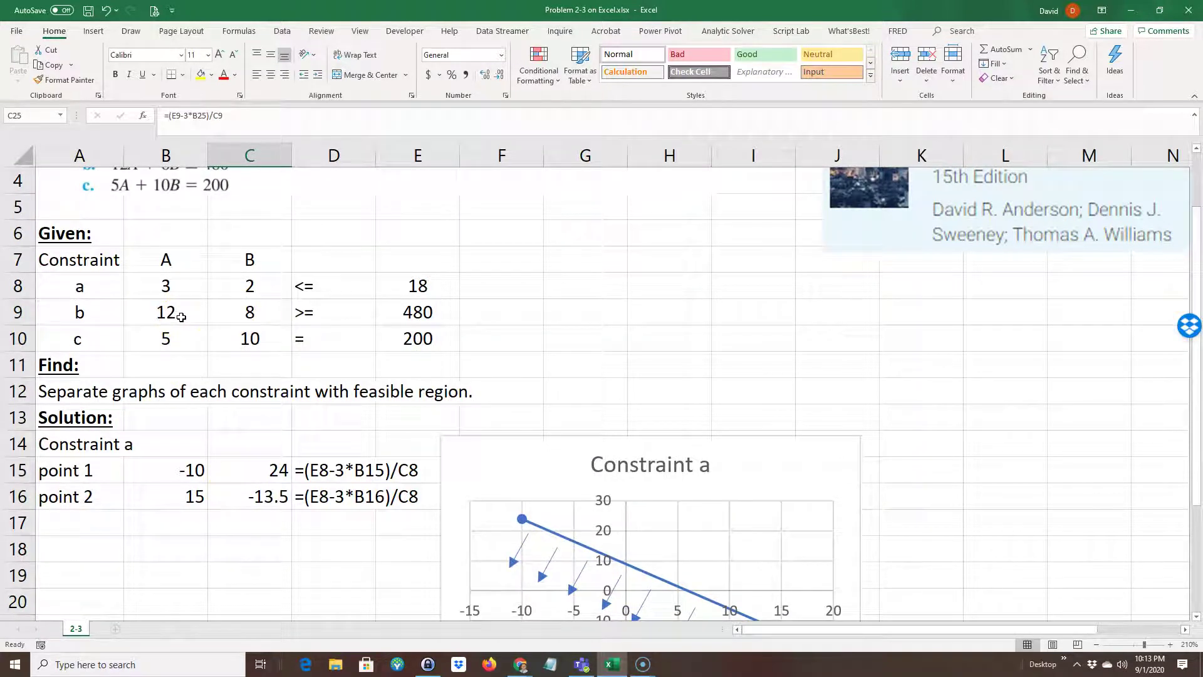
scroll(247, 513, down, 3)
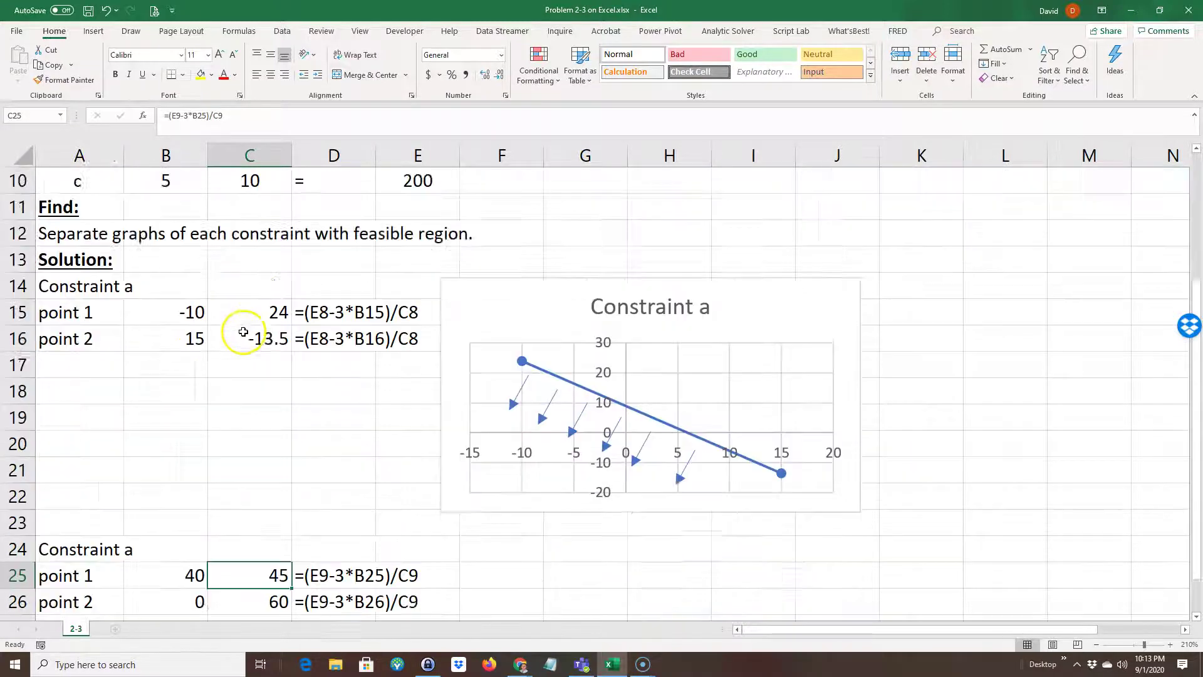
Examine the formulas in C25 and C26 again and trace their highlighted references to constraint b's given data
double_click(188, 527)
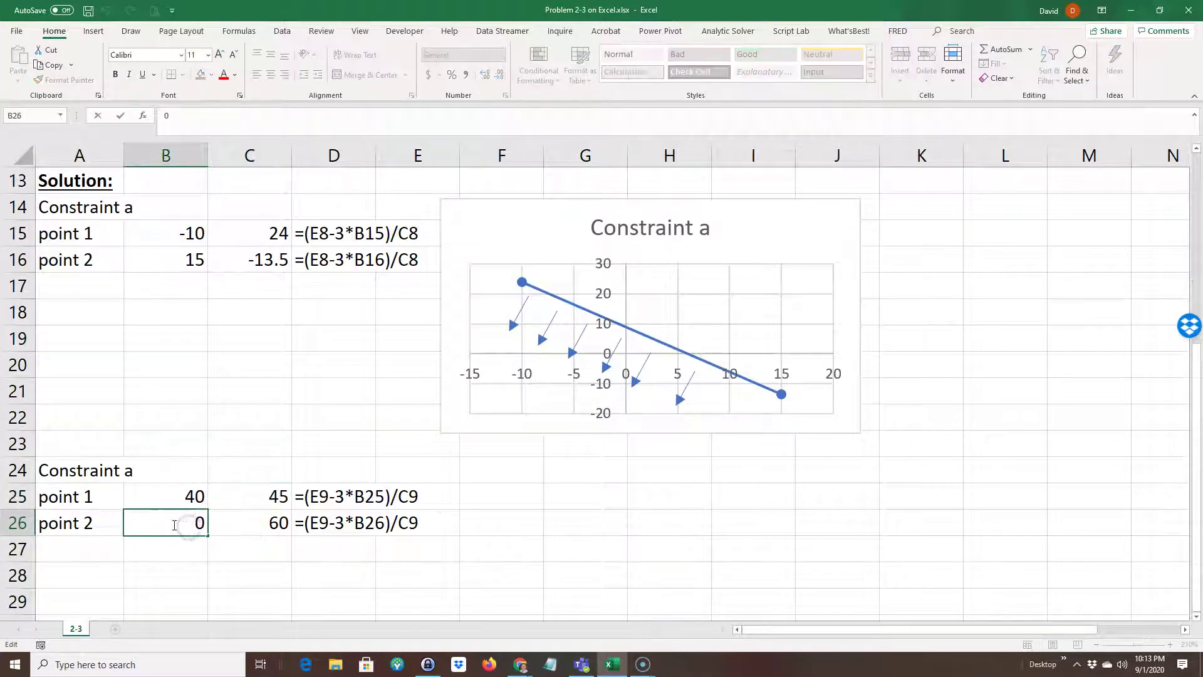
key(Return)
double_click(267, 499)
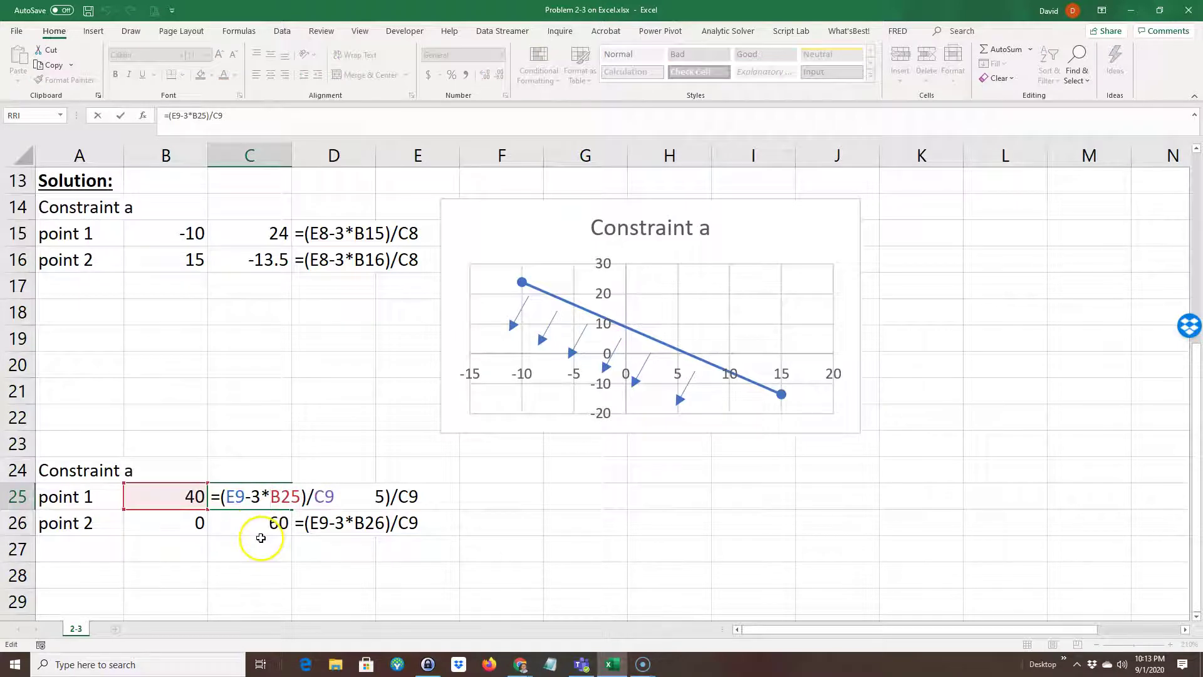
scroll(257, 533, up, 2)
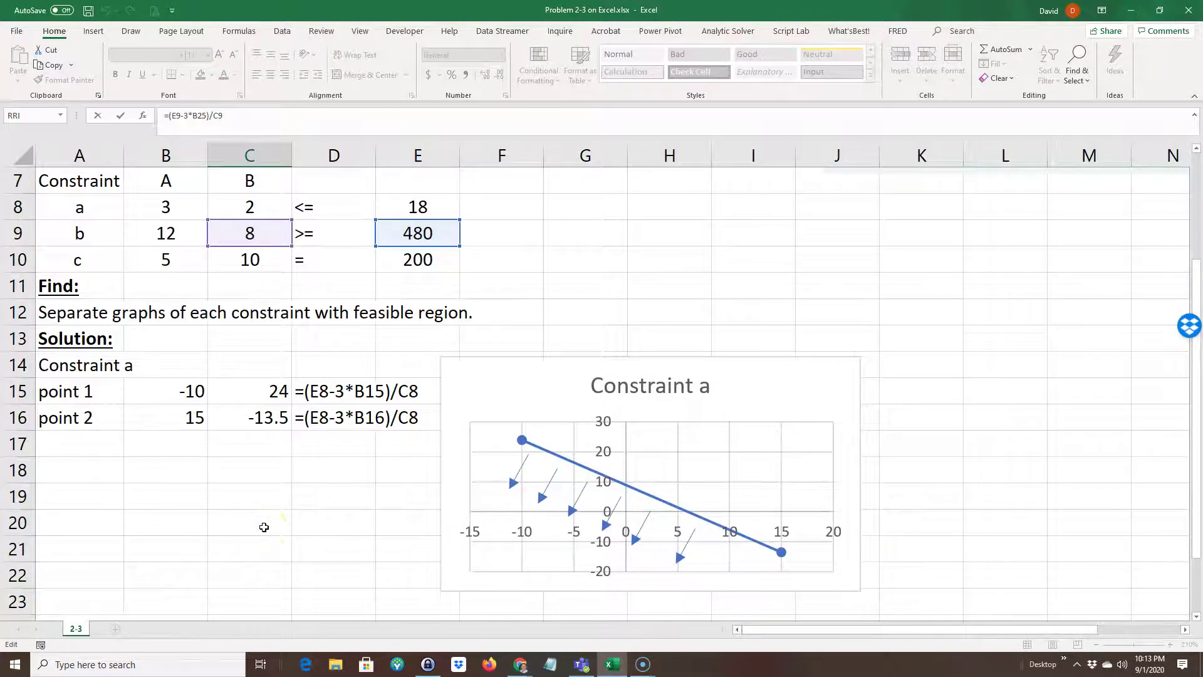
scroll(264, 527, down, 3)
scroll(264, 527, up, 3)
scroll(264, 527, down, 3)
key(Escape)
double_click(251, 448)
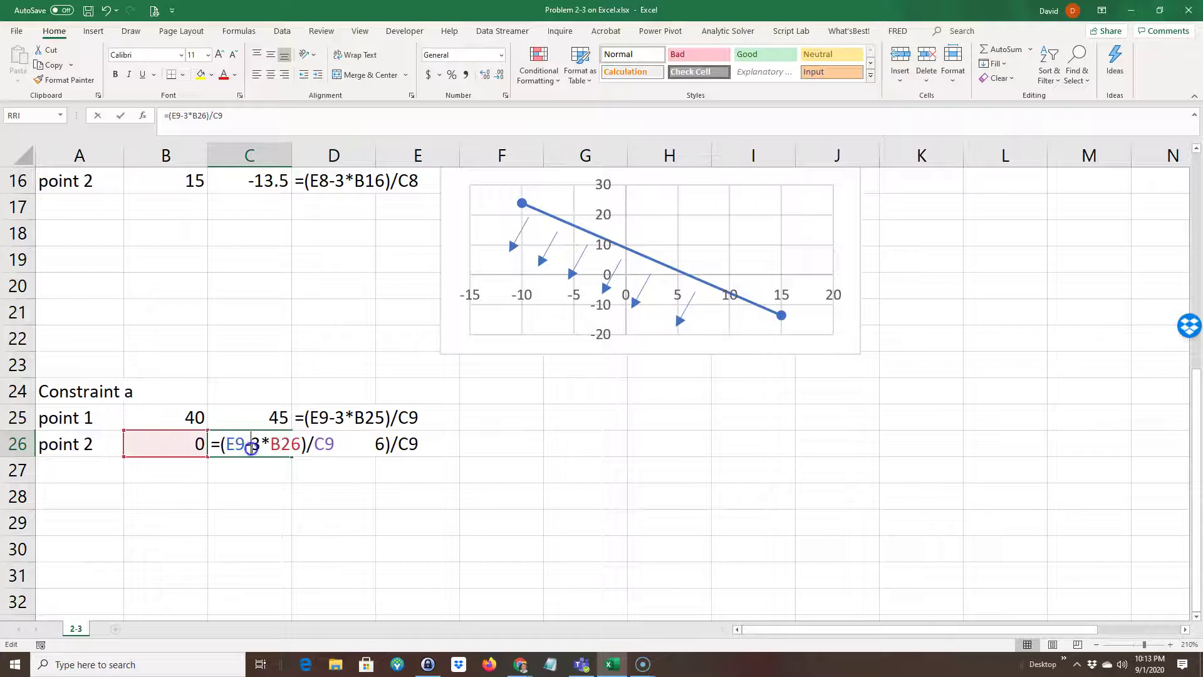
scroll(266, 394, up, 3)
scroll(265, 394, down, 3)
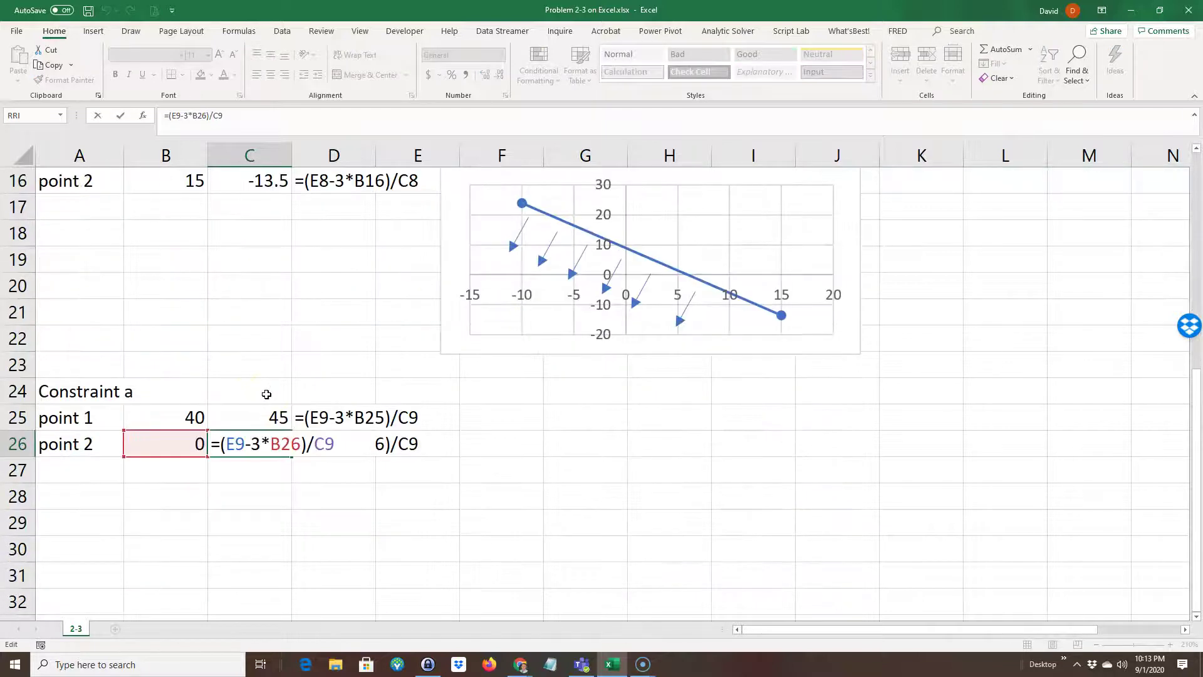
scroll(266, 393, up, 1)
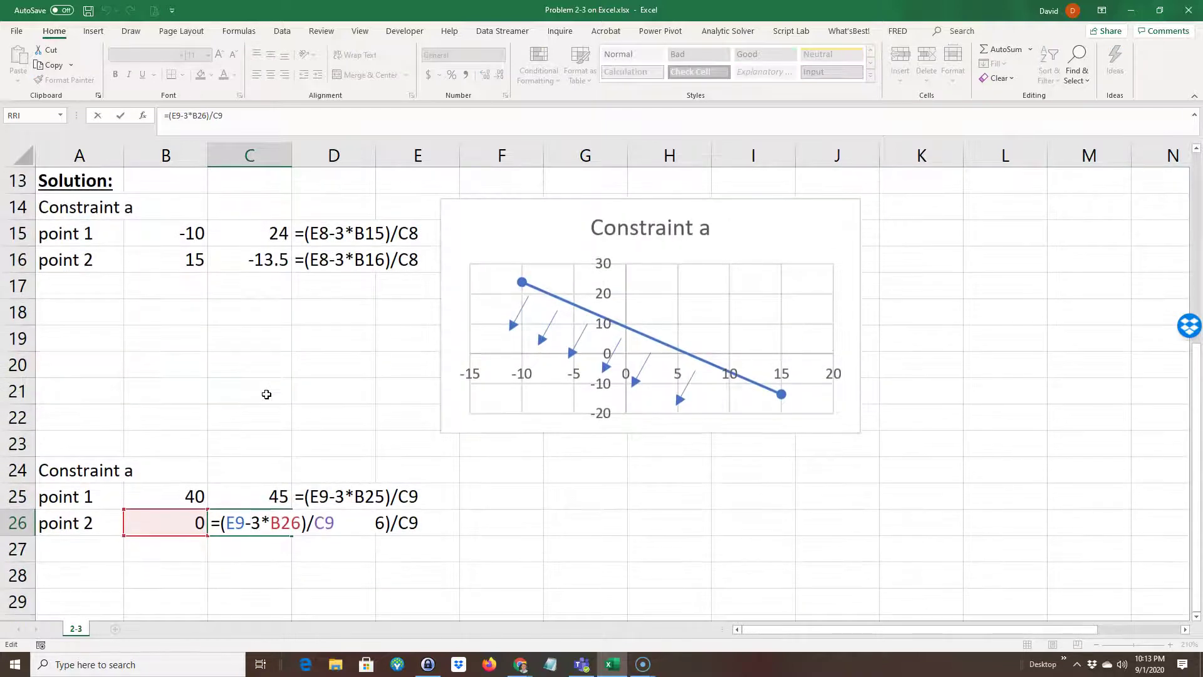
key(ctrl+Return)
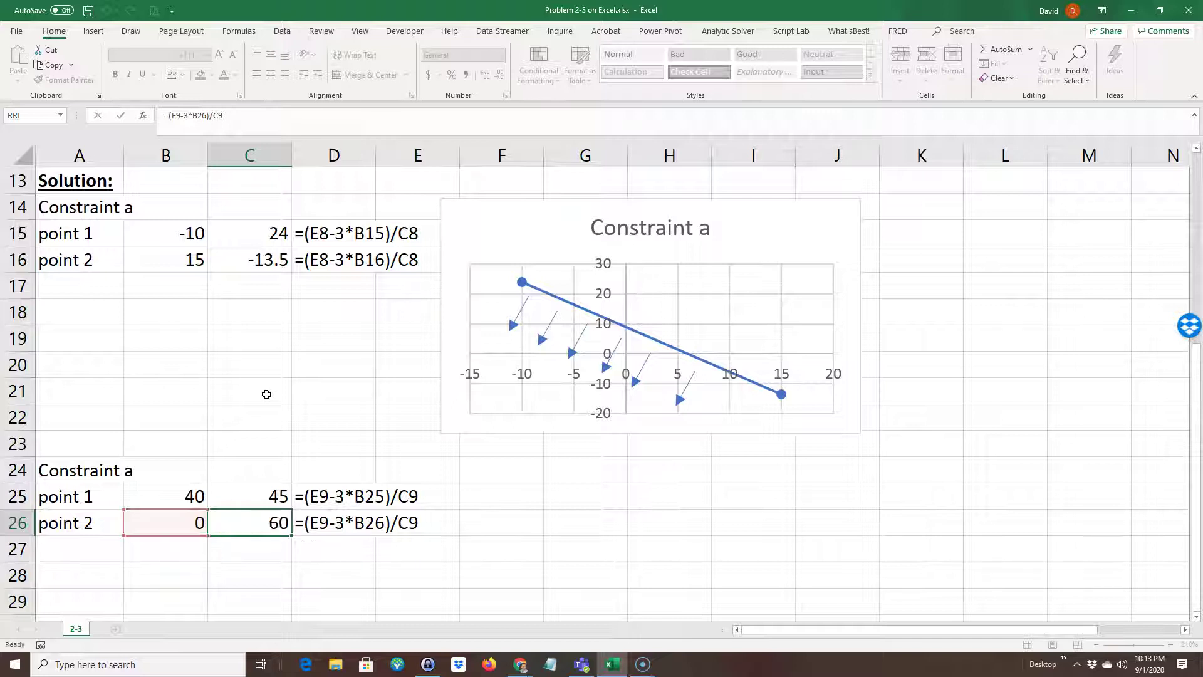
Try 400, 200 and 180 in turn as point 1's A value in B25
click(189, 497)
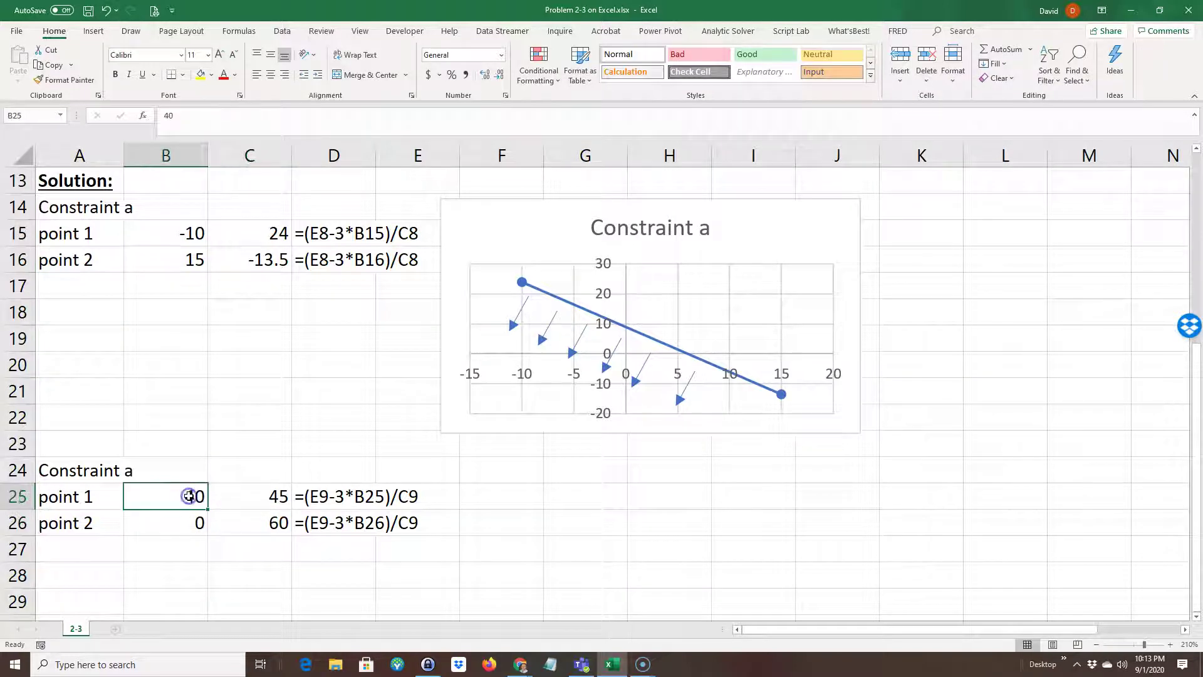
text(4)
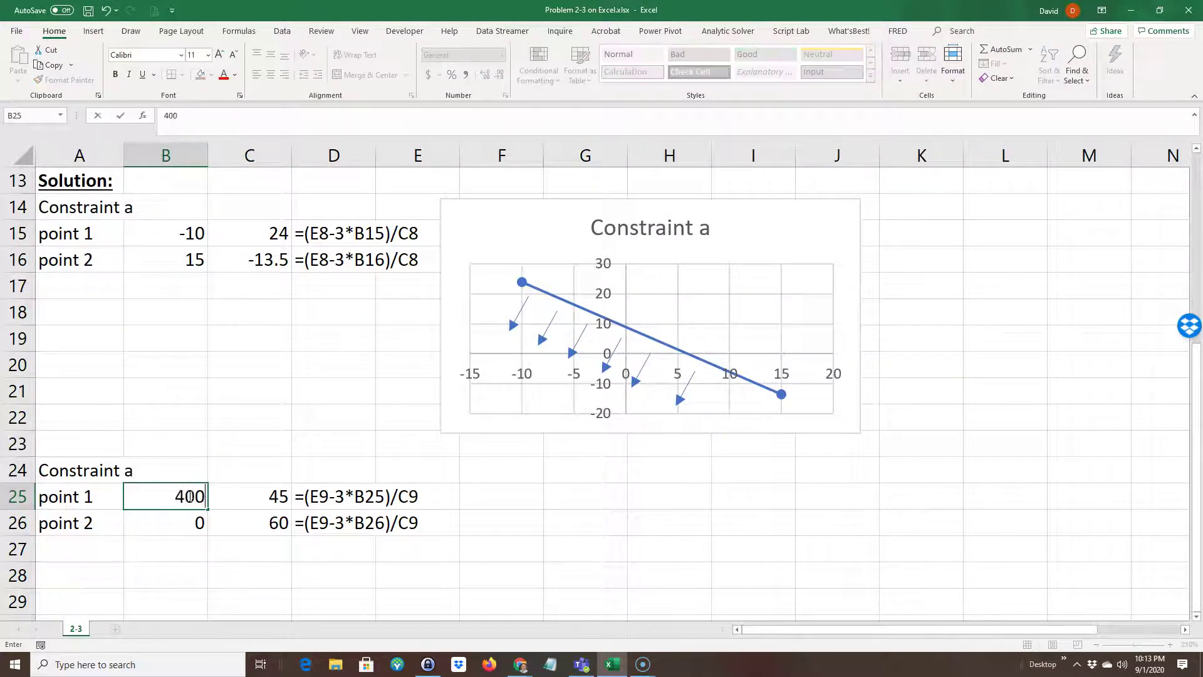
key(Return)
click(188, 497)
text(200)
key(Return)
click(189, 496)
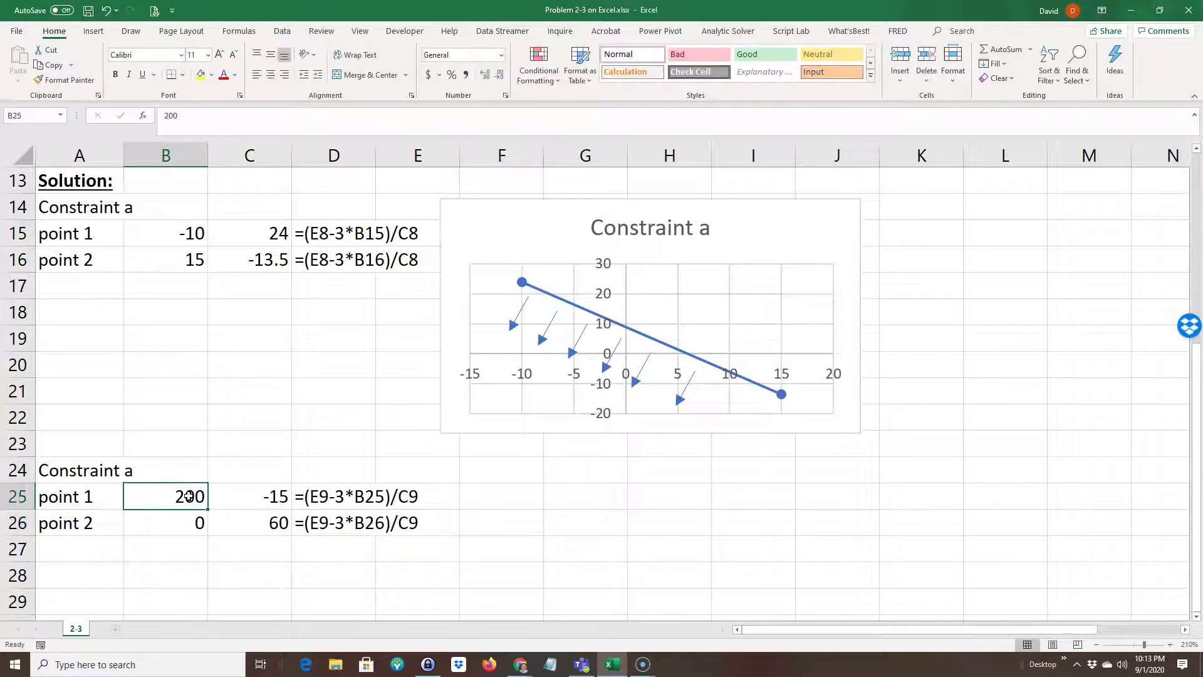
text(180)
key(Return)
Set point 1's A value in B25 to 120 and look over the given constraint data again
click(189, 496)
text(120)
key(Return)
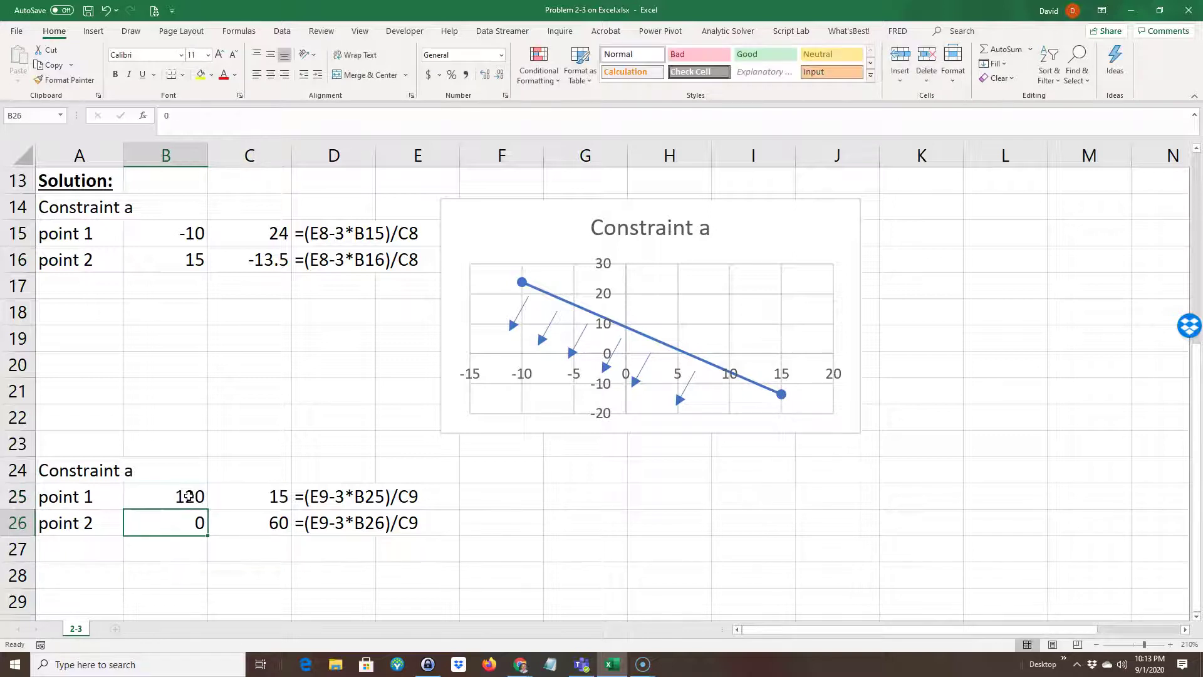
click(188, 497)
scroll(248, 483, up, 2)
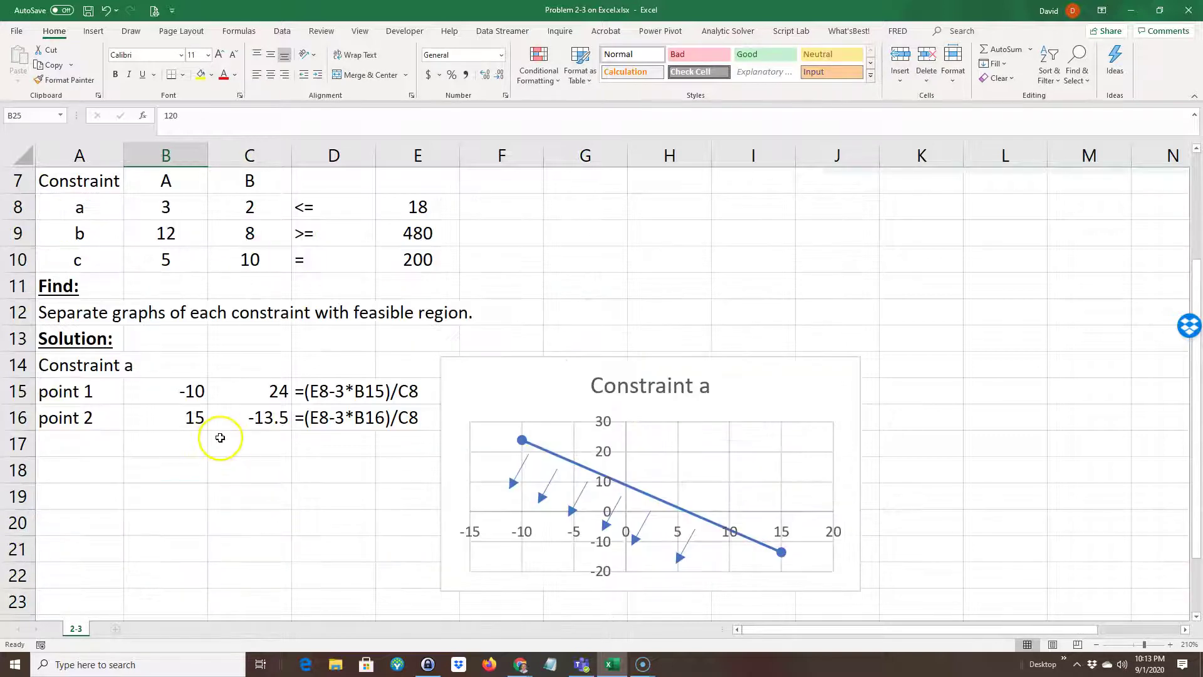
scroll(229, 458, down, 2)
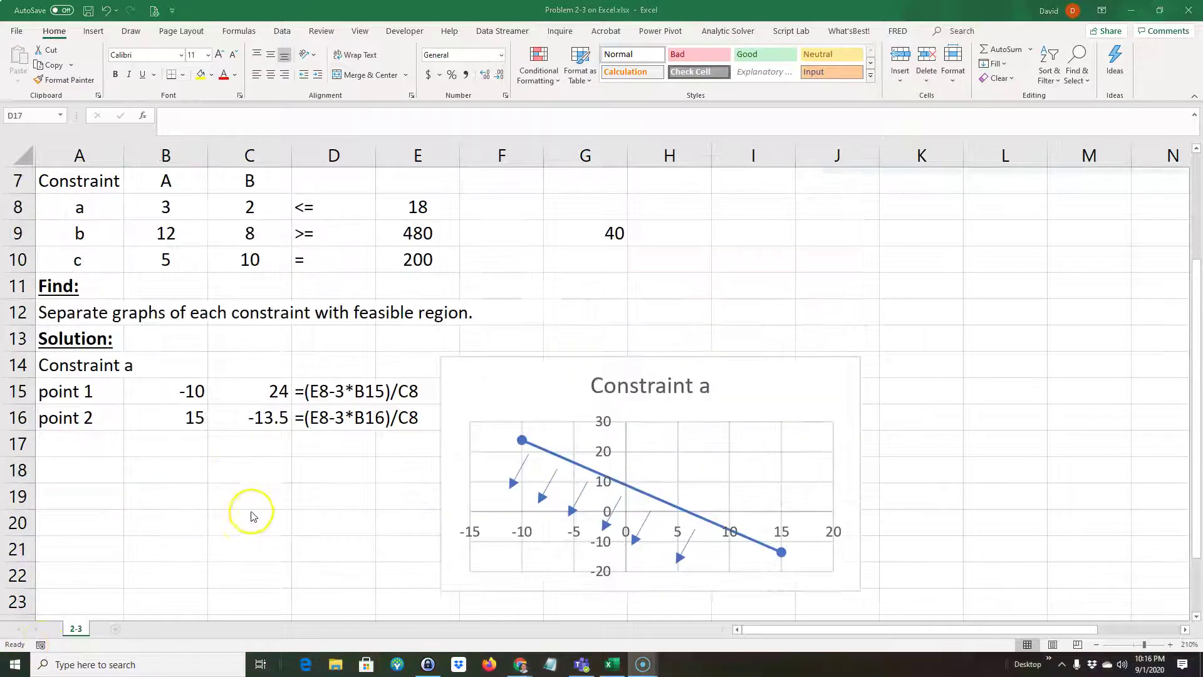
Replace the hard-coded 3 in constraint a's point 1 formula in C15 with a reference to B8
scroll(243, 509, up, 2)
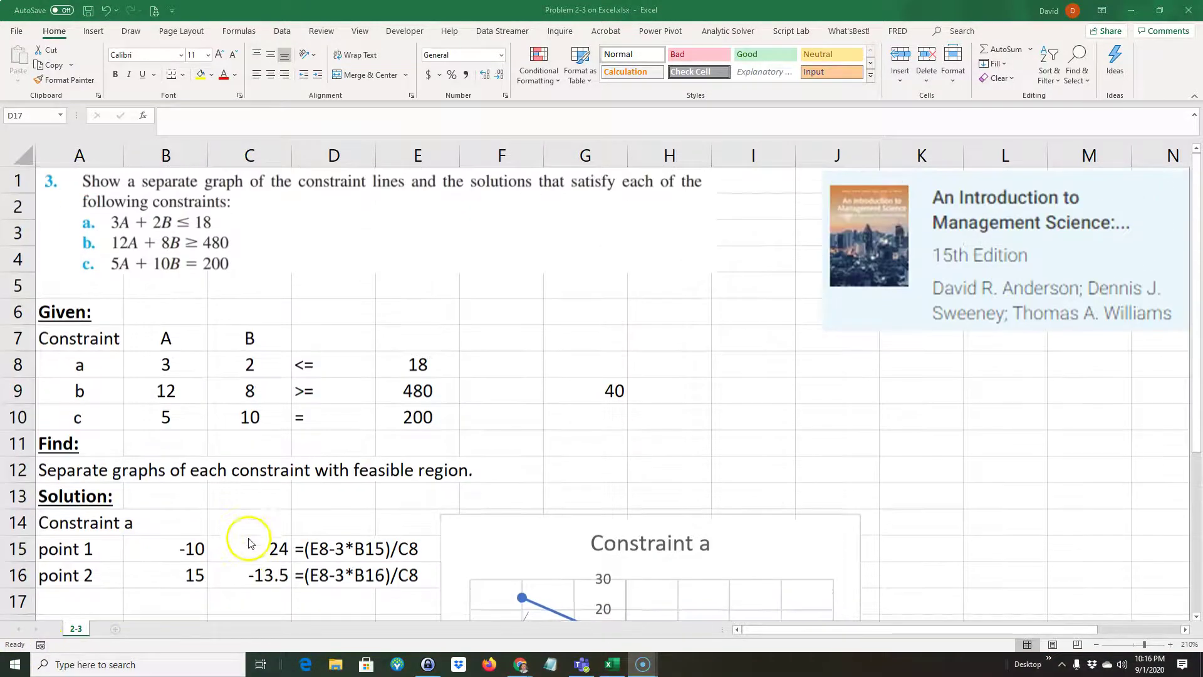
scroll(288, 573, down, 1)
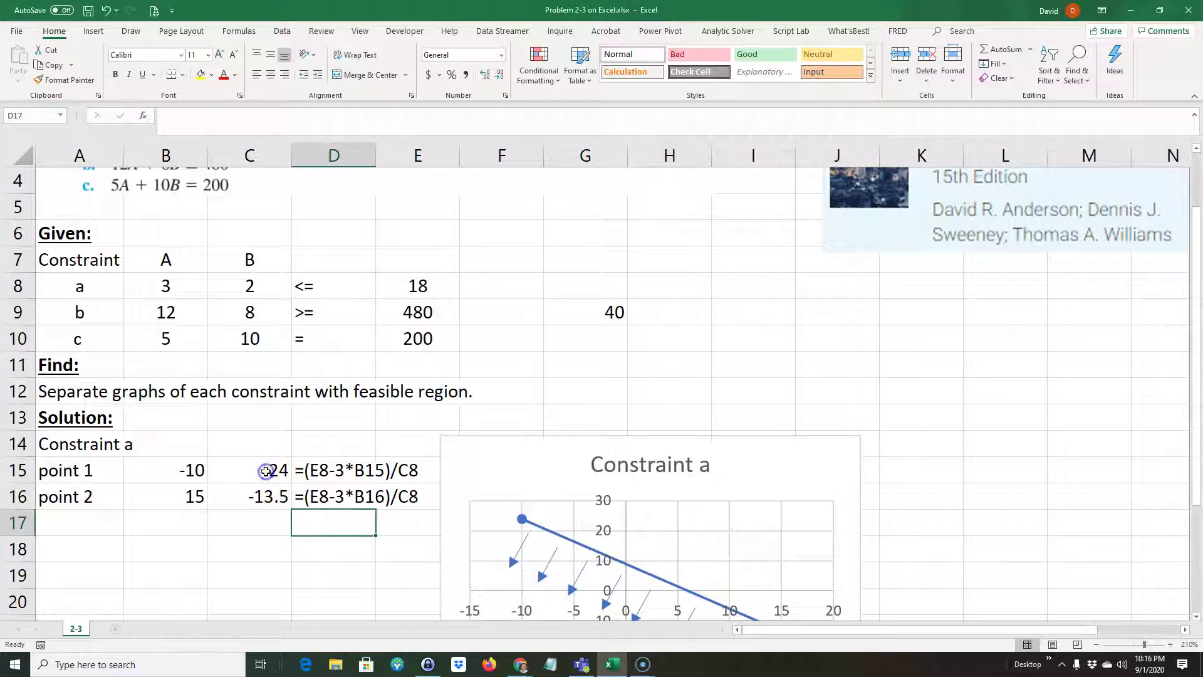
click(267, 471)
double_click(267, 472)
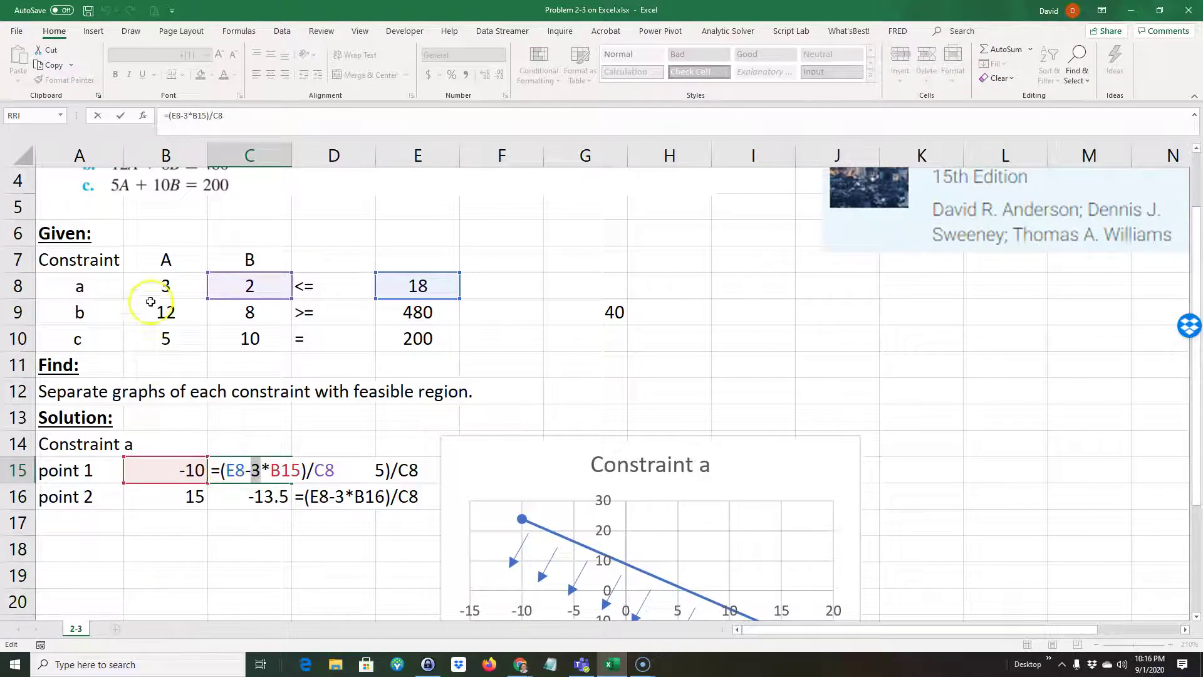
click(162, 286)
key(Return)
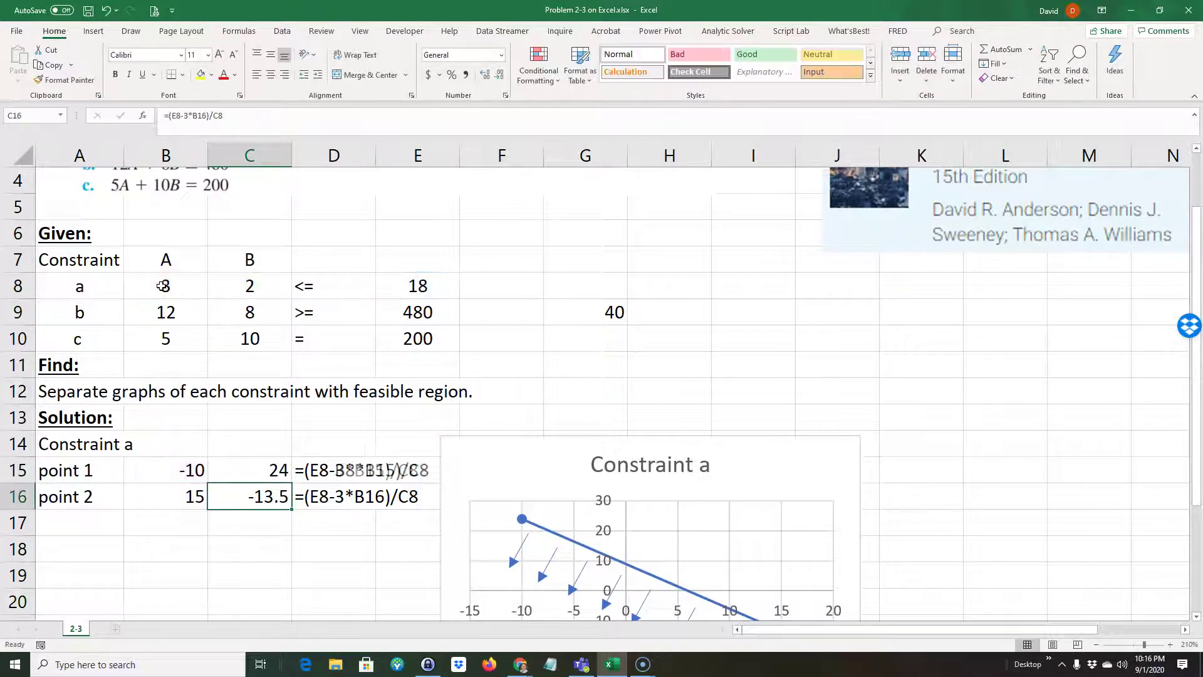
Change constraint a's point 2 formula in C16 to =(E8-B8*B16)/C8
double_click(242, 497)
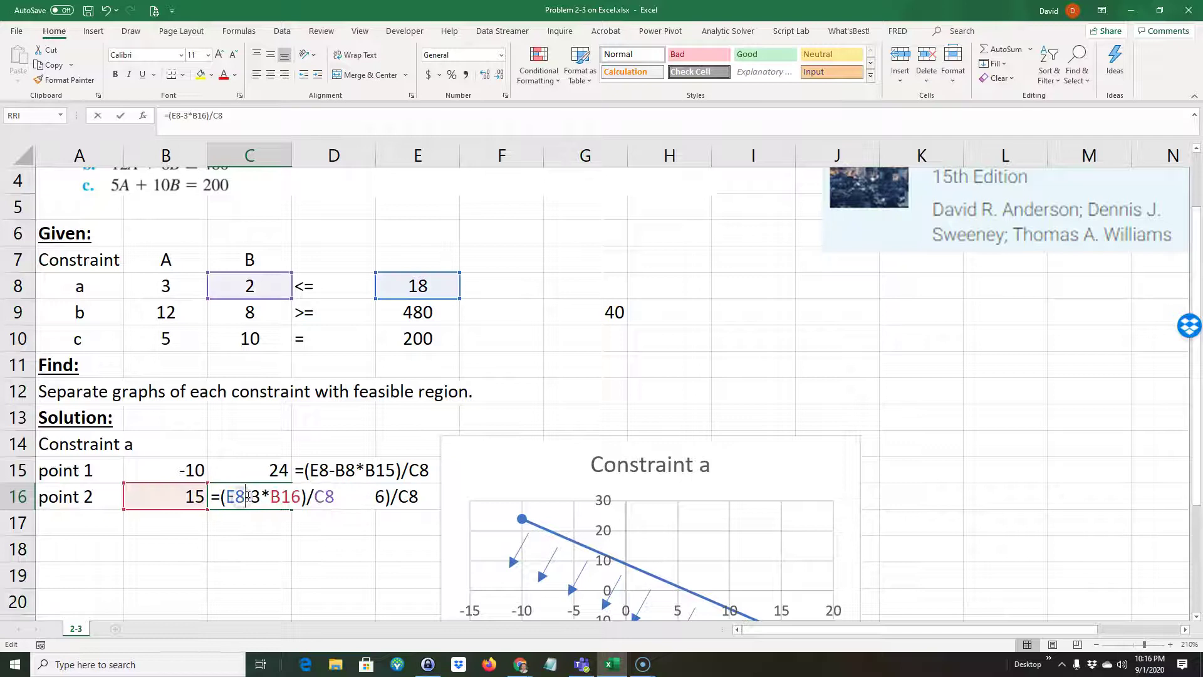
click(164, 286)
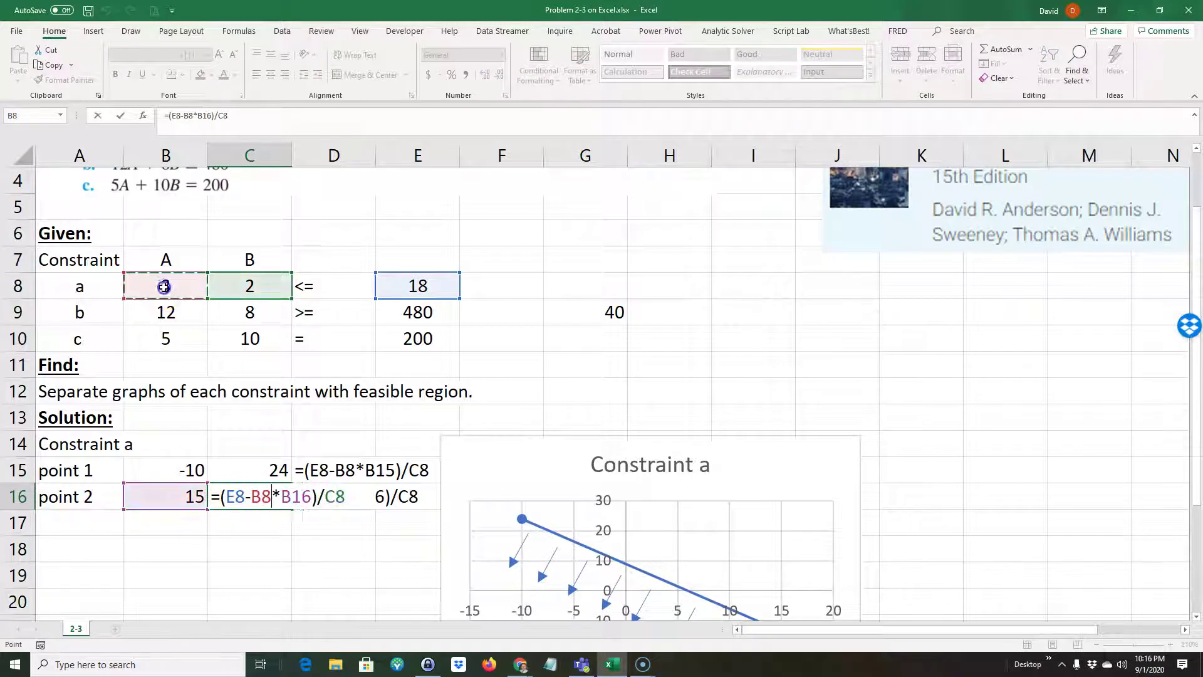
key(Return)
scroll(134, 344, down, 5)
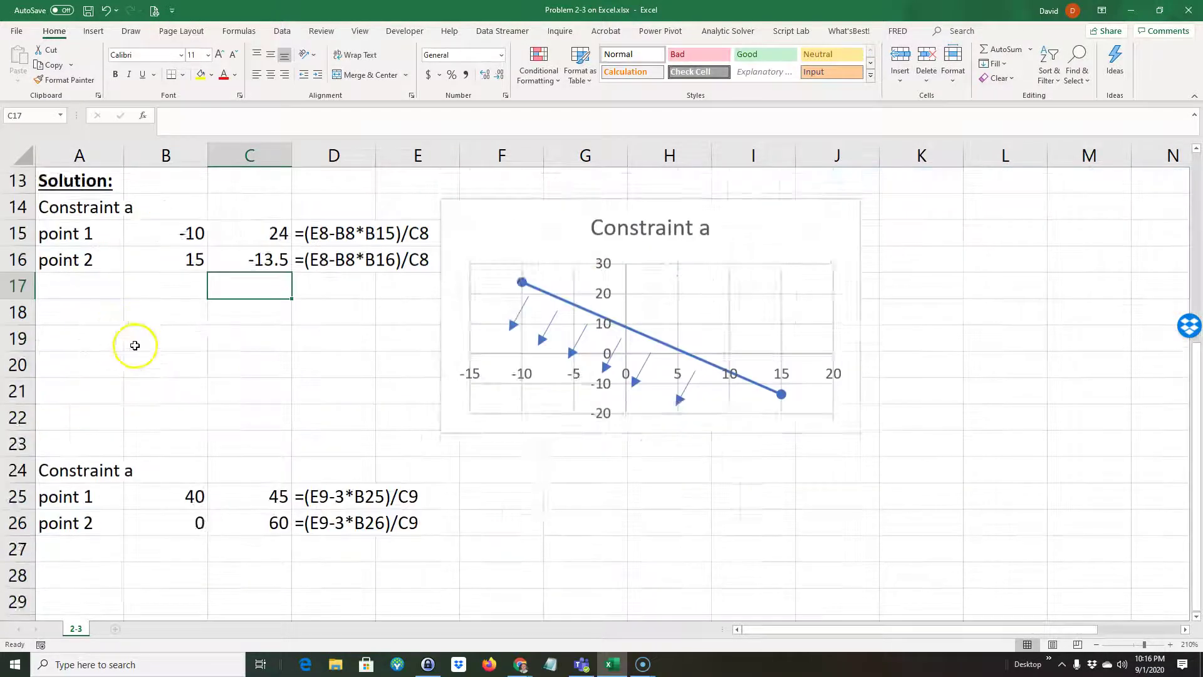
scroll(202, 228, up, 3)
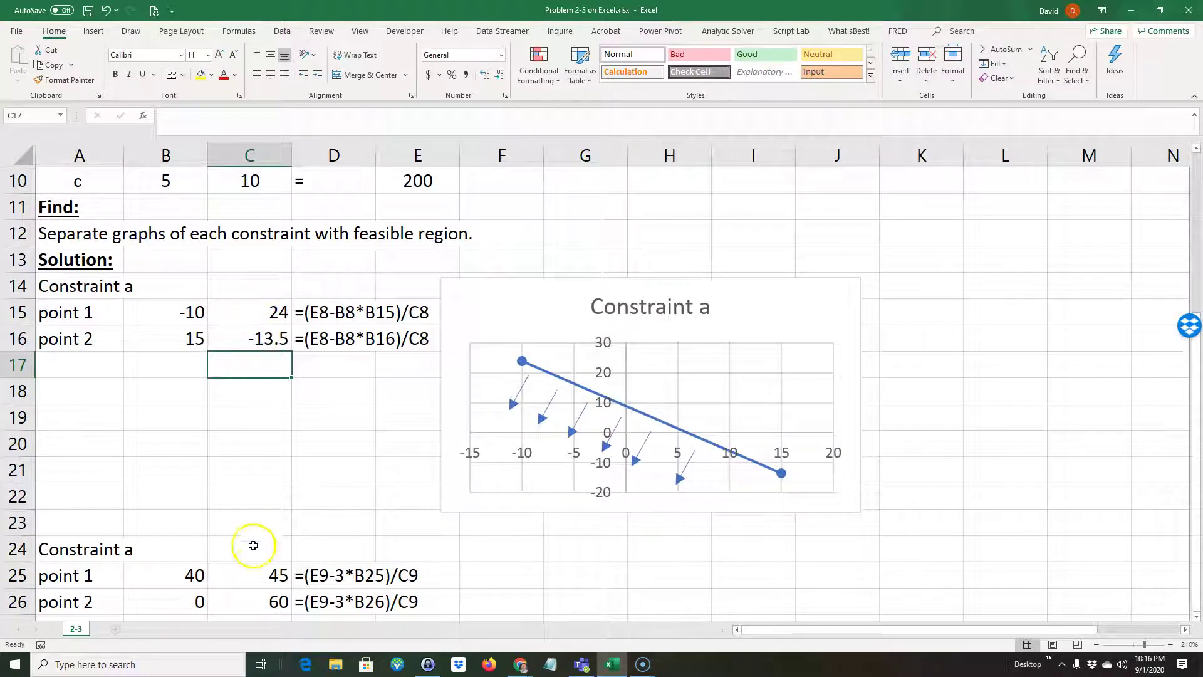
click(260, 572)
double_click(260, 573)
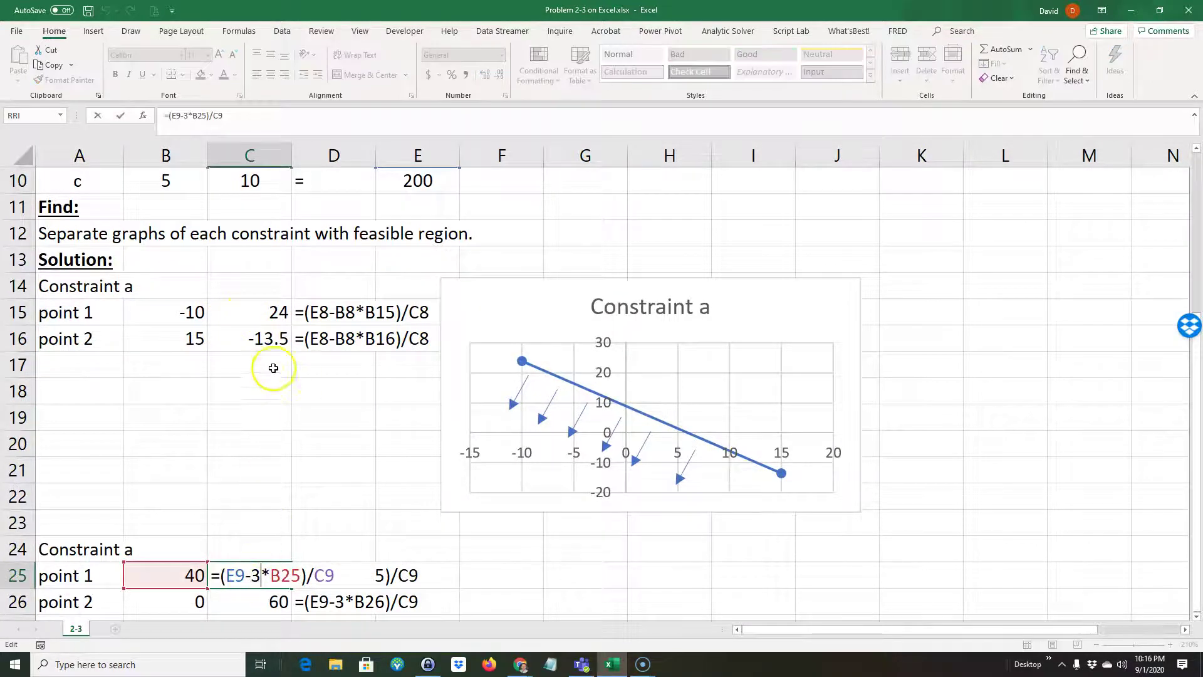
text(`)
key(Return)
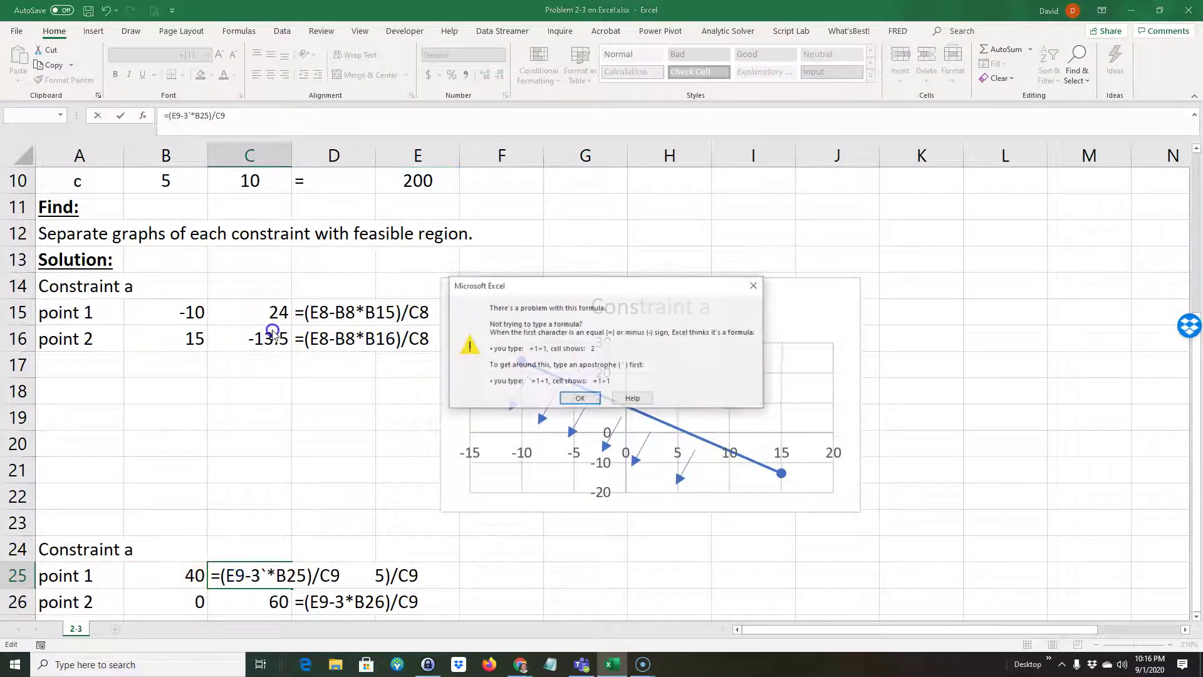
click(562, 398)
text(`)
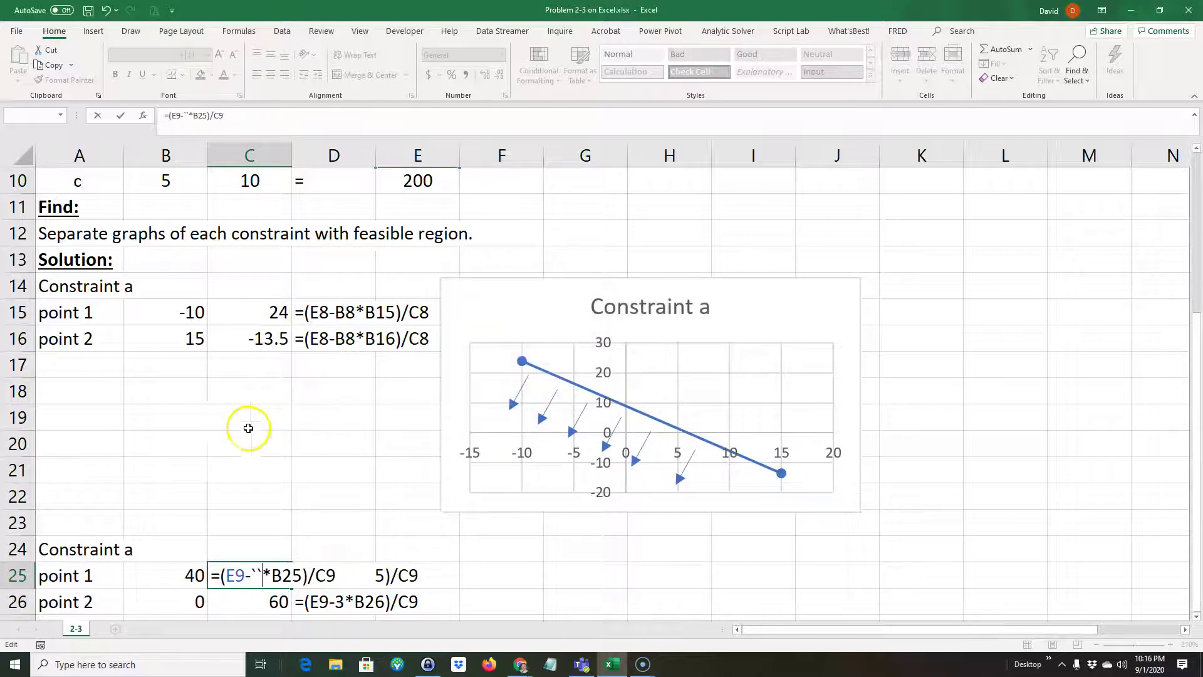
key(Return)
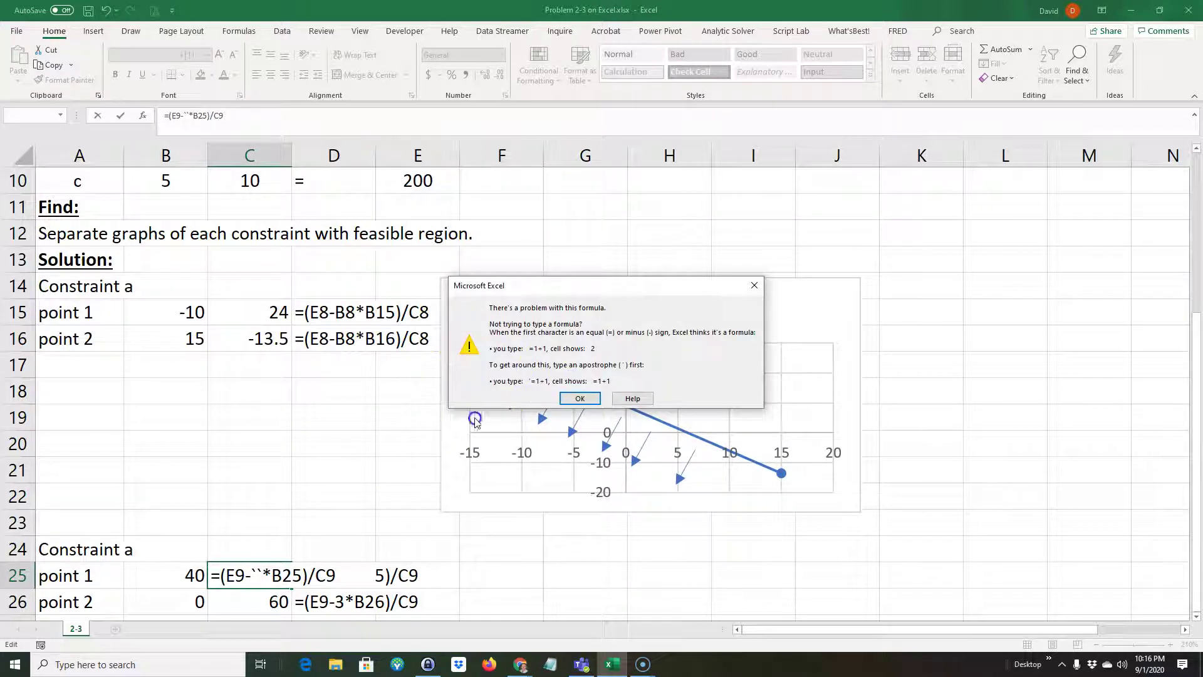
click(577, 399)
key(Return)
click(588, 397)
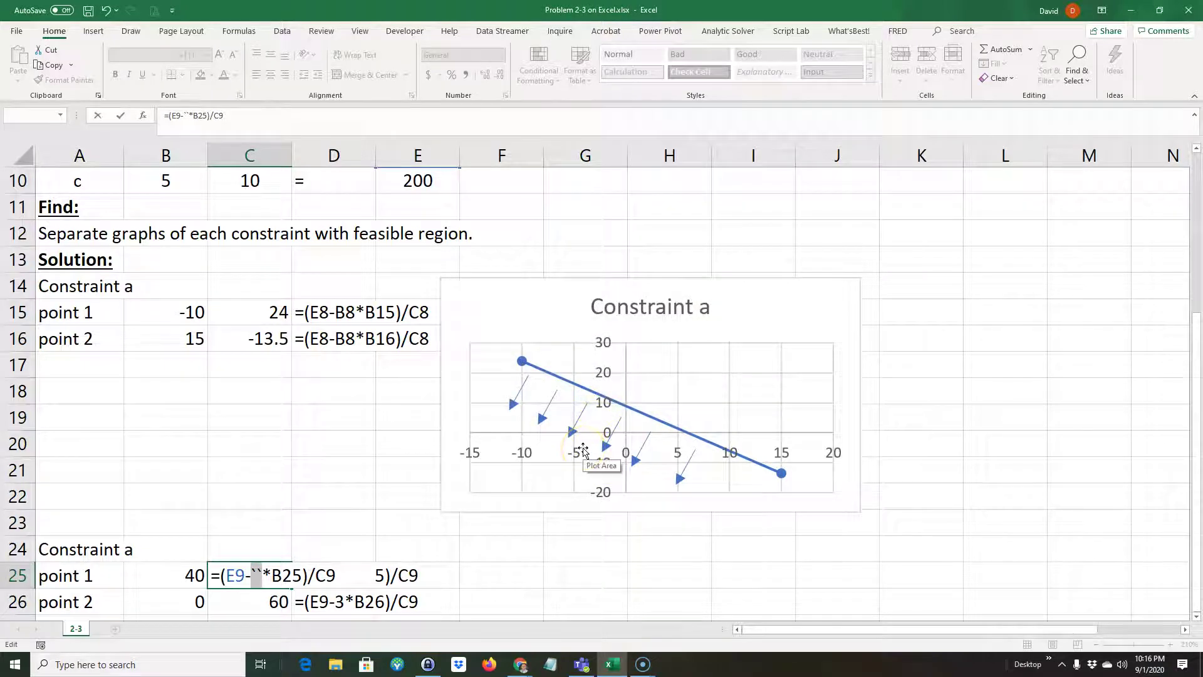
key(BackSpace)
key(BackSpace)
text(3)
key(Return)
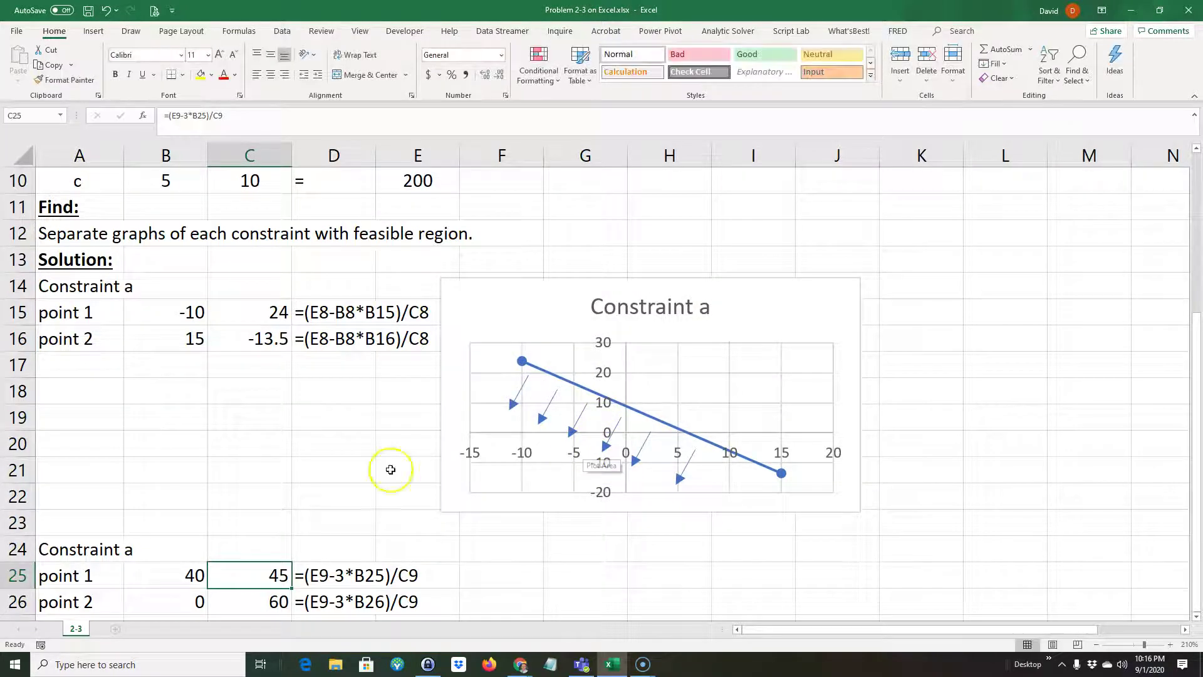
Copy the formulas in C15:C16 into C25:C26
drag(242, 307, 248, 327)
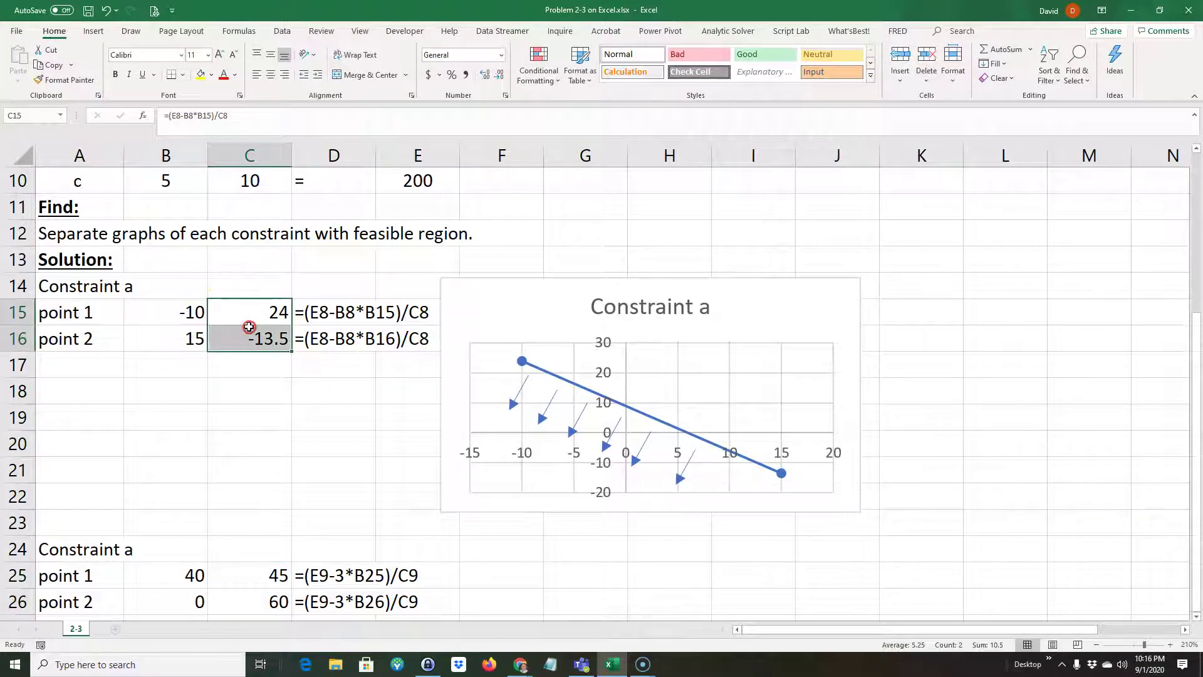
right_click(249, 327)
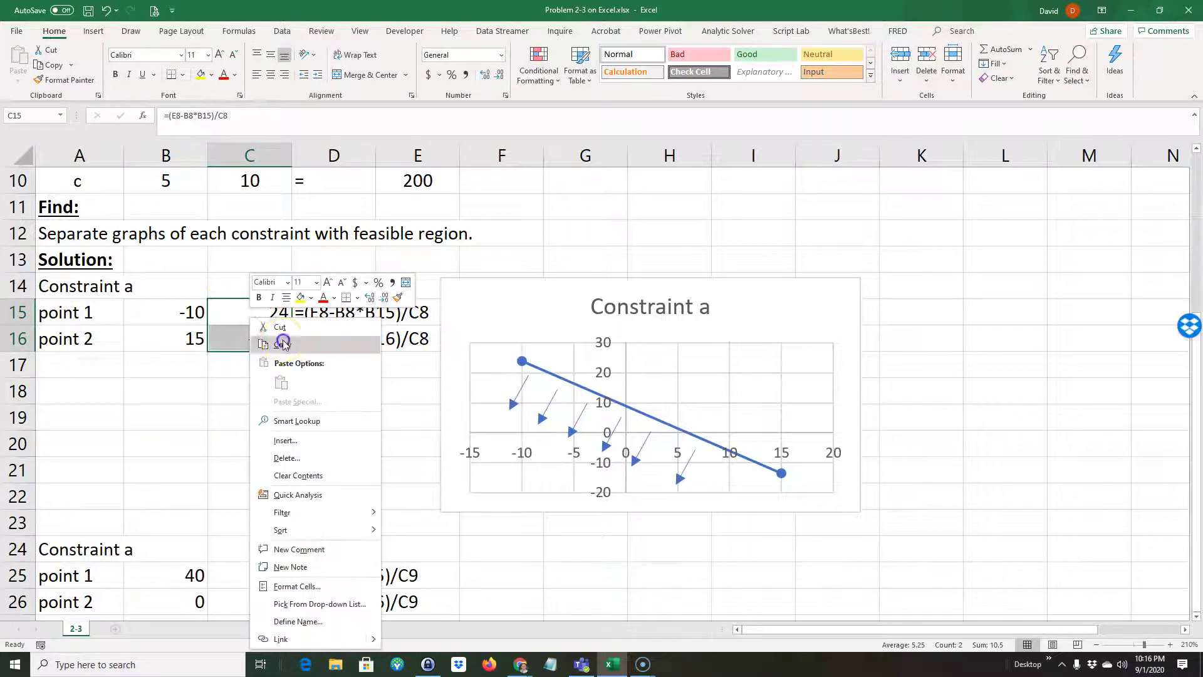
click(276, 341)
click(251, 573)
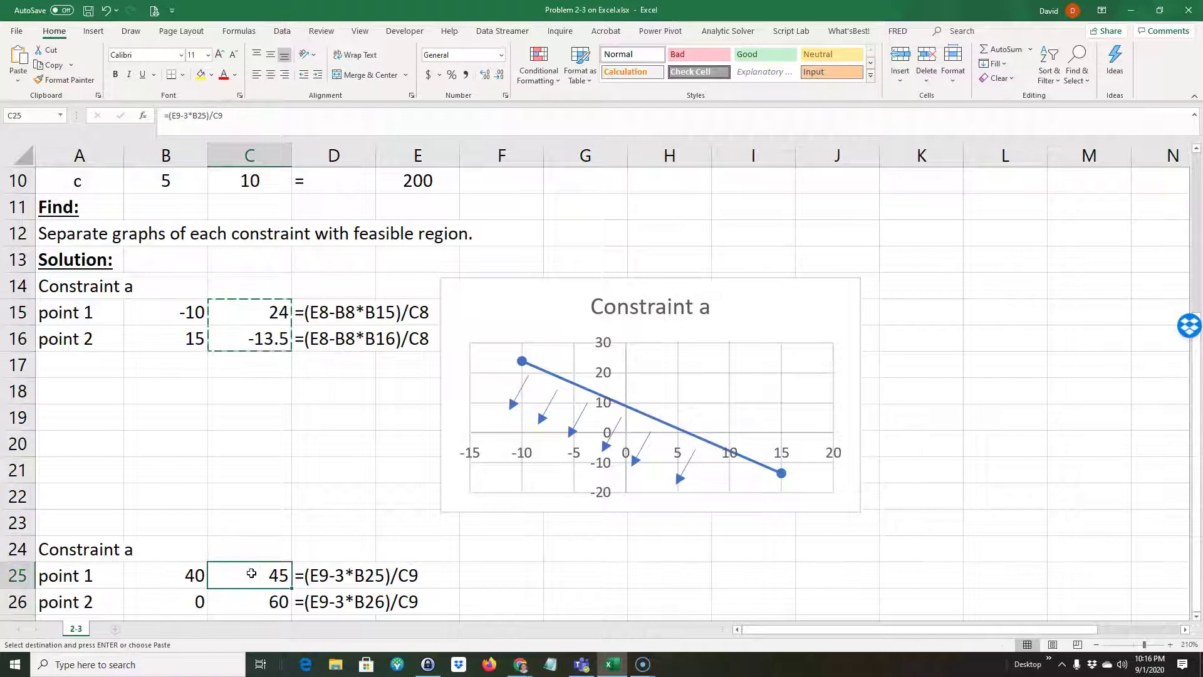
key(Return)
Repoint the references in C25's formula to constraint b's data in row 9, giving =(E9-B9*B25)/C9
click(241, 577)
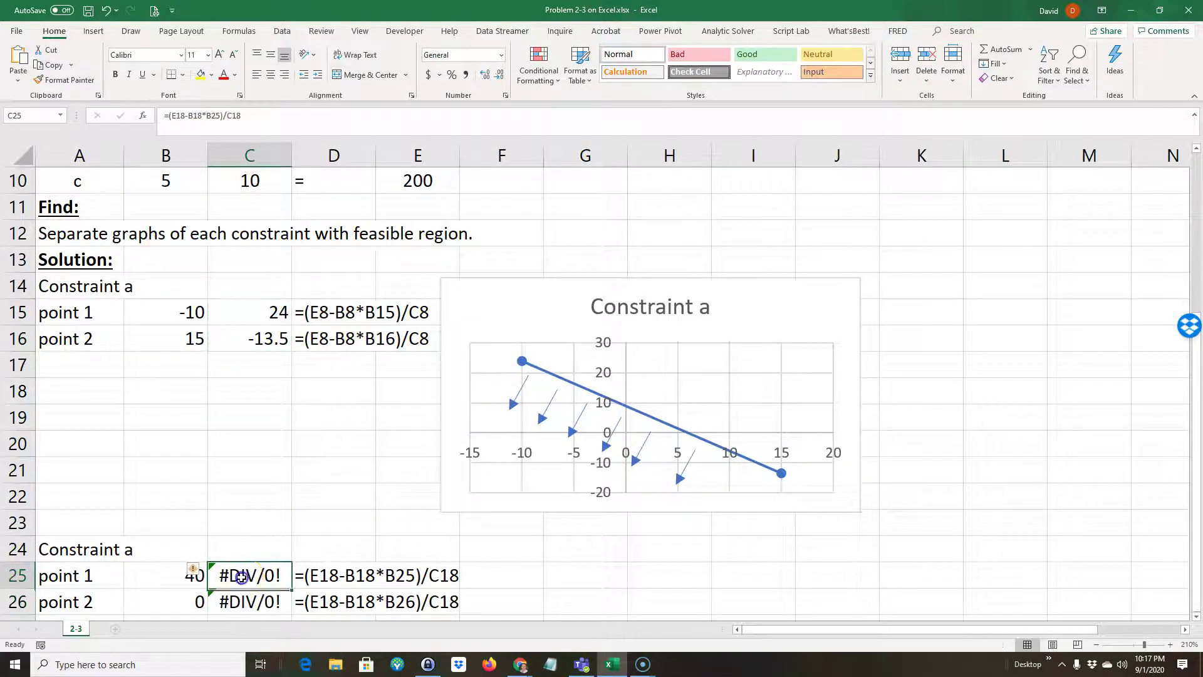
double_click(241, 577)
scroll(242, 457, up, 2)
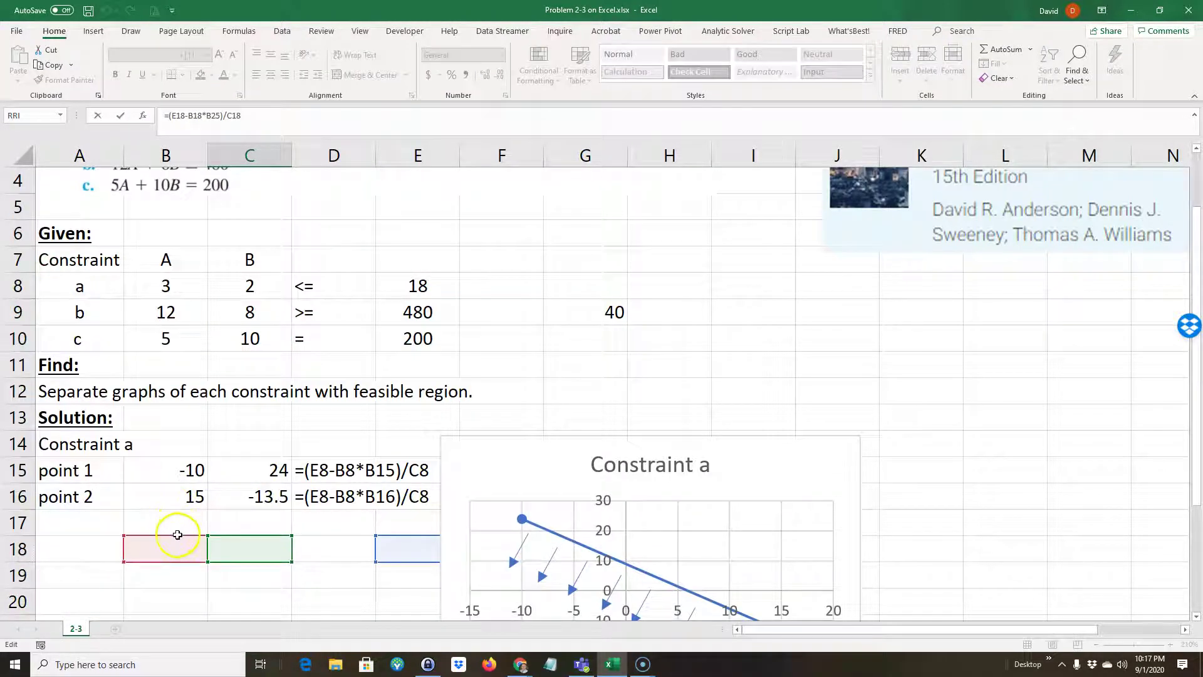
drag(178, 534, 167, 300)
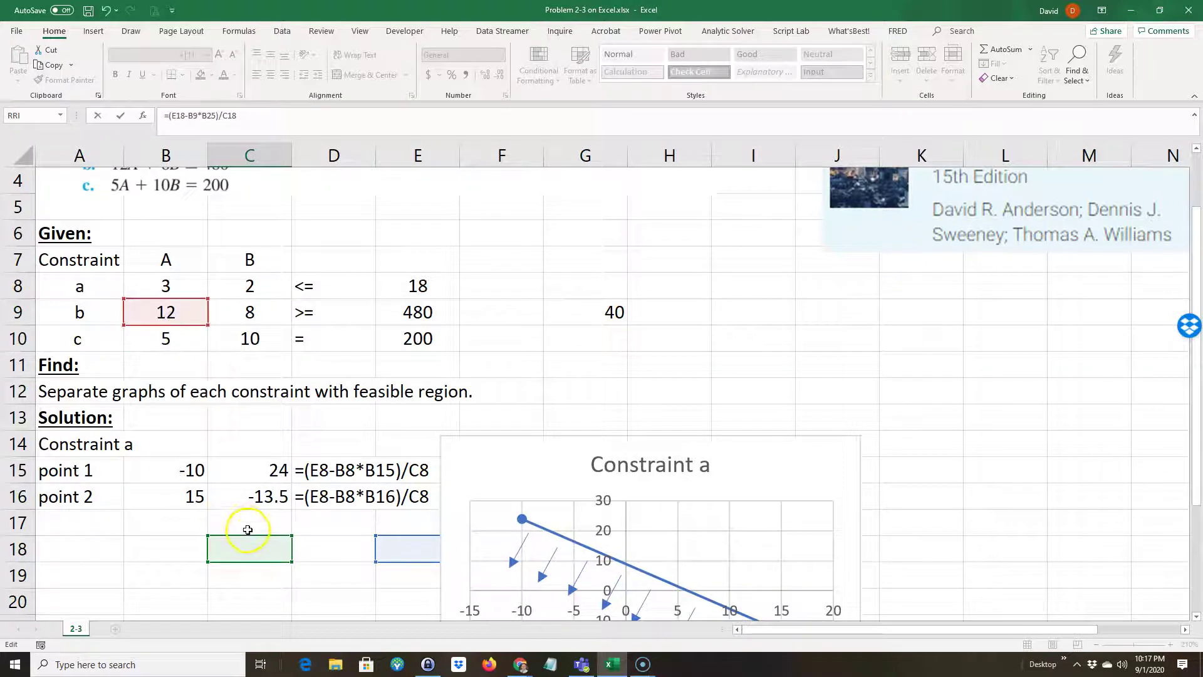
drag(248, 538, 238, 312)
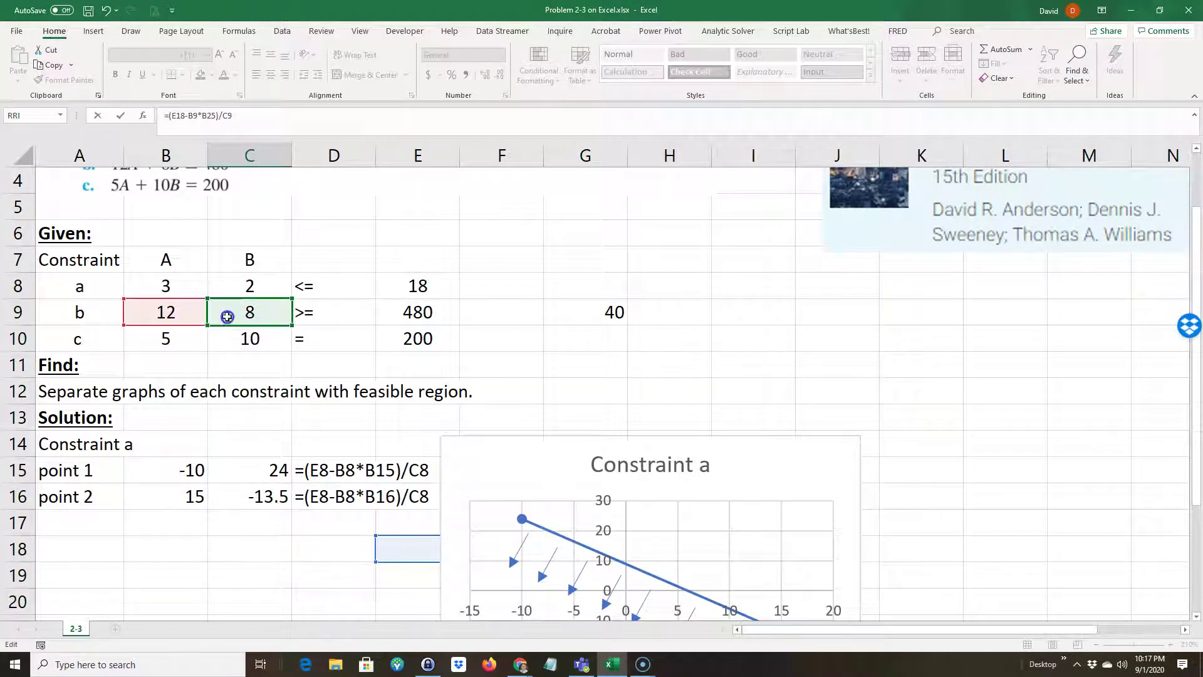
drag(393, 538, 396, 309)
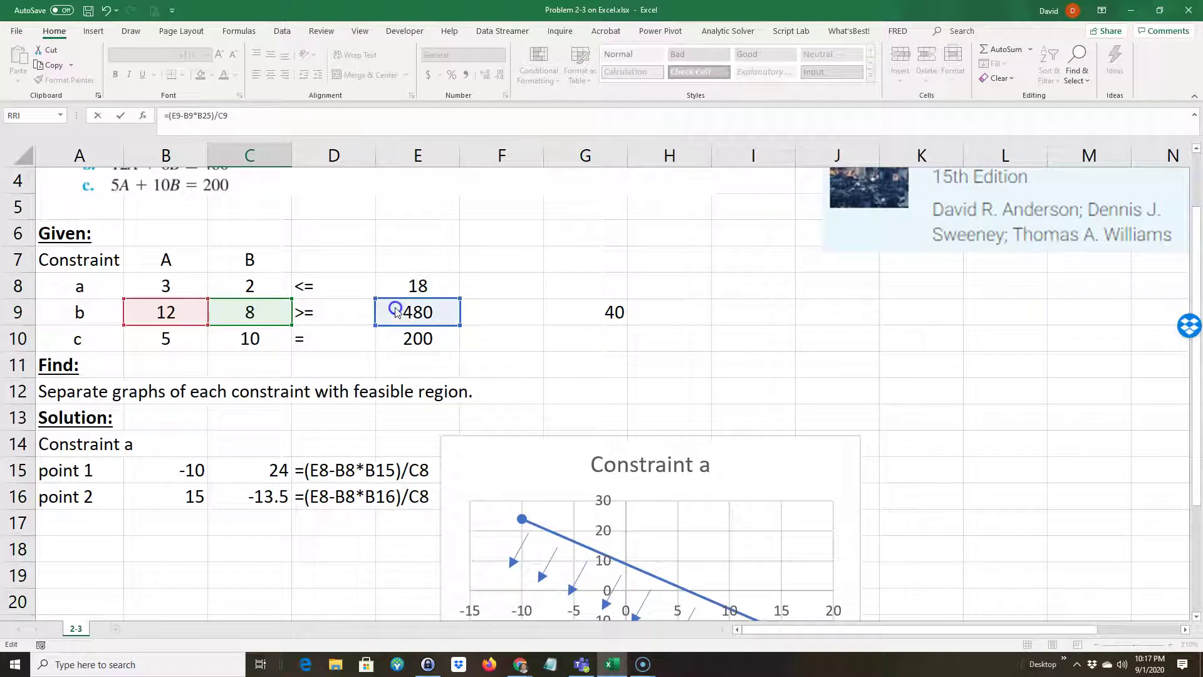
key(Return)
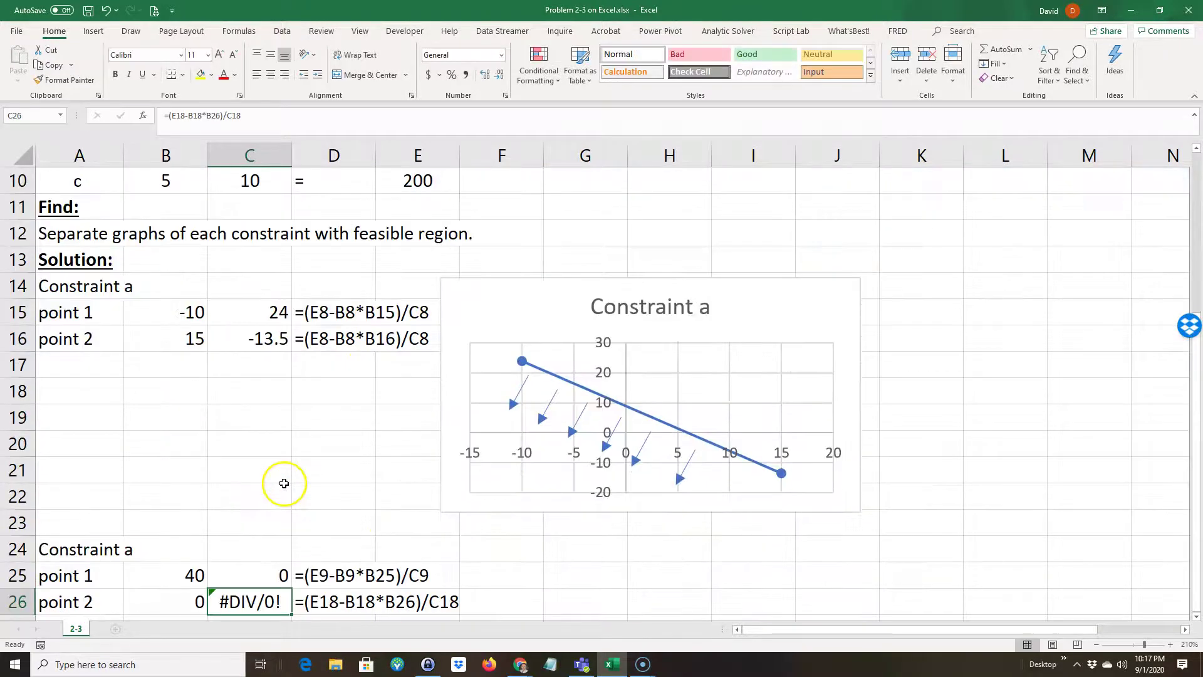
Repoint the references in C26's formula to B9, C9 and E9, giving =(E9-B9*B26)/C9
double_click(270, 600)
scroll(236, 349, up, 2)
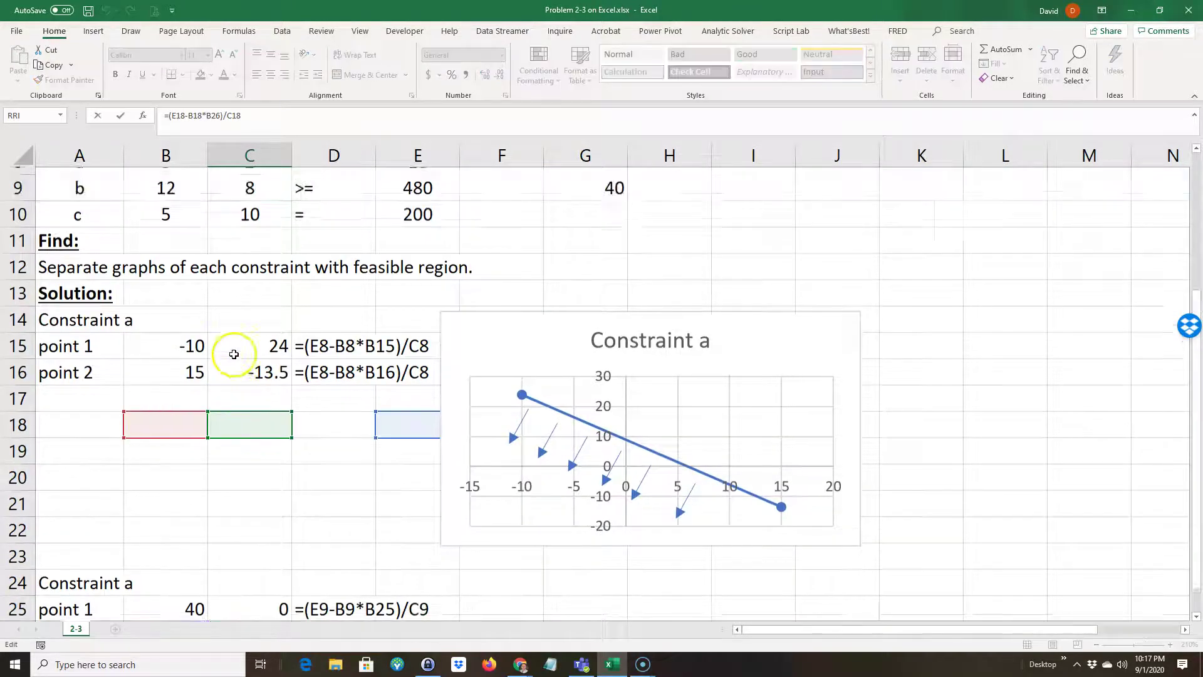
drag(178, 538, 168, 304)
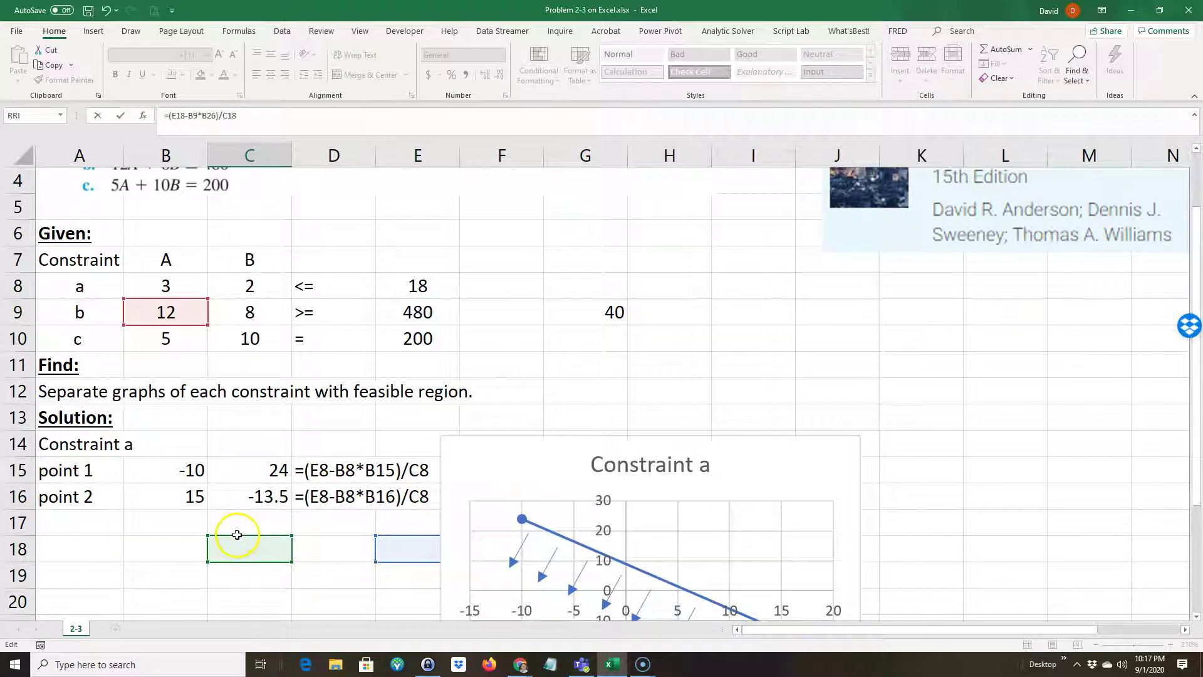
drag(238, 538, 237, 314)
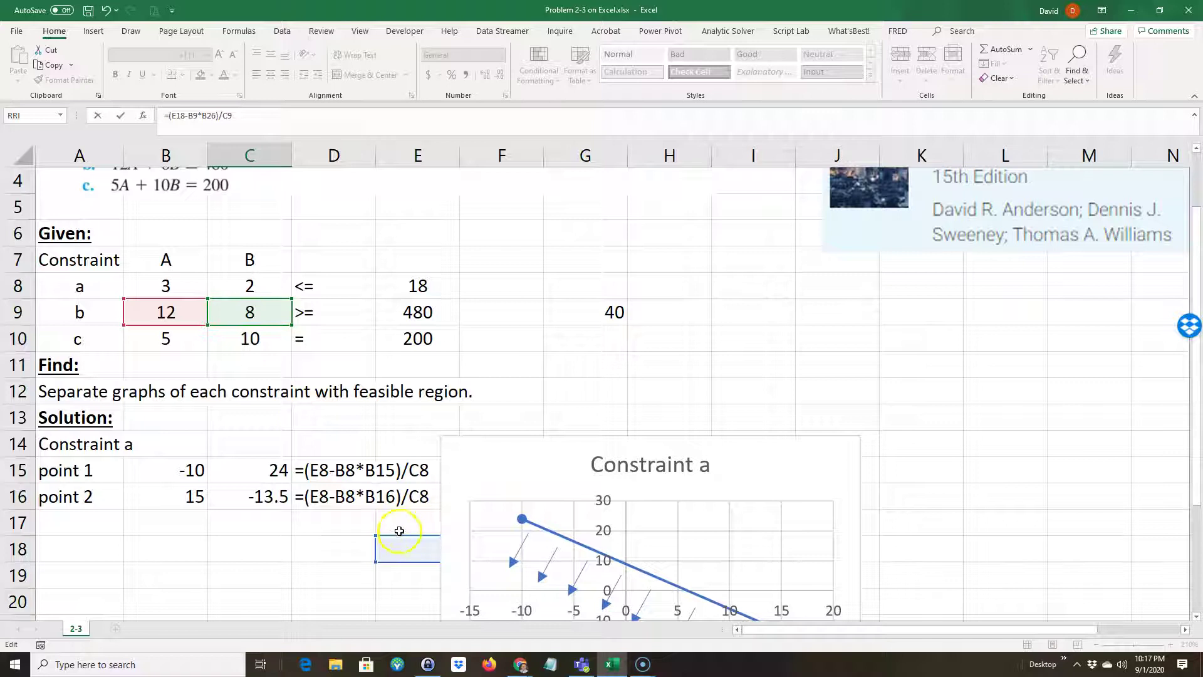
drag(400, 539, 389, 311)
key(Return)
Look at the scratch value in G9 and check constraint b's point values and formulas in rows 25 and 26
scroll(426, 376, up, 3)
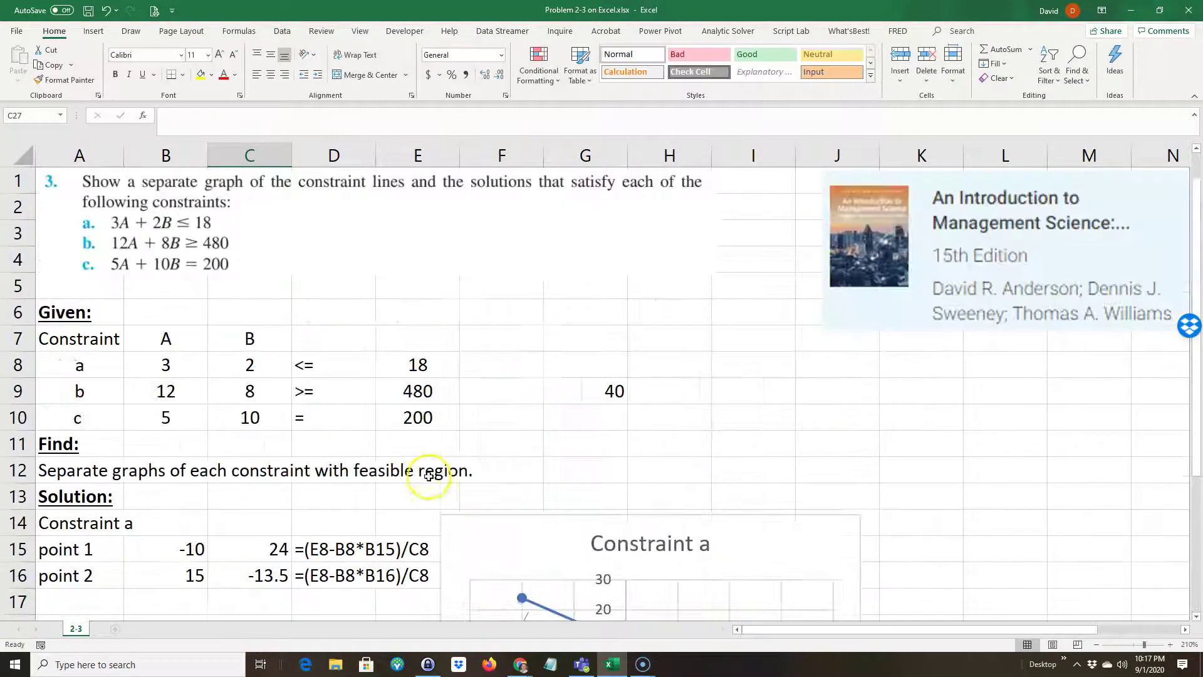
click(607, 360)
drag(626, 381, 623, 401)
click(399, 493)
scroll(399, 493, down, 3)
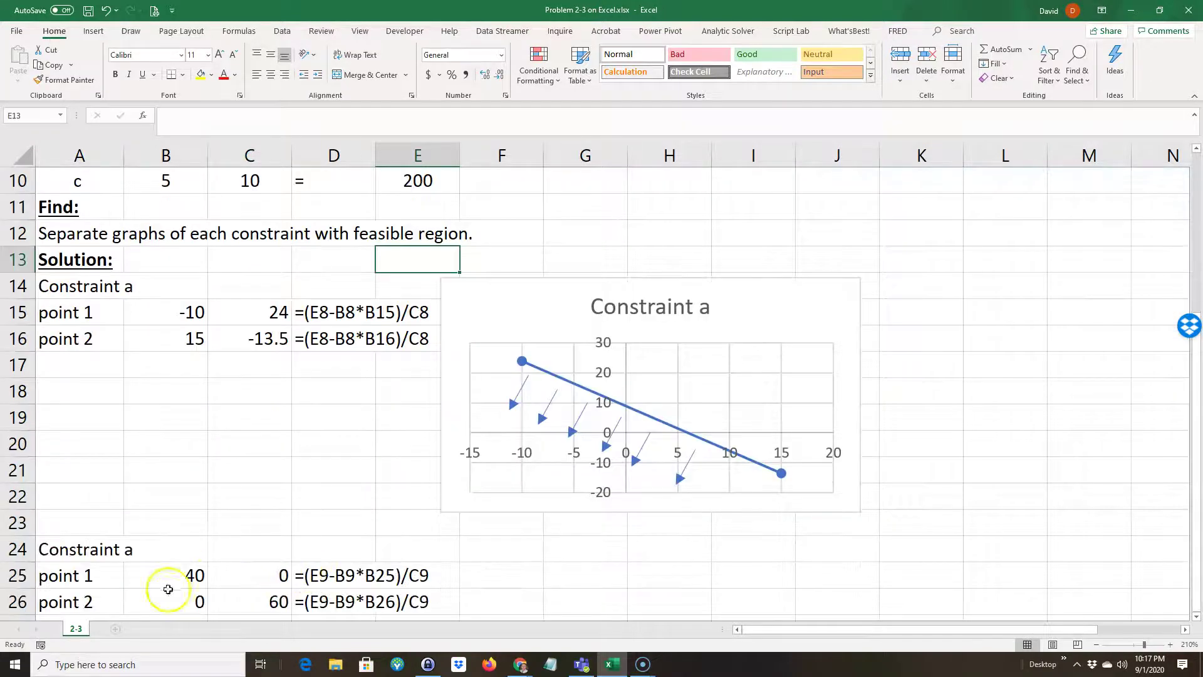
click(254, 575)
click(177, 578)
click(270, 575)
click(247, 598)
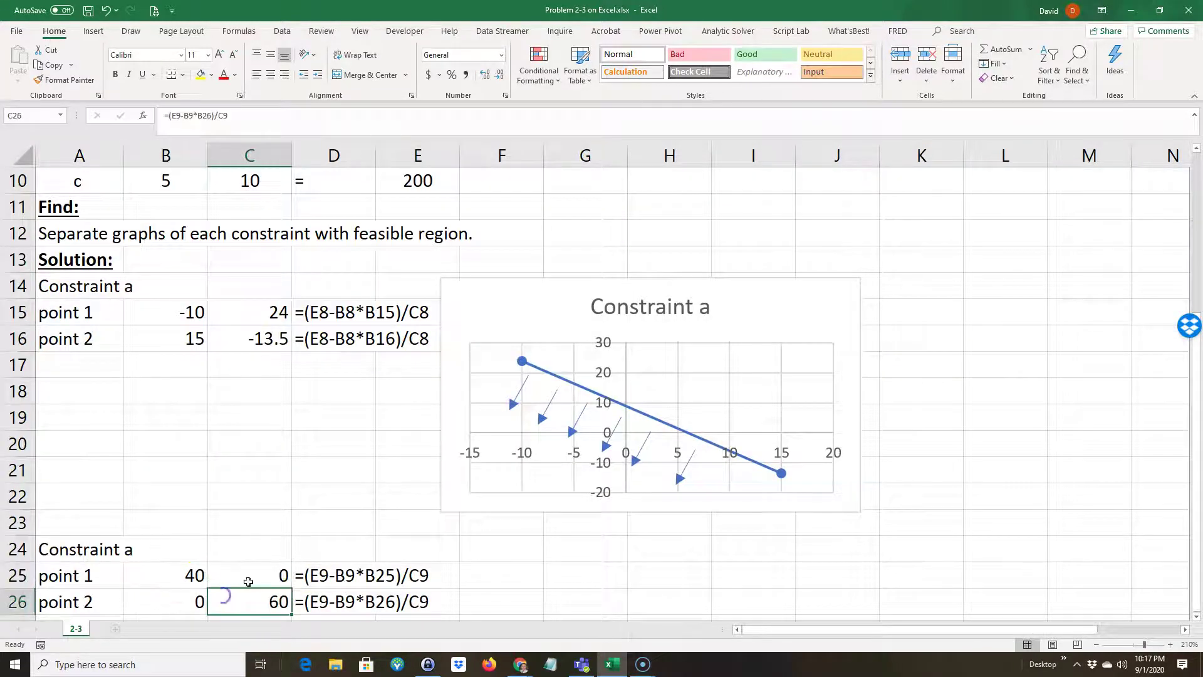
Copy the Constraint a chart and paste the duplicate at F25, beside the second set of points
click(513, 309)
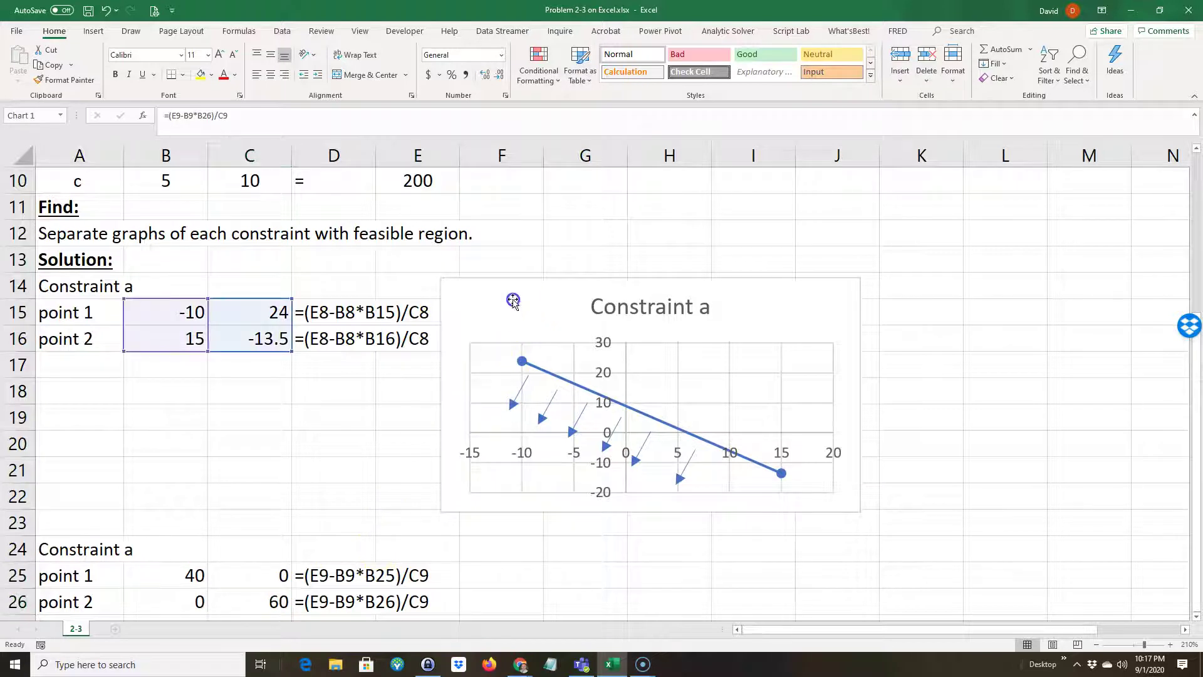
click(509, 301)
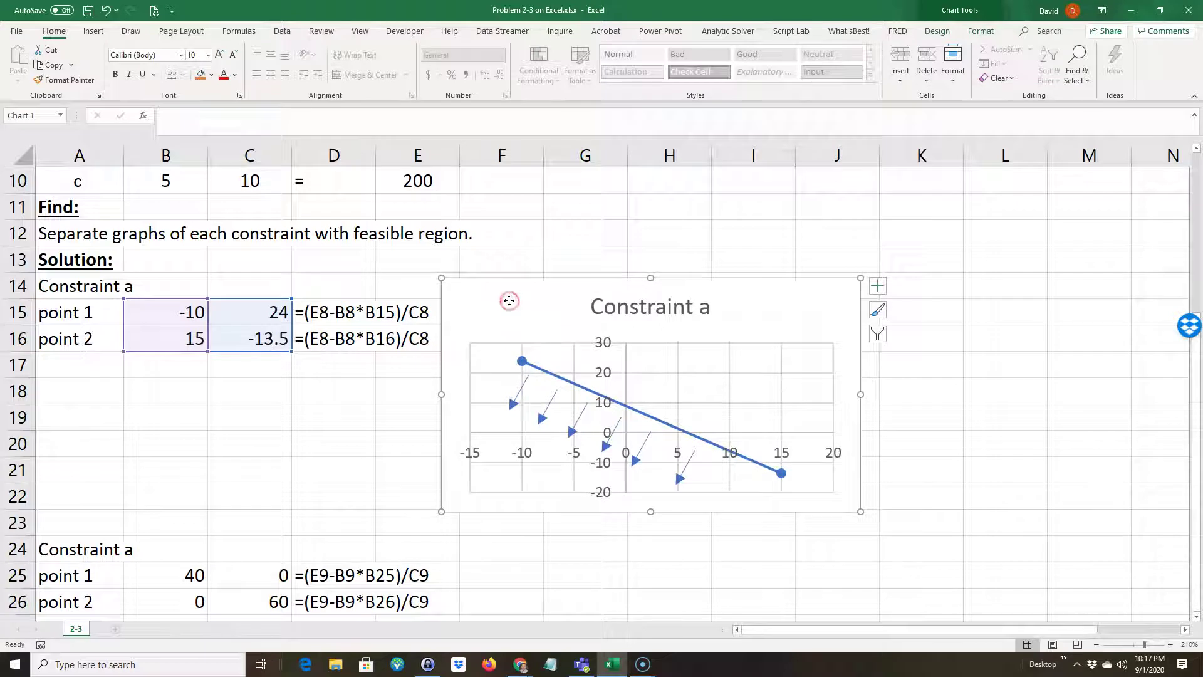
right_click(509, 301)
click(535, 325)
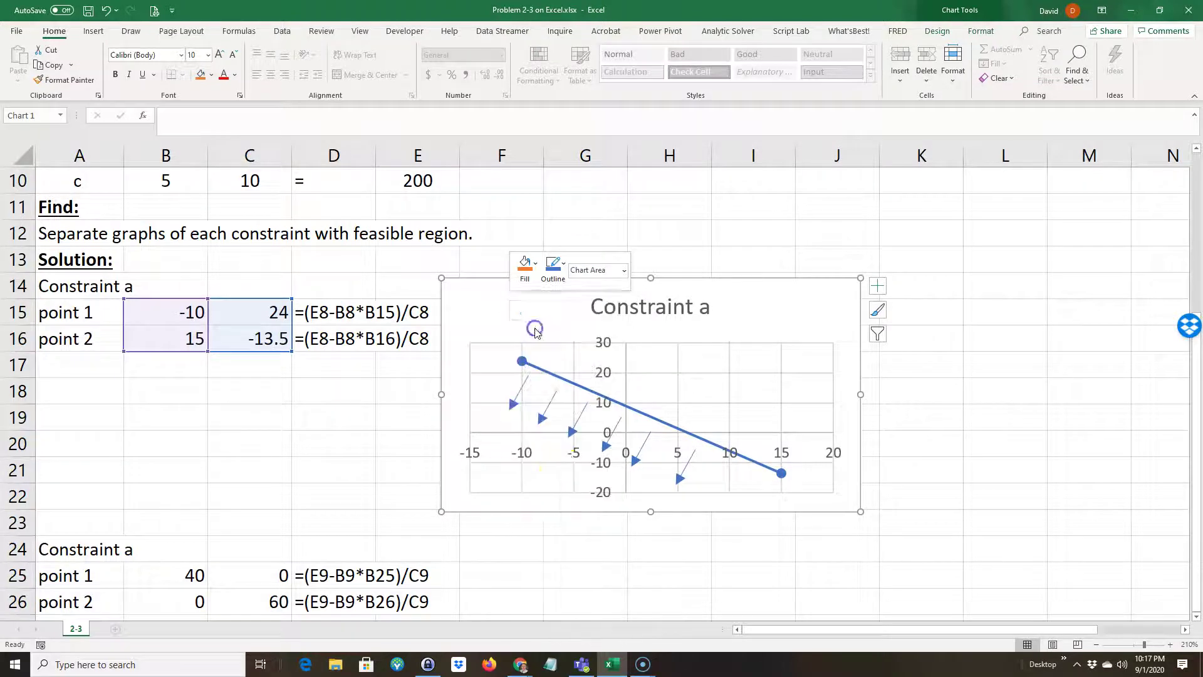
scroll(526, 478, down, 2)
scroll(526, 478, down, 1)
click(495, 424)
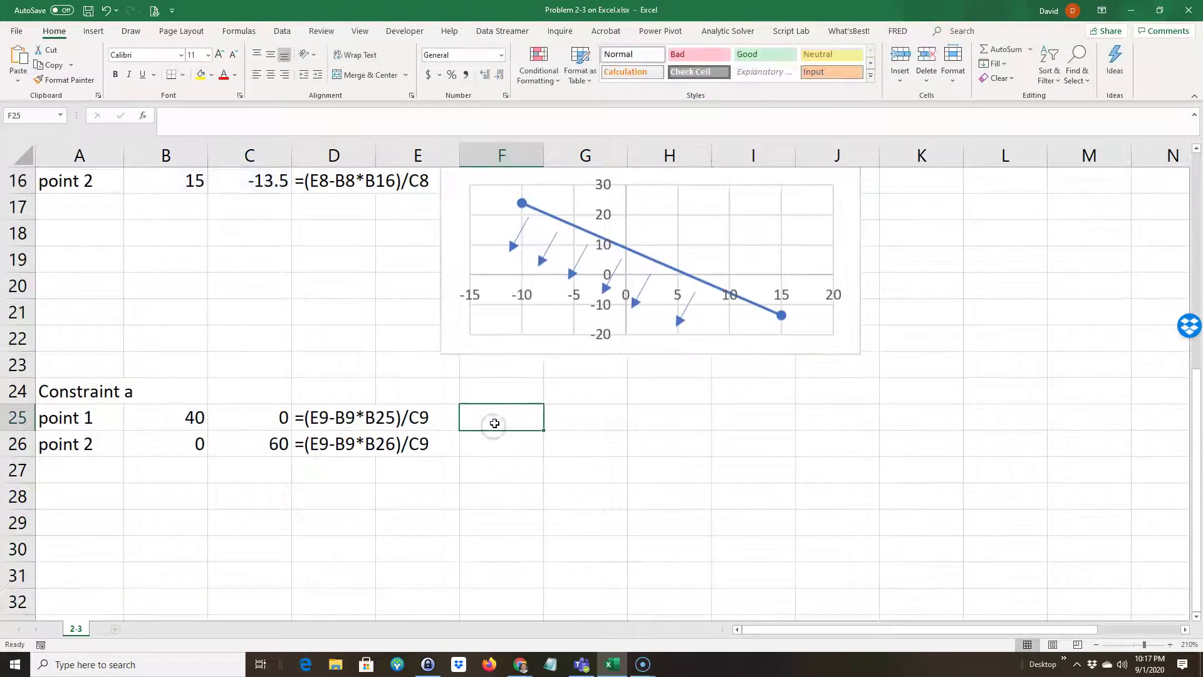
key(ctrl+v)
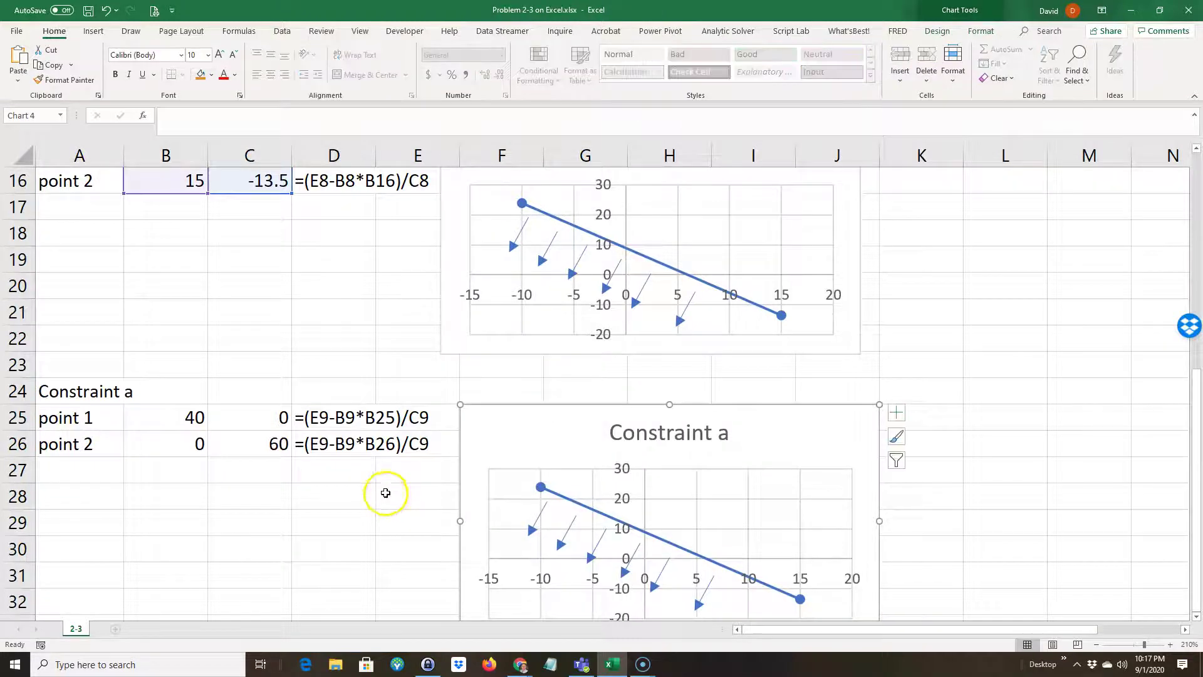
scroll(418, 405, down, 2)
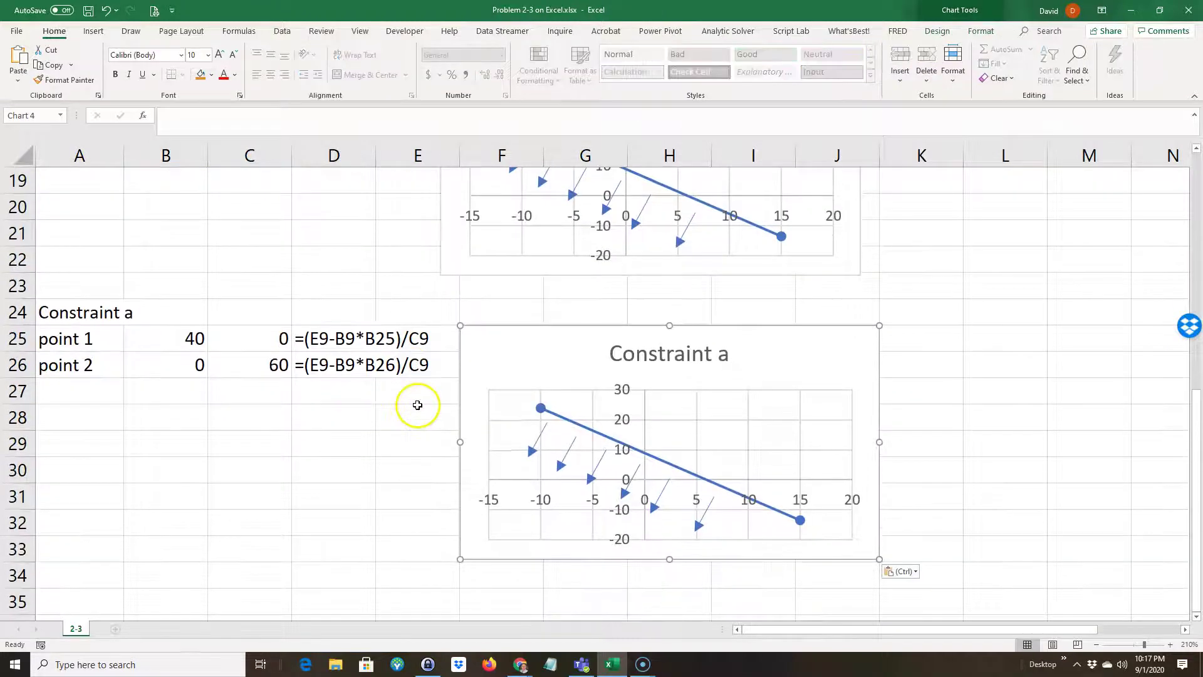
Move the pasted chart's series ranges to constraint b's points, with X values in B25:B26 and Y values in C25:C26
click(568, 420)
scroll(333, 443, up, 3)
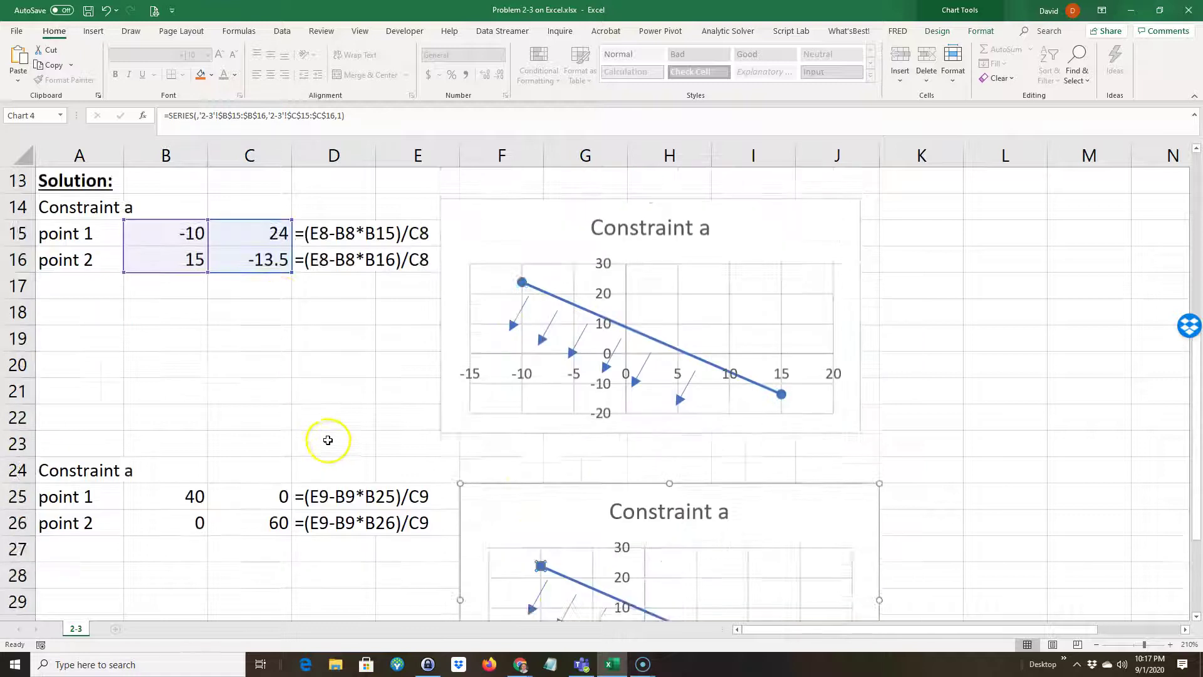
drag(167, 350, 161, 591)
drag(249, 355, 257, 589)
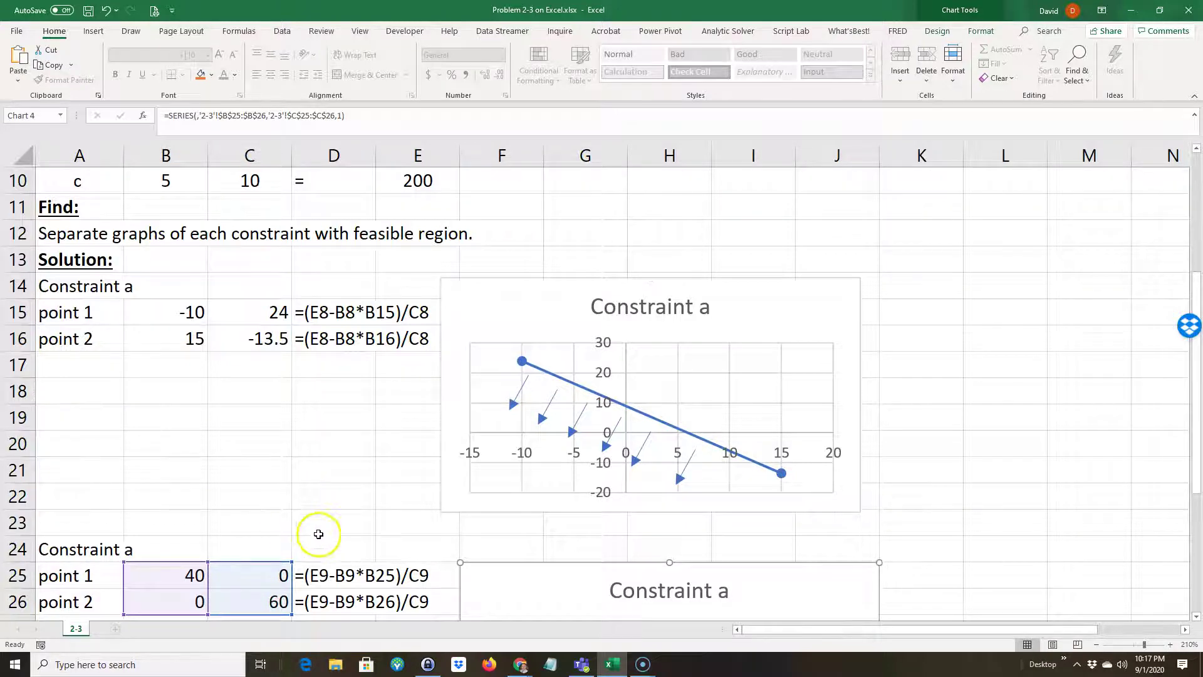
scroll(318, 534, down, 2)
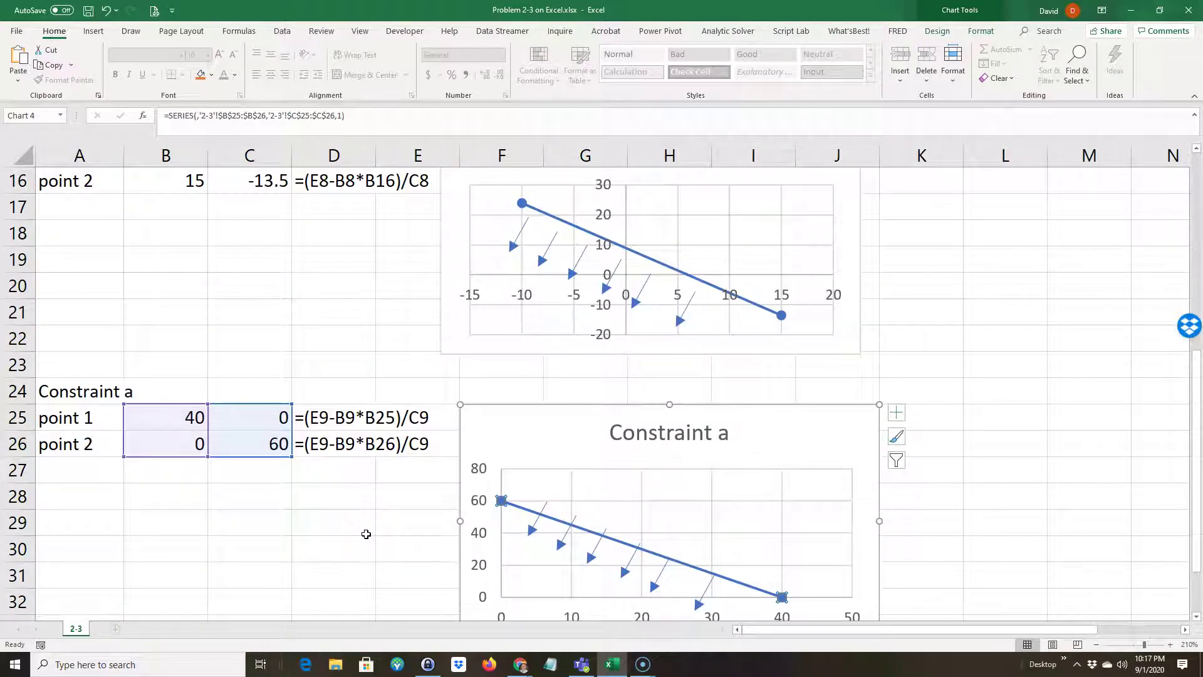
Delete all six copied feasible-region arrows from the second chart
click(480, 453)
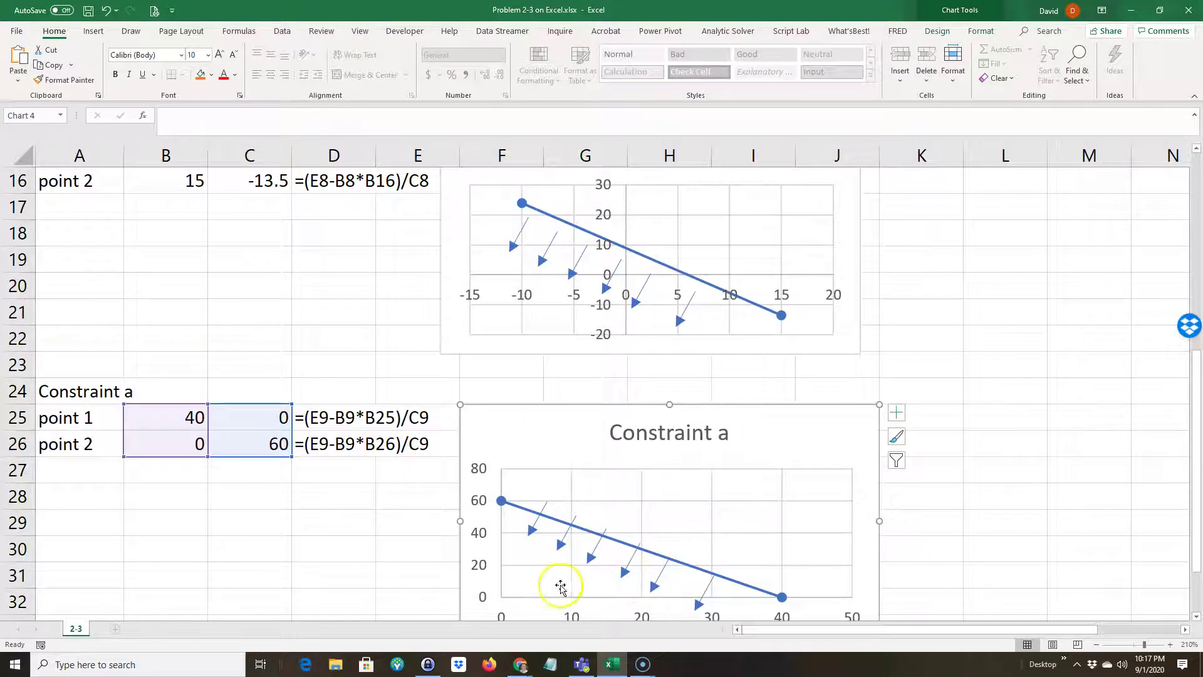
scroll(397, 524, down, 1)
mouse_move(524, 519)
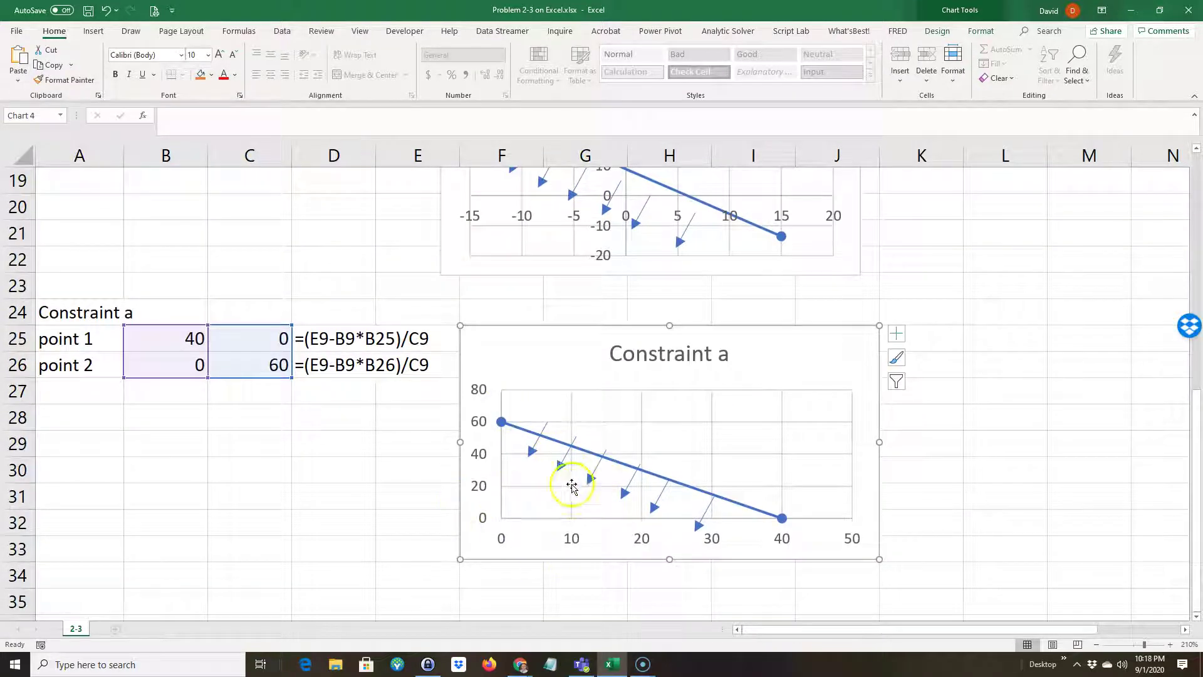
click(535, 454)
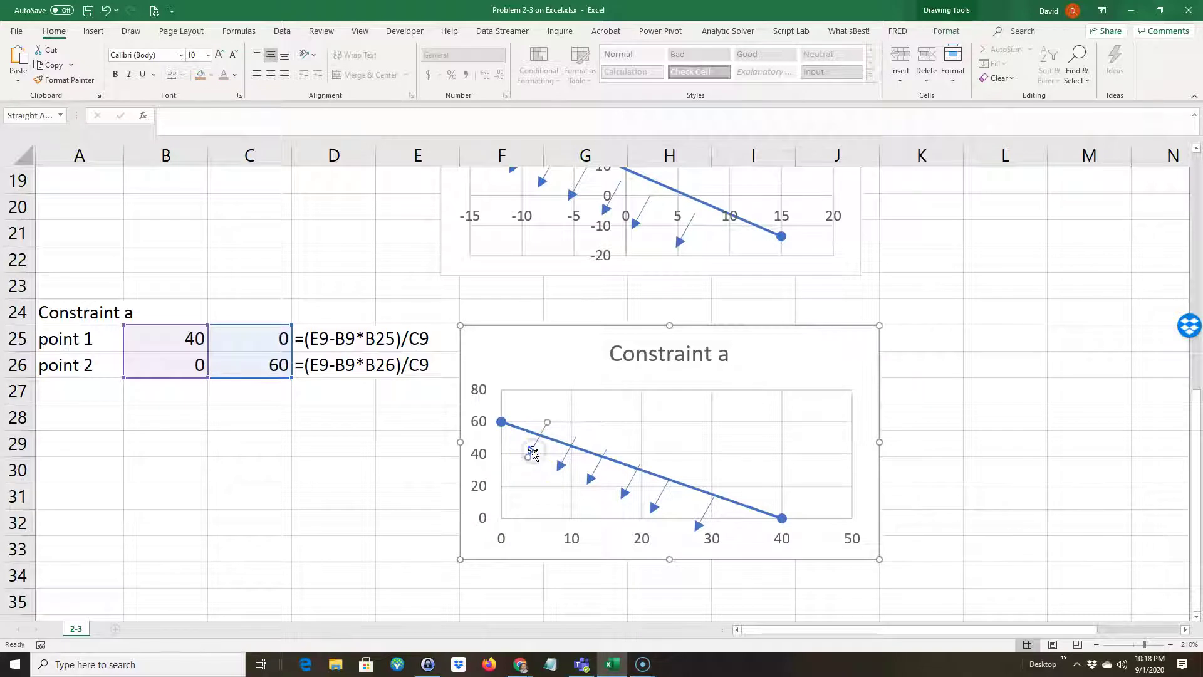
key(Delete)
click(563, 465)
key(Delete)
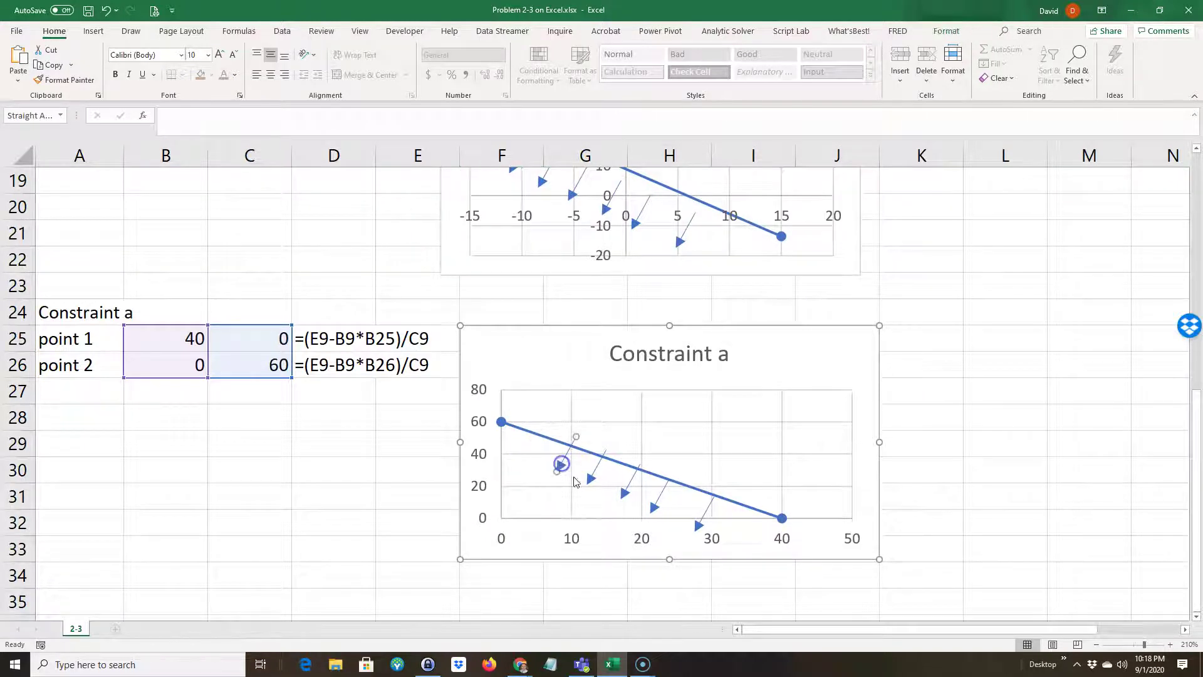
key(Delete)
click(625, 493)
key(Delete)
click(656, 504)
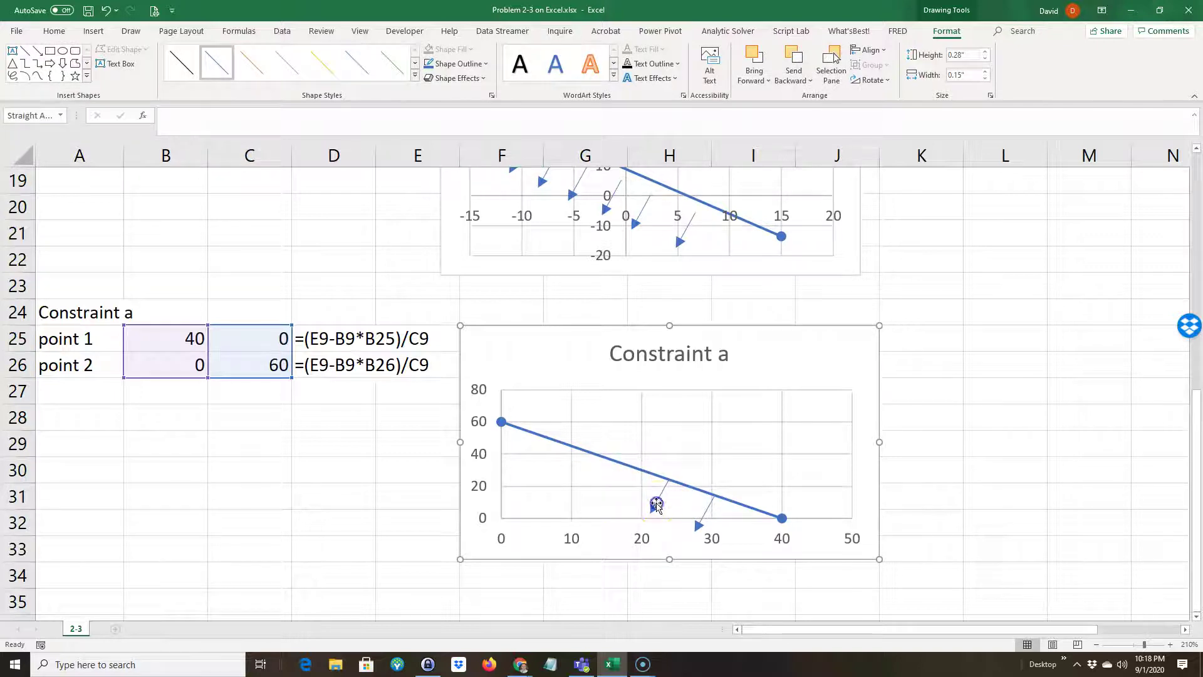
key(Delete)
click(706, 511)
key(Delete)
Relink the second chart's title to cell A24 with the formula ='2-3'!$A$24
click(659, 350)
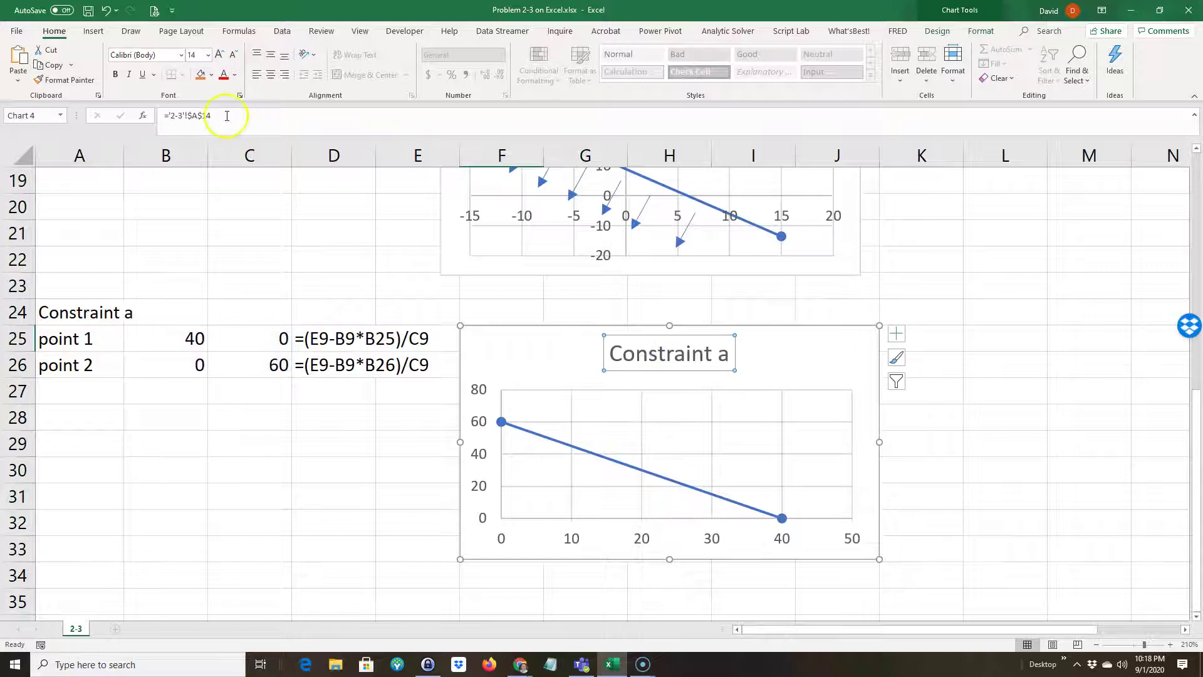
drag(227, 115, 153, 119)
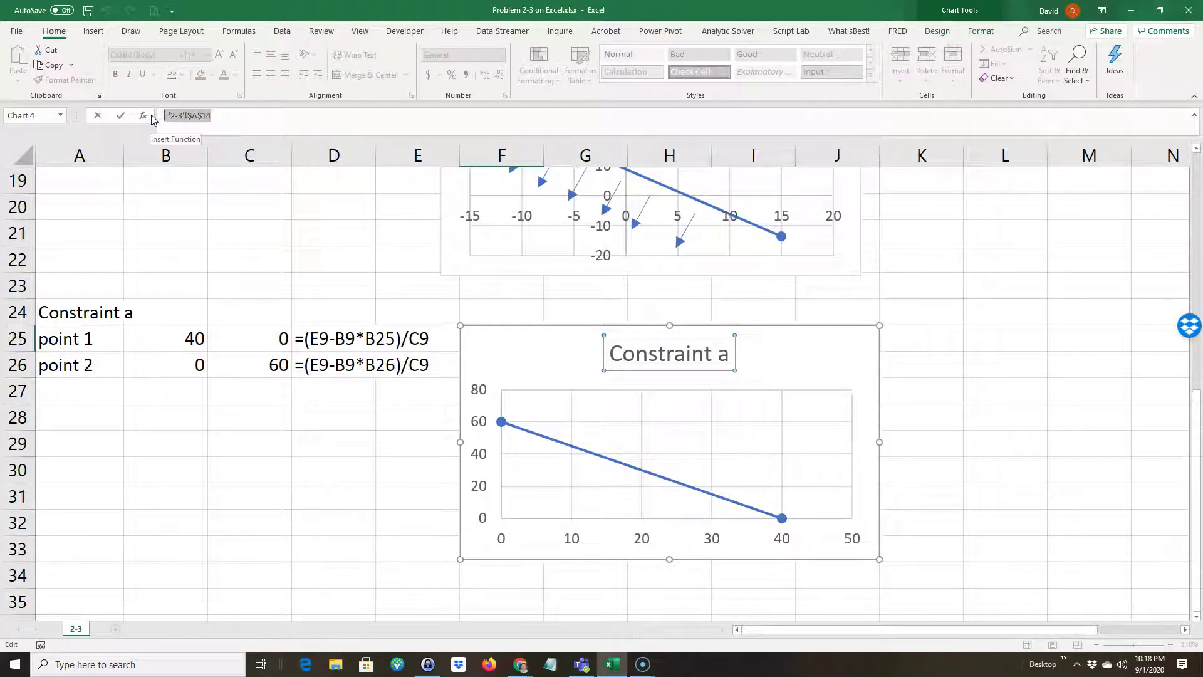
text(=)
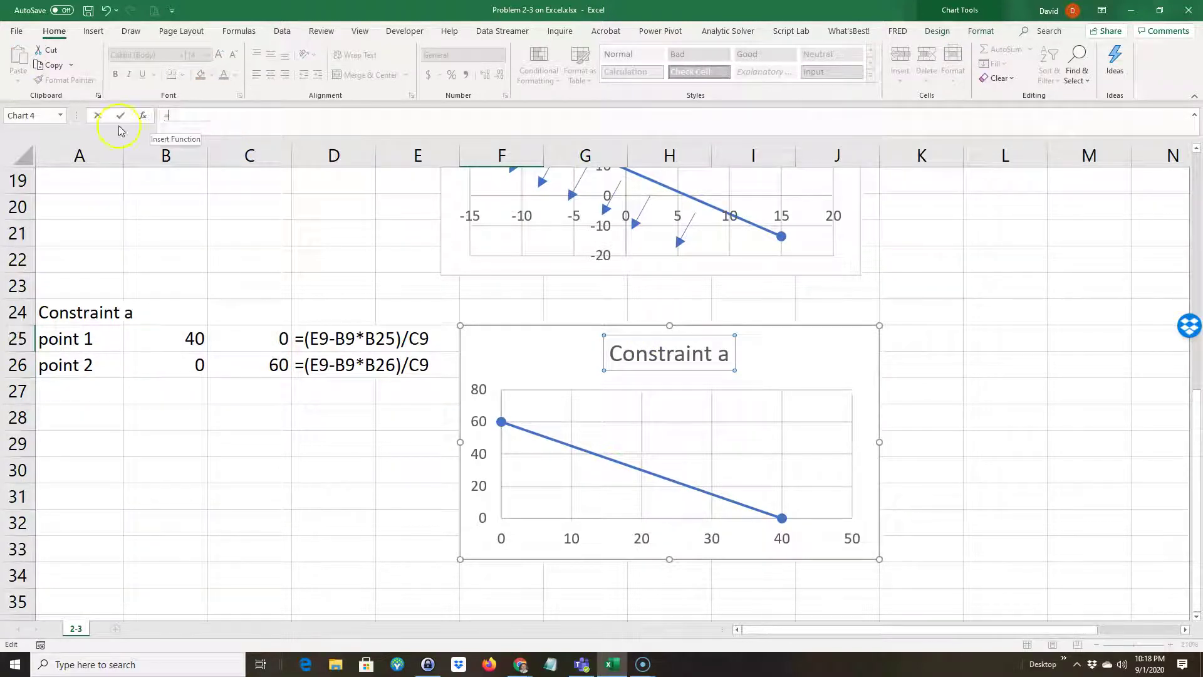
click(61, 315)
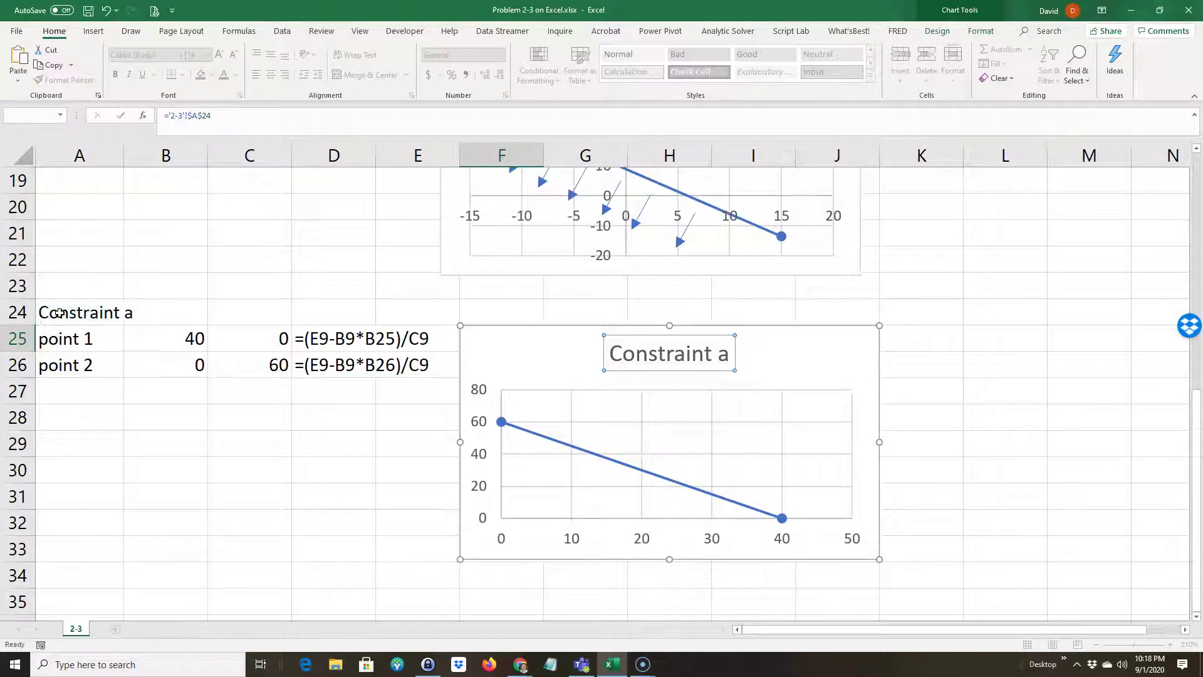
Change the heading in A24 to "Constraint b"
double_click(59, 313)
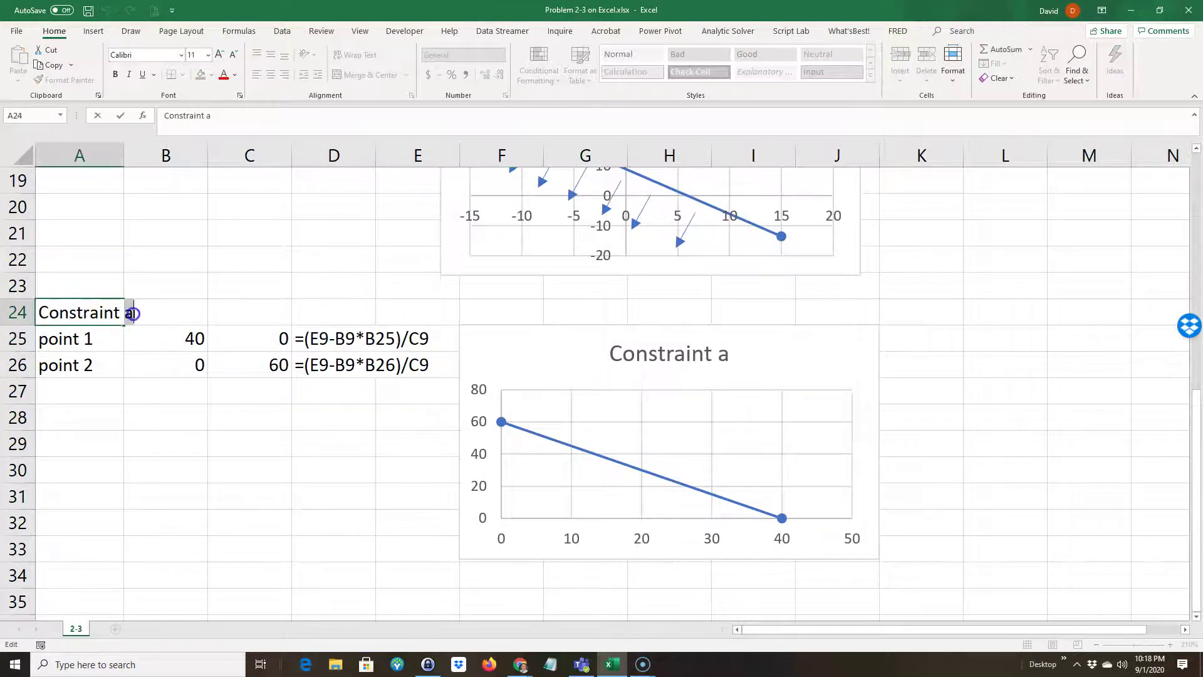
text(b)
click(147, 465)
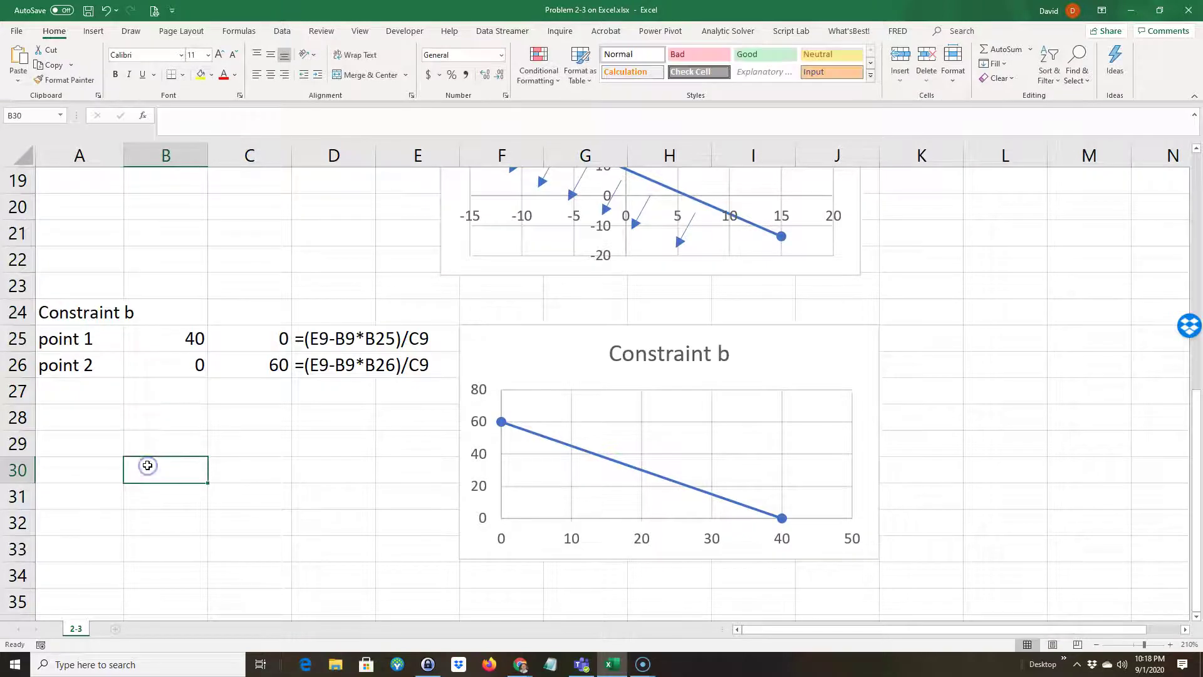
Widen constraint b's plotted line by setting point 2 in B26 to -40 and point 1 in B25 to 80
scroll(389, 339, up, 1)
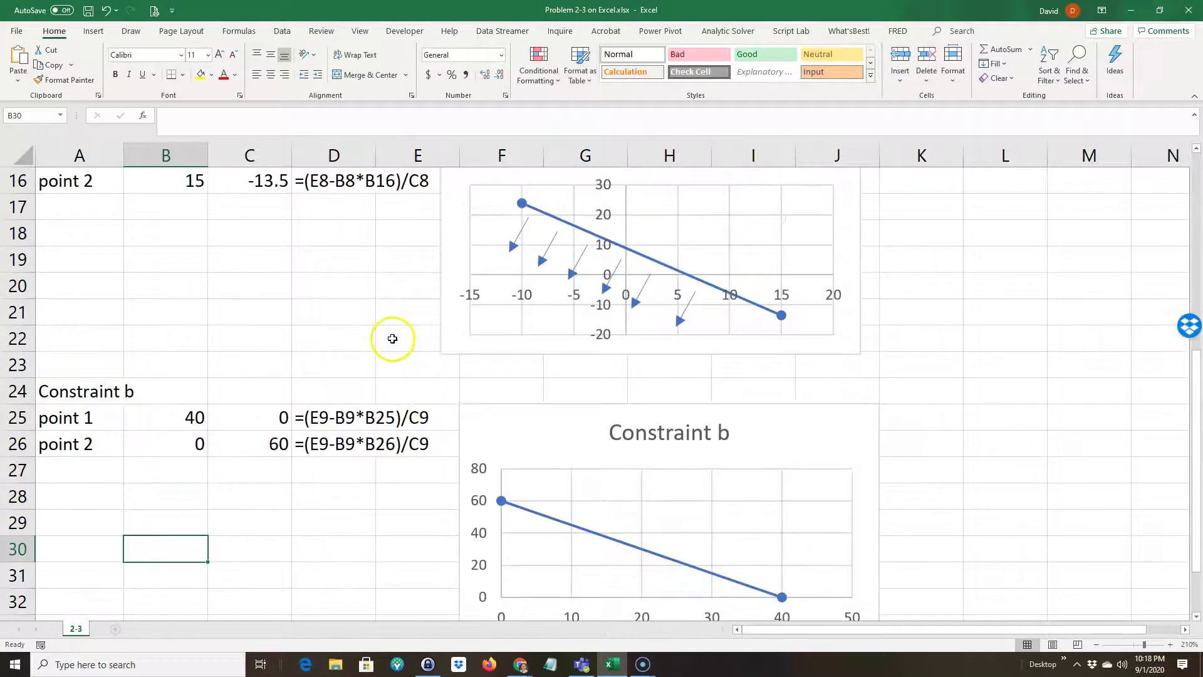
scroll(439, 323, up, 1)
scroll(401, 326, down, 2)
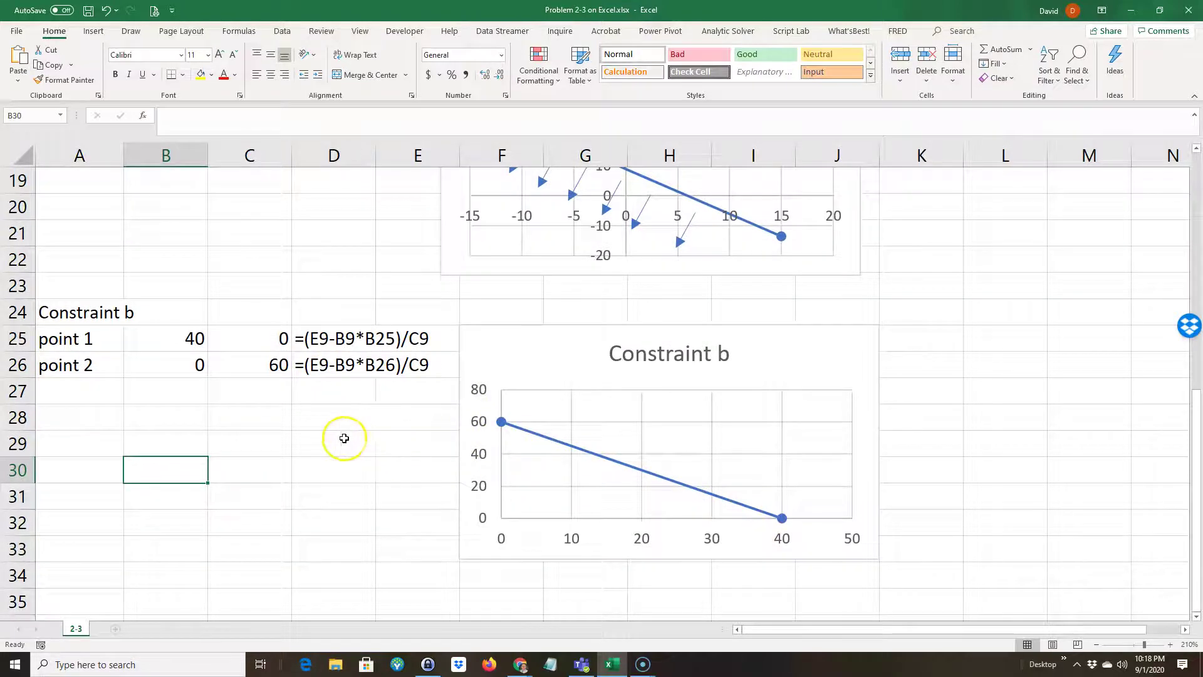
click(188, 372)
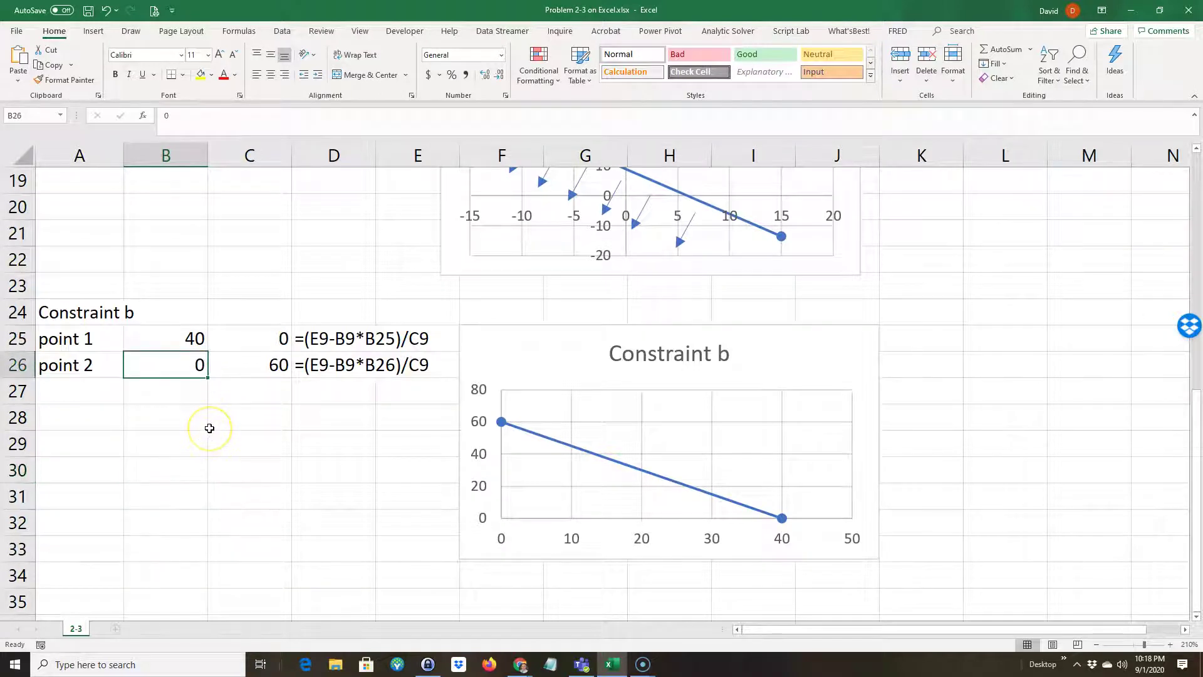
text(-)
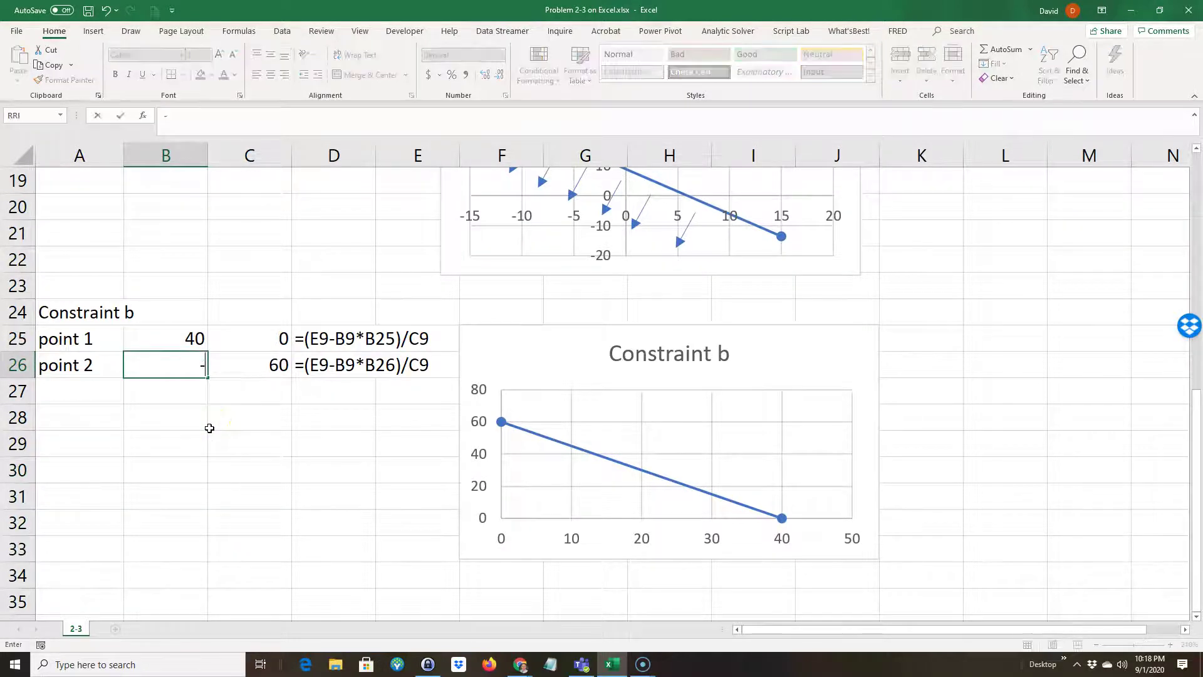
text(40)
key(ctrl+Return)
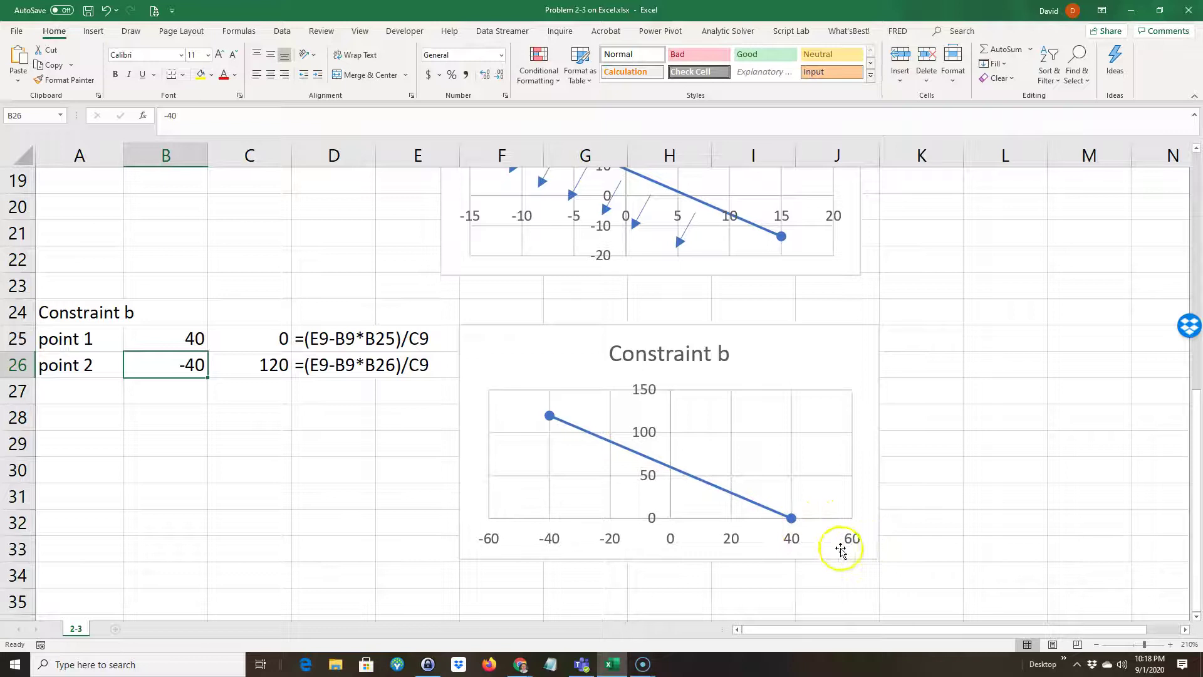
click(187, 340)
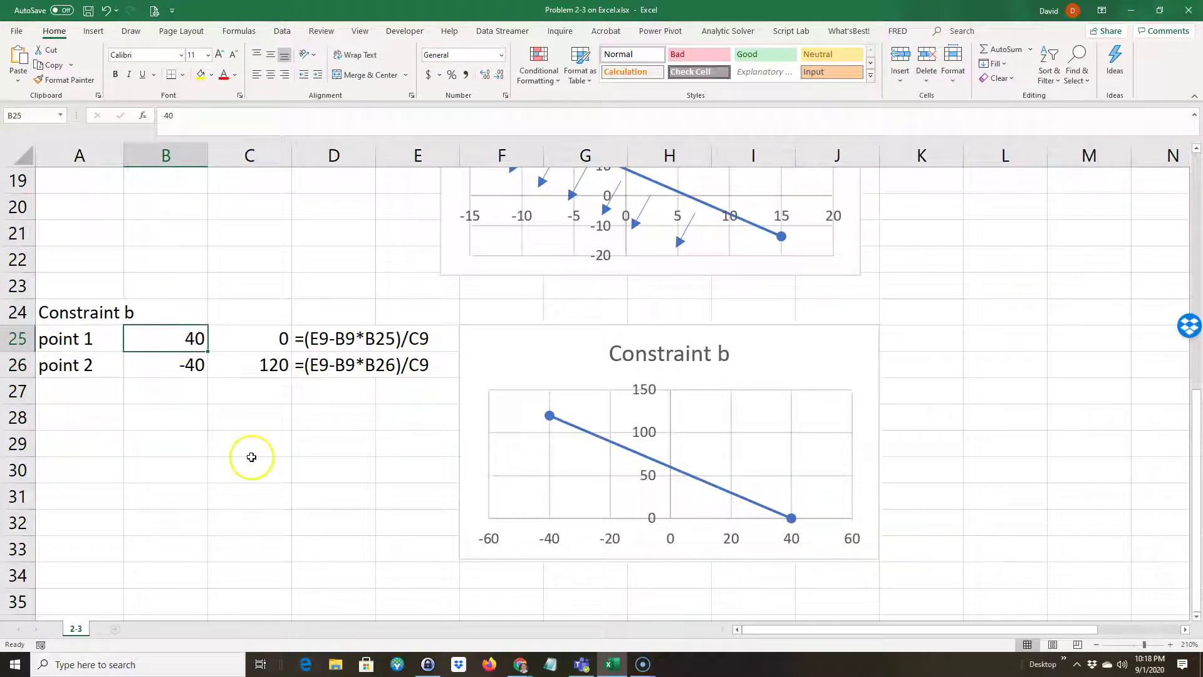
text(80)
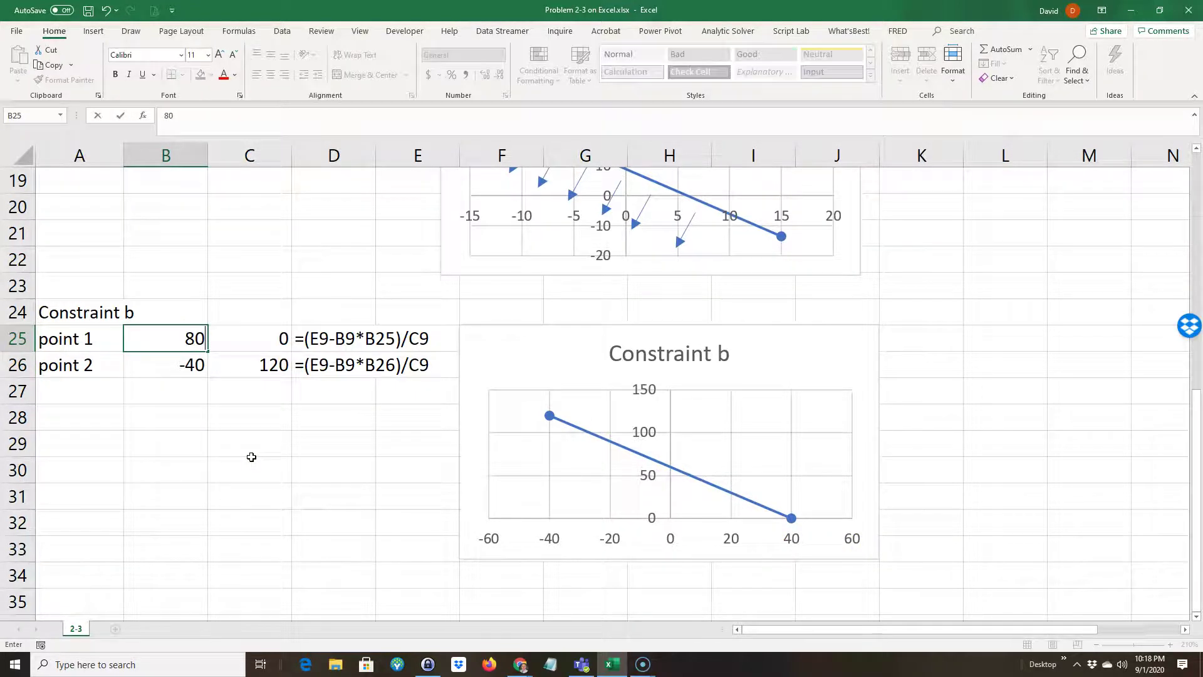
key(ctrl+Return)
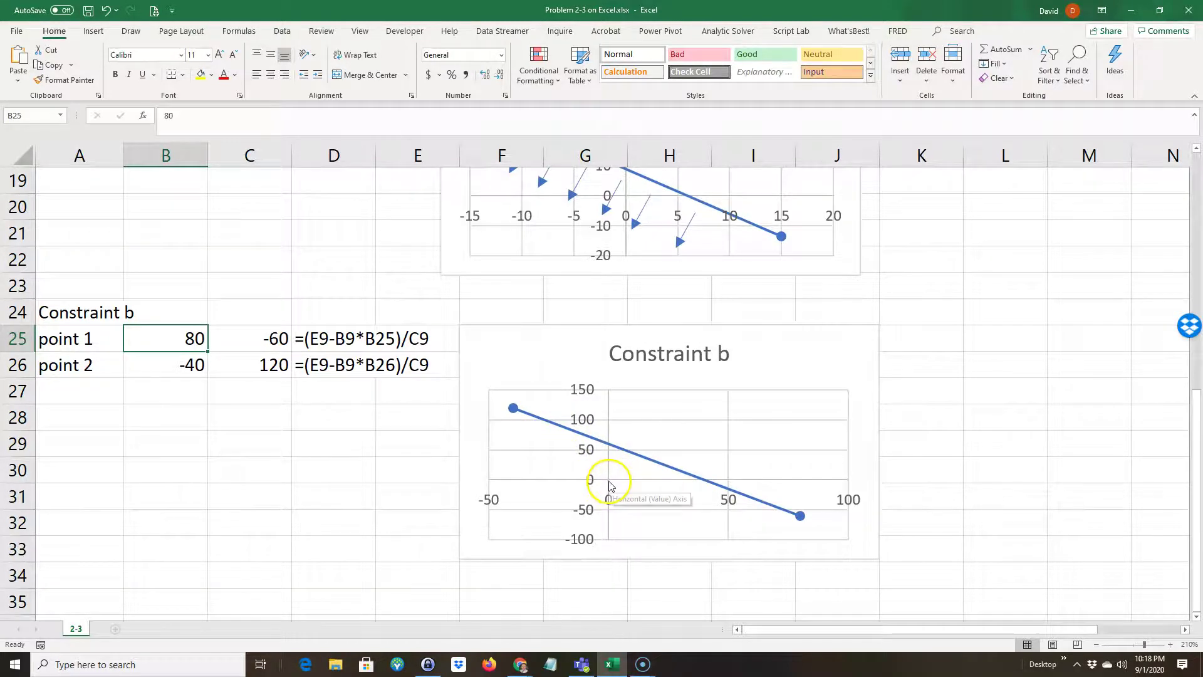
Check constraint b's inequality in row 9 and draw an arrow about 0.36" high and 0.23" wide pointing up and away from its line
scroll(349, 489, up, 5)
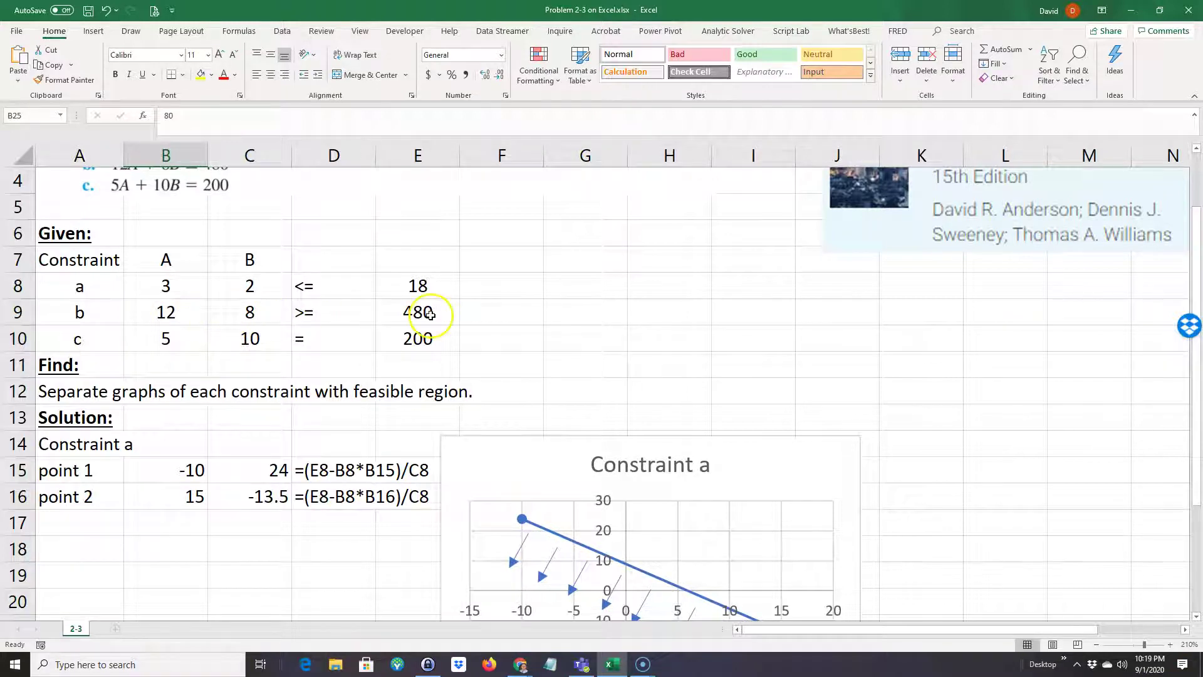
scroll(397, 461, down, 2)
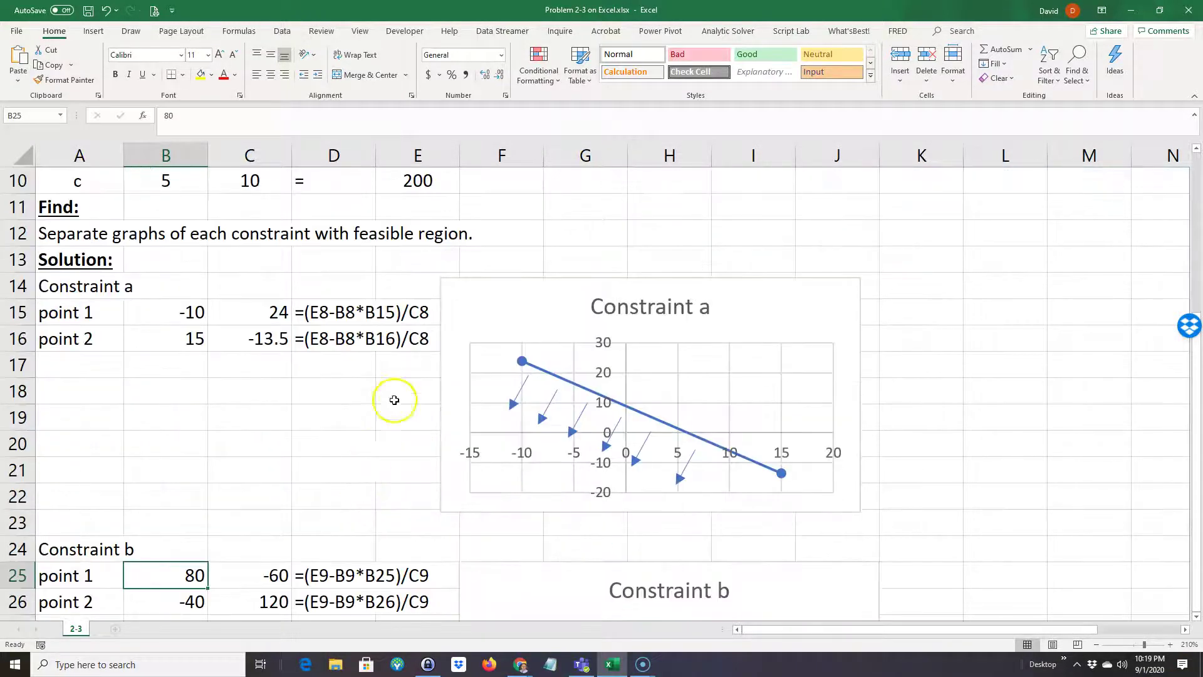
scroll(401, 404, down, 1)
scroll(623, 537, down, 1)
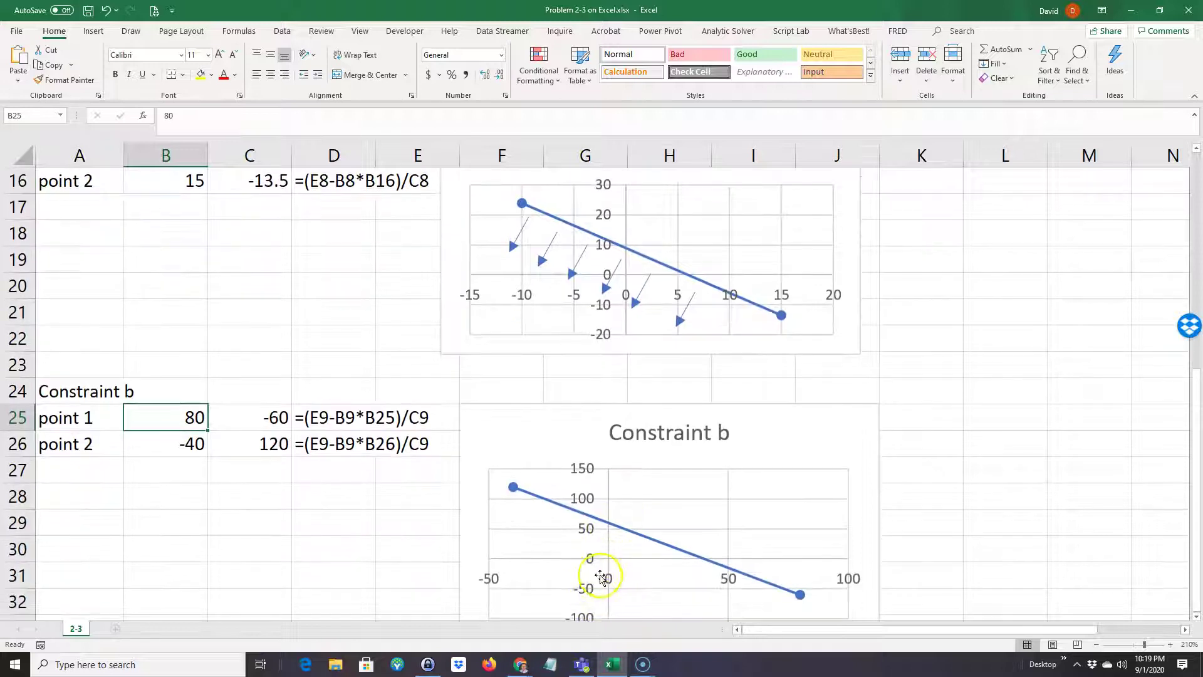
scroll(225, 457, up, 4)
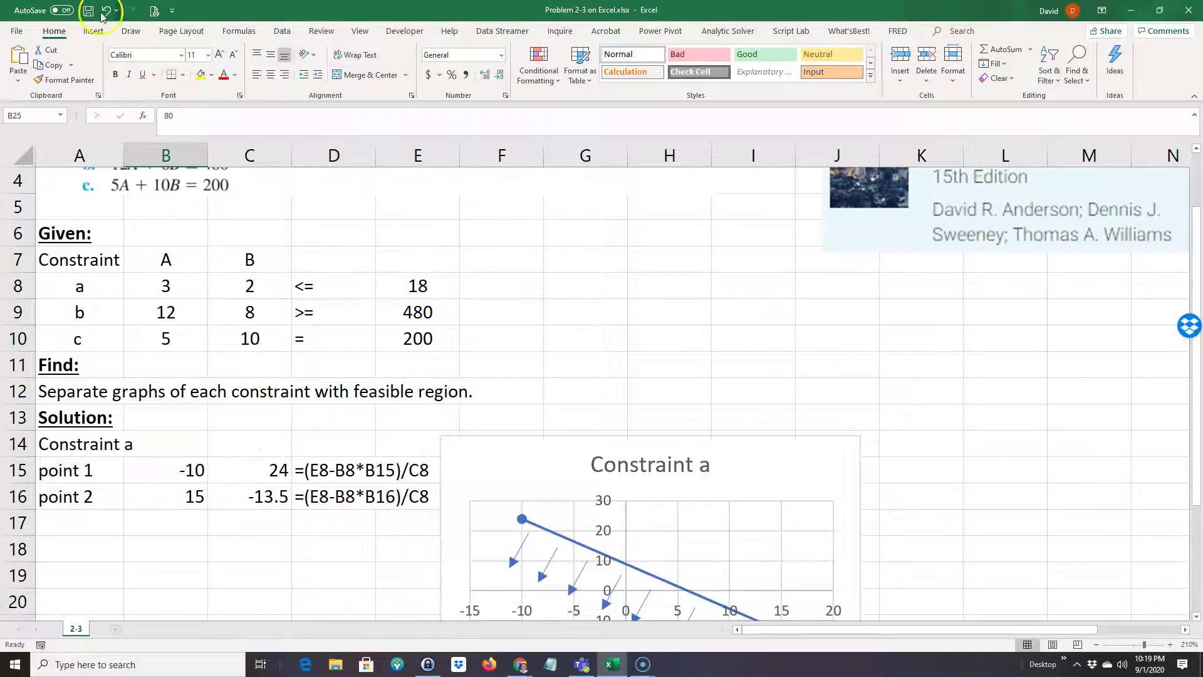
click(91, 32)
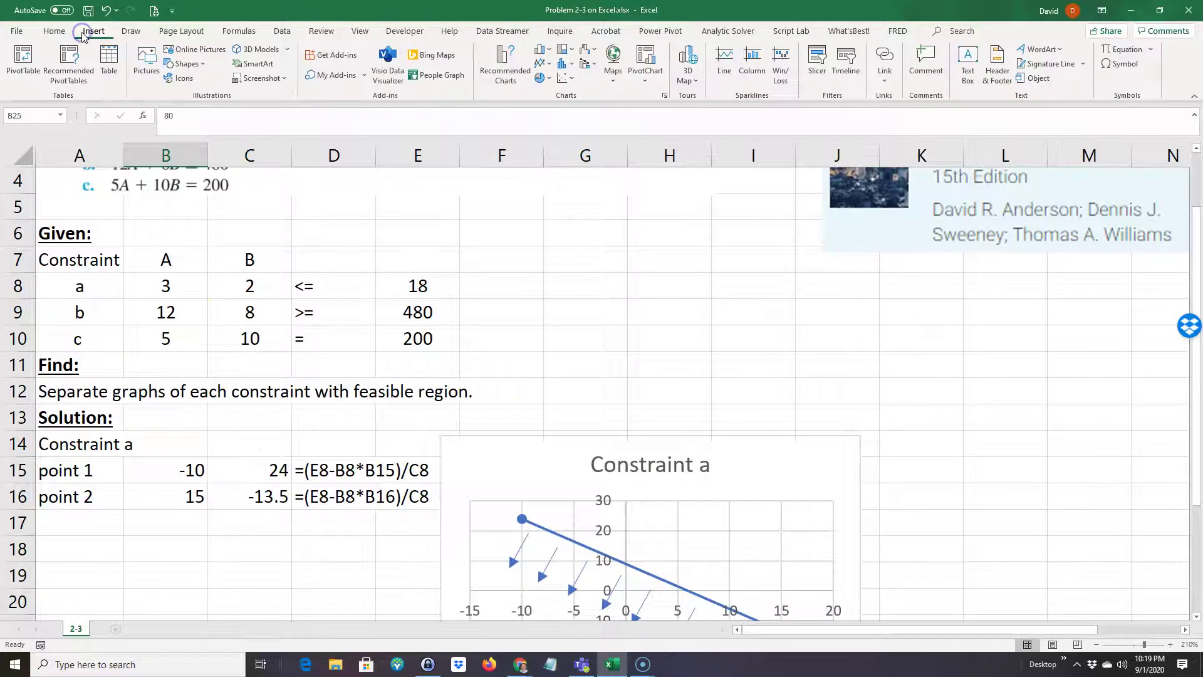
click(181, 64)
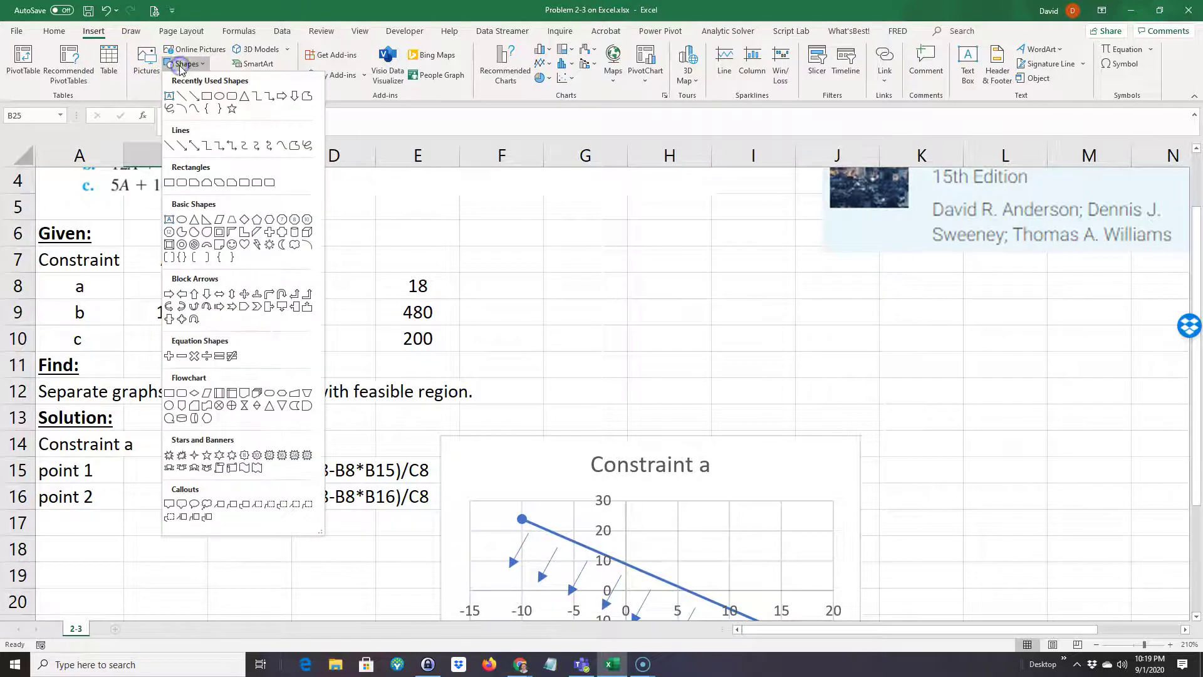
click(197, 98)
scroll(615, 552, down, 3)
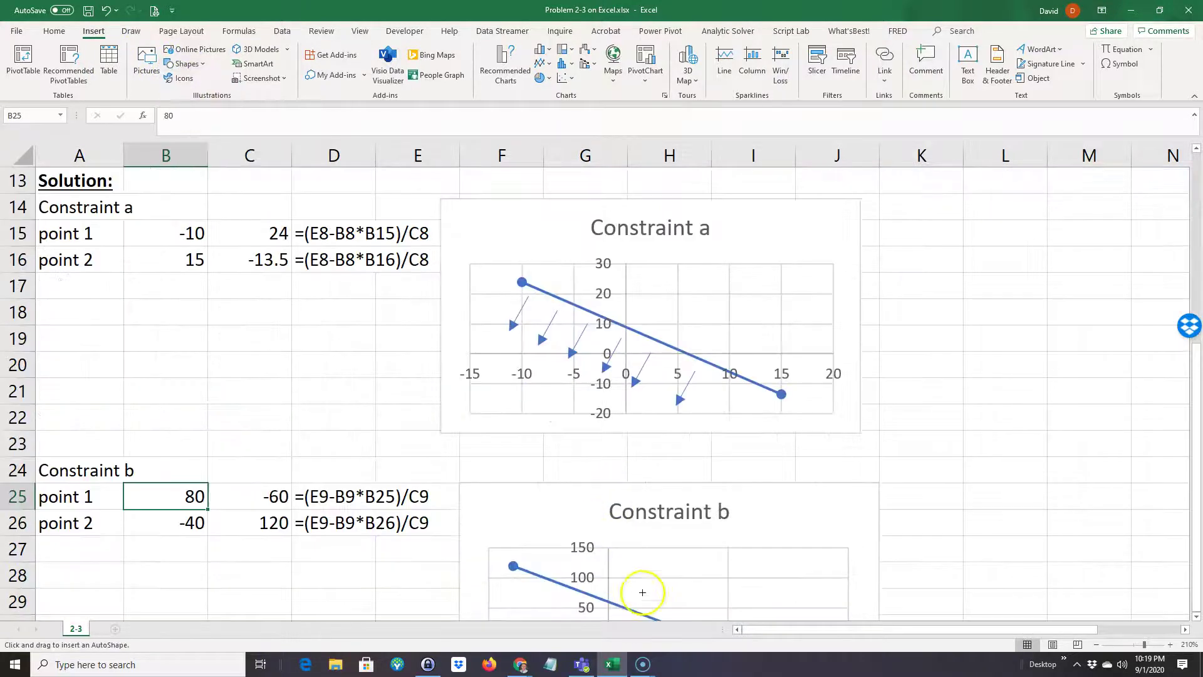
drag(665, 559, 670, 559)
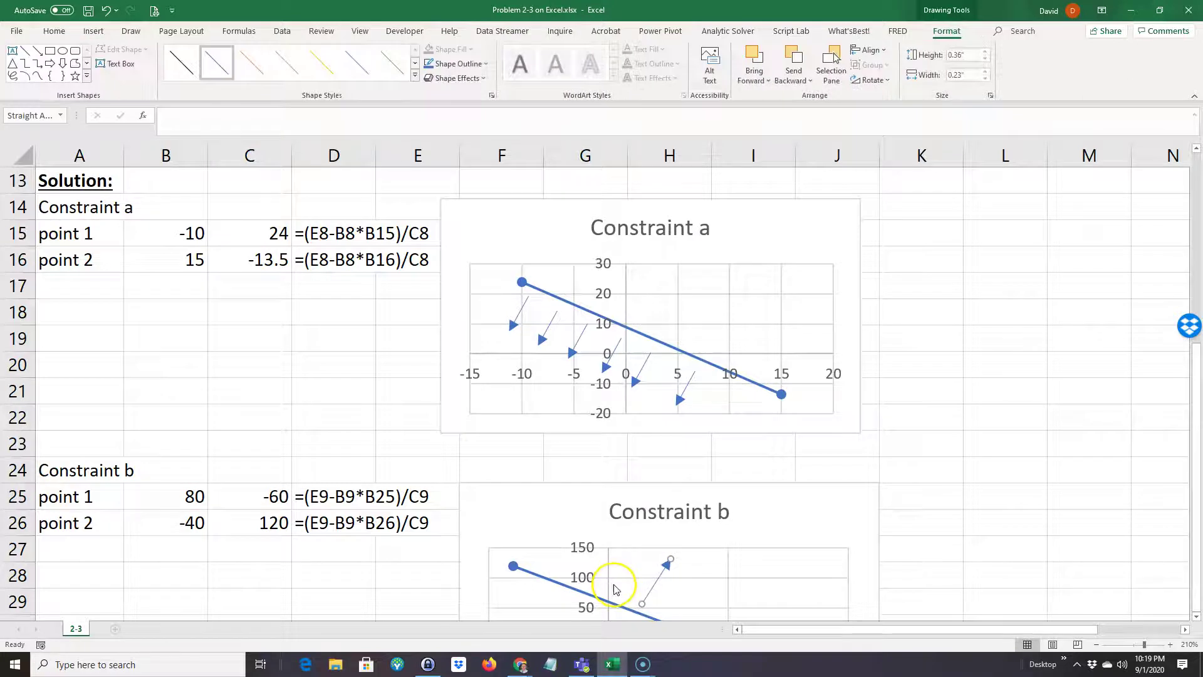
scroll(618, 551, down, 2)
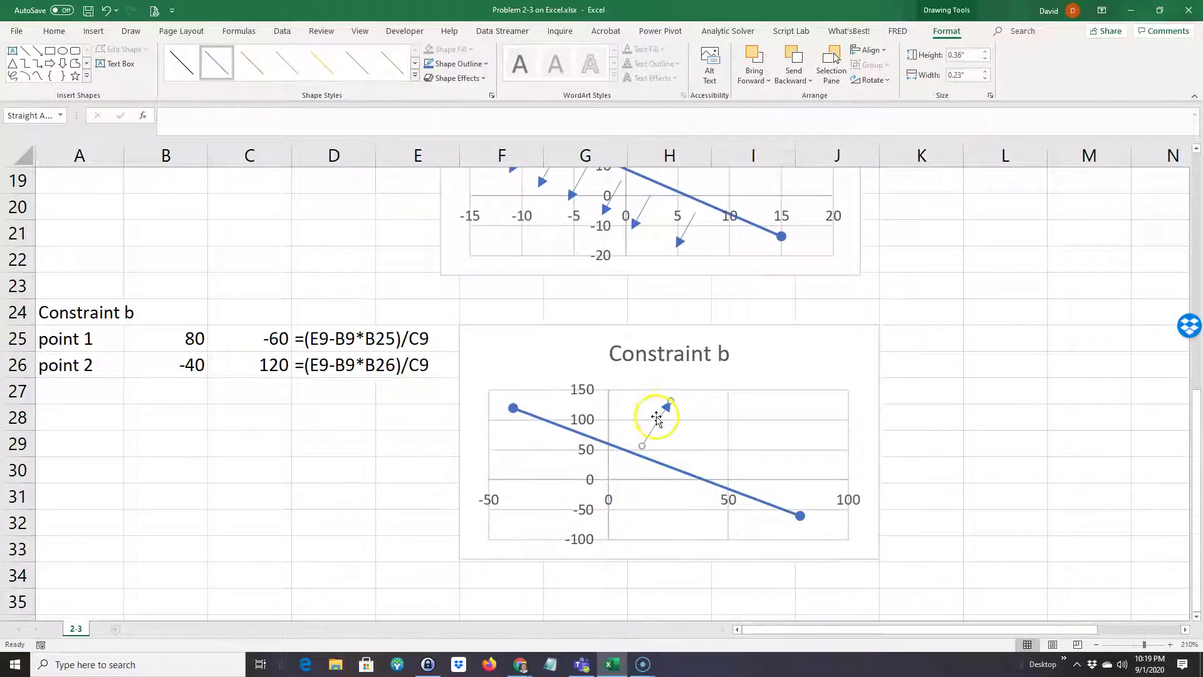
Duplicate the arrow and space four upward-pointing arrows along the Constraint b line to mark its feasible region
right_click(658, 418)
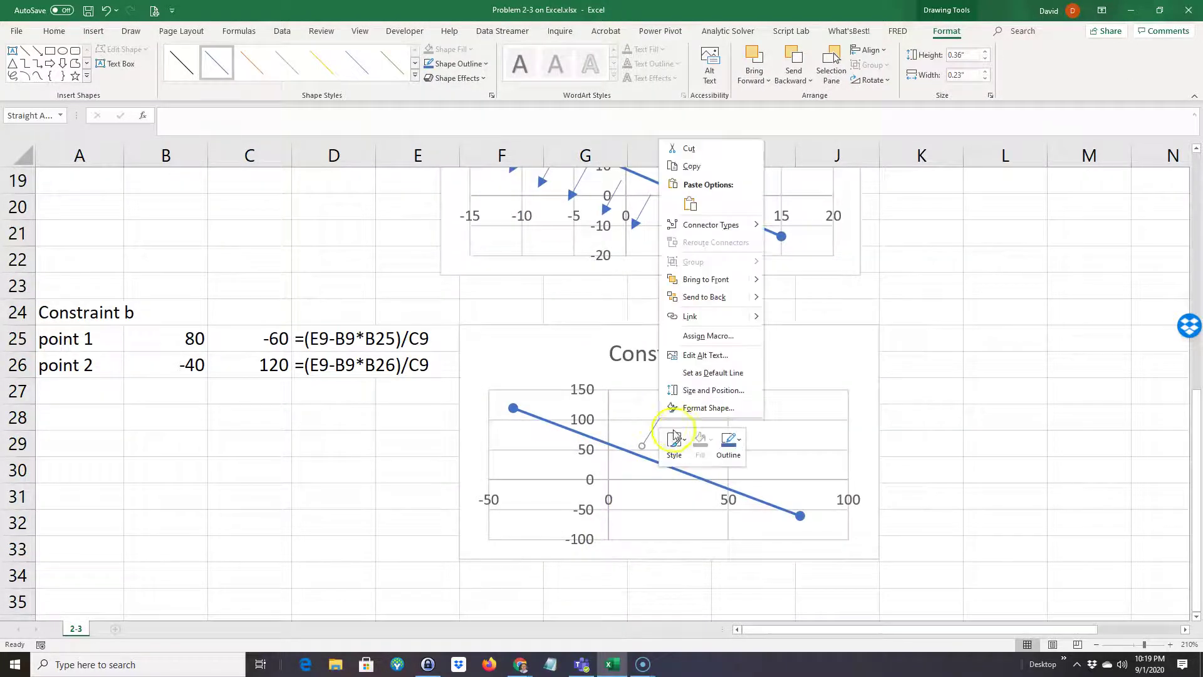
click(693, 168)
key(ctrl+v)
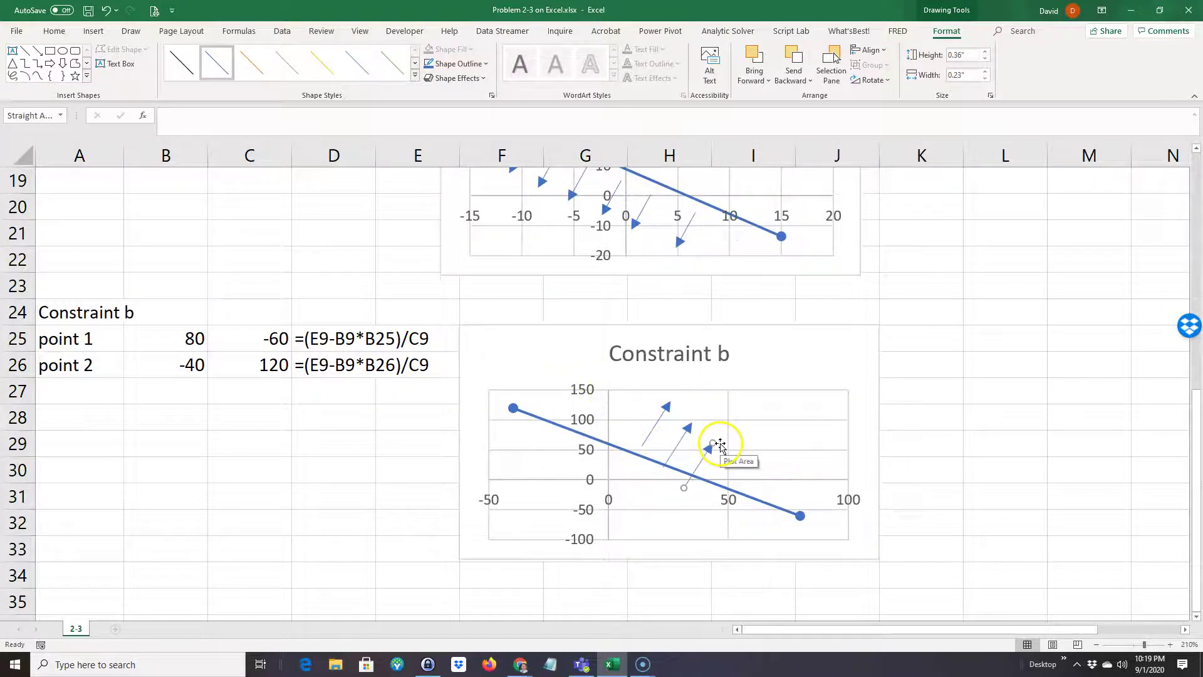
key(ctrl+v)
click(691, 418)
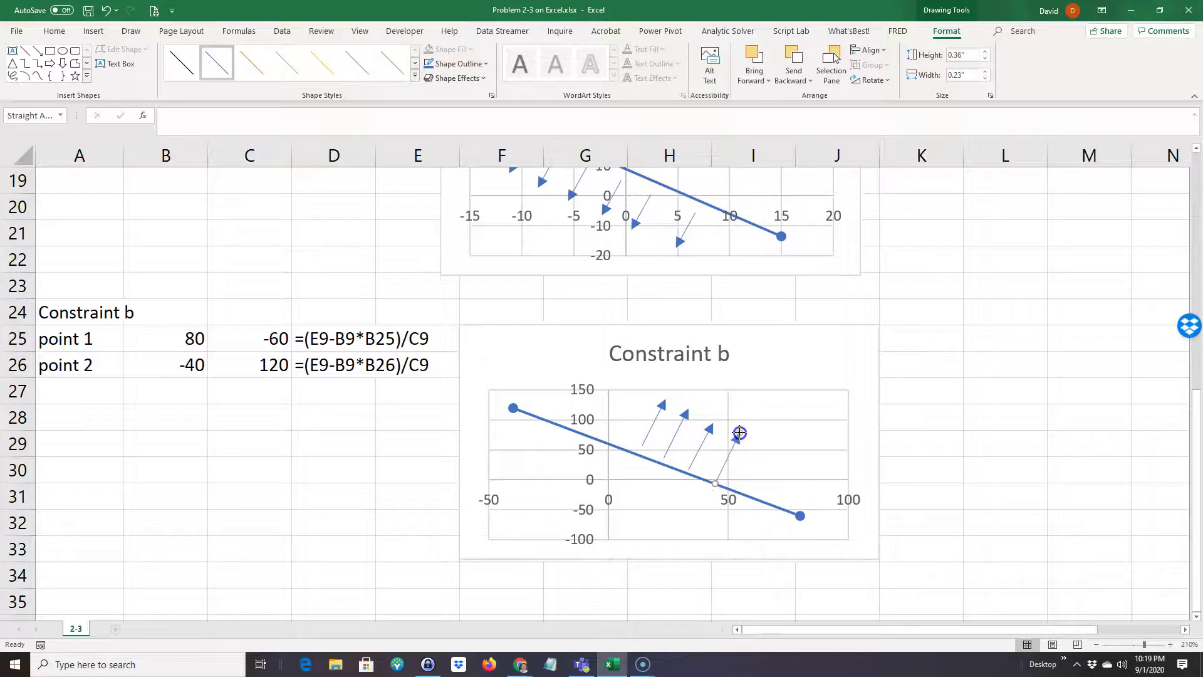
click(675, 515)
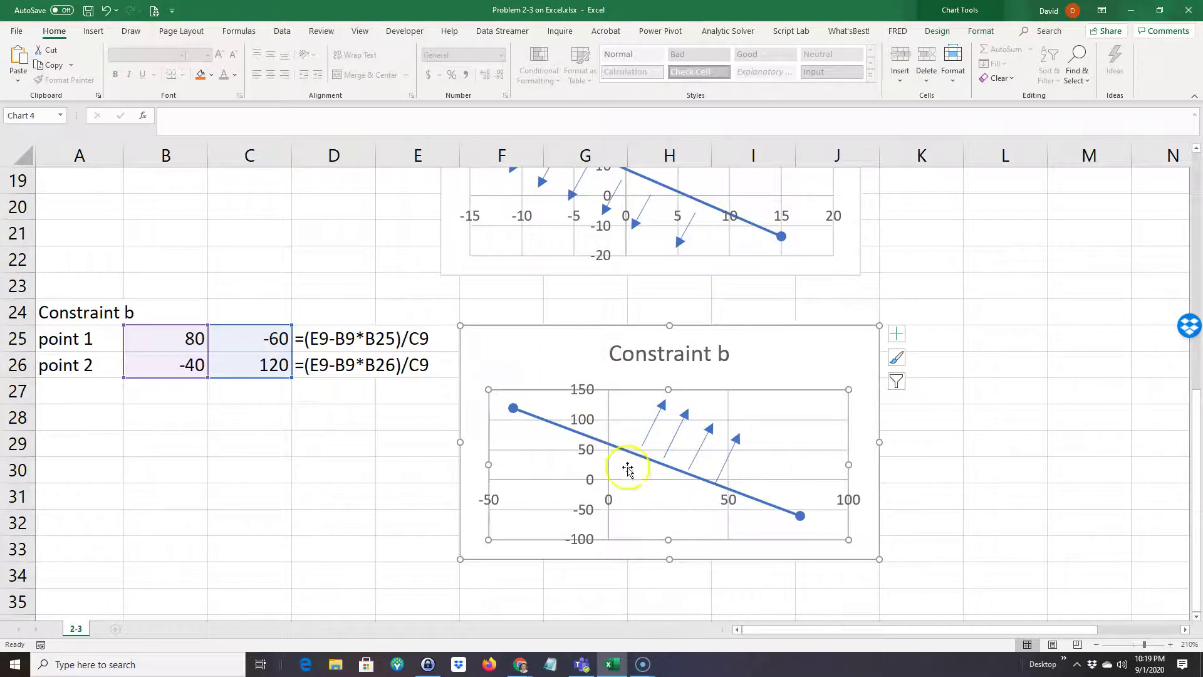
Add a primary horizontal axis title to the Constraint b chart
mouse_move(613, 449)
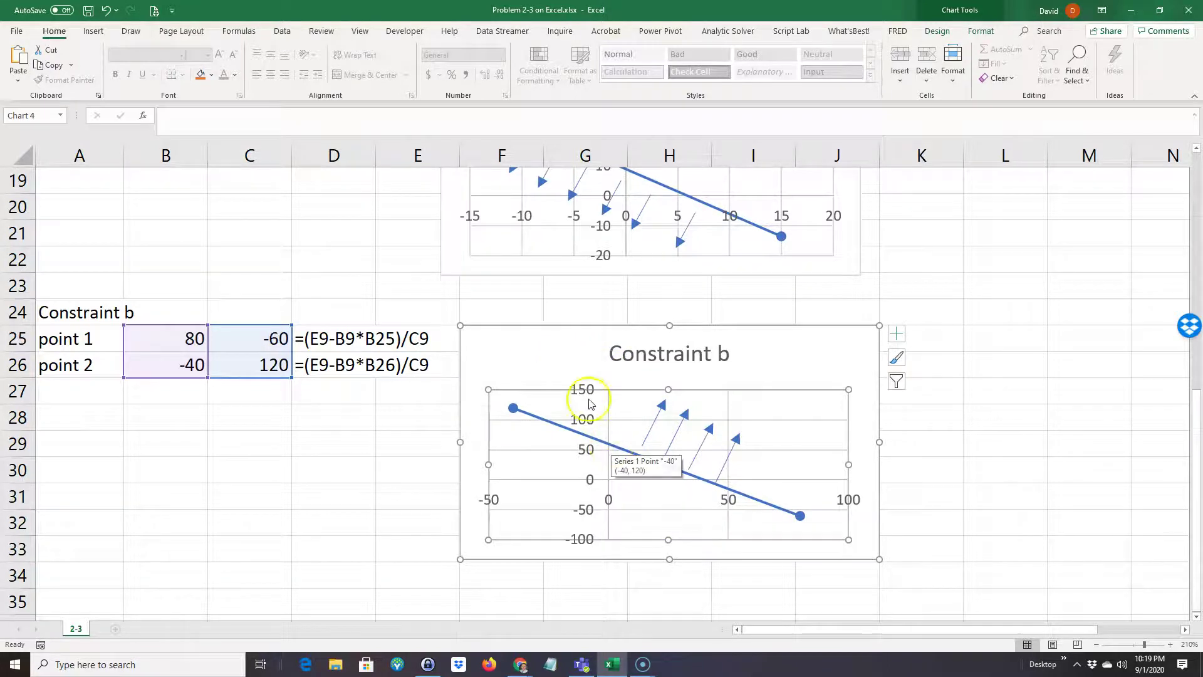
click(937, 33)
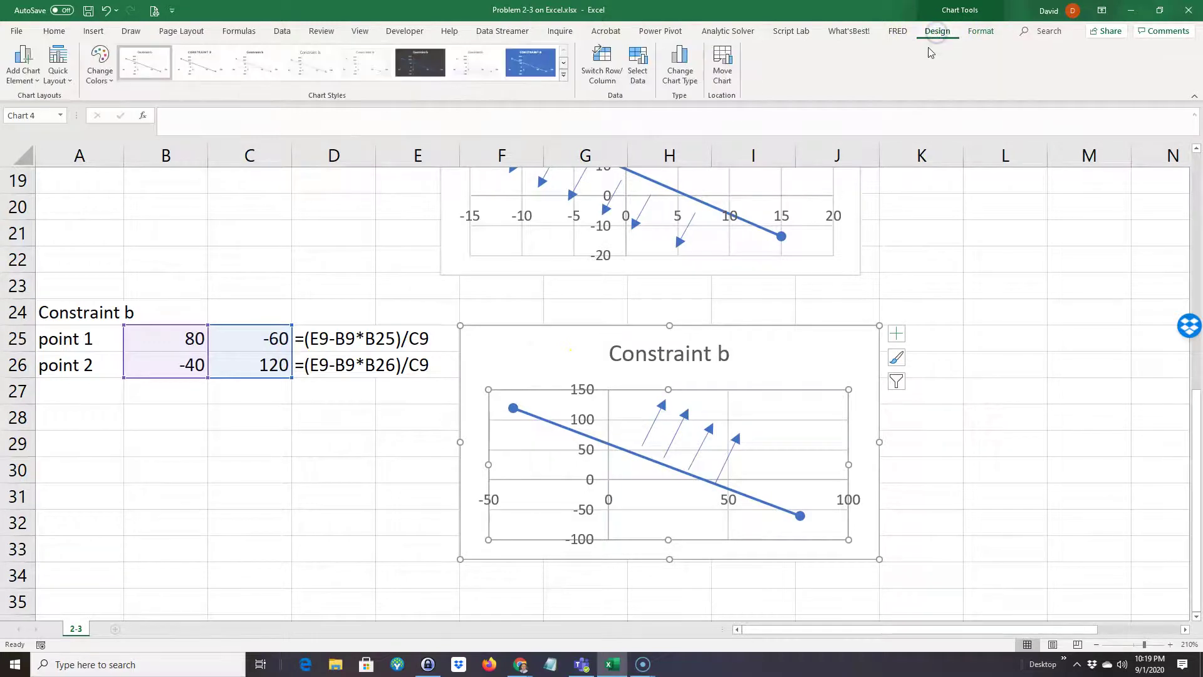
click(25, 80)
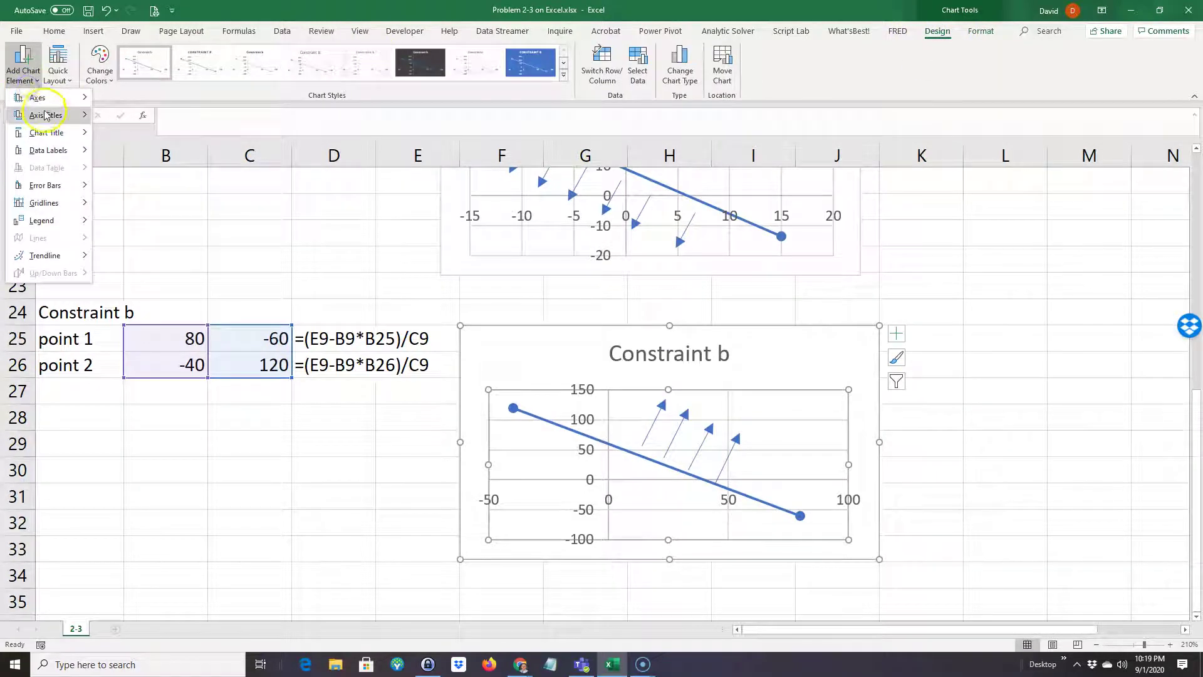
mouse_move(45, 117)
click(132, 122)
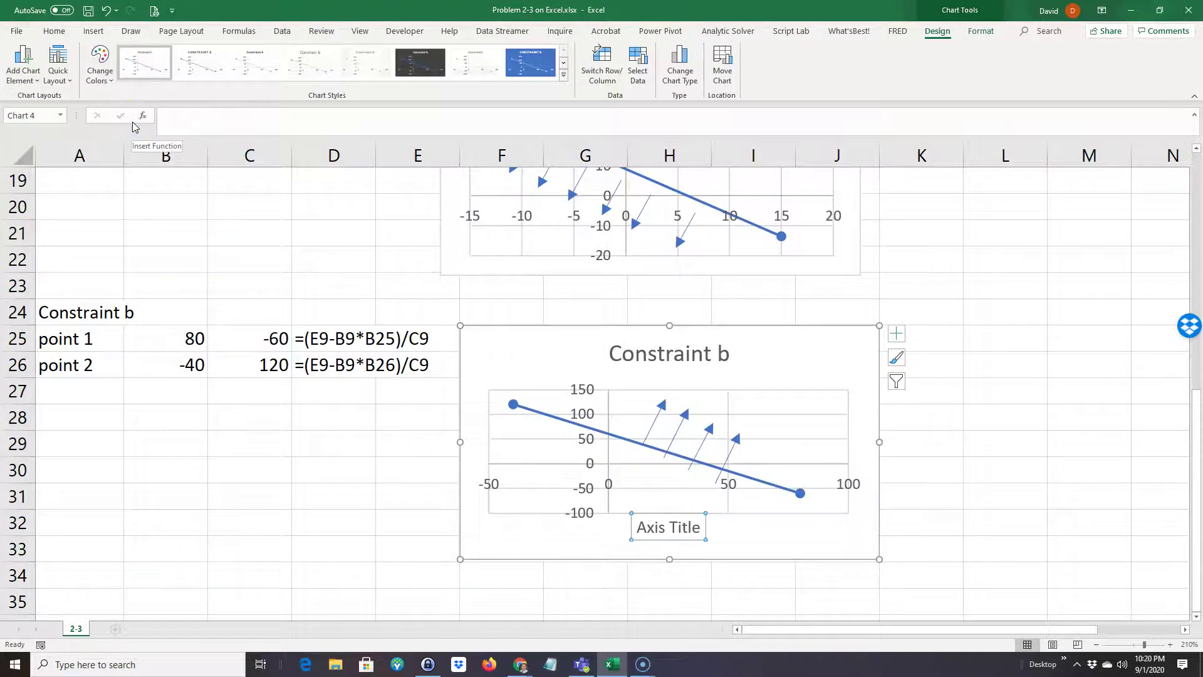
Link the Constraint b chart's horizontal axis title to the variable heading A in cell B7
scroll(247, 371, up, 3)
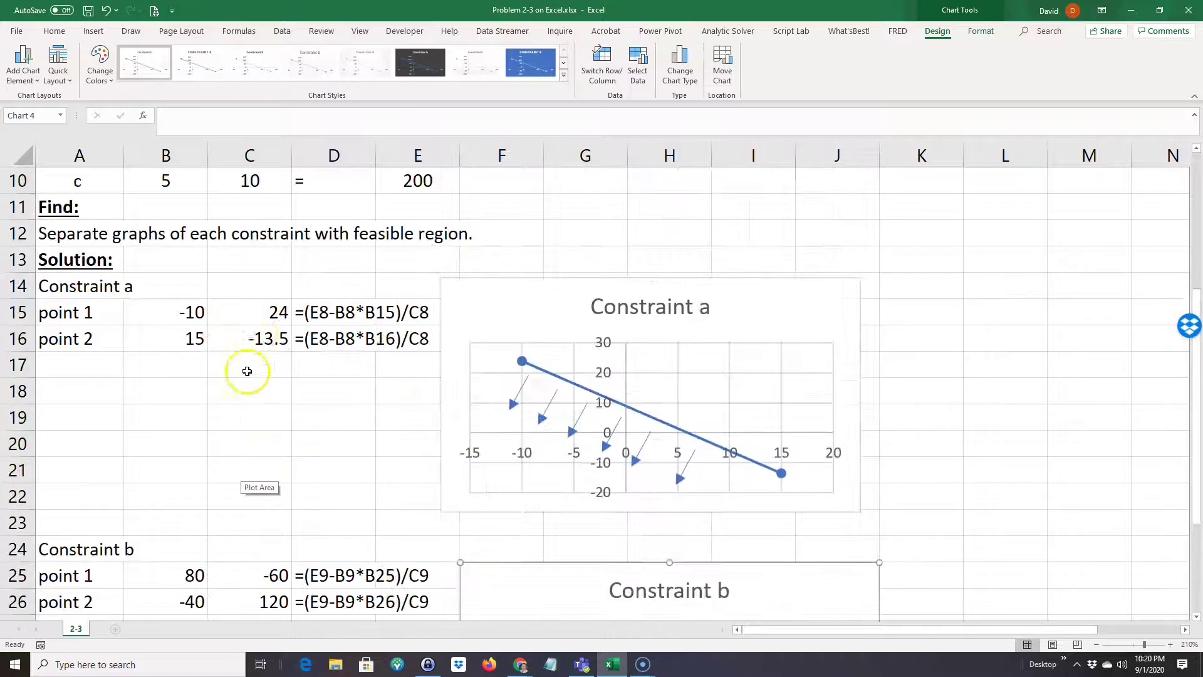
scroll(247, 371, up, 2)
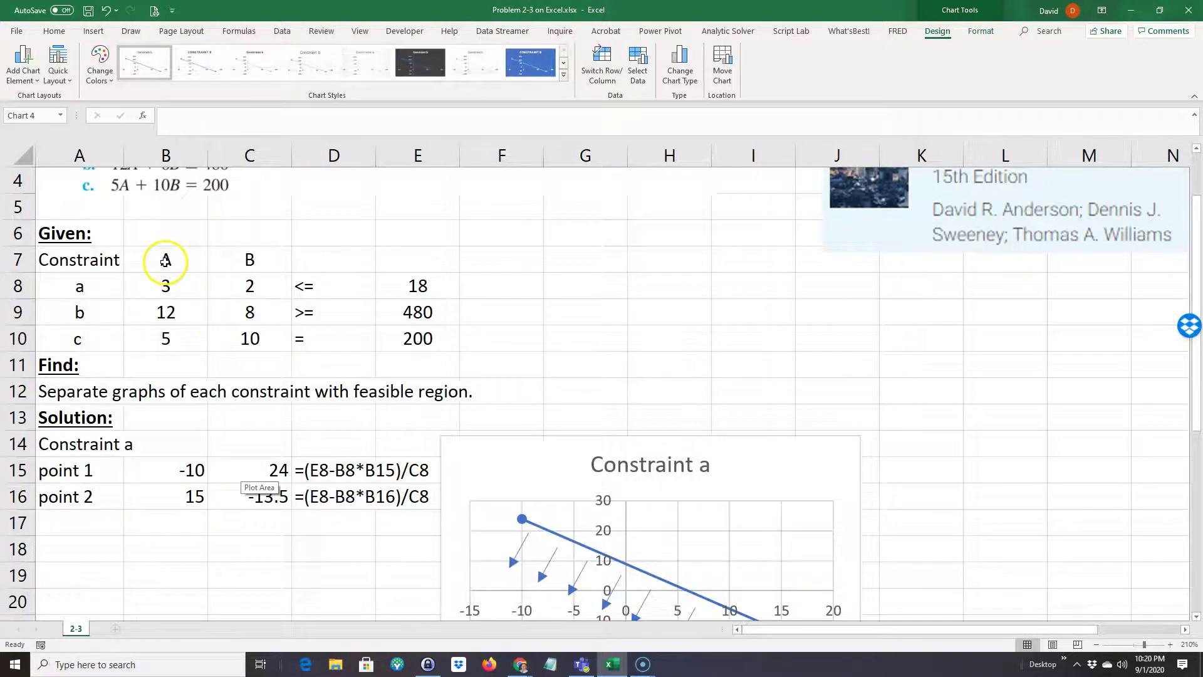
click(213, 125)
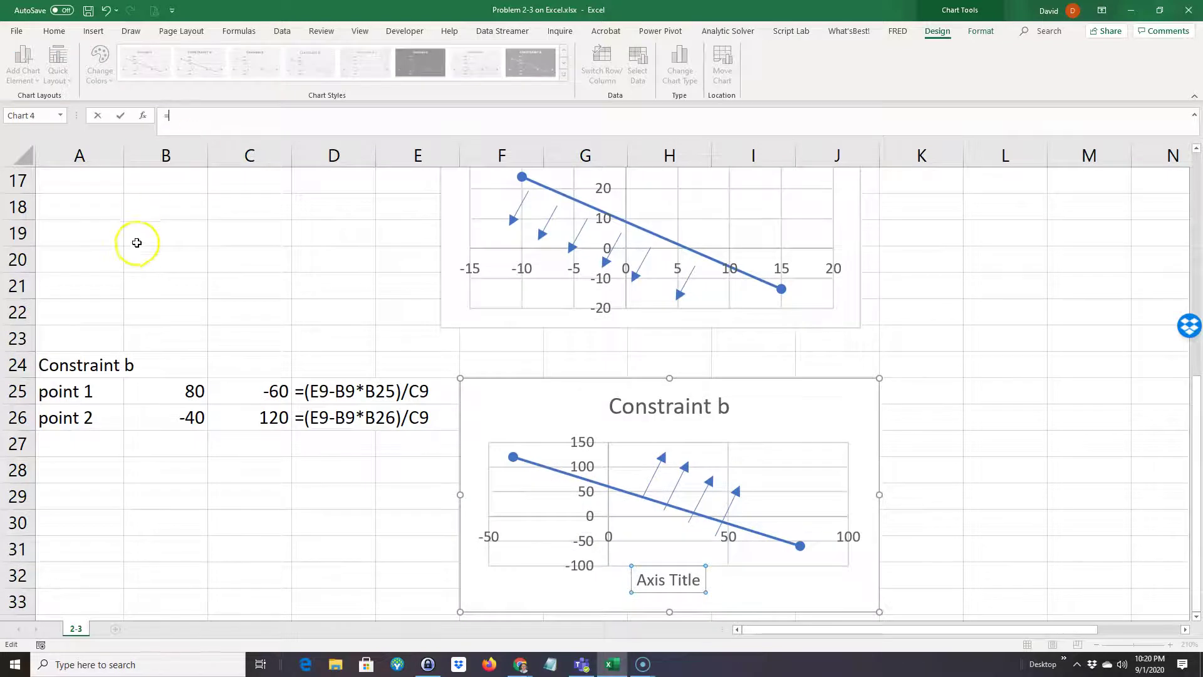
scroll(141, 264, up, 5)
click(165, 312)
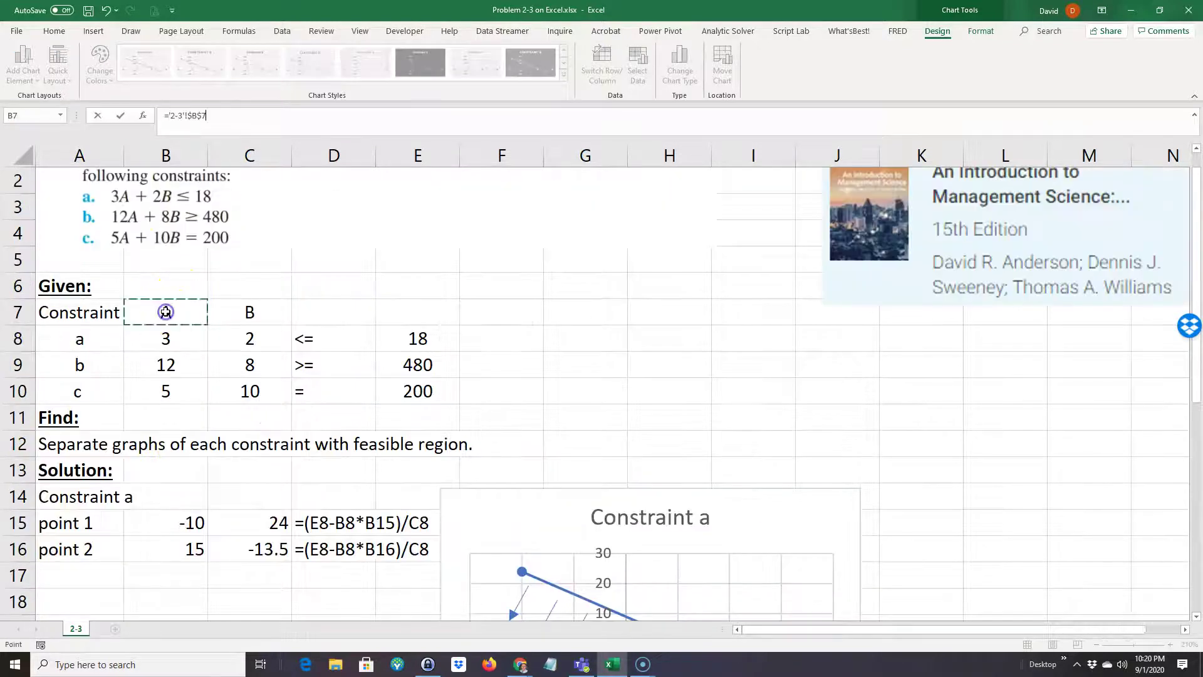
key(Return)
Add a primary vertical axis title to the Constraint b chart
scroll(358, 475, down, 3)
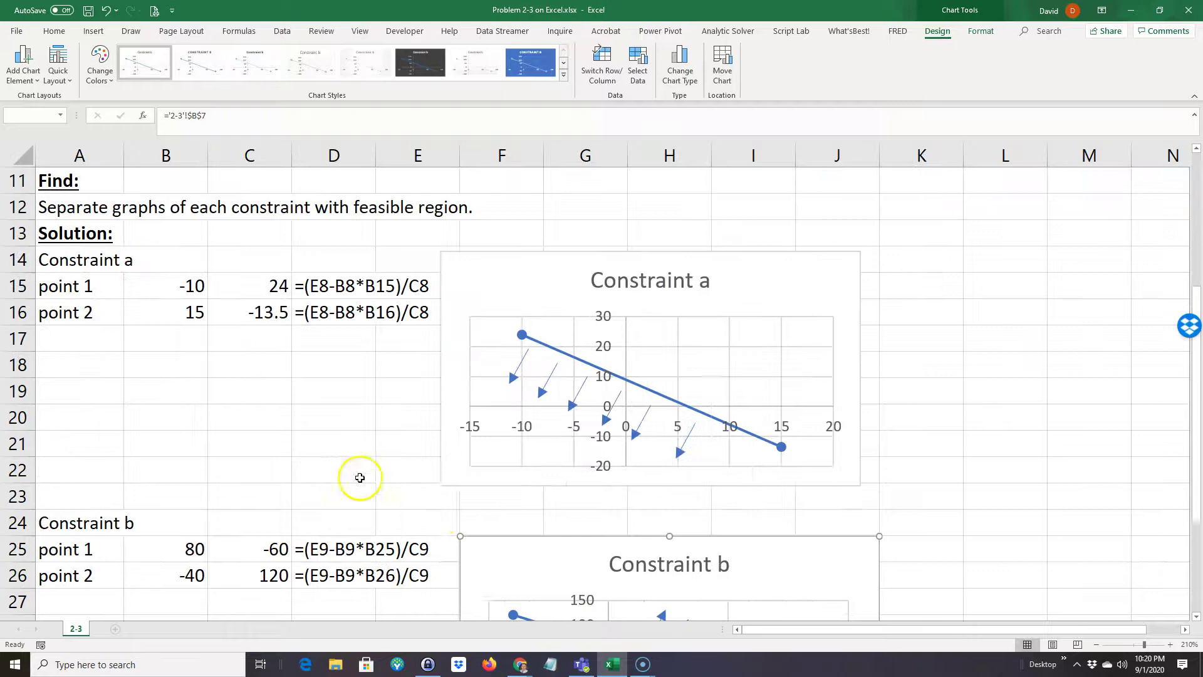
scroll(596, 502, down, 3)
scroll(628, 512, down, 1)
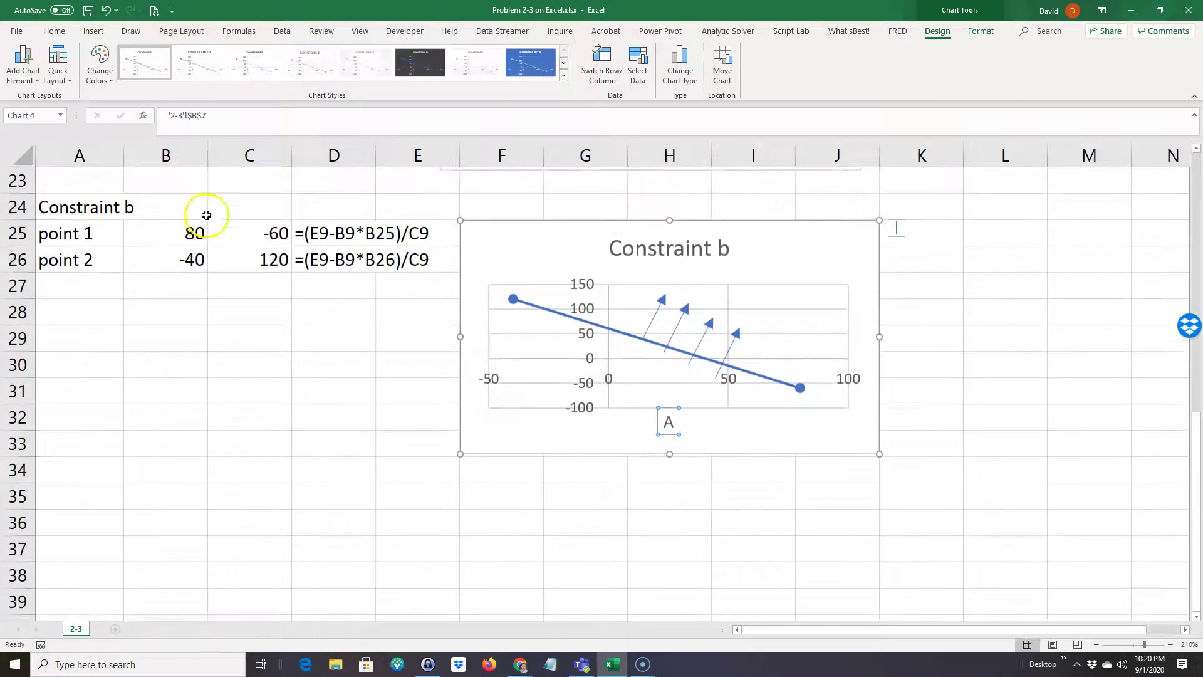
click(24, 73)
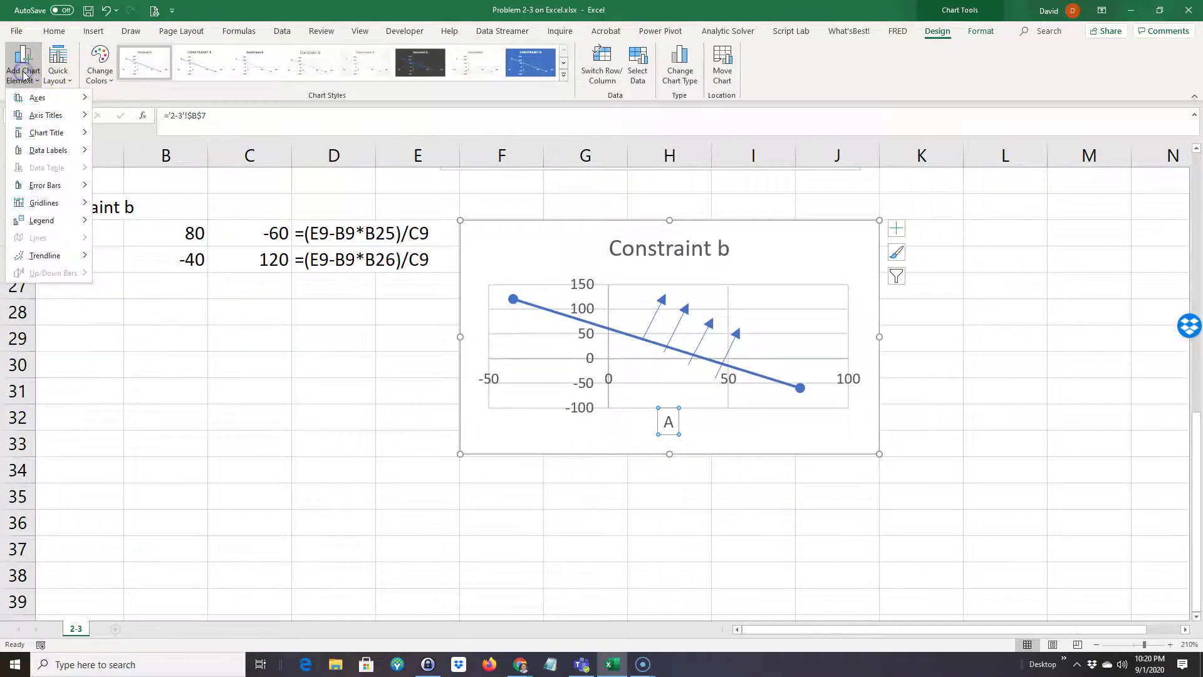
mouse_move(38, 116)
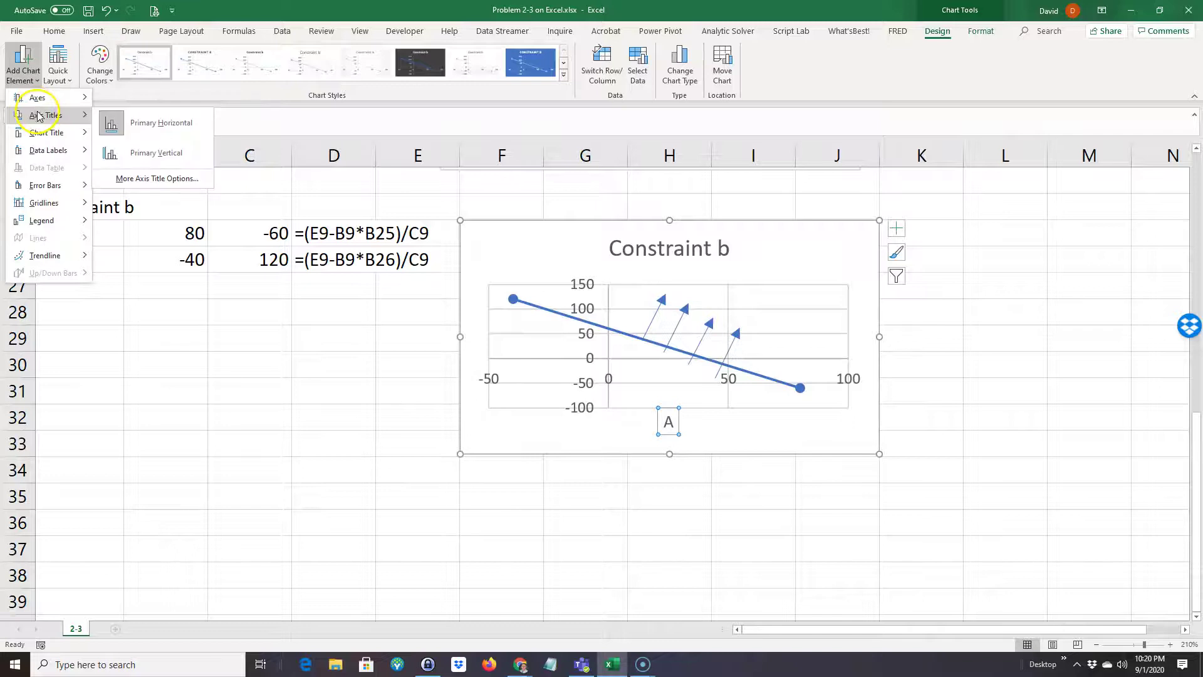
click(125, 152)
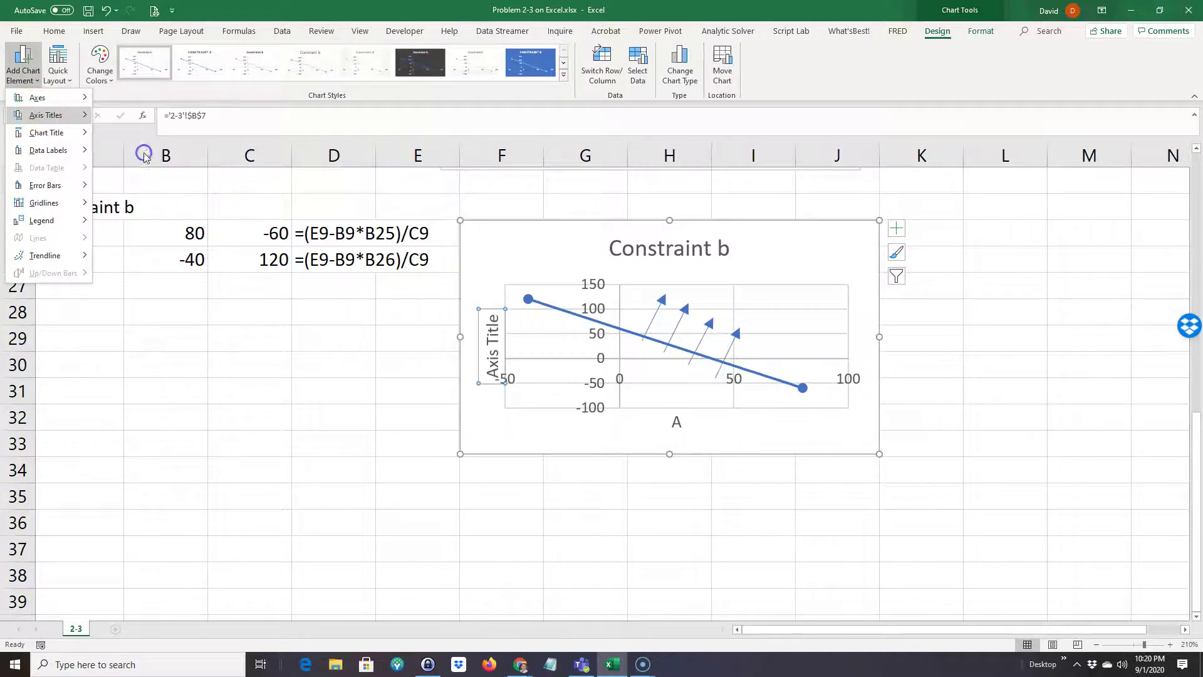
Link the Constraint b chart's vertical axis title to the variable heading B in cell C7
click(208, 120)
text(=)
scroll(193, 194, up, 5)
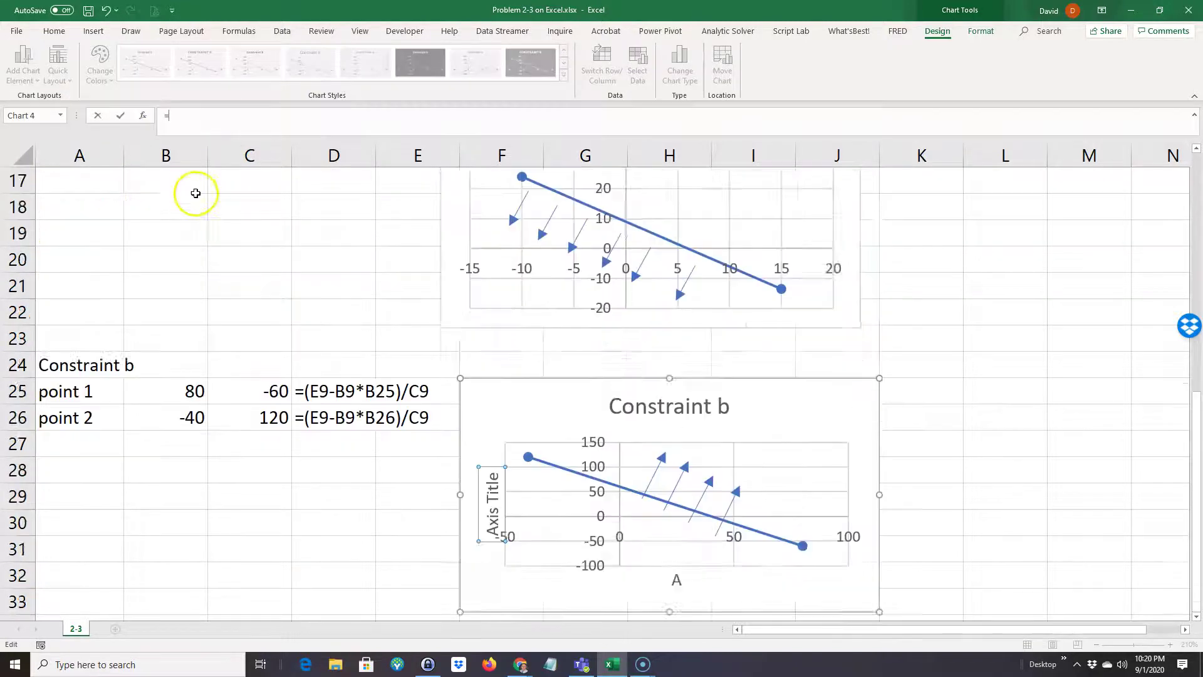
scroll(245, 299, up, 2)
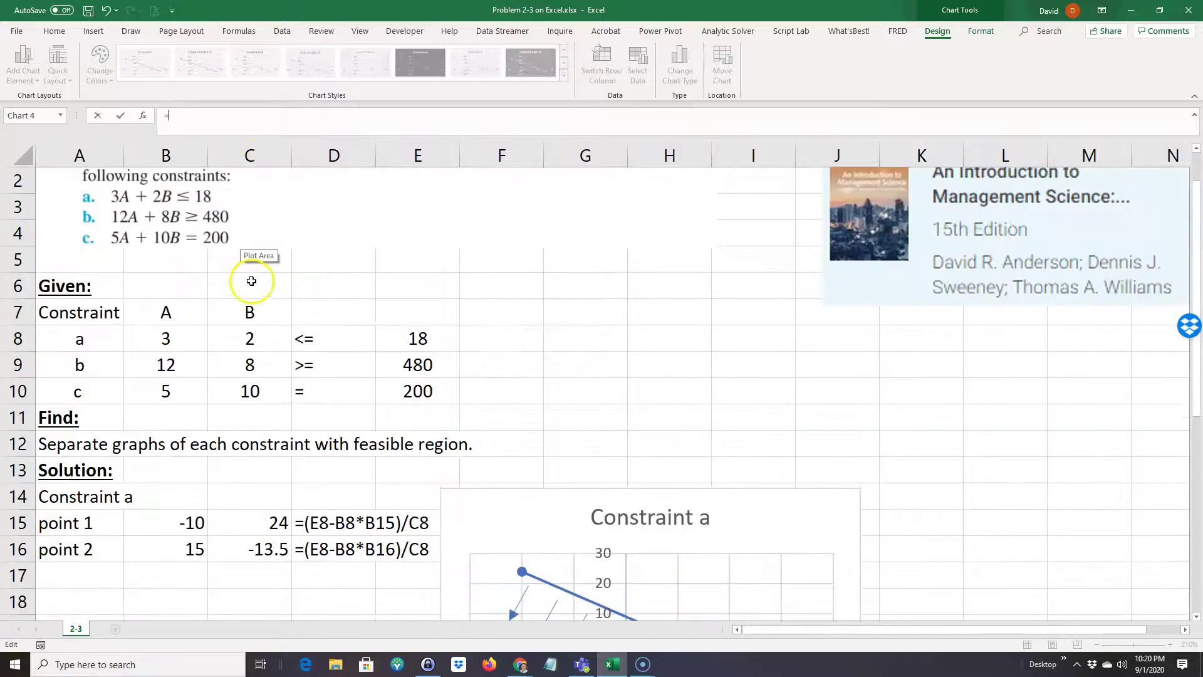
click(248, 311)
key(Return)
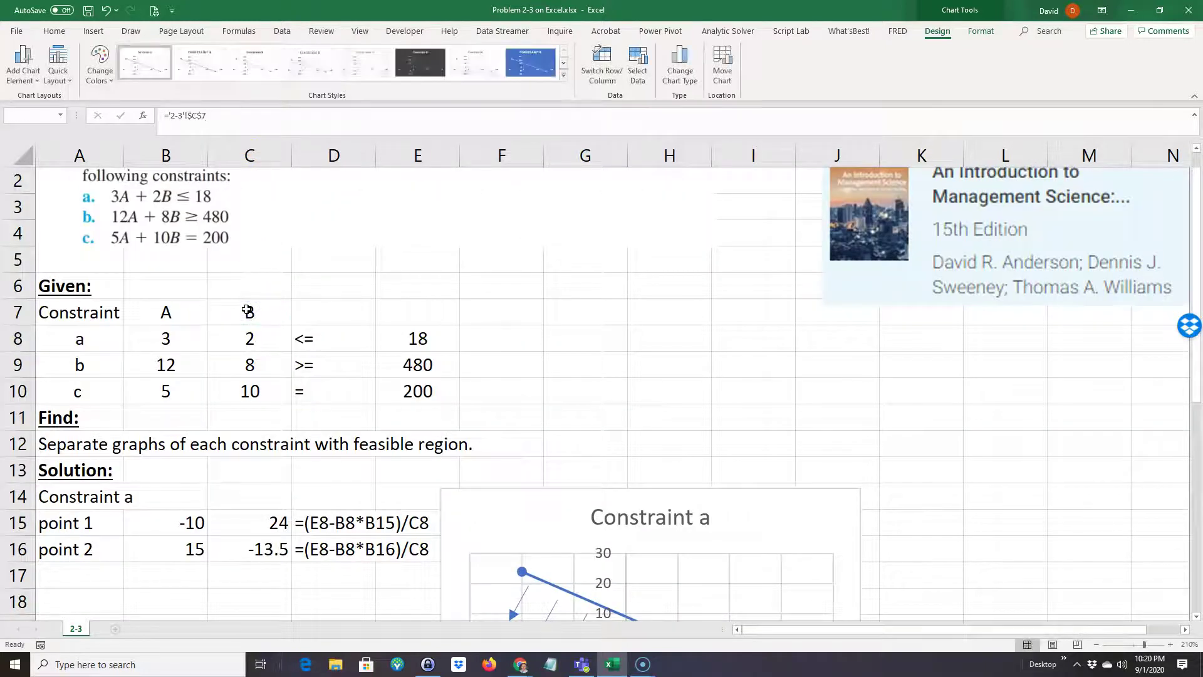
scroll(402, 267, down, 6)
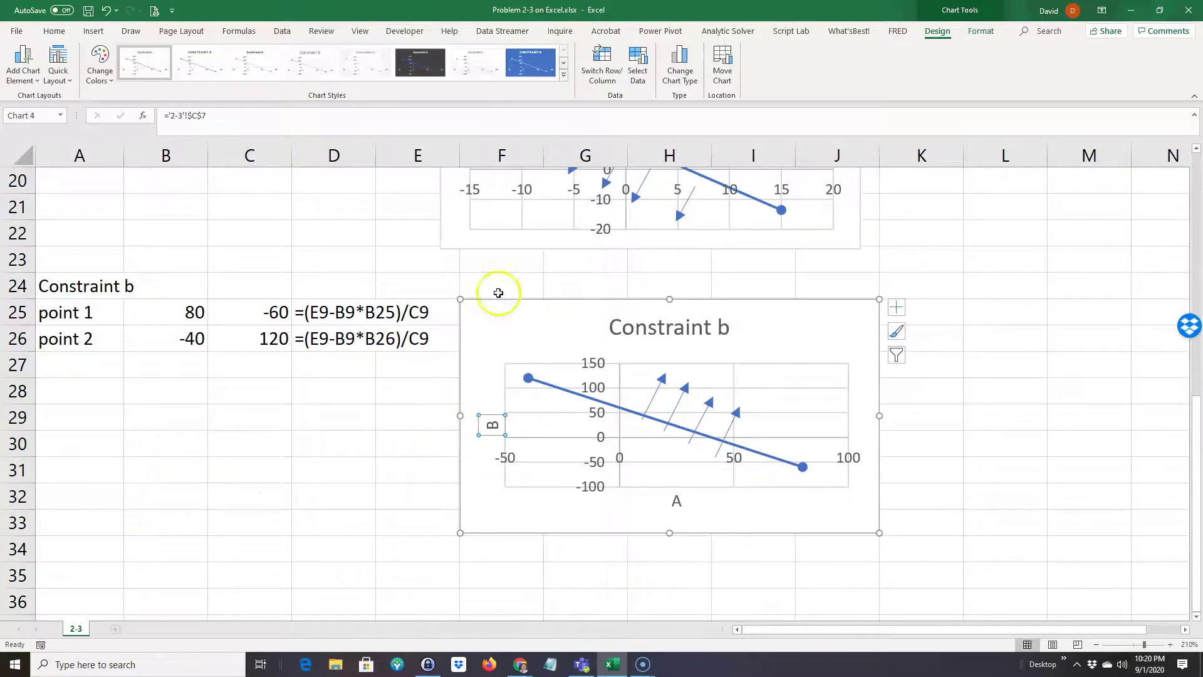
click(442, 246)
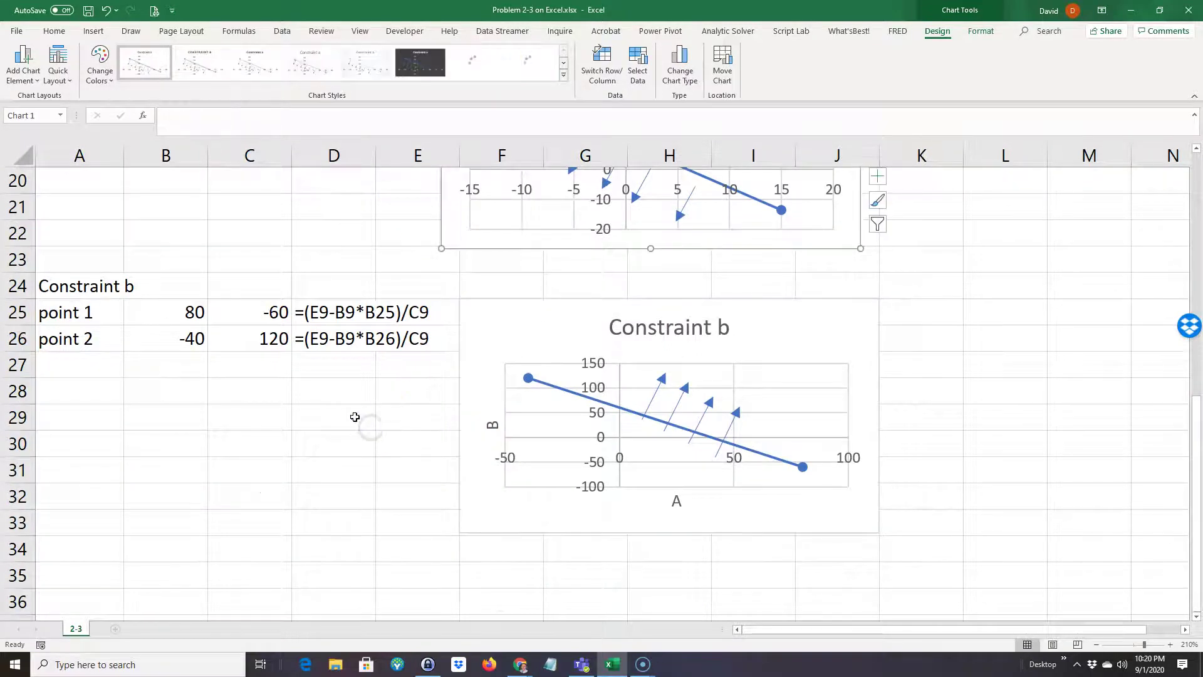
scroll(200, 349, up, 1)
scroll(200, 350, up, 3)
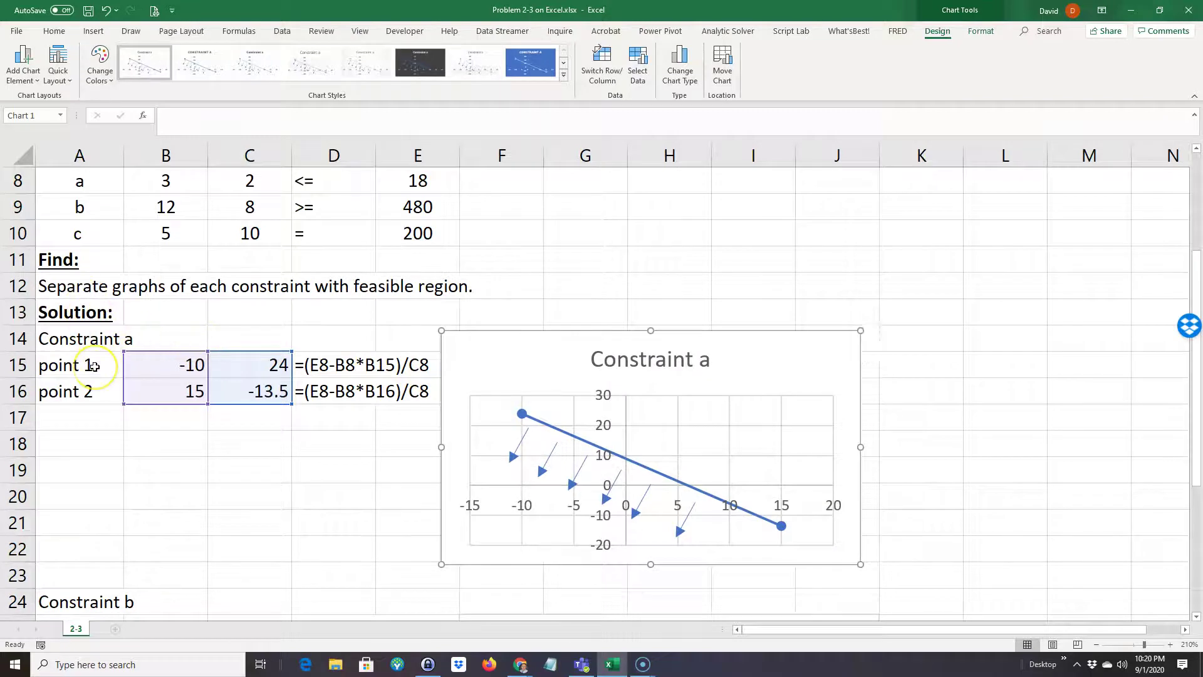
scroll(94, 365, up, 1)
Copy the Constraint b block in A24:D26 and paste it at A35 to start the next constraint's points
scroll(125, 526, down, 6)
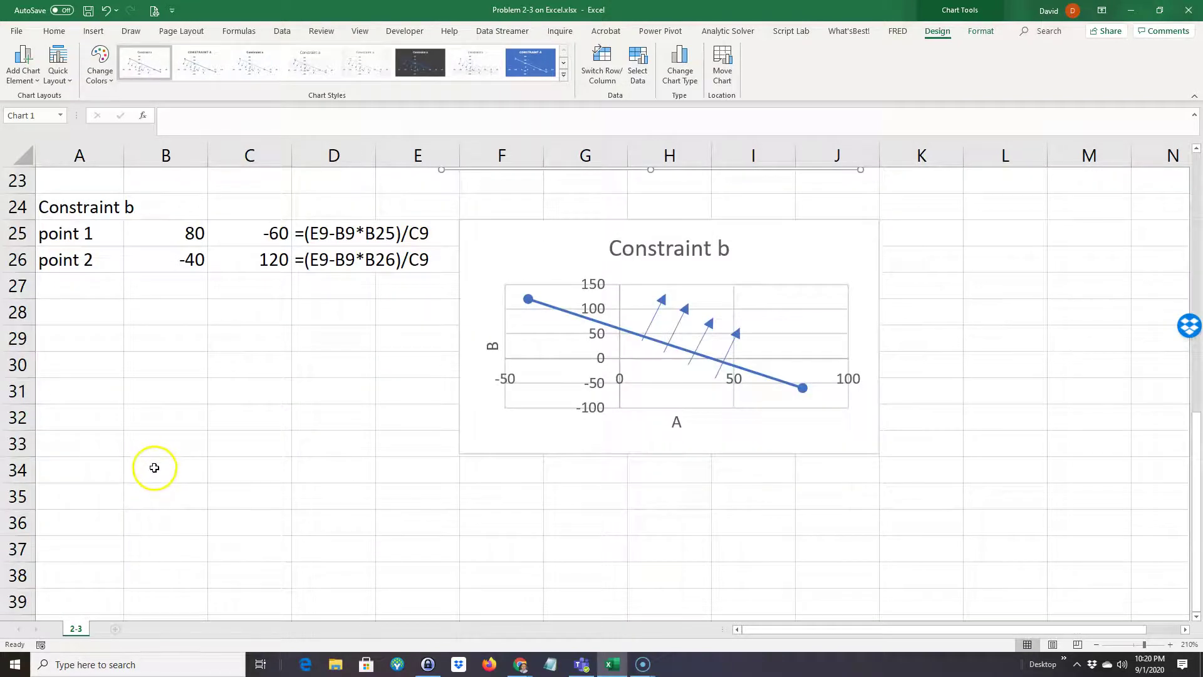
scroll(154, 467, up, 1)
drag(88, 285, 332, 338)
right_click(239, 304)
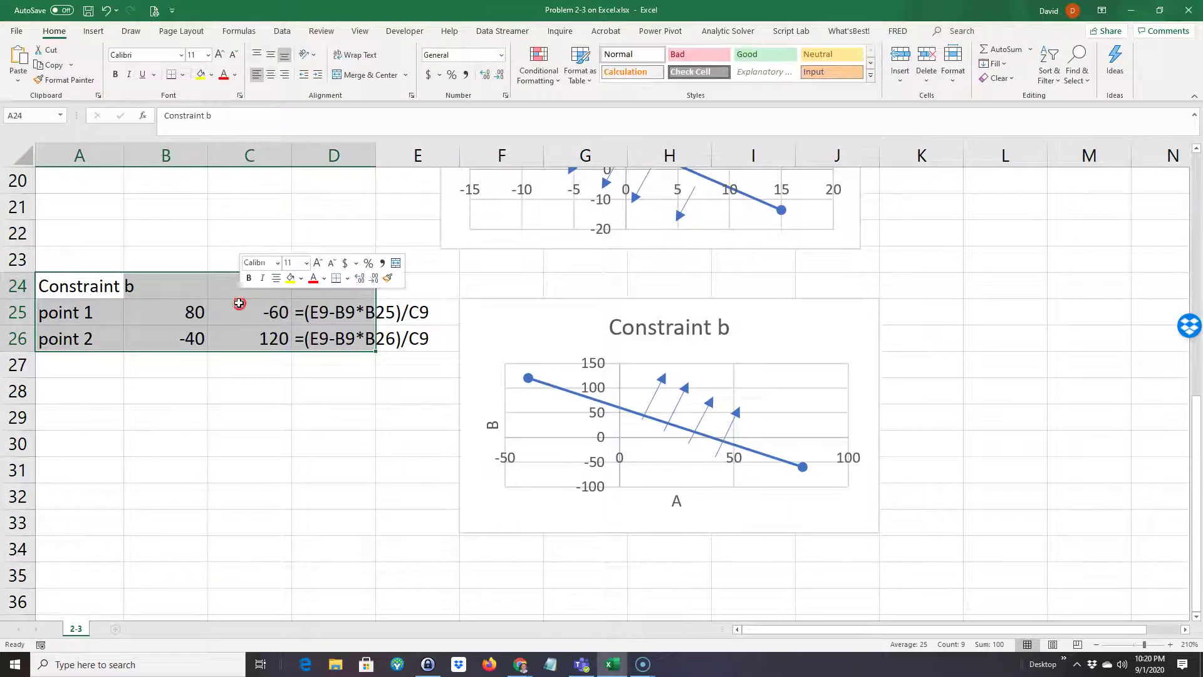
click(263, 325)
scroll(215, 467, down, 2)
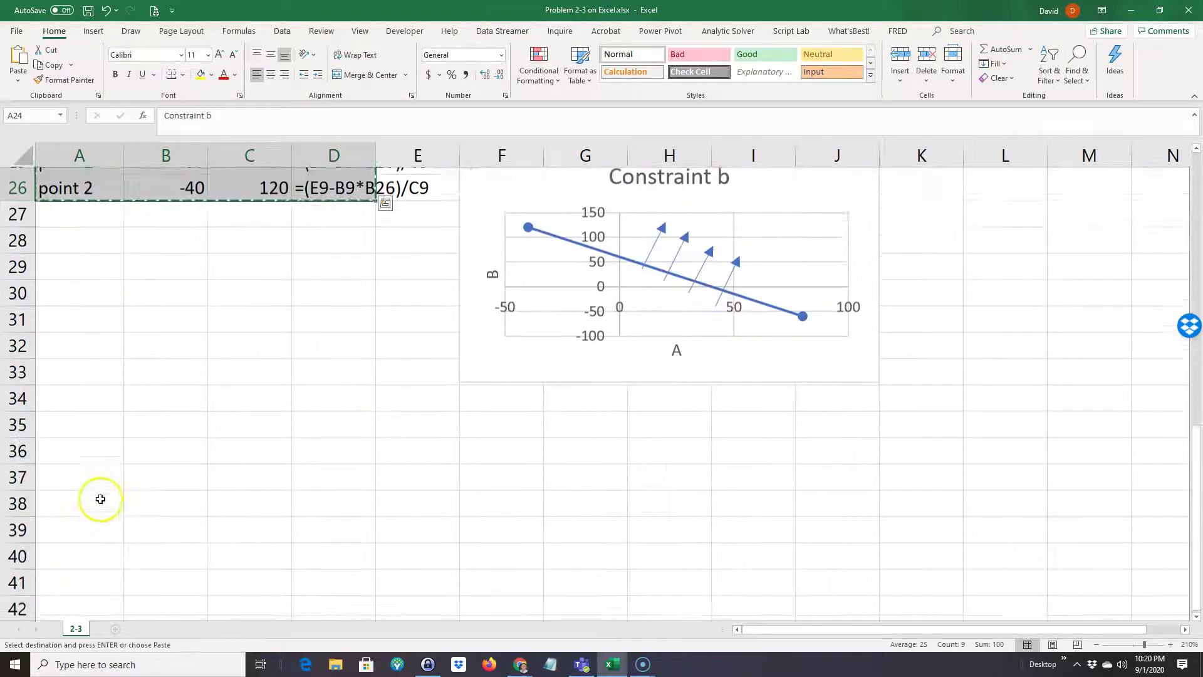
click(81, 421)
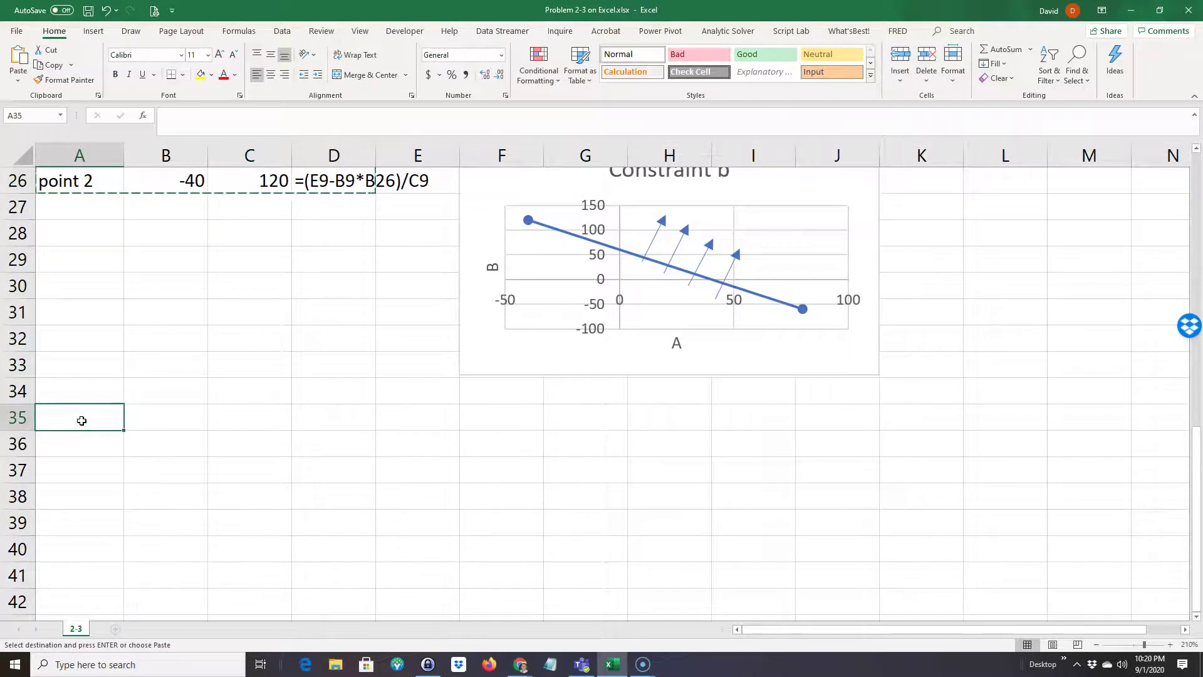
key(ctrl+v)
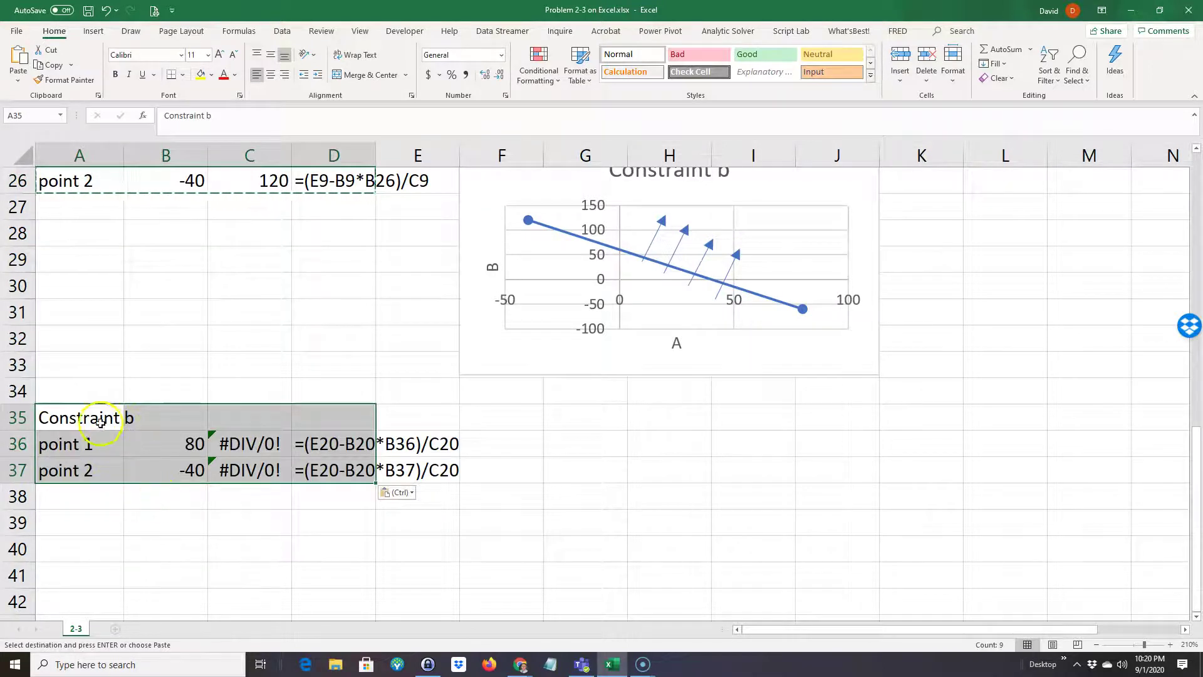
Append "c" to the copied heading in A35, making it "Constraint bc"
double_click(95, 420)
click(131, 418)
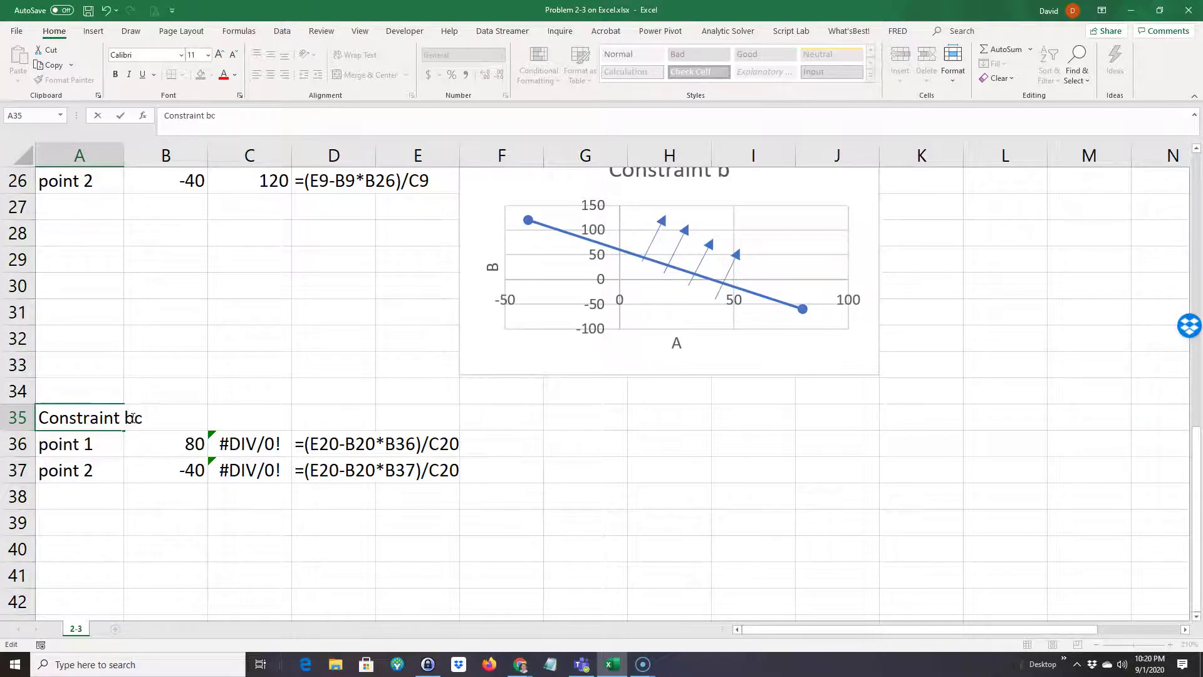
key(Return)
click(161, 516)
Repoint the point 1 formula in C36 to constraint c's row, making it =(E10-B10*B36)/C10
scroll(165, 494, up, 4)
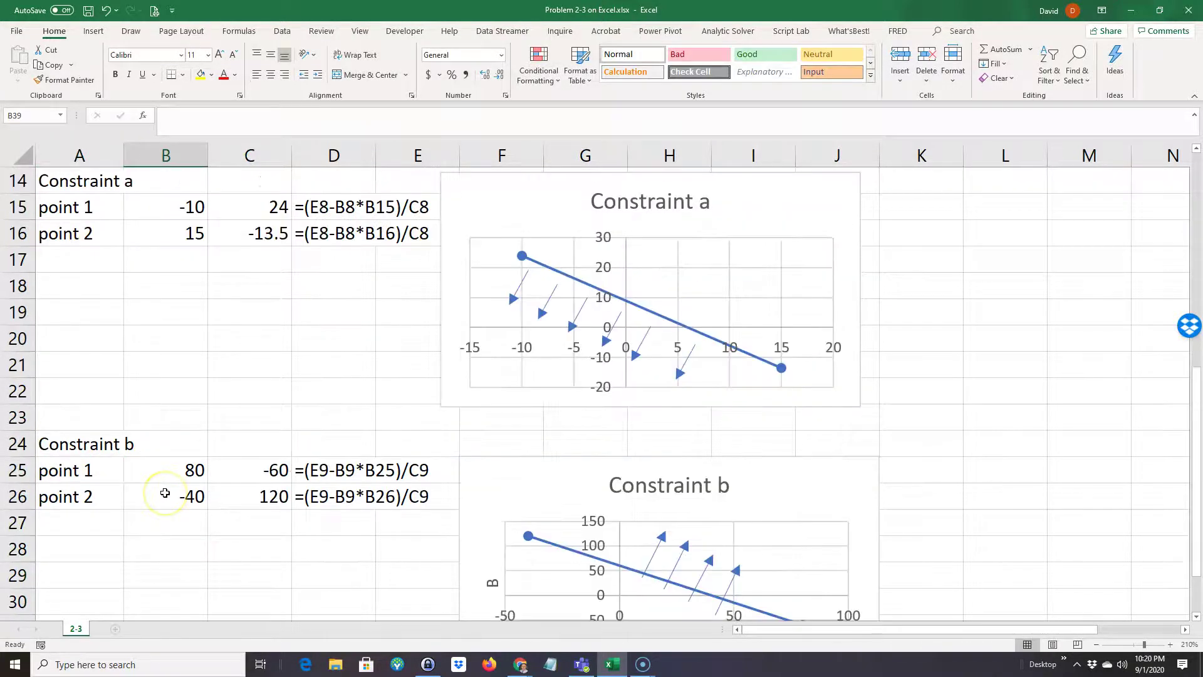
scroll(165, 493, up, 3)
scroll(165, 494, down, 6)
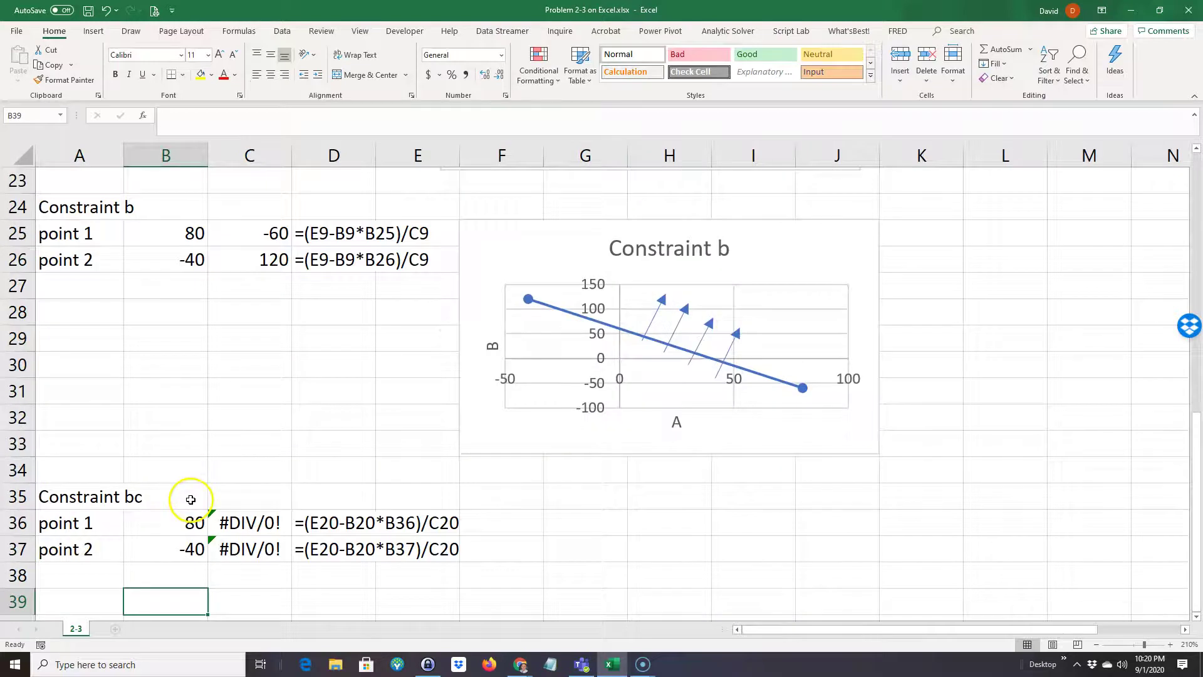
double_click(249, 523)
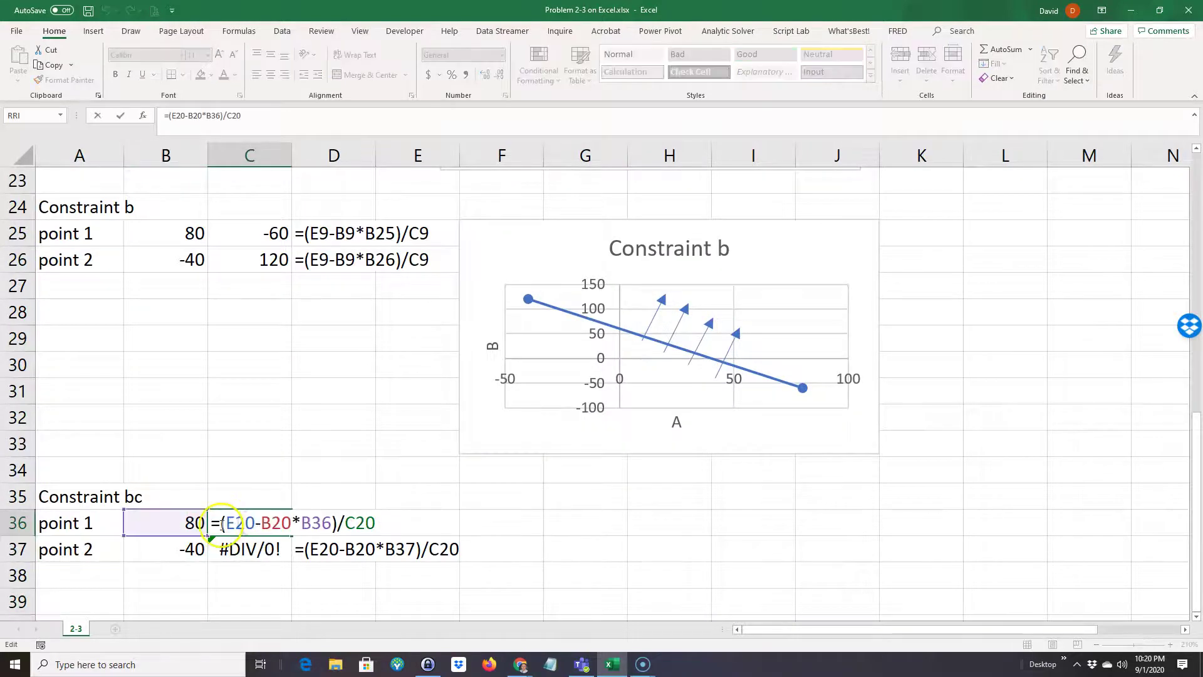
scroll(247, 438, up, 5)
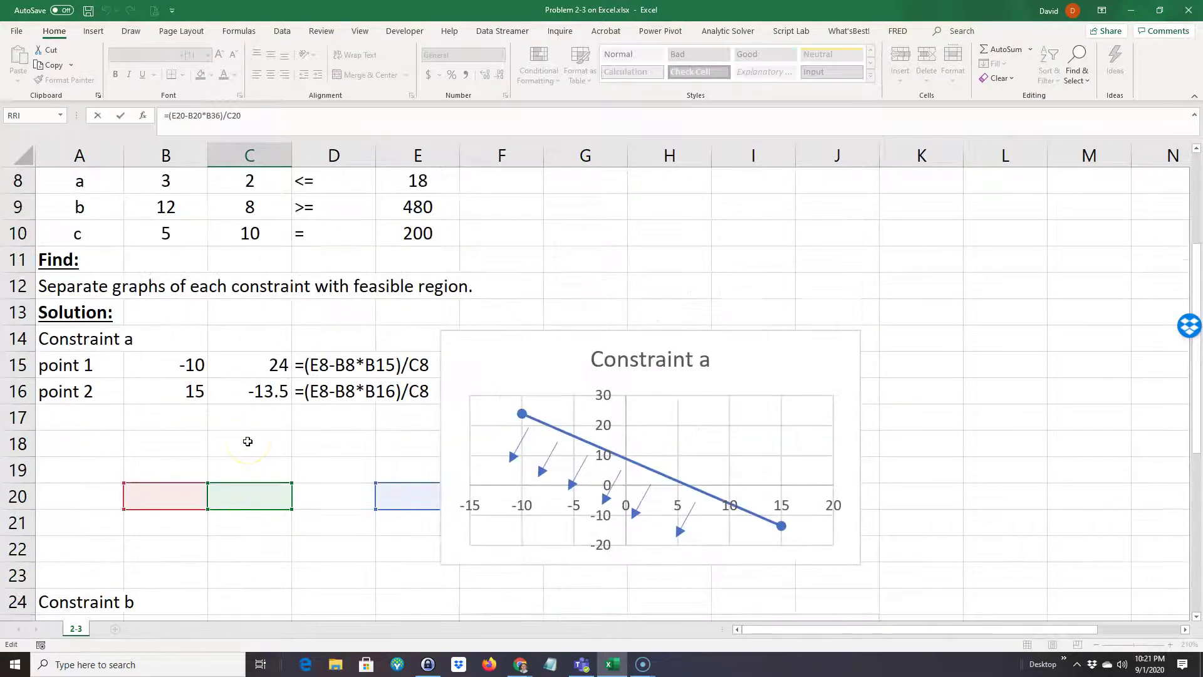
drag(180, 484, 200, 245)
drag(247, 483, 247, 233)
drag(389, 486, 411, 235)
scroll(282, 425, down, 5)
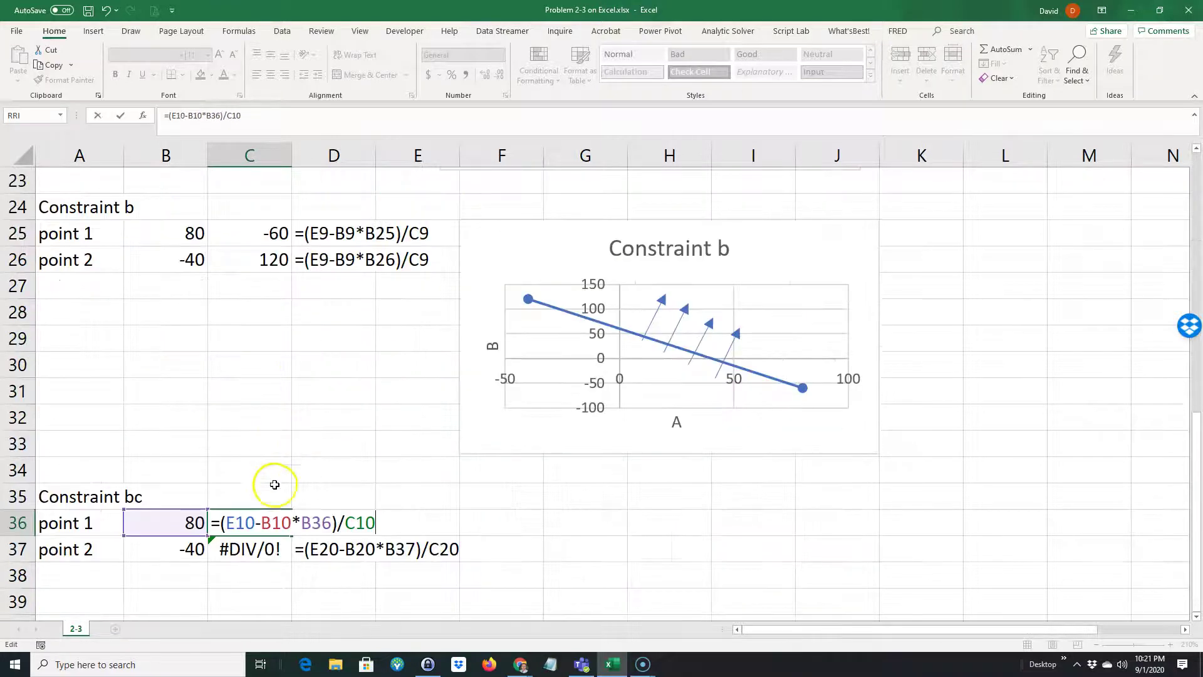
key(Return)
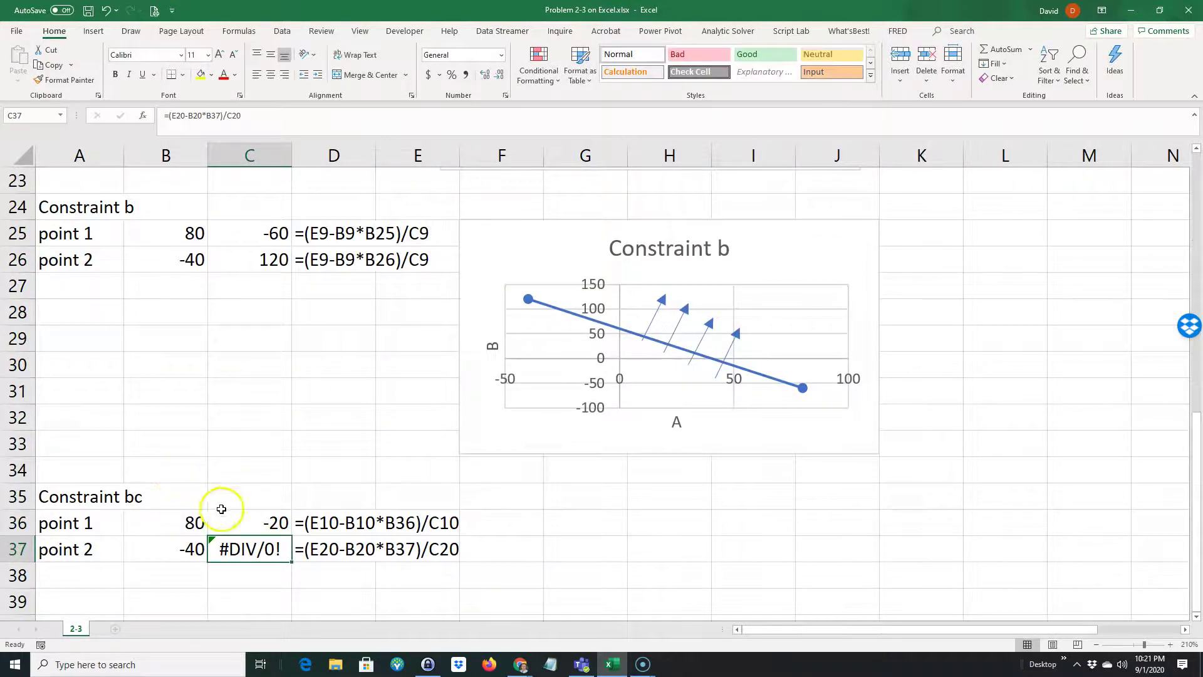
Repoint the point 2 formula in C37 to constraint c's row, making it =(E10-B10*B37)/C10
double_click(239, 549)
scroll(255, 435, up, 5)
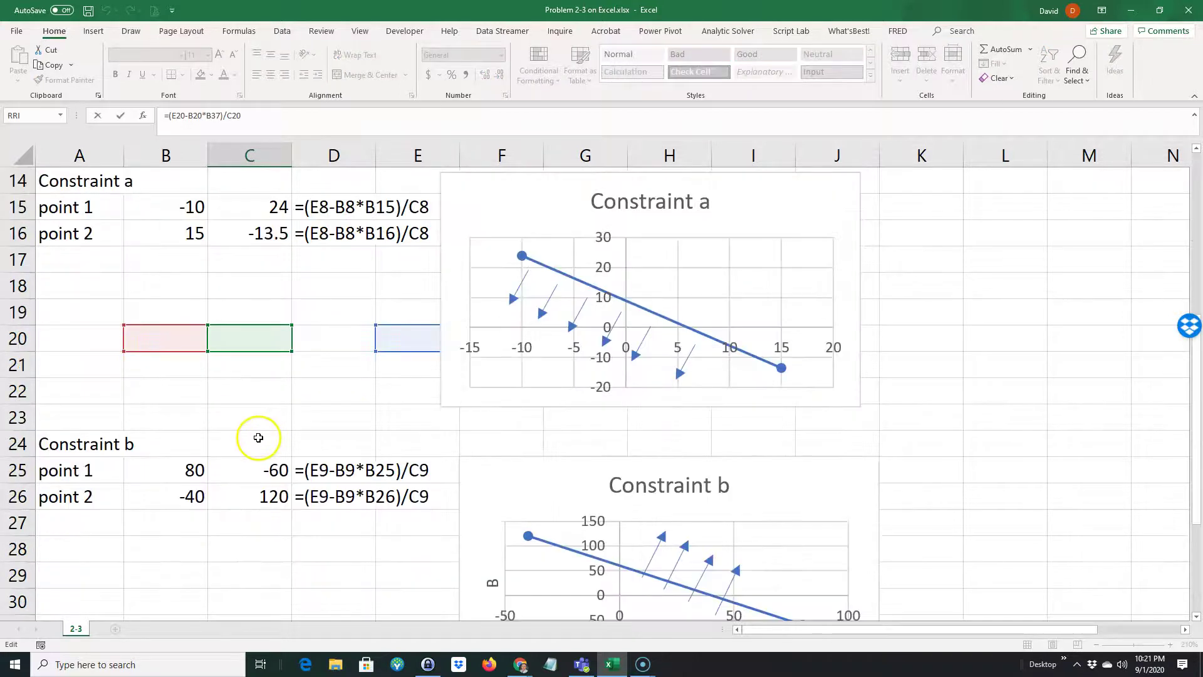
drag(167, 486, 167, 230)
drag(242, 484, 242, 223)
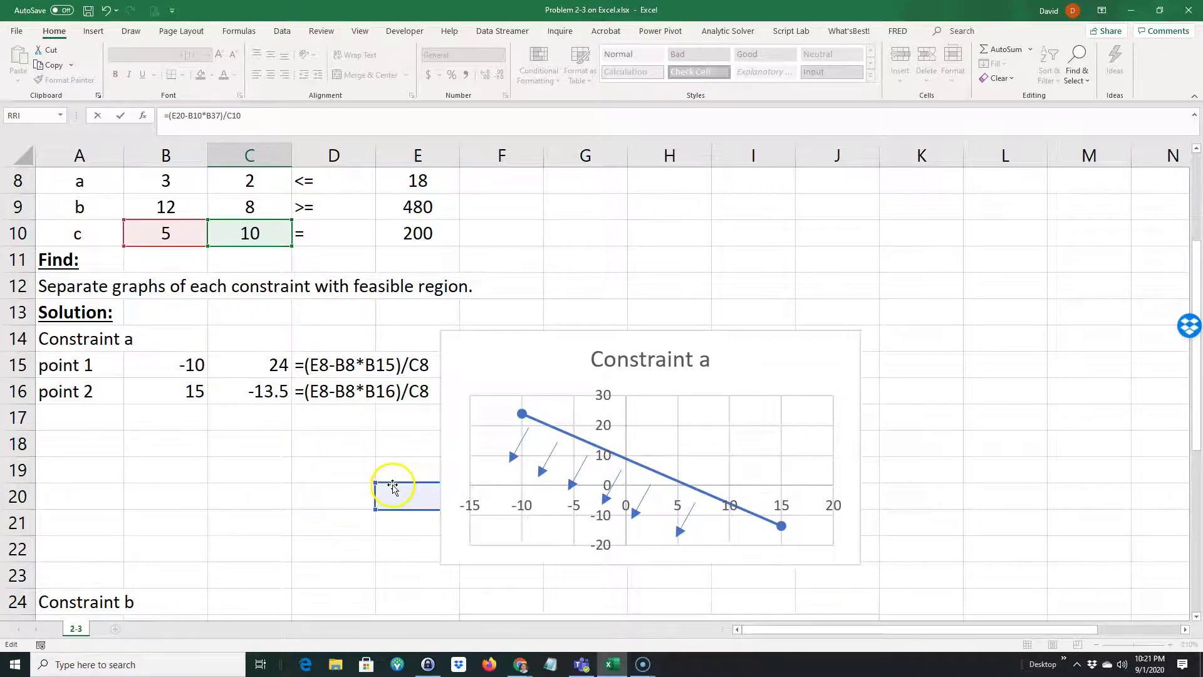
drag(393, 481, 399, 223)
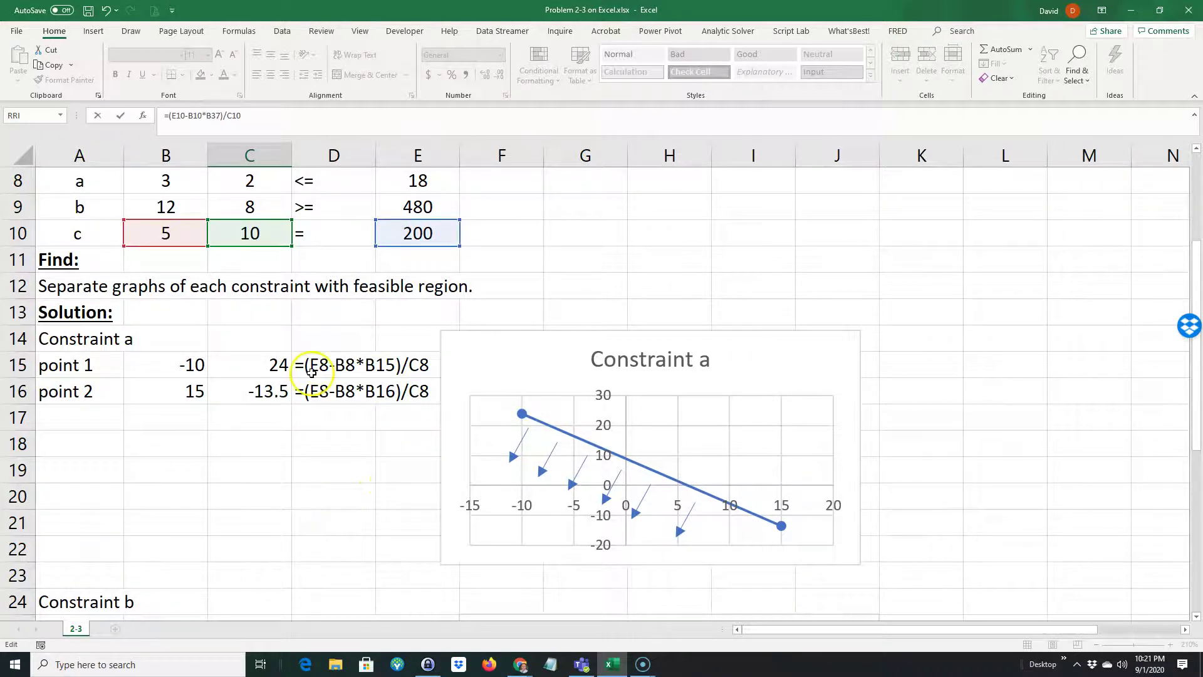
key(Return)
scroll(457, 236, down, 2)
scroll(422, 282, up, 2)
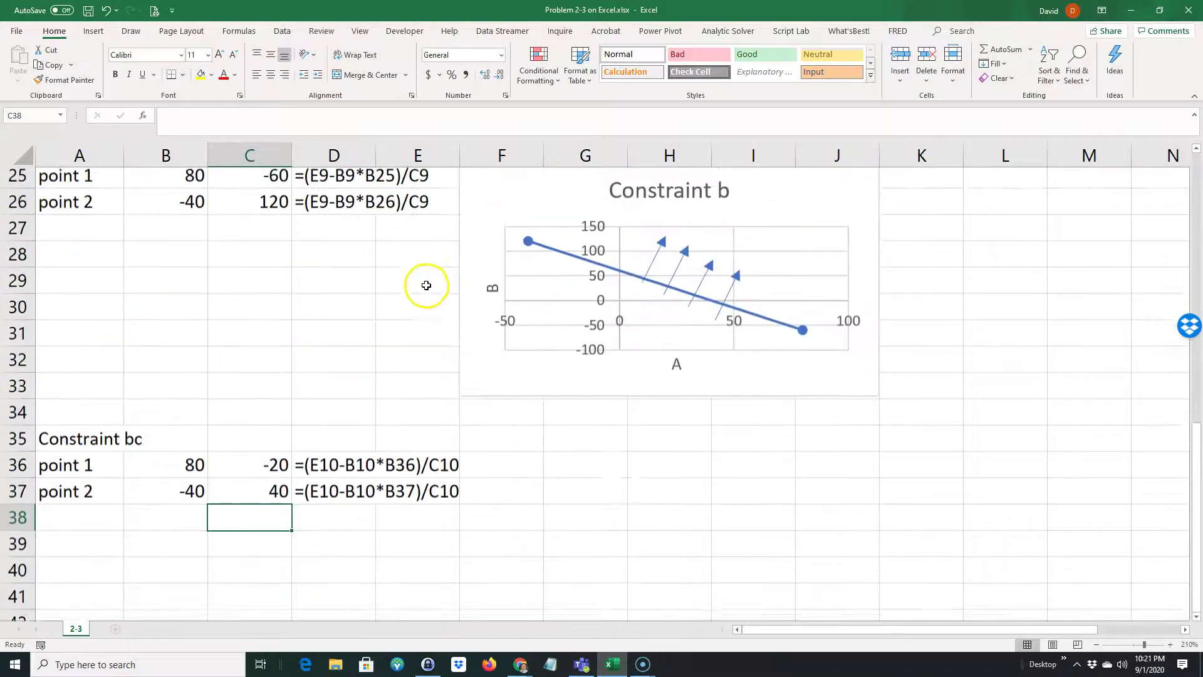
Copy the Constraint b chart and paste it beside the constraint c points, starting at G35
click(484, 280)
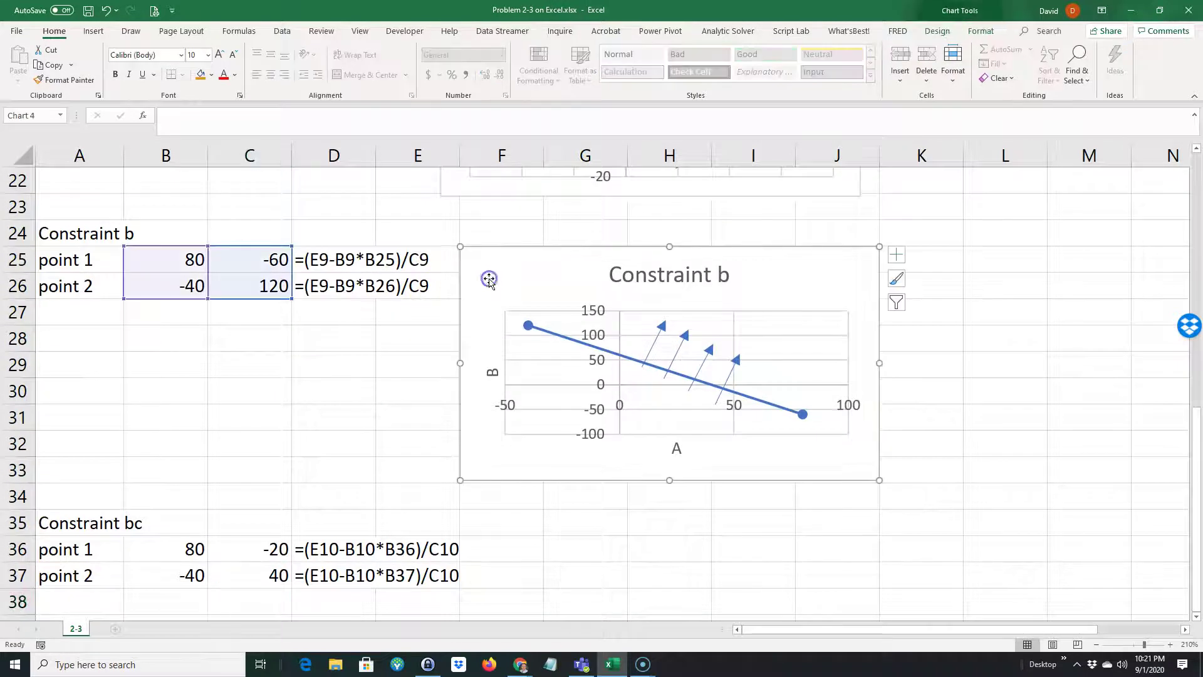
right_click(489, 279)
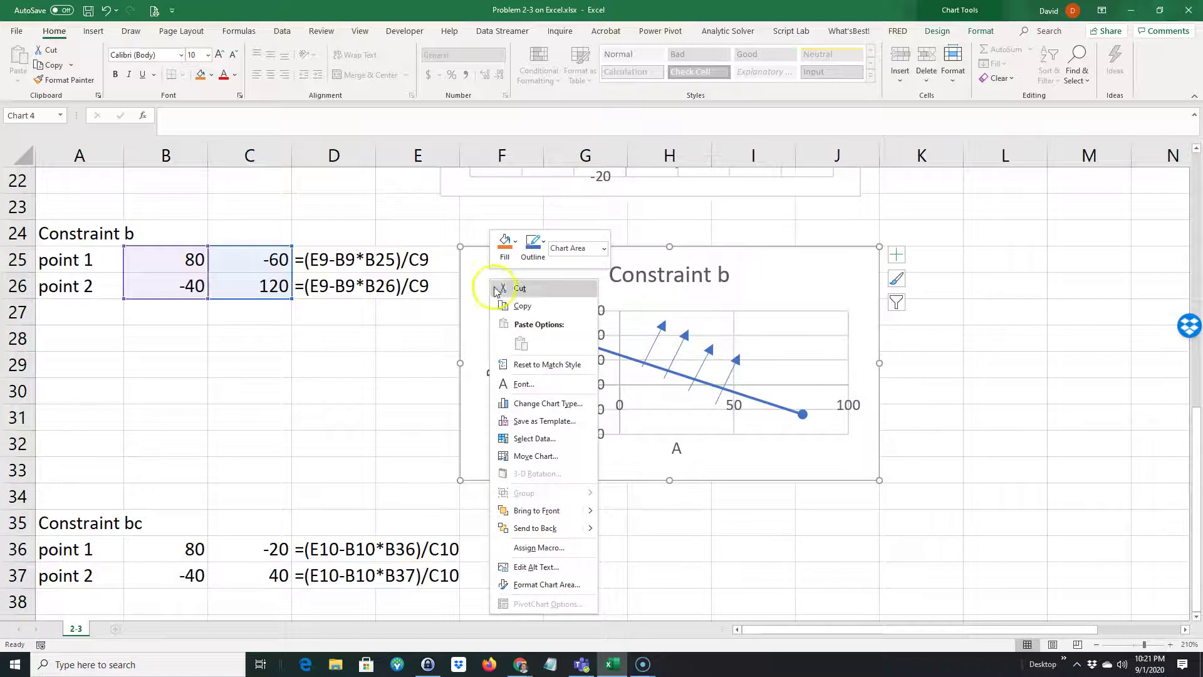
click(525, 302)
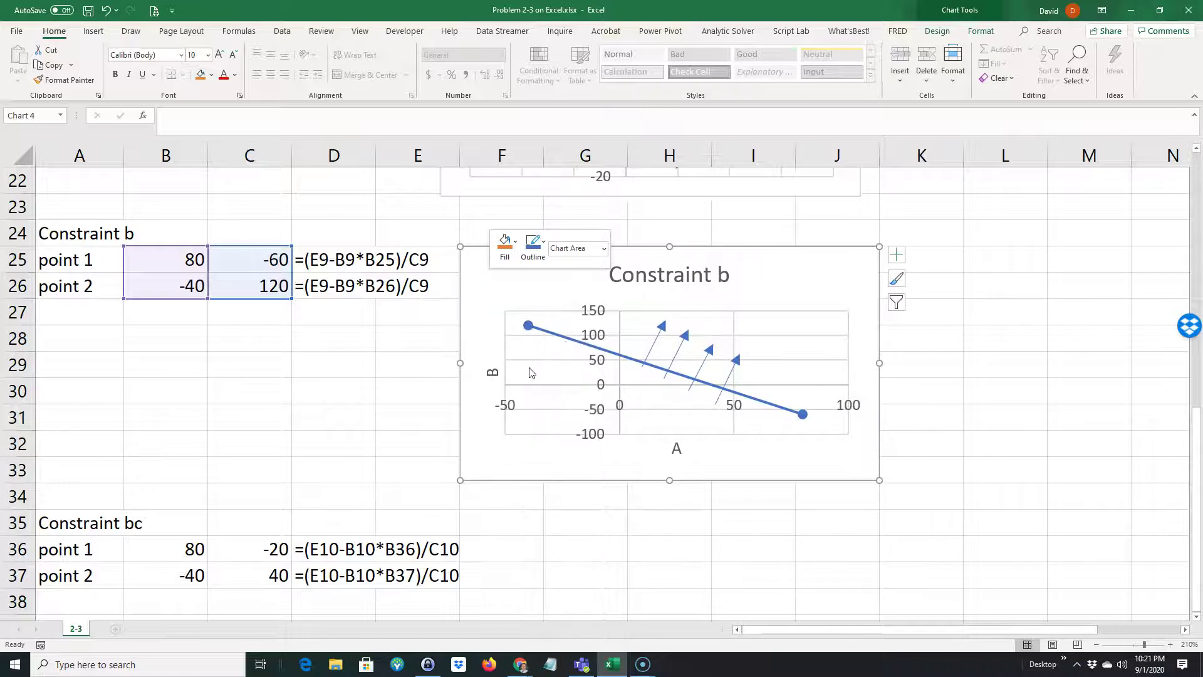
click(565, 525)
key(ctrl+v)
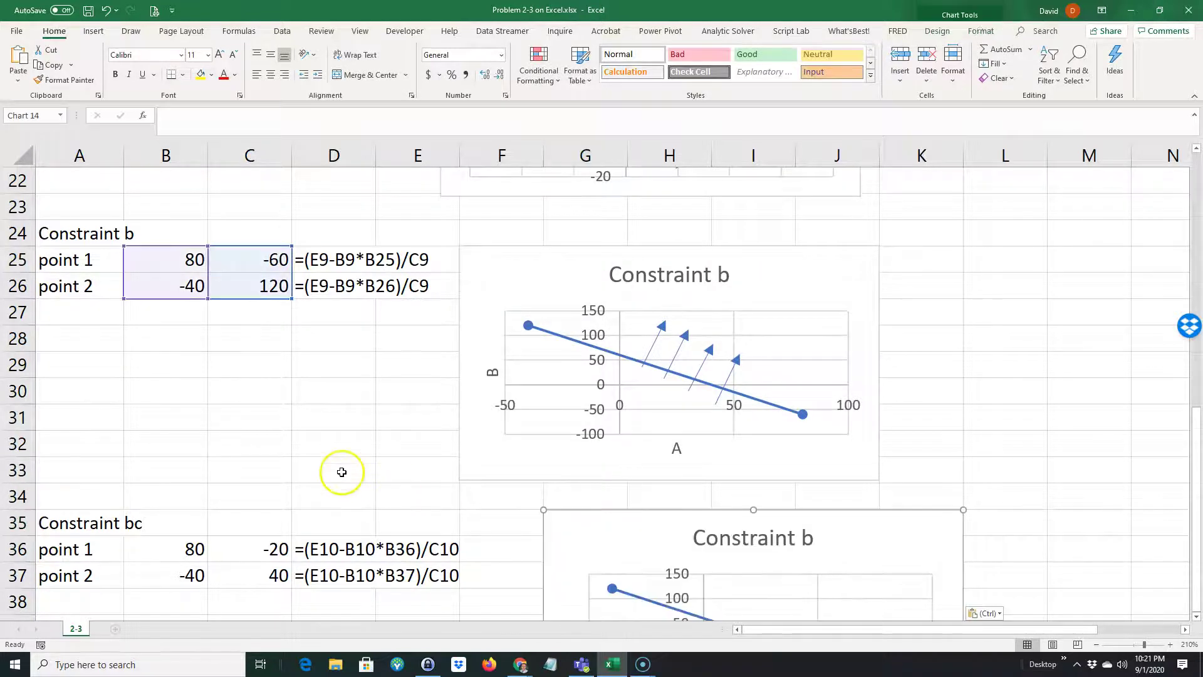
scroll(323, 403, down, 2)
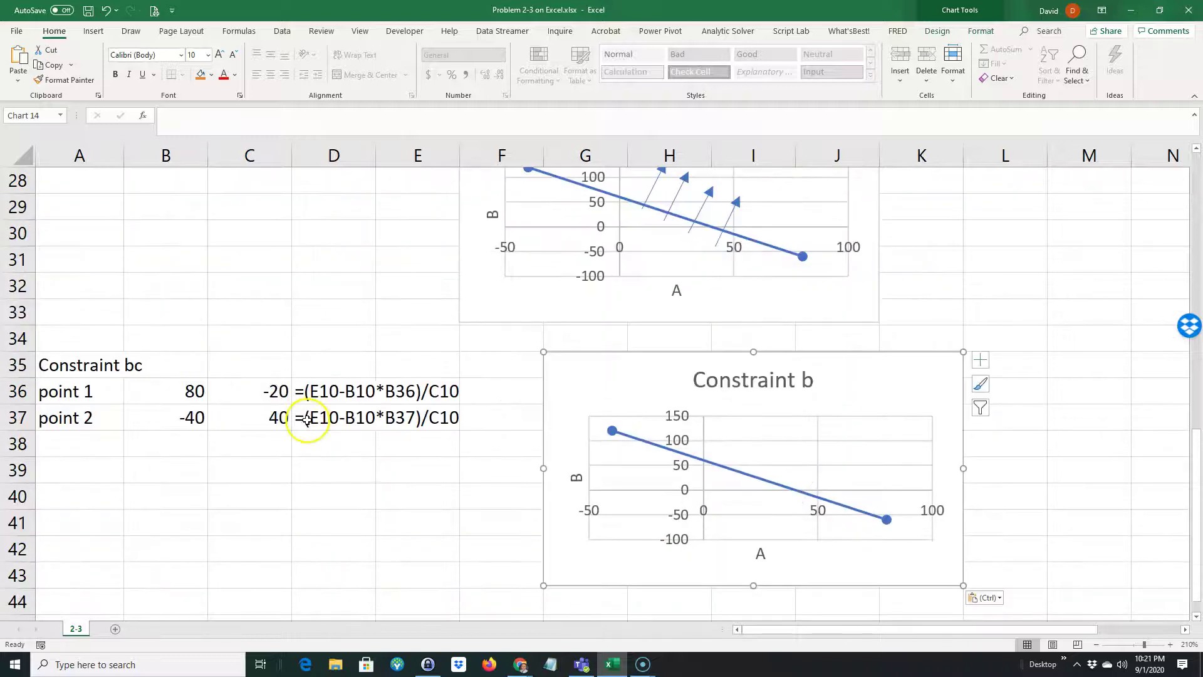
Correct the heading in A35 to "Constraint c"
double_click(119, 368)
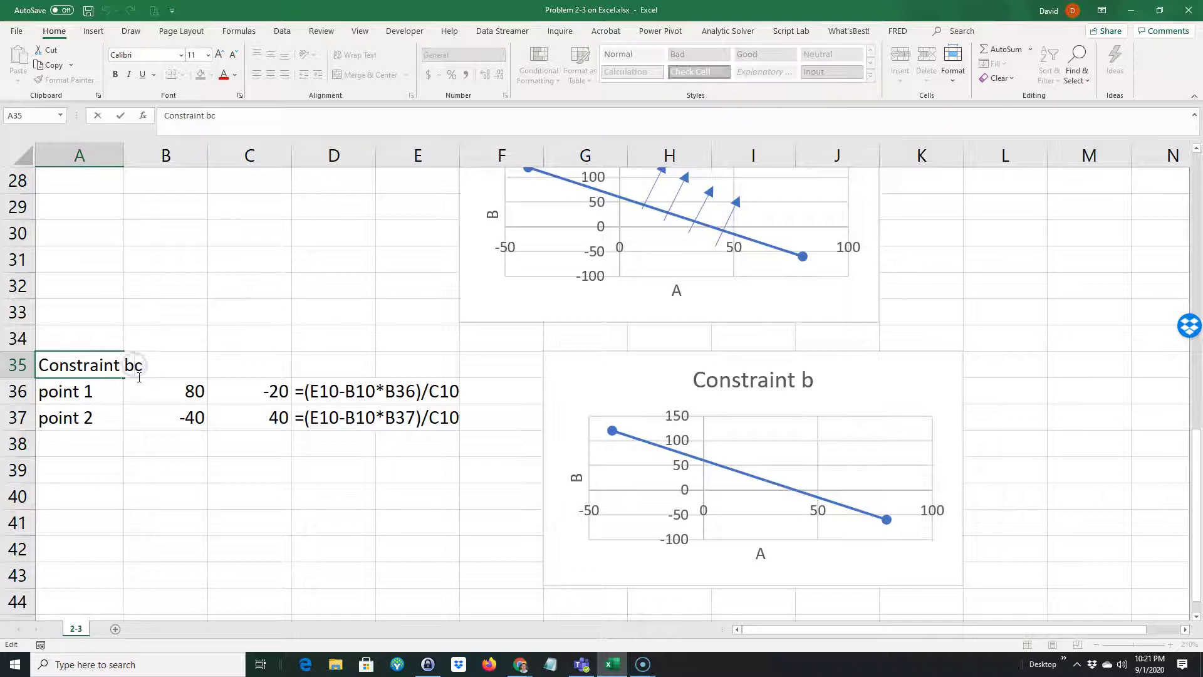
key(BackSpace)
click(134, 491)
Try to link the copied chart's title to the heading in cell A35
click(725, 385)
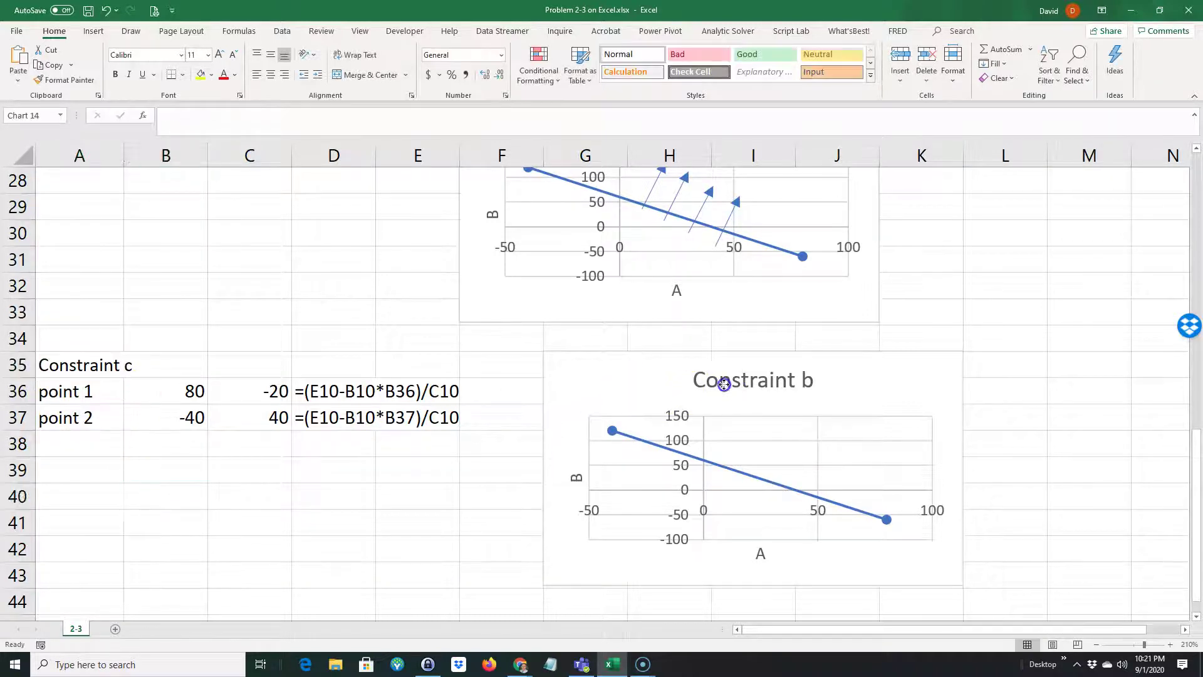
click(239, 123)
click(106, 123)
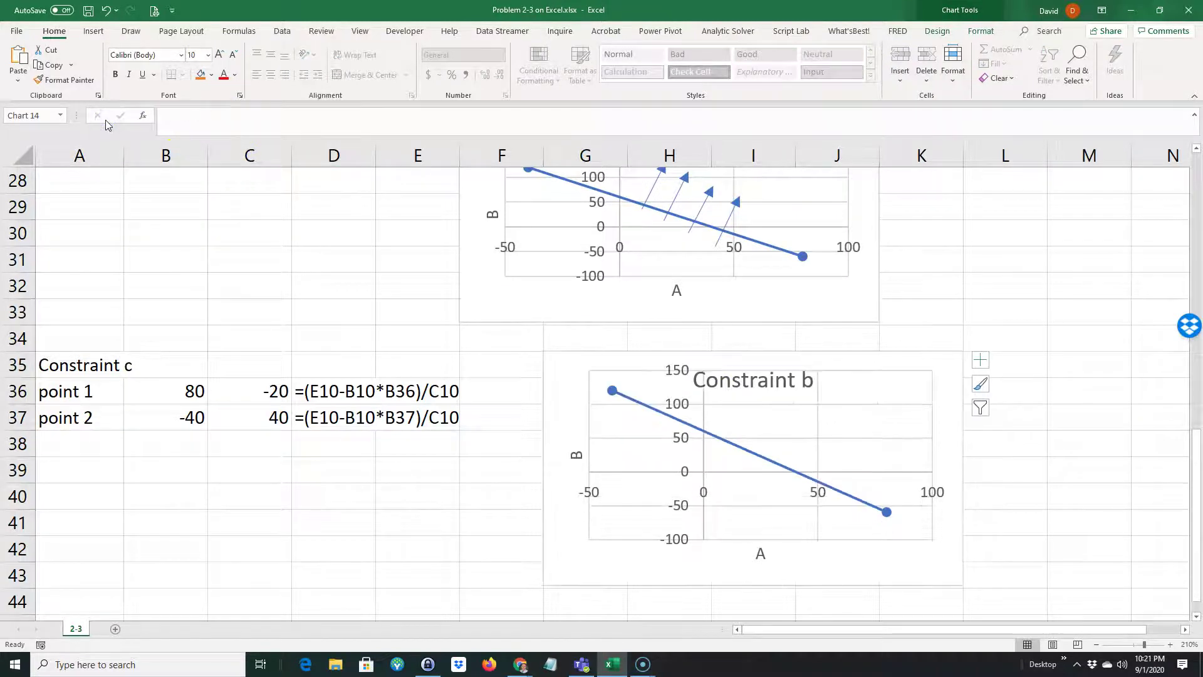
text(=)
click(61, 364)
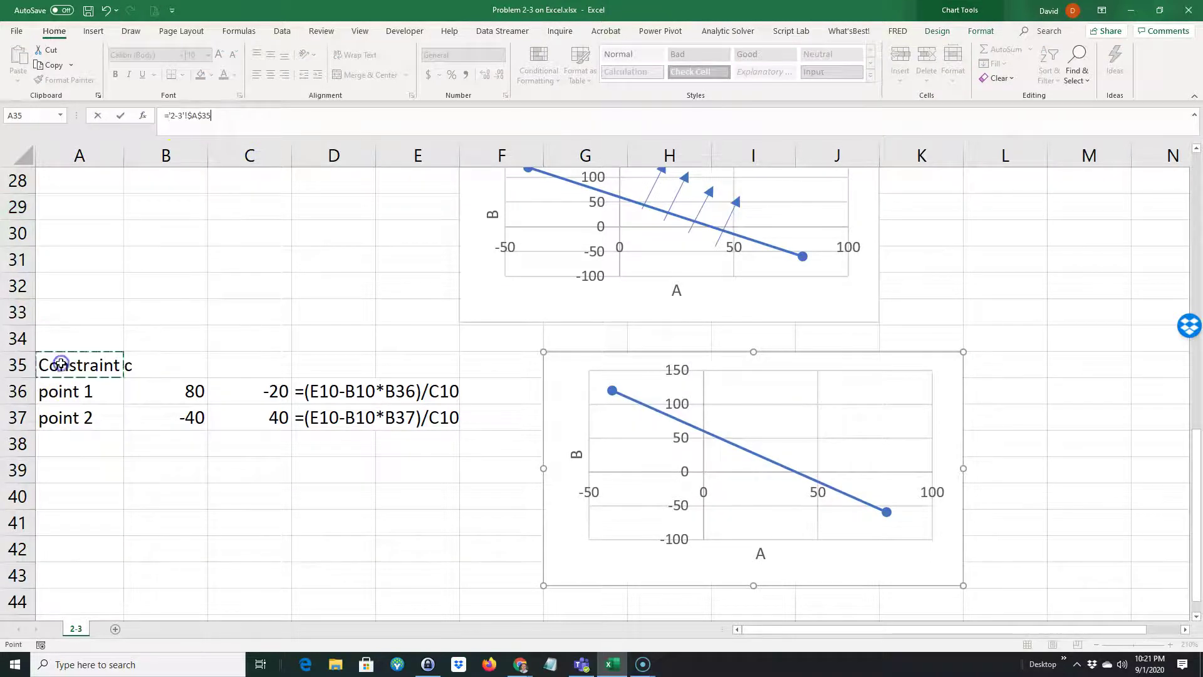
key(Return)
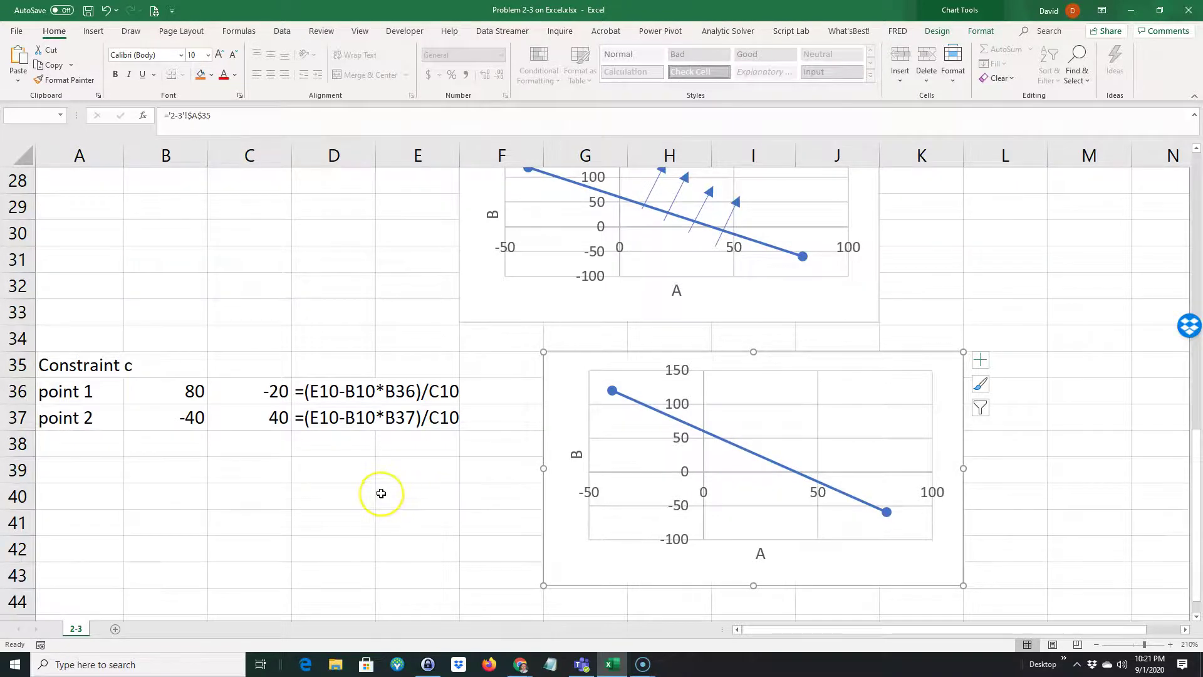
Set constraint c's A values to 0 for point 1 in B36 and 40 for point 2 in B37
scroll(380, 493, up, 3)
scroll(381, 493, up, 5)
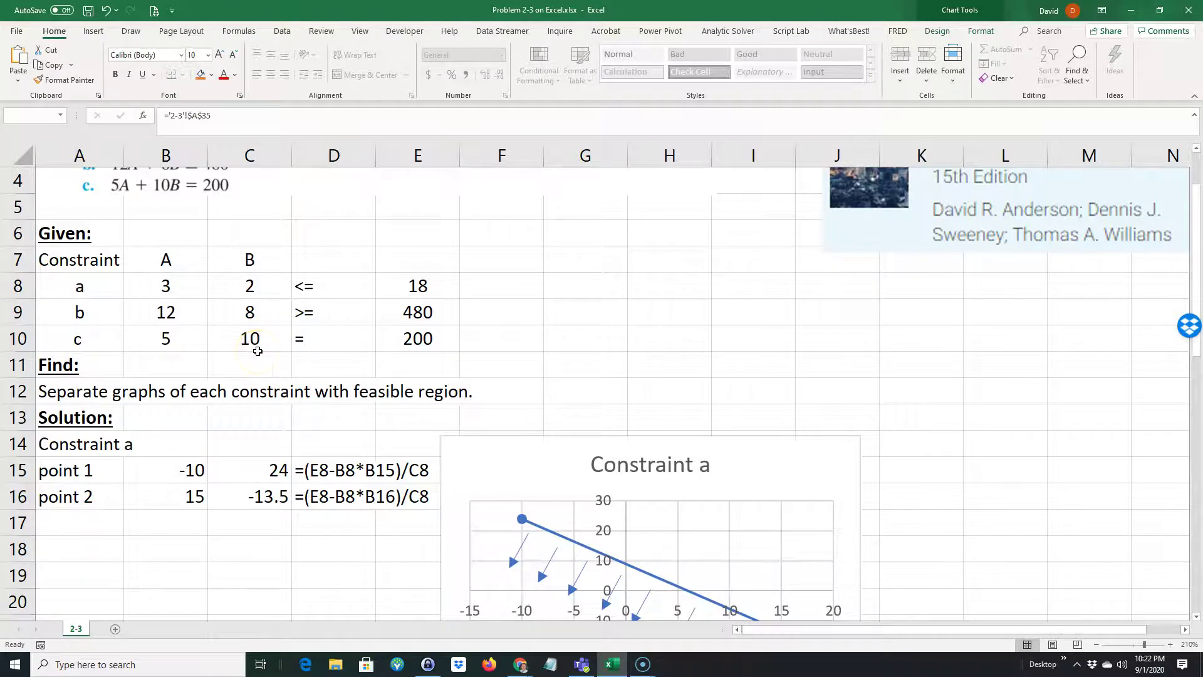
scroll(254, 348, down, 8)
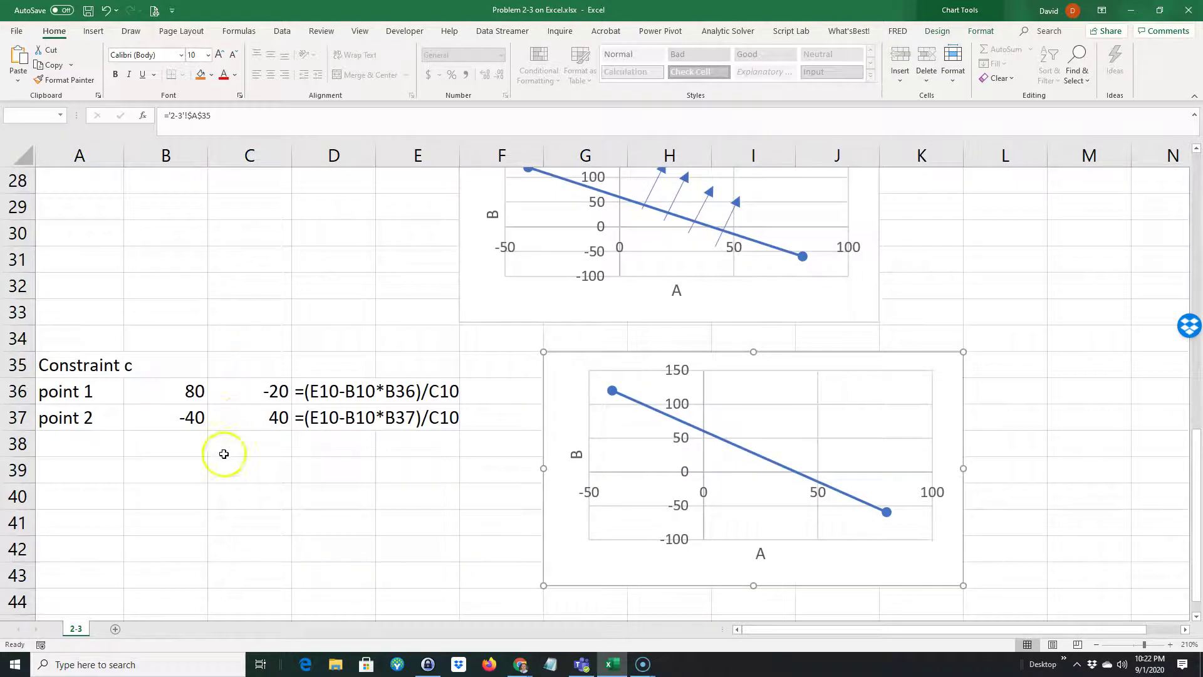
click(184, 395)
double_click(184, 396)
key(Delete)
key(Return)
scroll(253, 420, up, 6)
scroll(260, 428, up, 2)
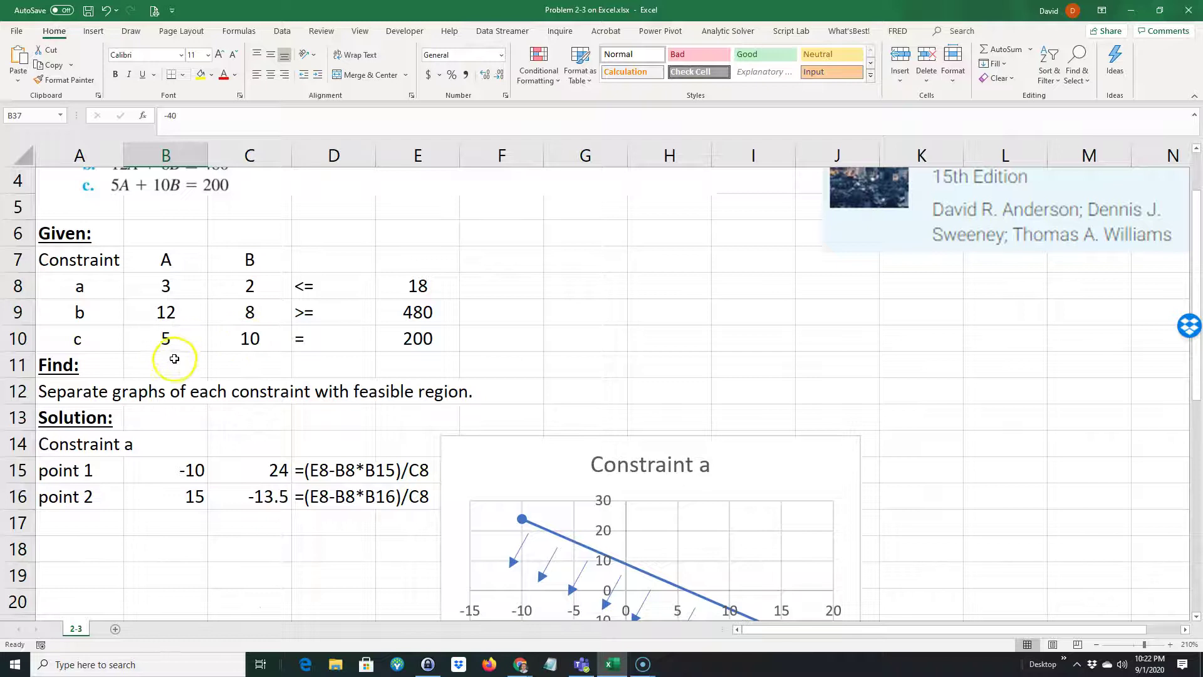
scroll(181, 382, down, 9)
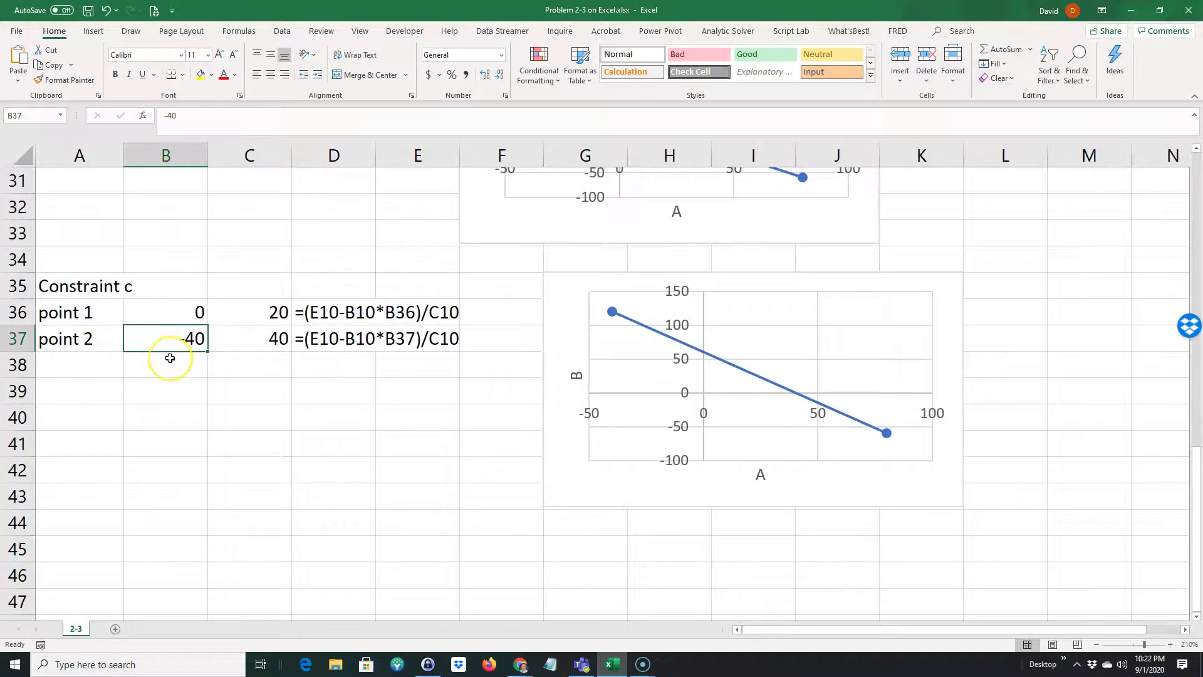
key(Return)
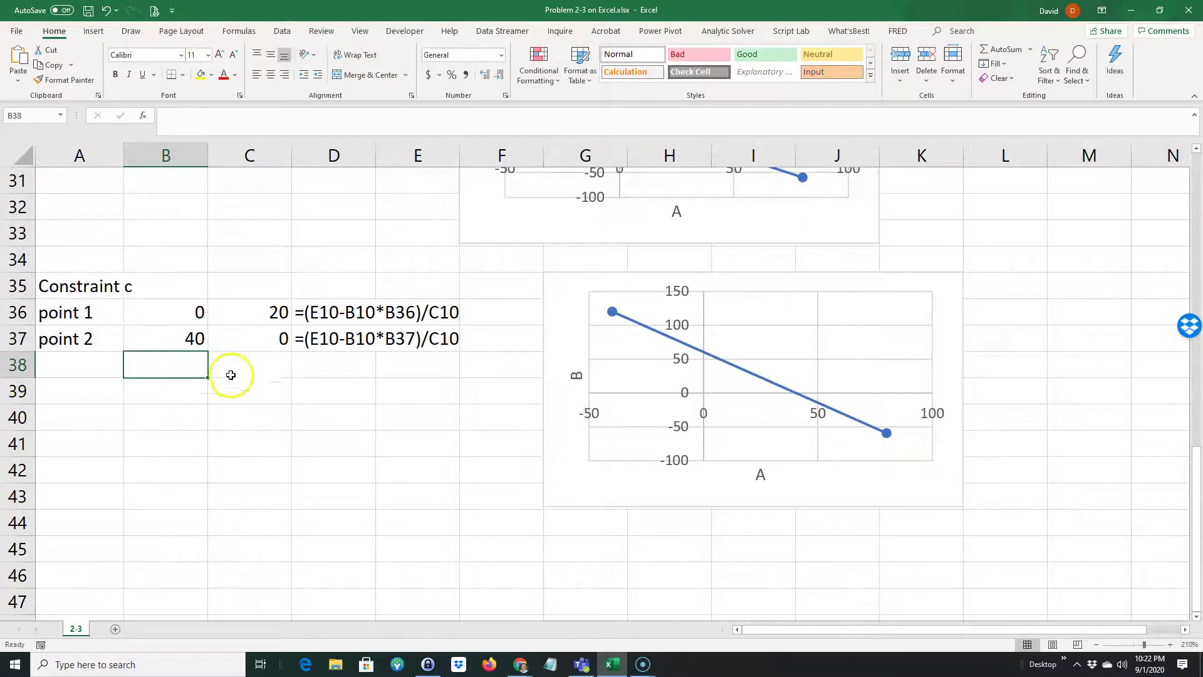
click(182, 312)
click(247, 317)
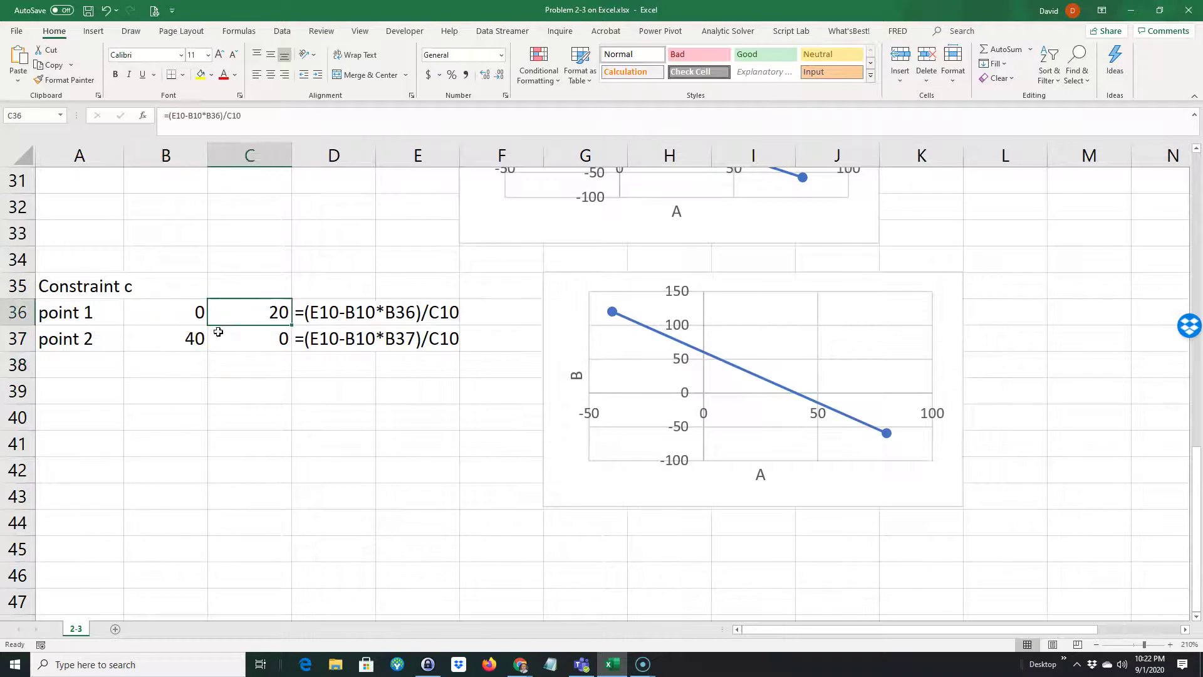
click(219, 339)
click(188, 340)
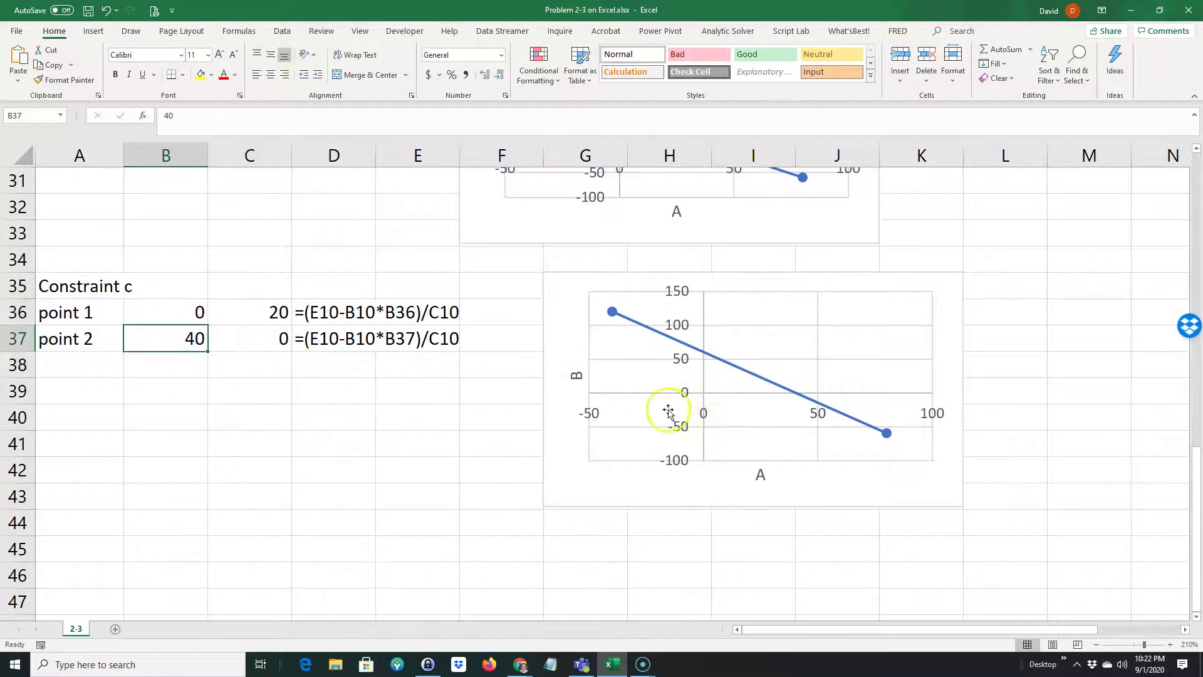
Repoint the copied chart's series to constraint c's points, with X values B36:B37 and Y values C36:C37
click(583, 432)
click(701, 400)
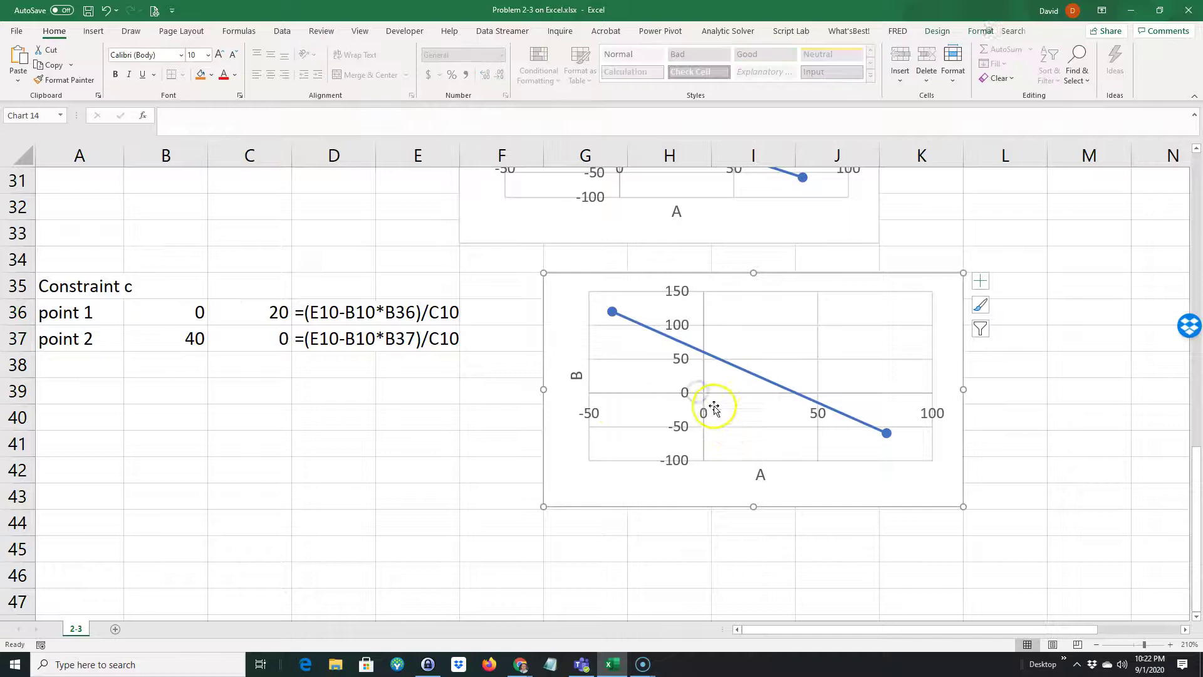
click(746, 375)
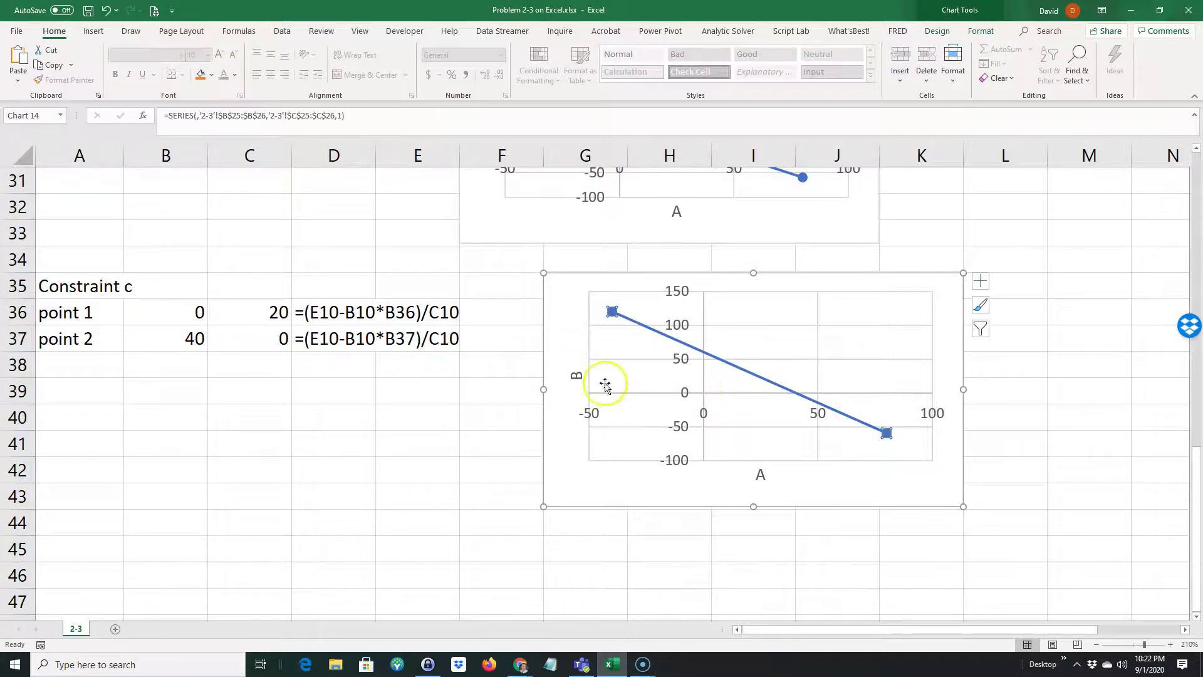
scroll(439, 376, up, 3)
drag(158, 300, 149, 567)
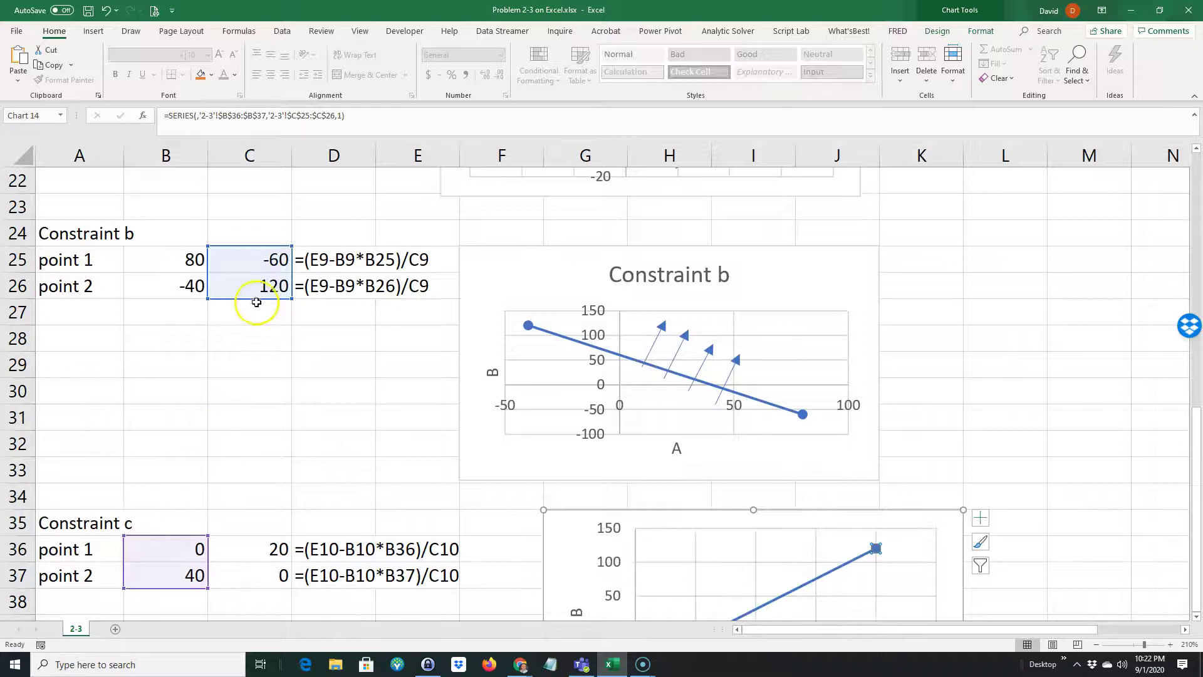
drag(256, 299, 225, 573)
scroll(394, 476, down, 1)
scroll(395, 476, down, 3)
click(619, 456)
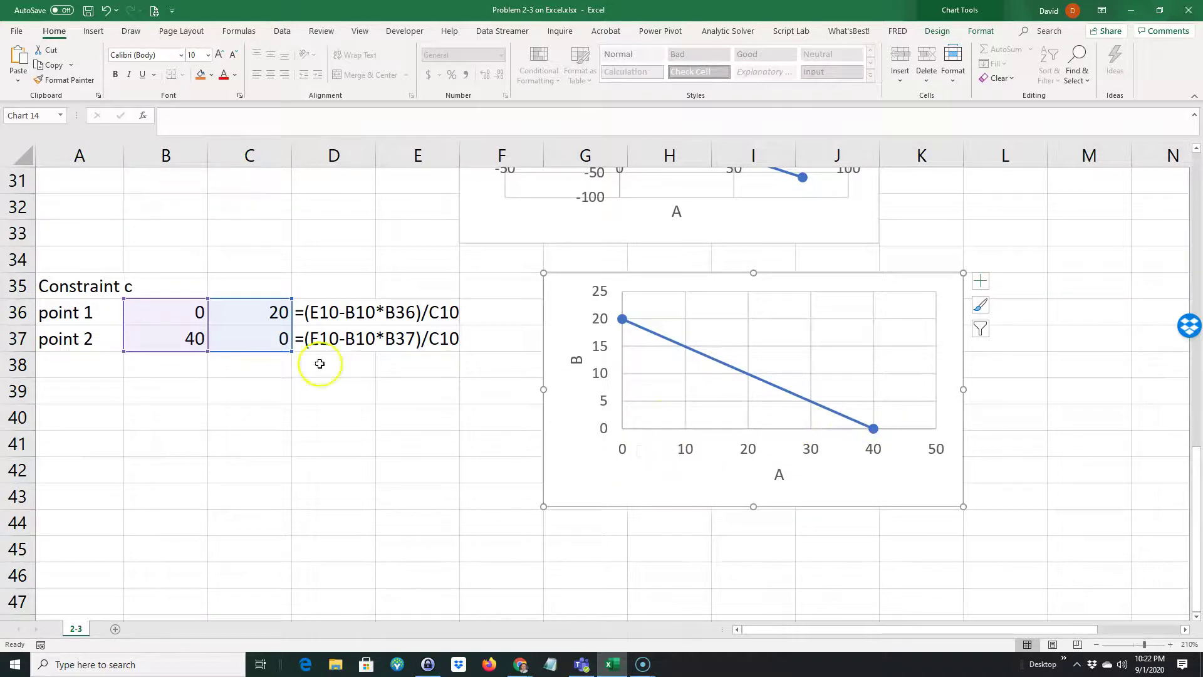
double_click(182, 314)
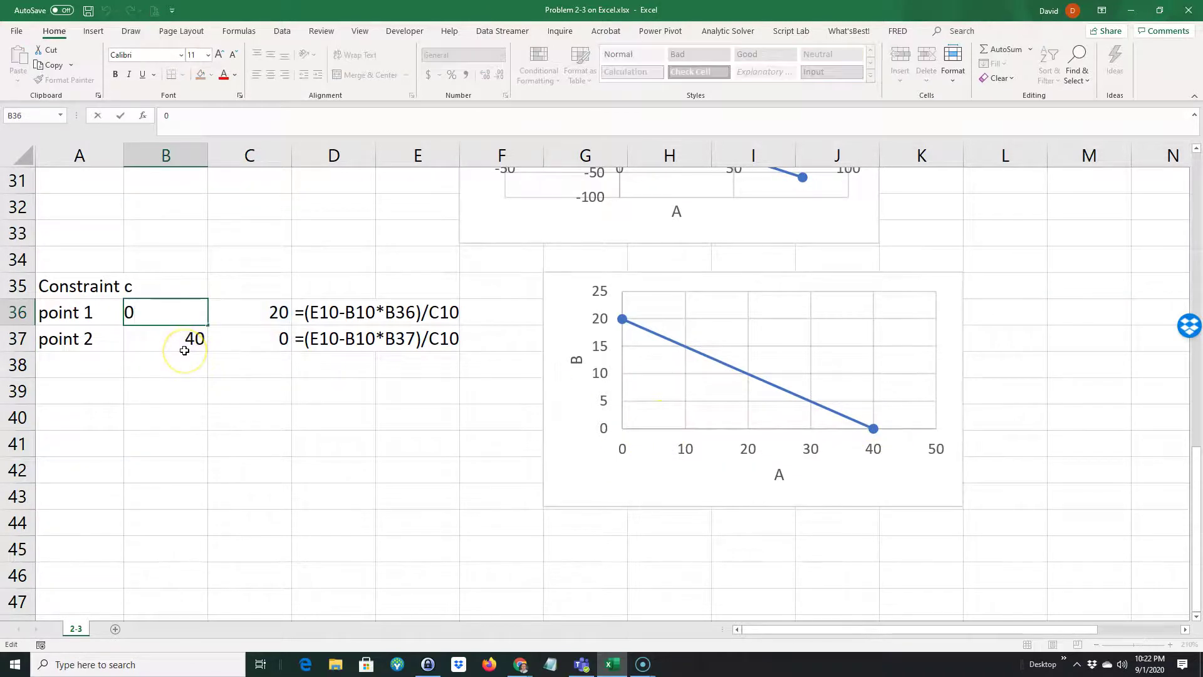
text(-40)
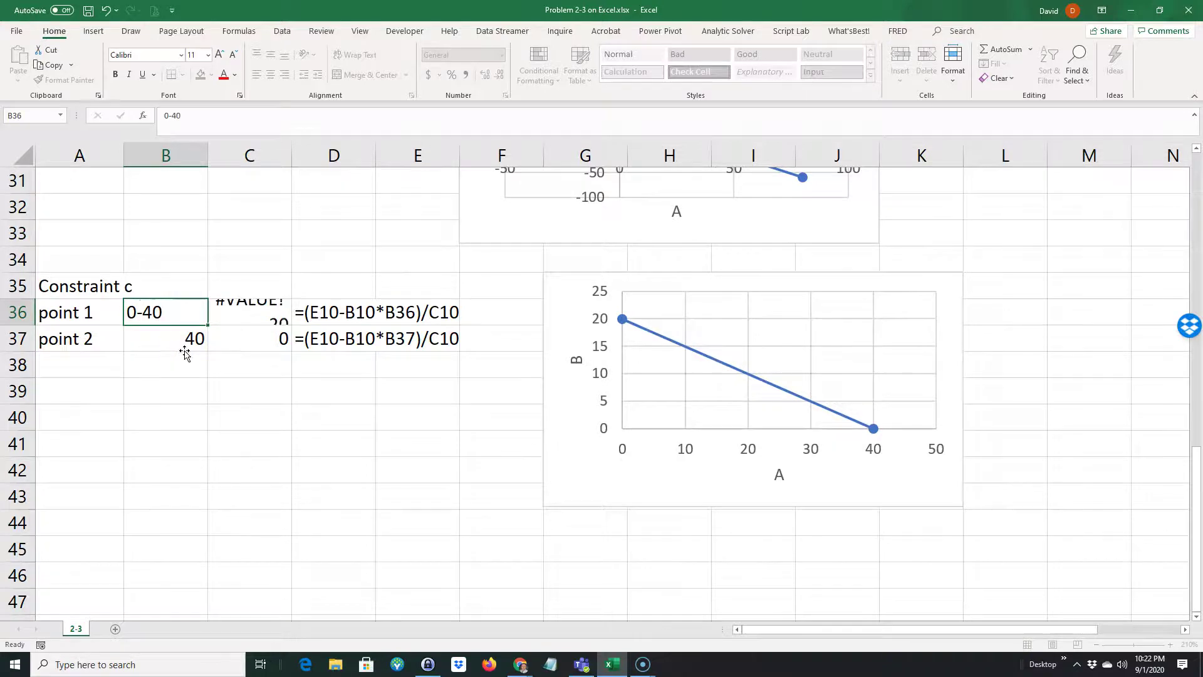
key(Return)
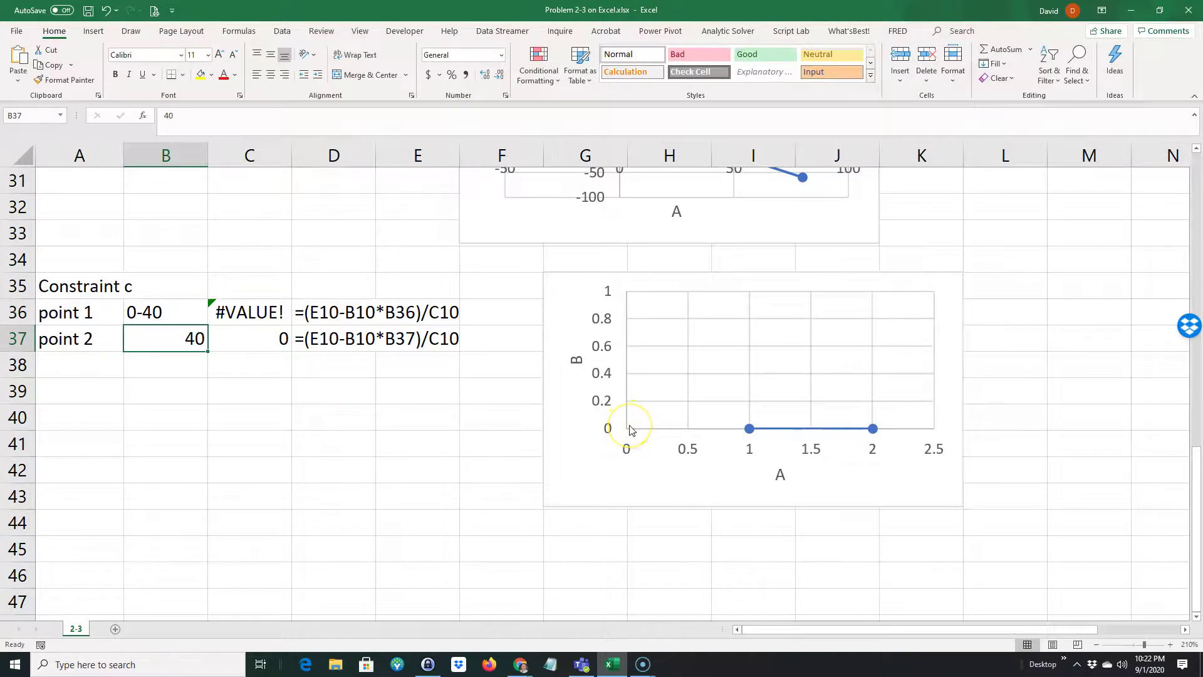
Set constraint c's A values to -40 for point 1 in B36 and 80 for point 2 in B37
click(159, 312)
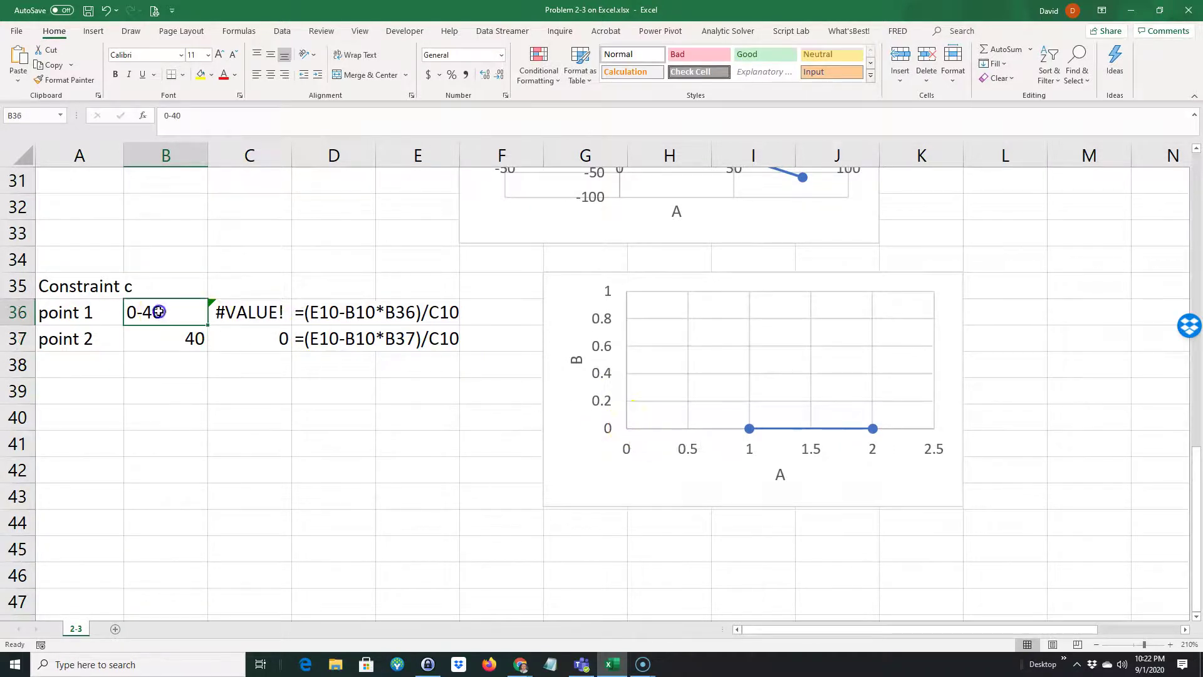
text(-)
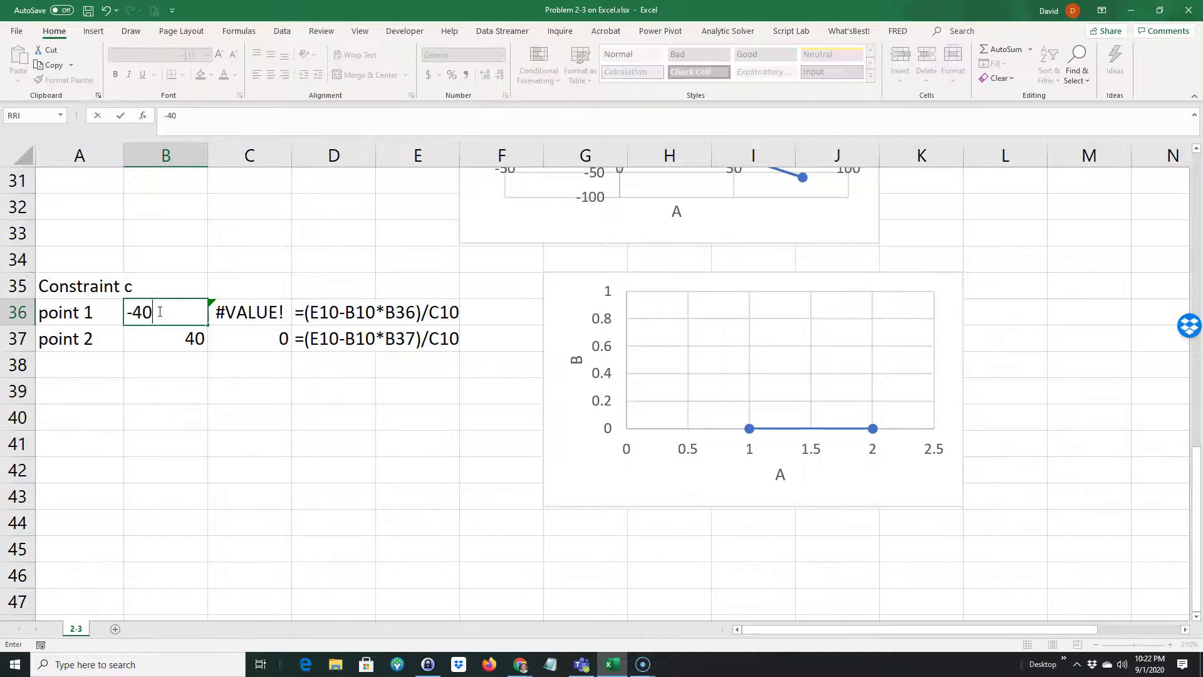
text(40)
key(Return)
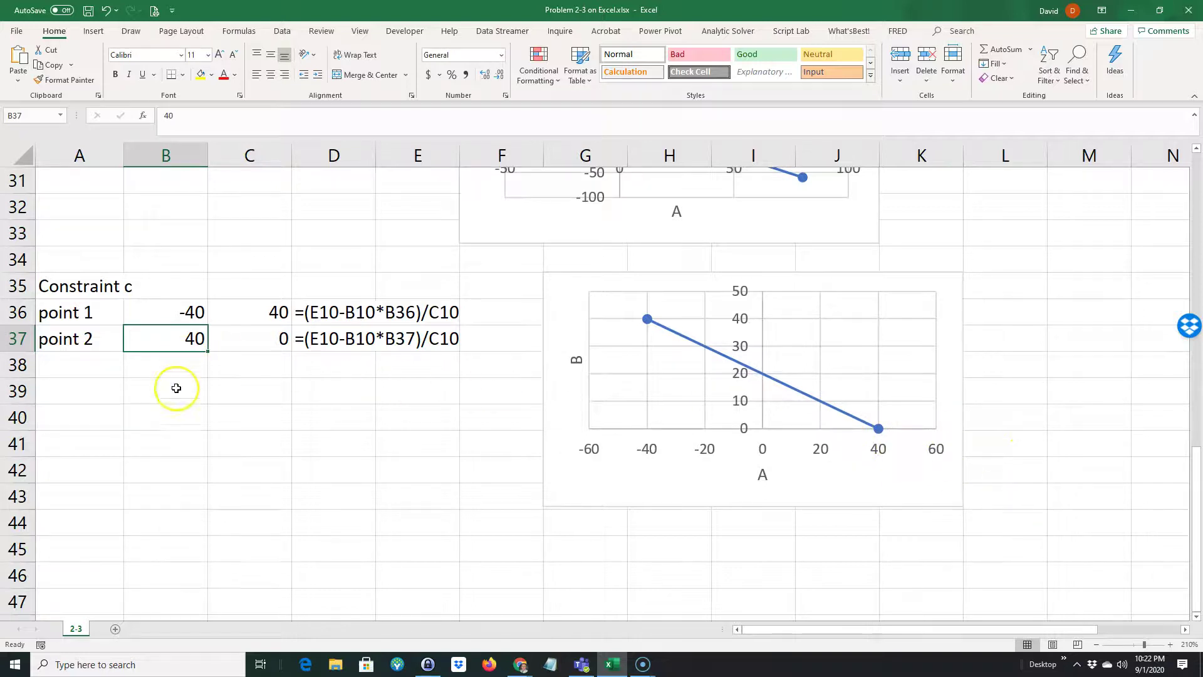
text(80)
key(Return)
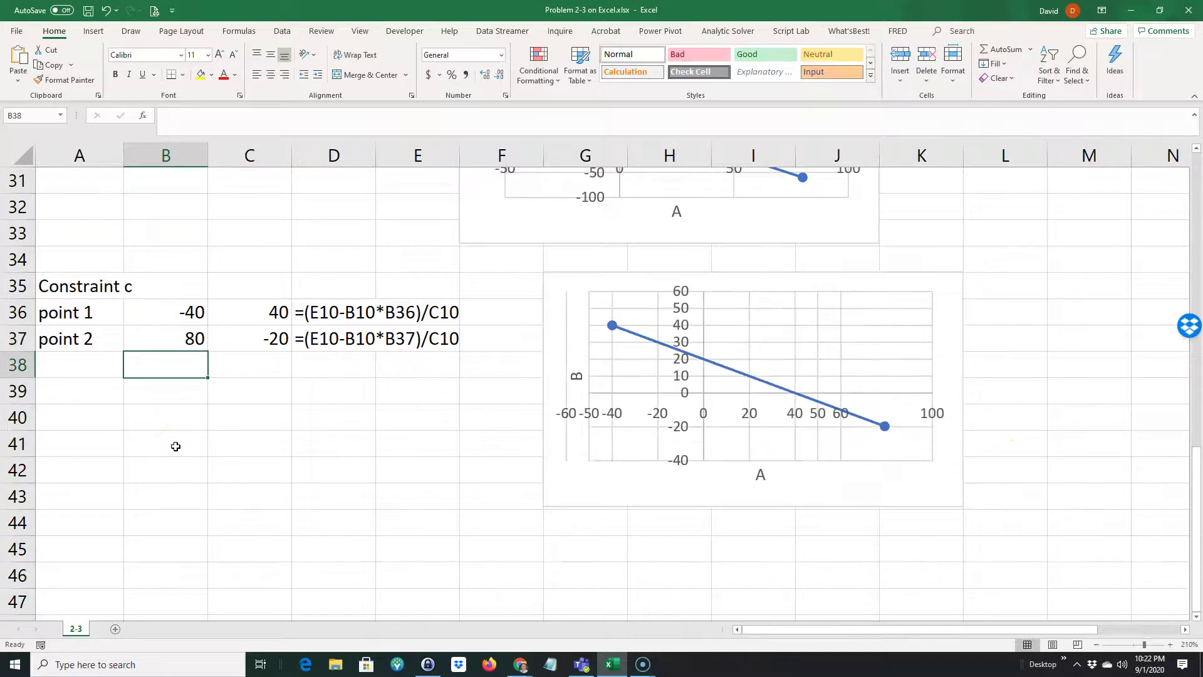
Reposition the four feasible-region arrows on the Constraint b chart so their tails start on the constraint line
scroll(370, 433, up, 2)
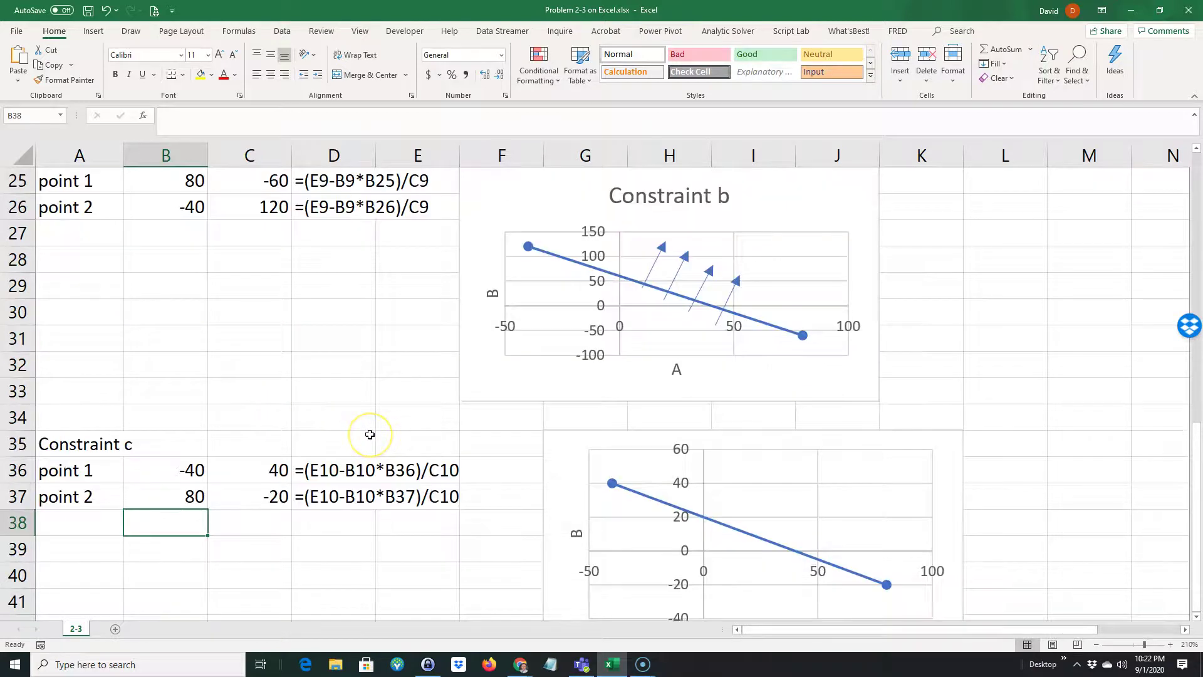
scroll(370, 434, down, 1)
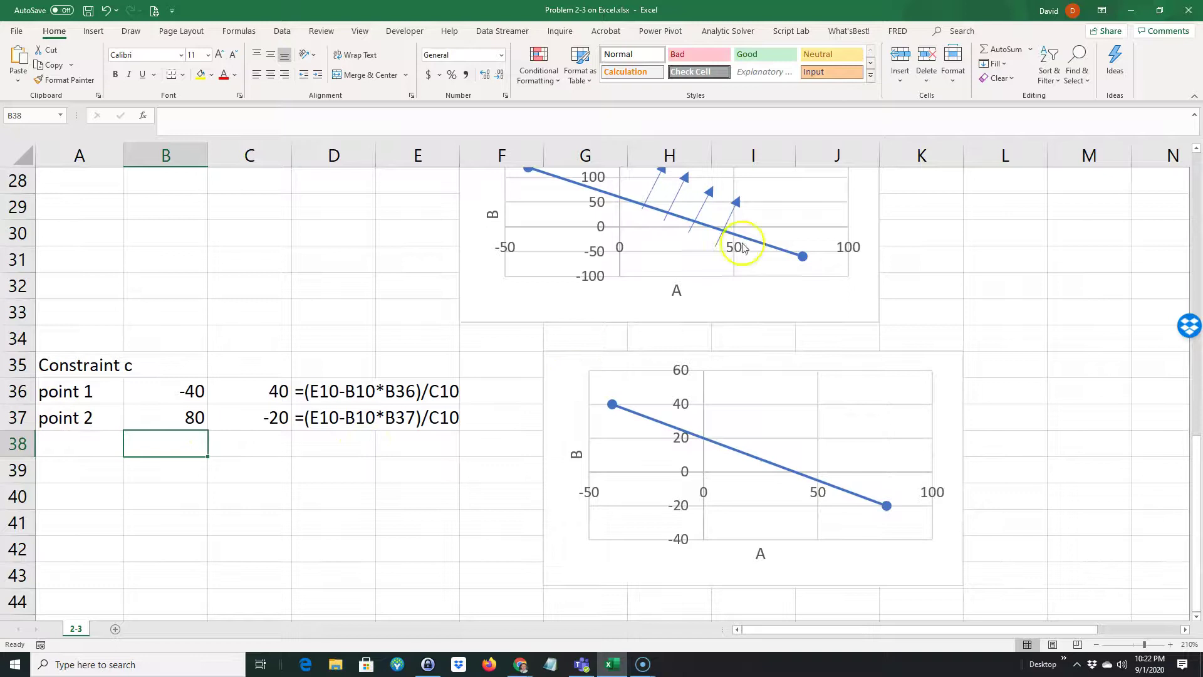
scroll(734, 271, up, 2)
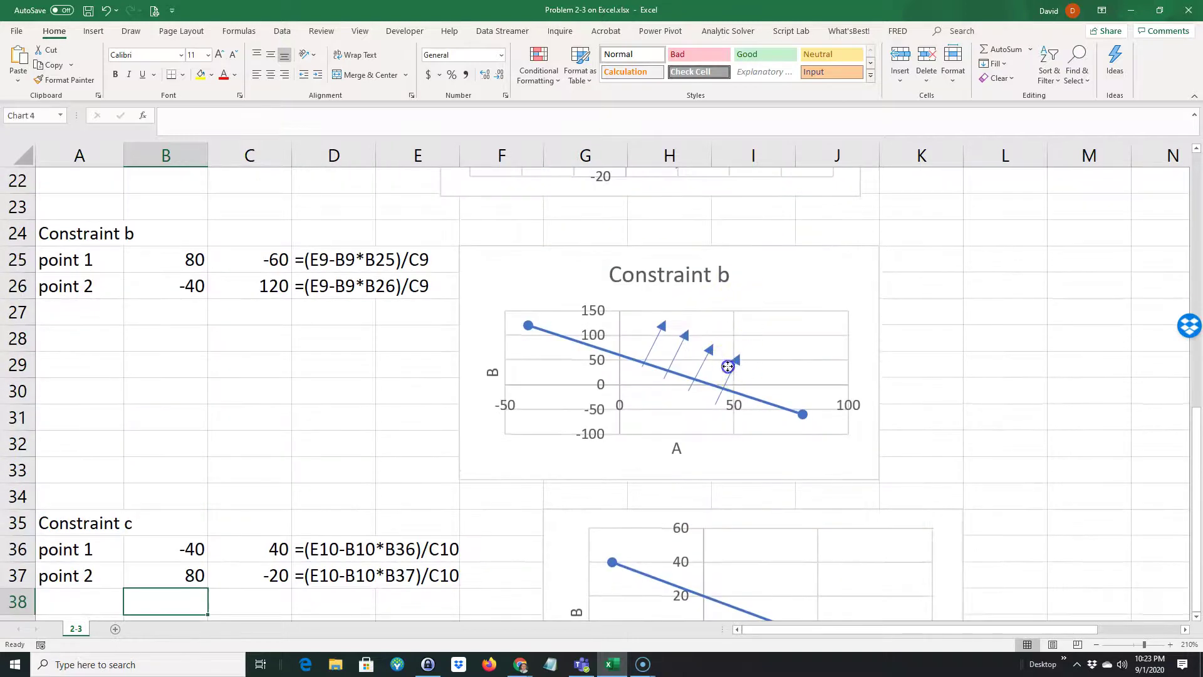
click(736, 364)
click(734, 368)
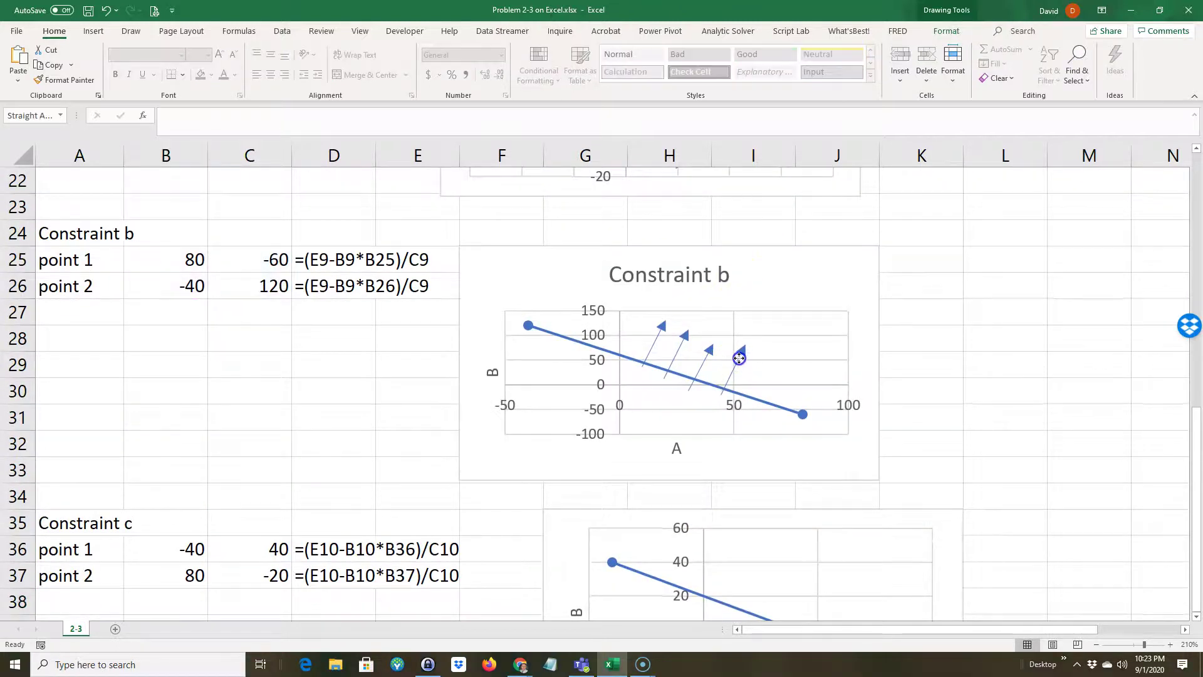
double_click(707, 351)
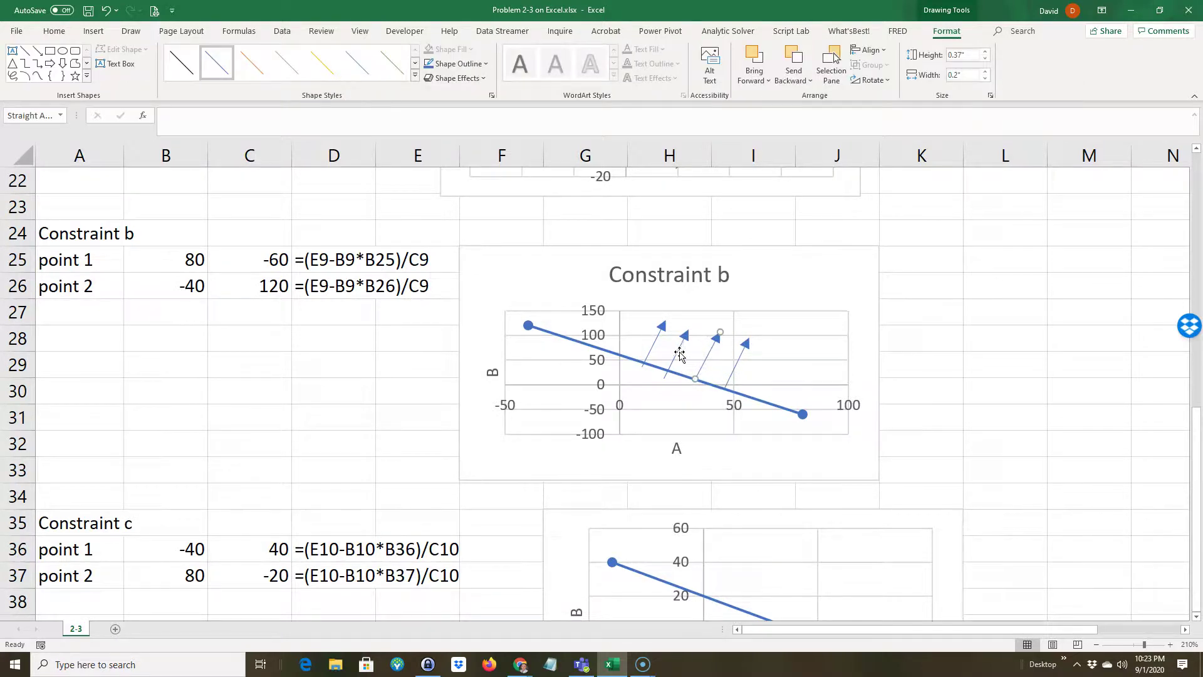
drag(682, 343, 655, 343)
Review the relation signs in the given constraints table against the charts for constraints a, b and c
scroll(351, 357, up, 3)
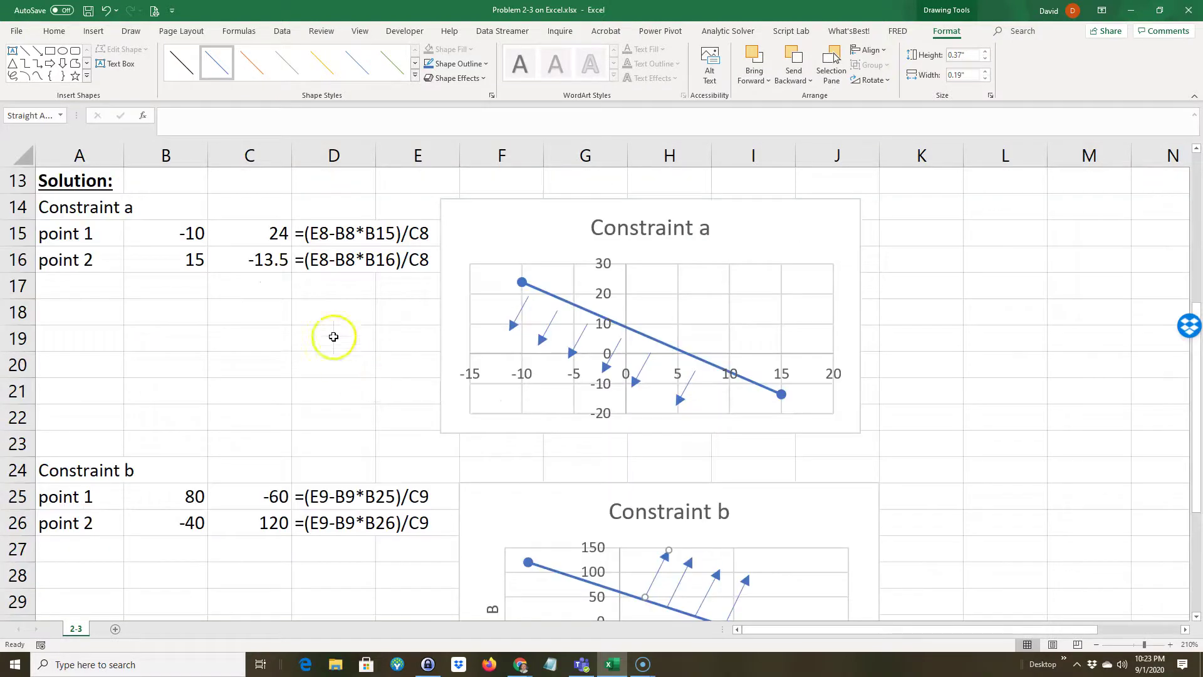
scroll(263, 271, up, 3)
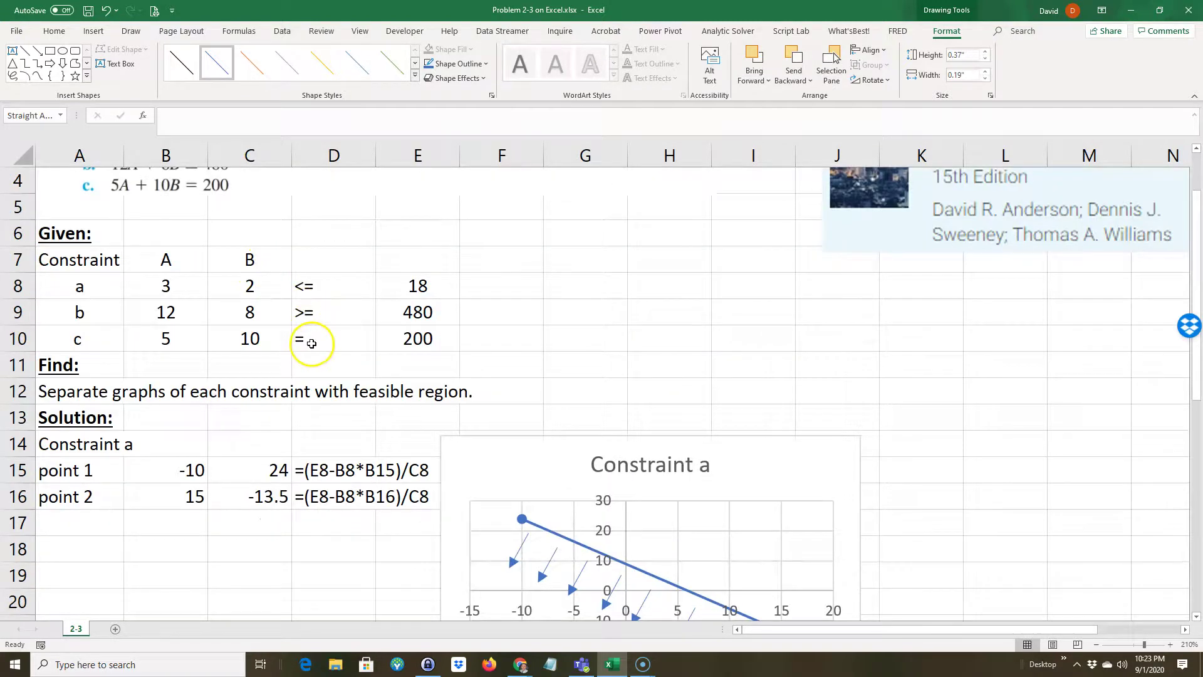
scroll(634, 524, down, 5)
scroll(671, 492, down, 4)
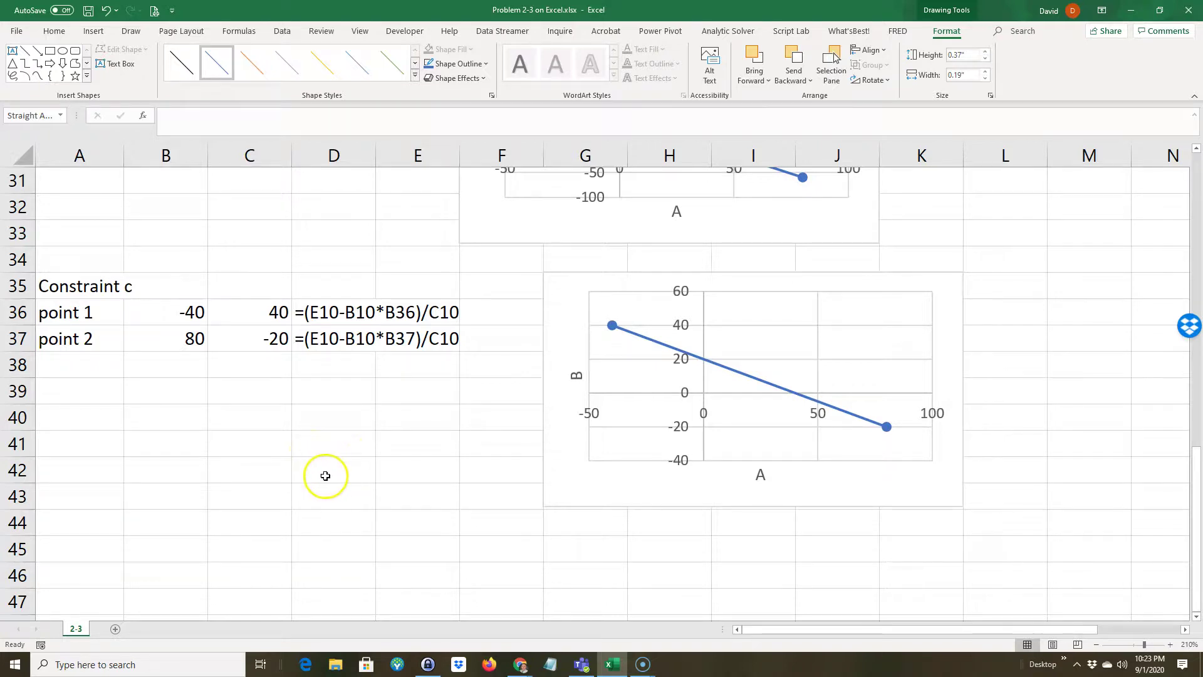
scroll(329, 465, up, 7)
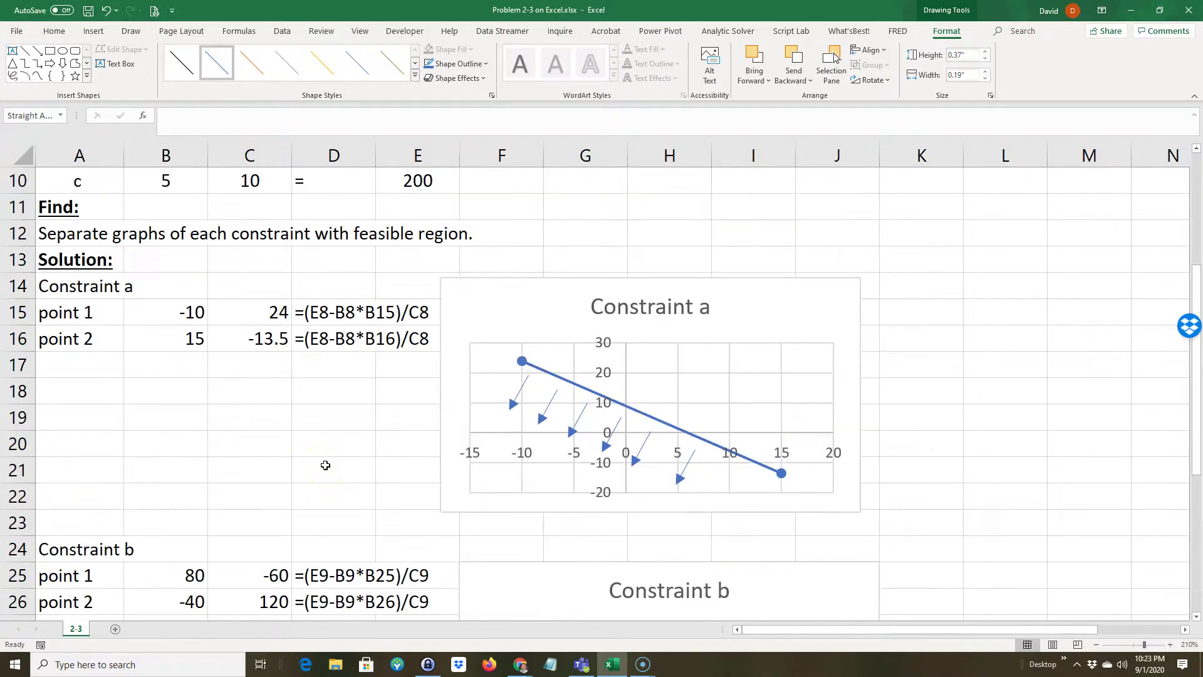
scroll(325, 465, up, 1)
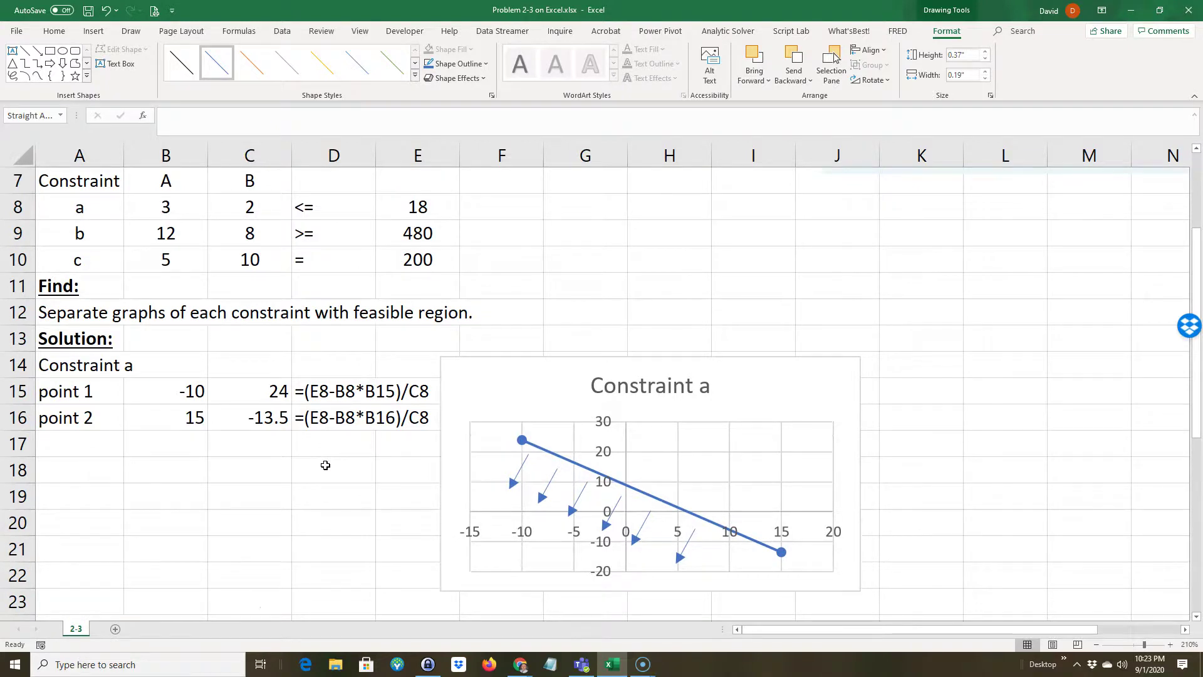
scroll(325, 465, down, 4)
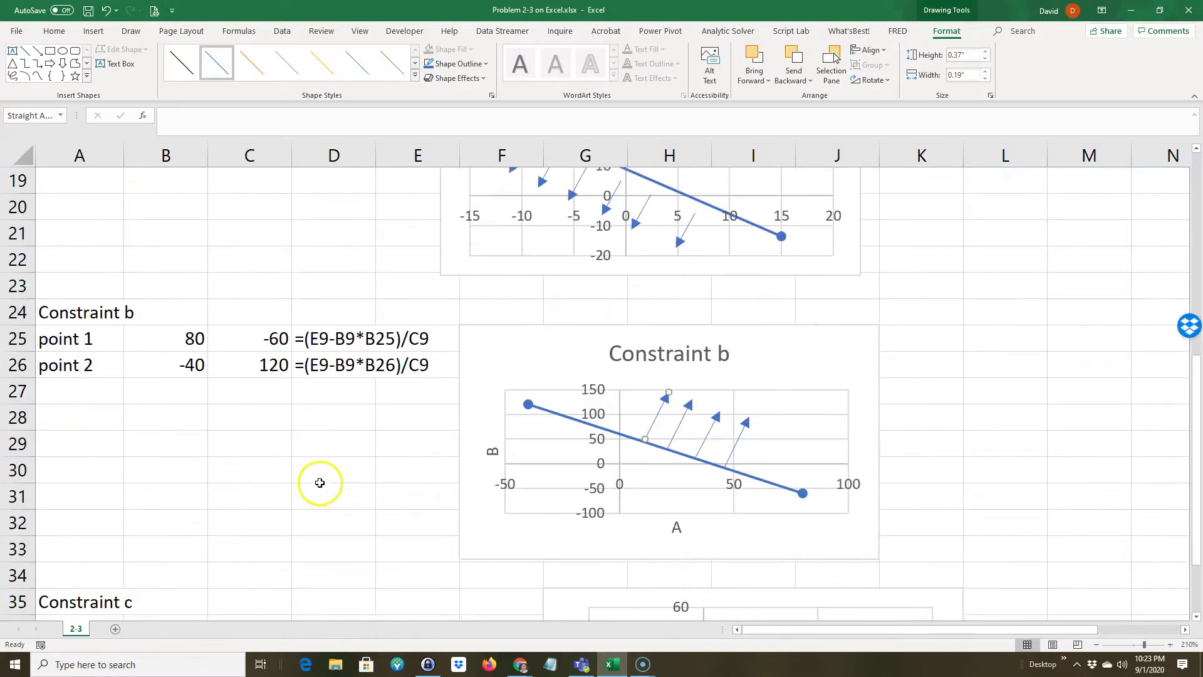
scroll(506, 516, down, 3)
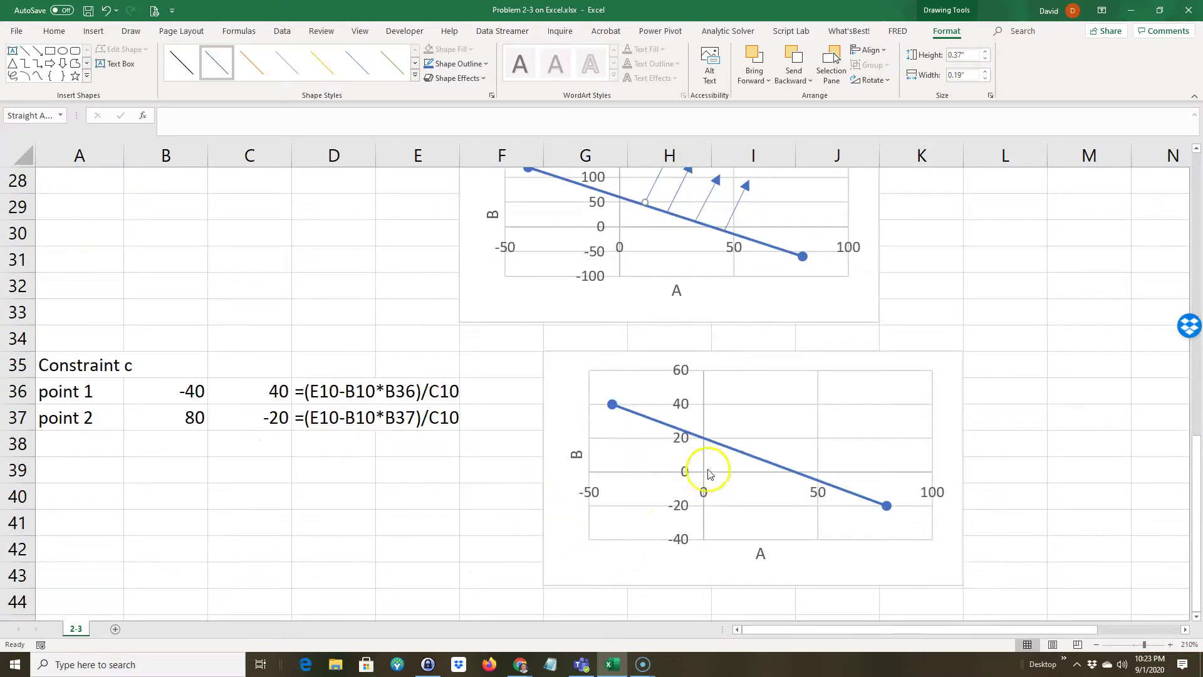